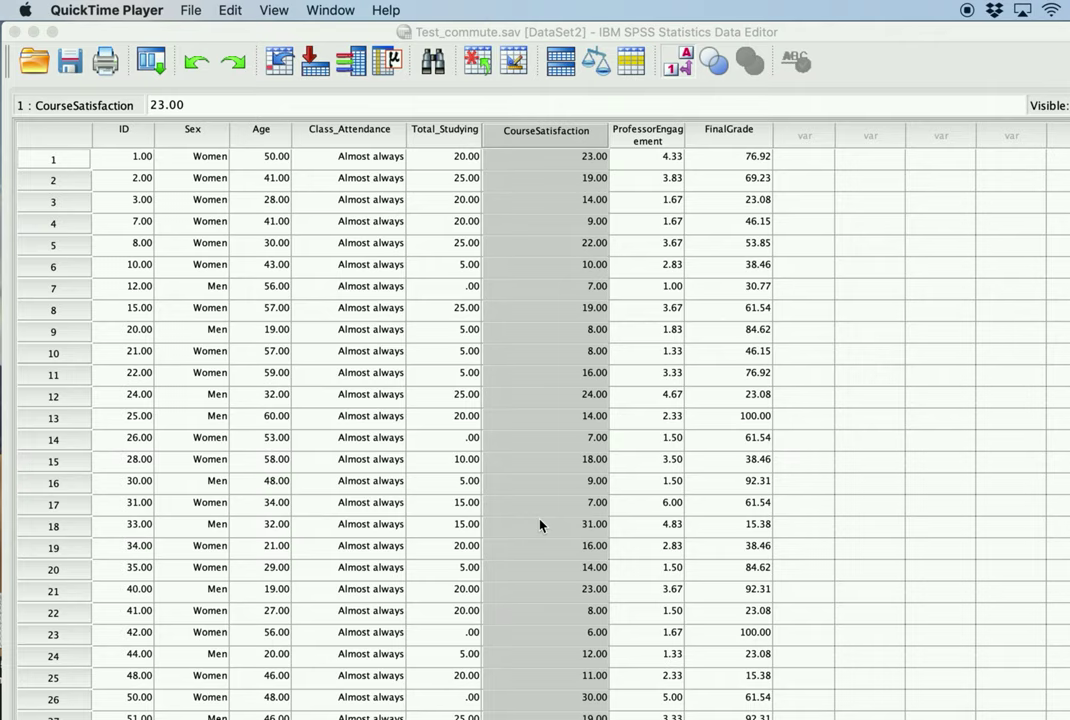
pyautogui.click(309, 30)
pyautogui.click(440, 12)
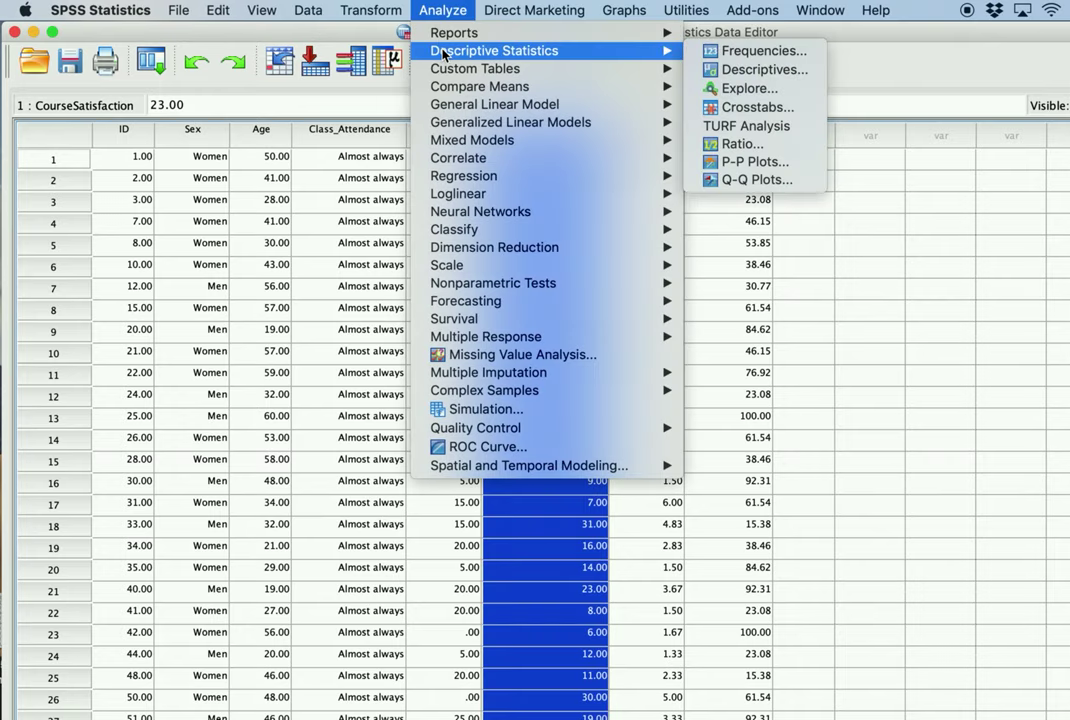
pyautogui.moveTo(634, 58)
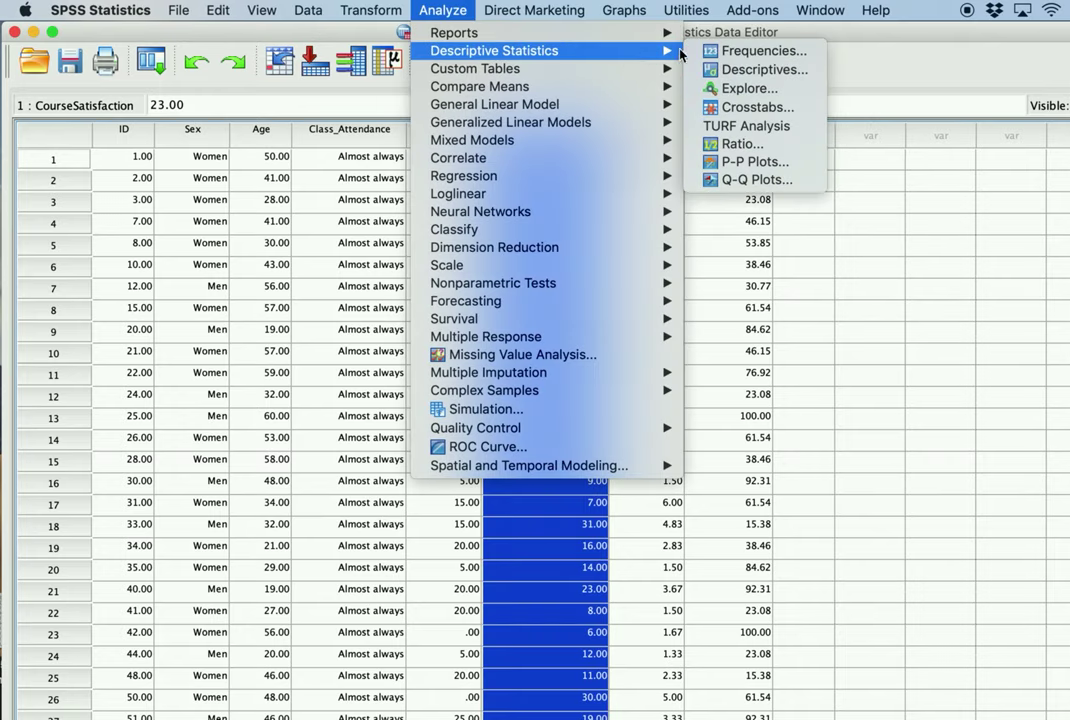
pyautogui.click(733, 55)
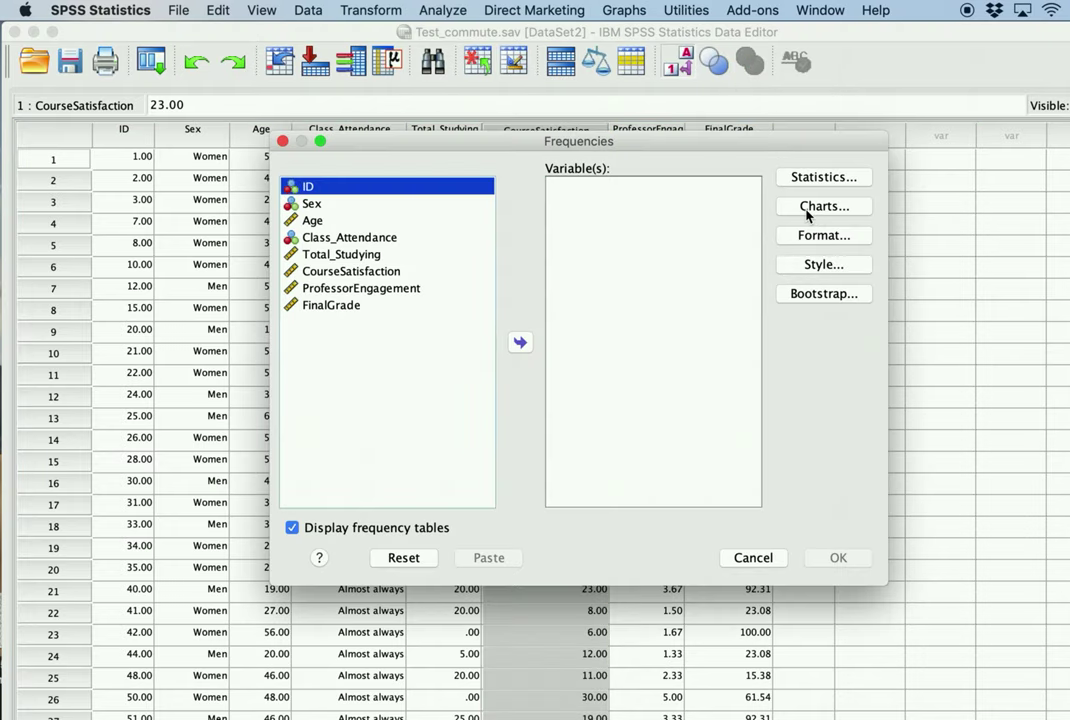
pyautogui.click(312, 203)
pyautogui.click(315, 220)
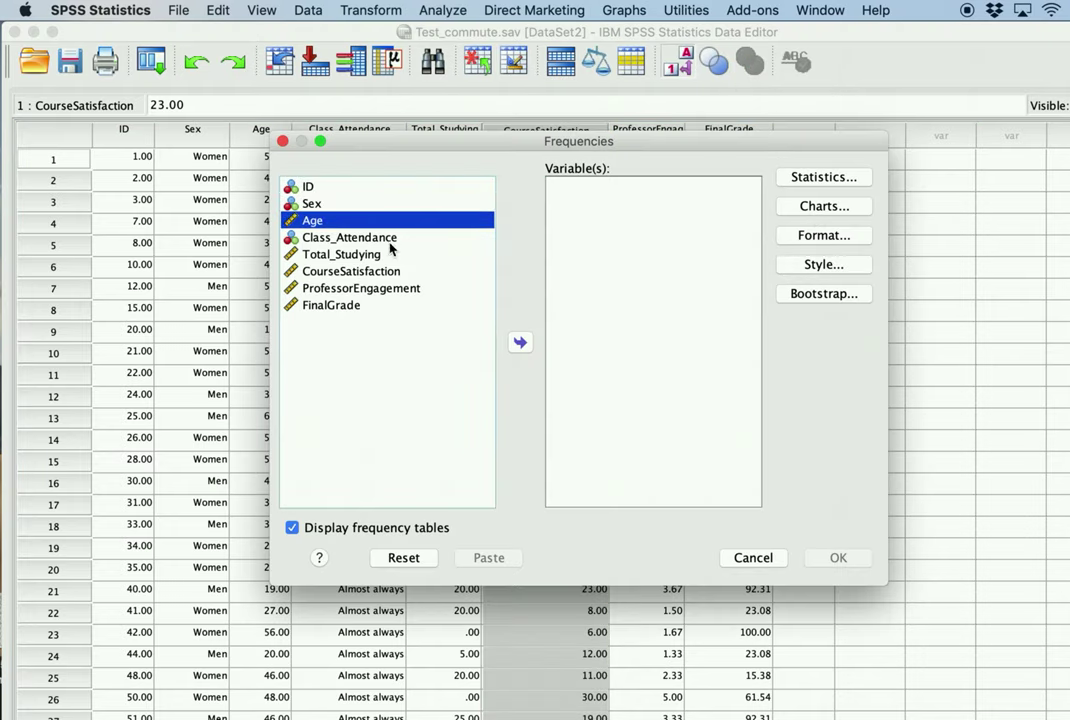
pyautogui.click(520, 344)
pyautogui.click(848, 208)
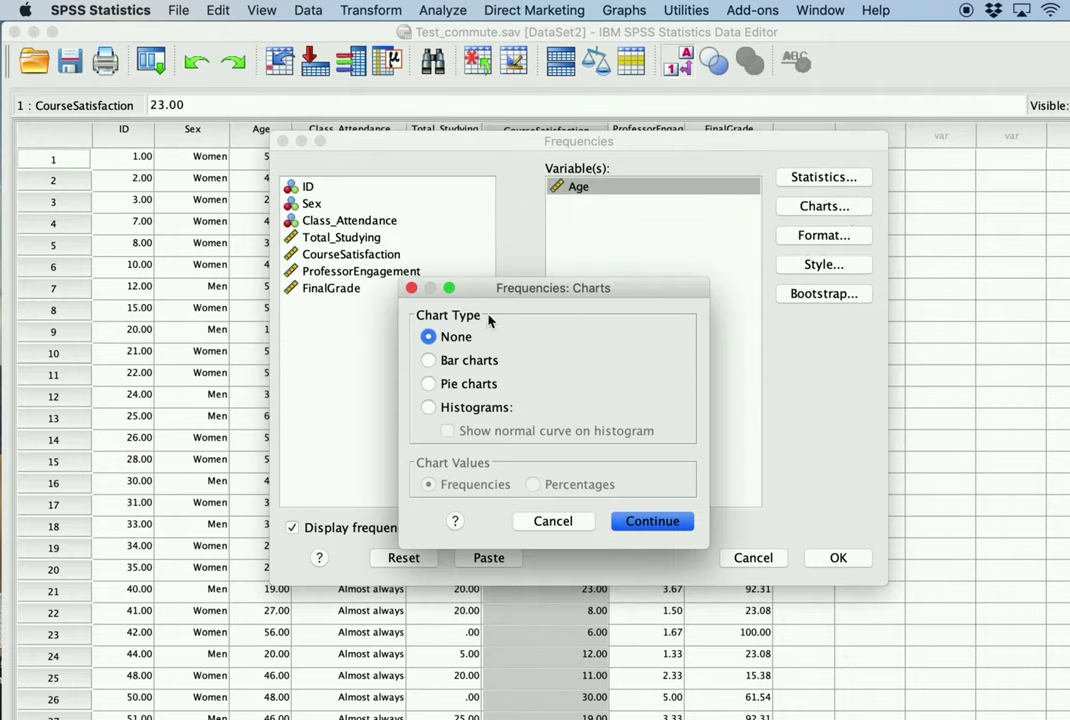
pyautogui.click(549, 521)
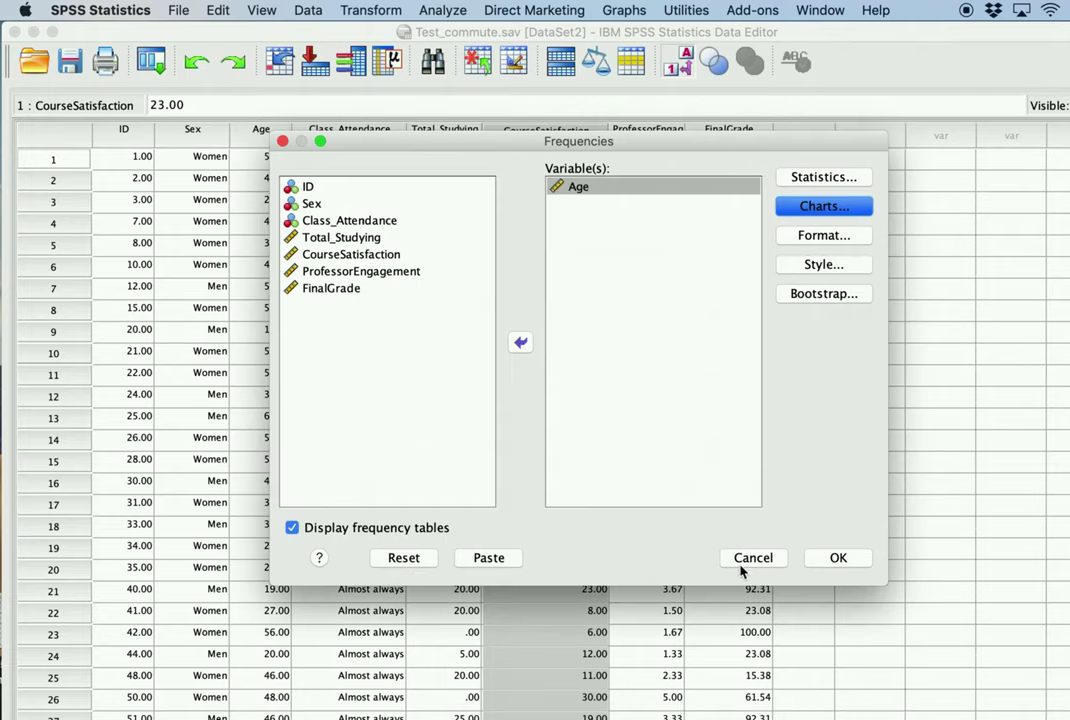
pyautogui.click(743, 563)
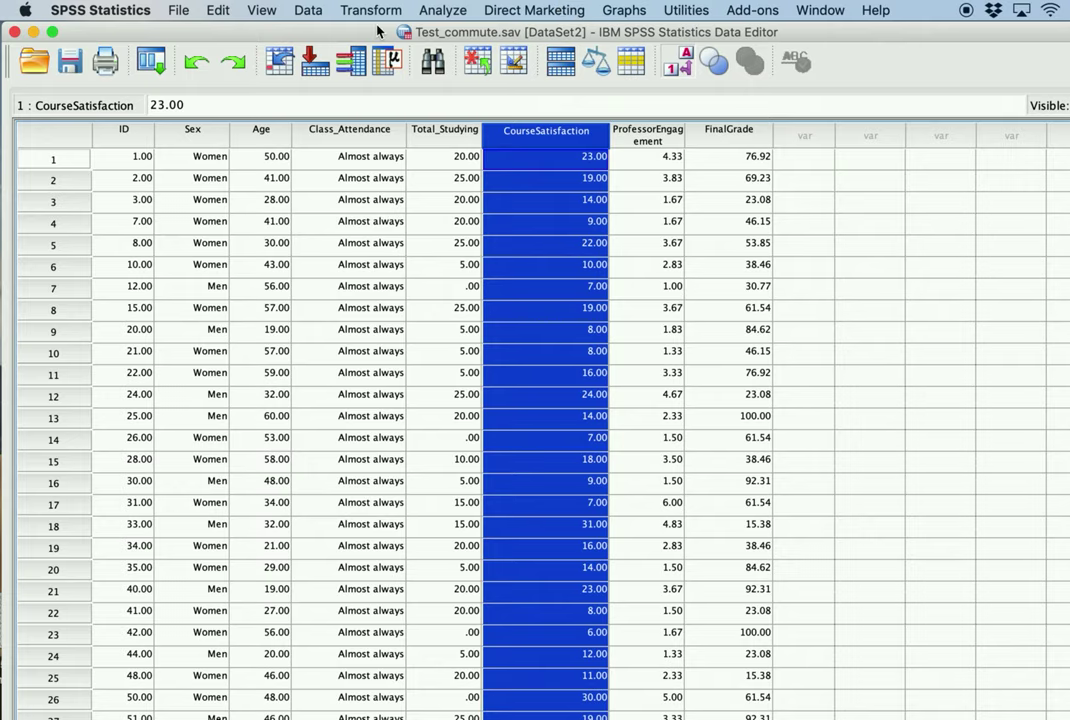
# Open the Chart Builder and arrange it side by side with its Element Properties window.
pyautogui.click(624, 10)
pyautogui.click(641, 41)
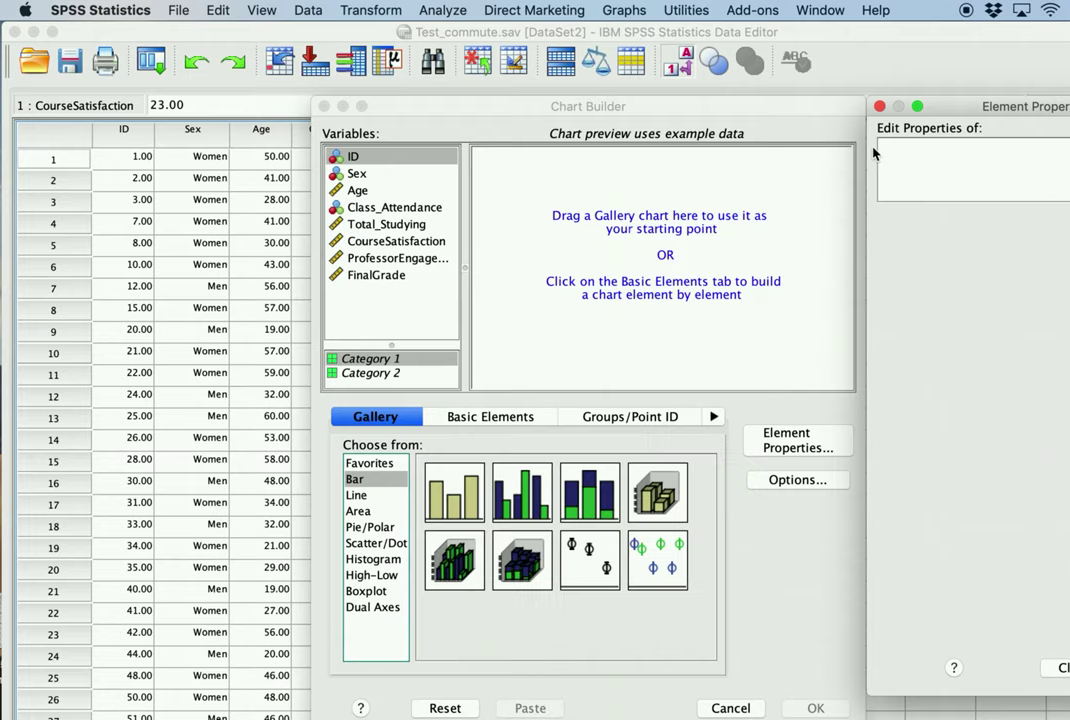
pyautogui.moveTo(922, 105); pyautogui.dragTo(803, 115)
pyautogui.moveTo(697, 108); pyautogui.dragTo(547, 108)
pyautogui.click(766, 118)
pyautogui.moveTo(766, 120); pyautogui.dragTo(896, 107)
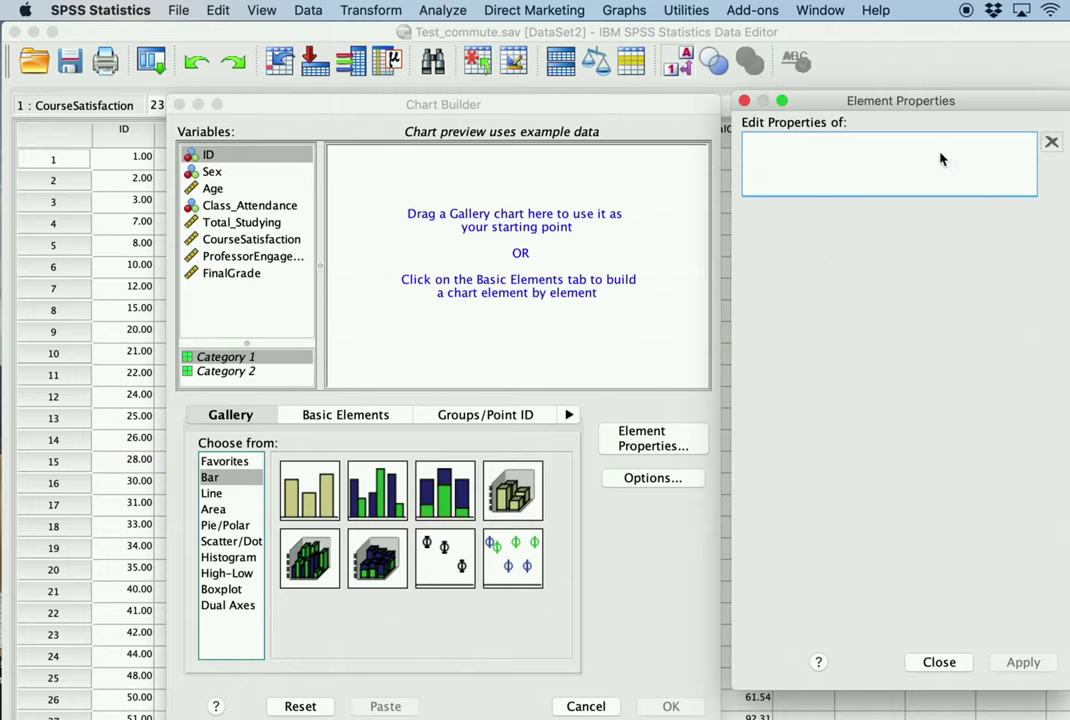
pyautogui.moveTo(917, 100); pyautogui.dragTo(905, 110)
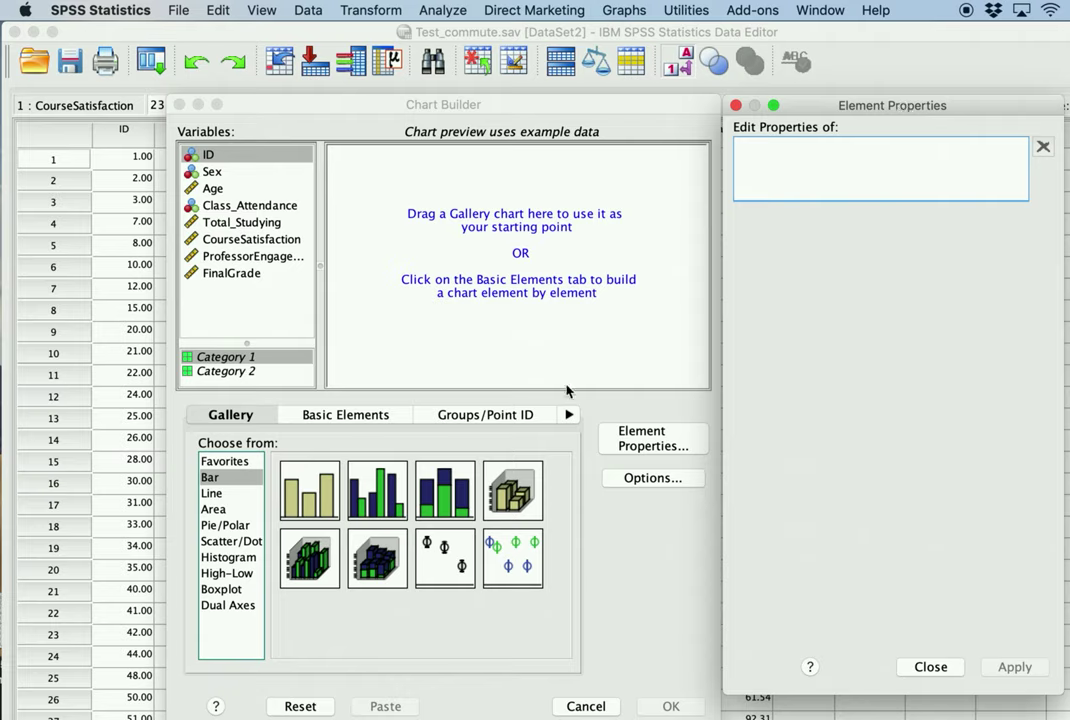
# Build a simple histogram with FinalGrade on the x-axis and generate it in the output.
pyautogui.click(228, 559)
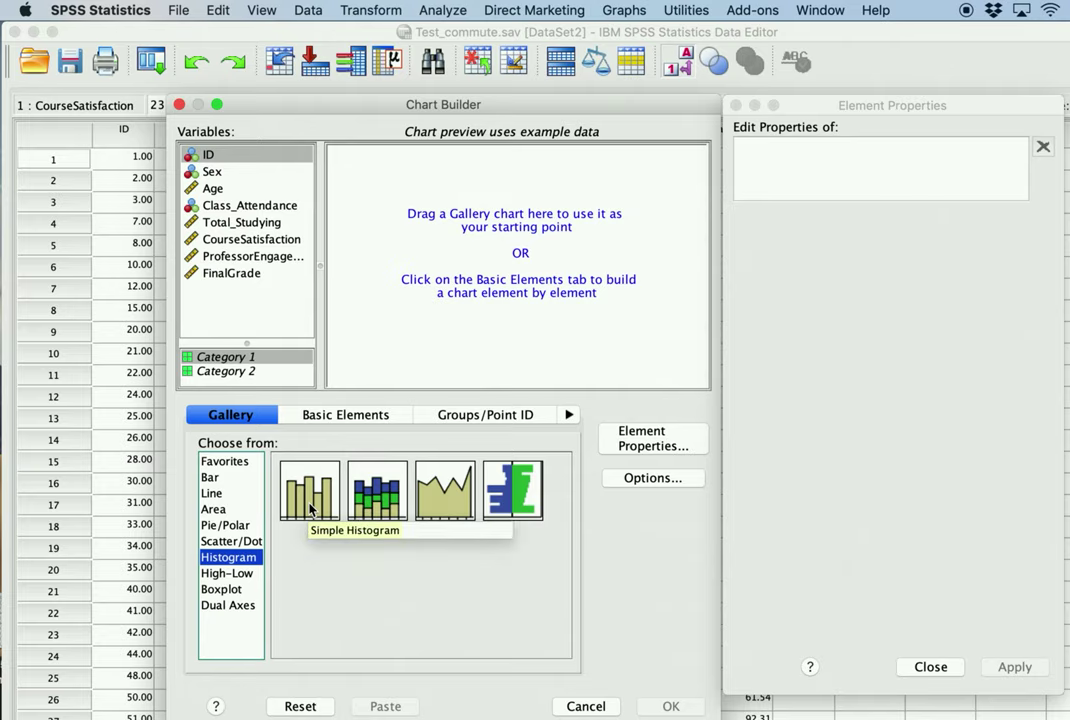
pyautogui.moveTo(309, 509); pyautogui.dragTo(445, 333)
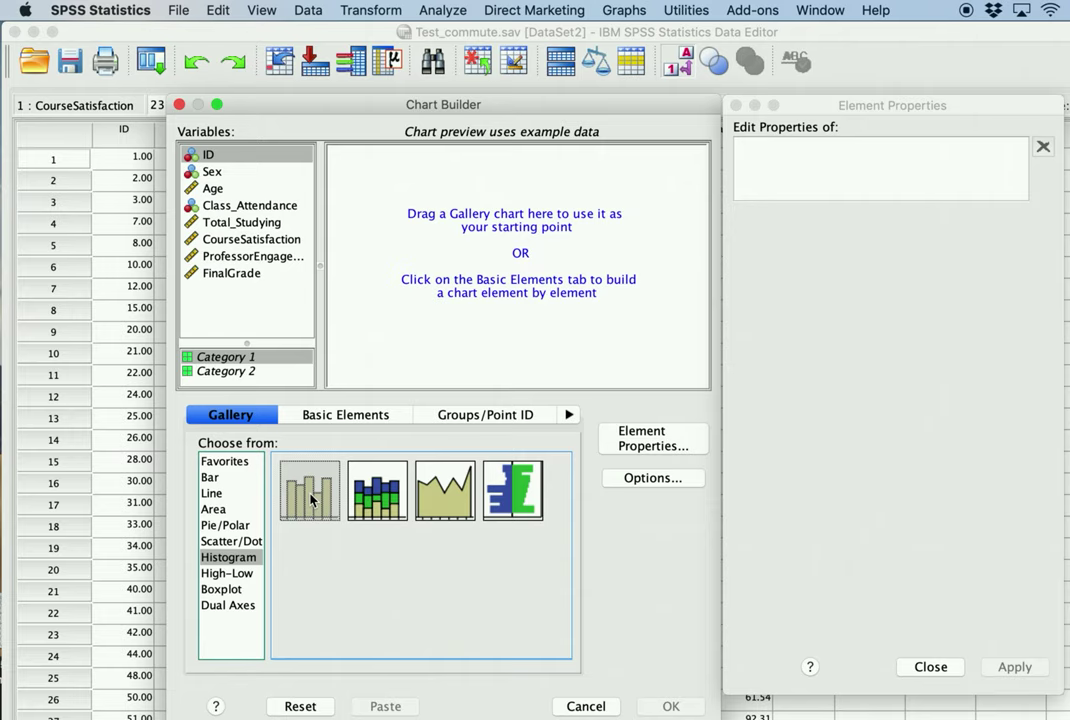
pyautogui.moveTo(310, 507)
pyautogui.mouseDown()
pyautogui.moveTo(390, 290)
pyautogui.moveTo(365, 415)
pyautogui.moveTo(312, 500)
pyautogui.moveTo(321, 505)
pyautogui.mouseUp()
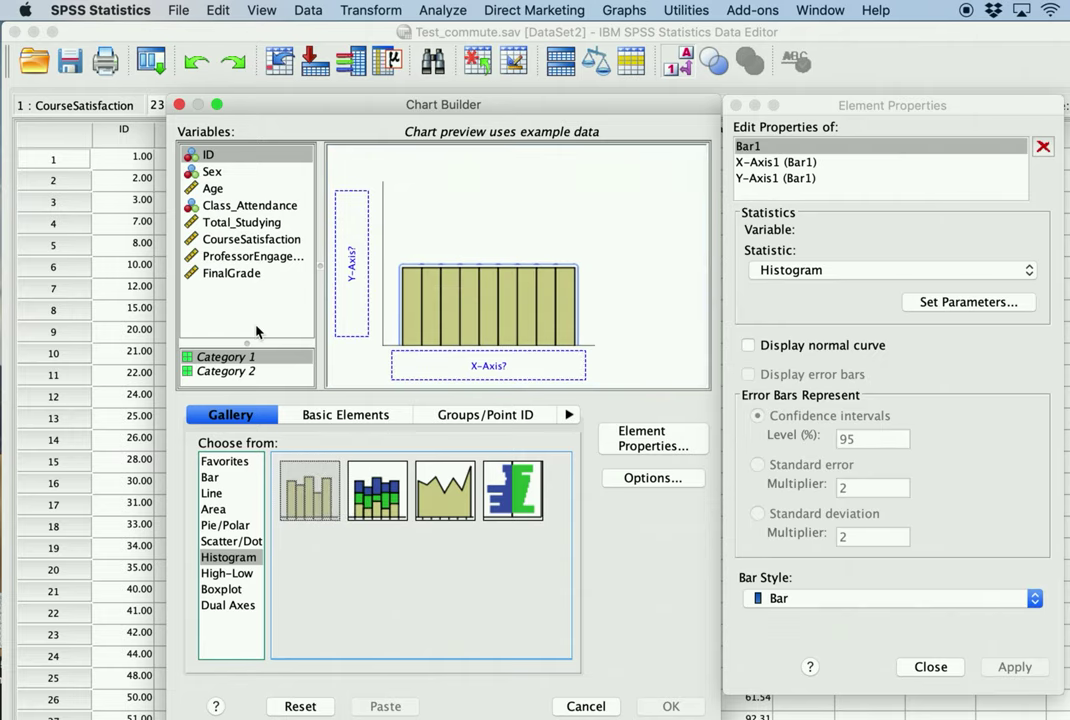
pyautogui.click(254, 276)
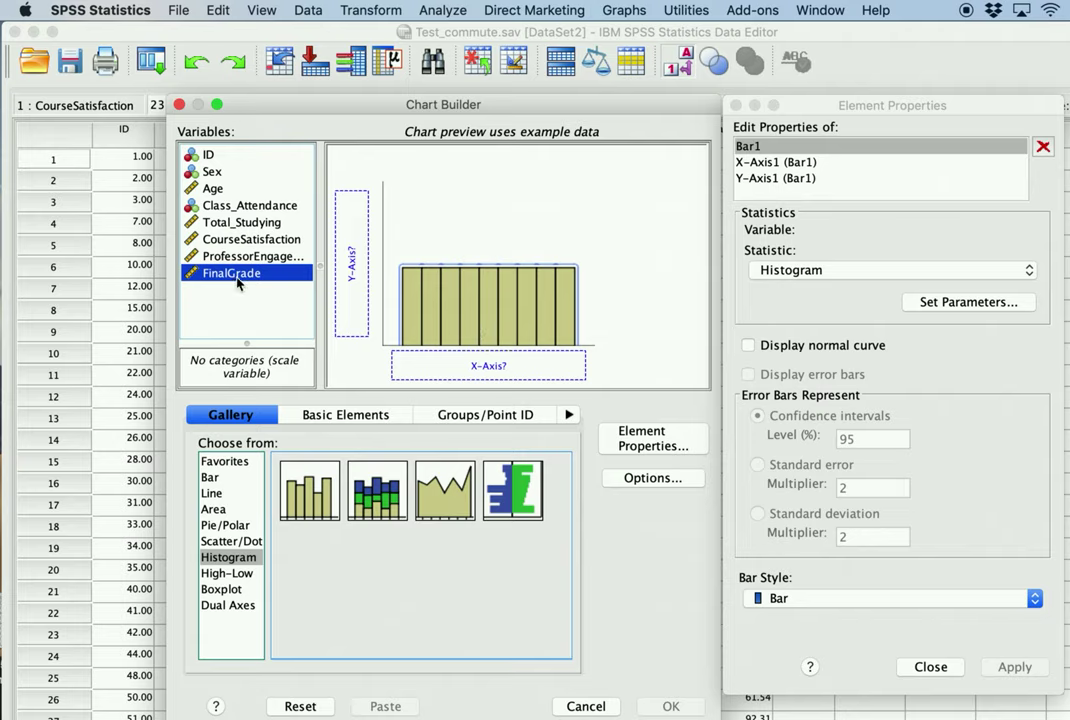
pyautogui.moveTo(231, 281); pyautogui.dragTo(435, 367)
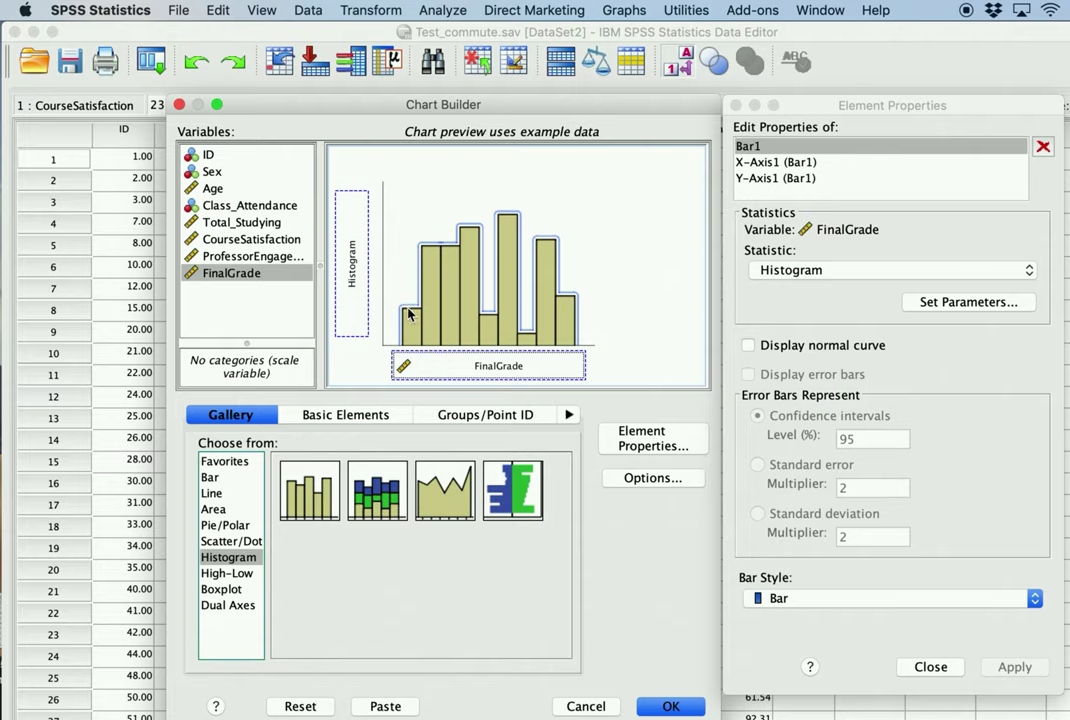
pyautogui.click(670, 706)
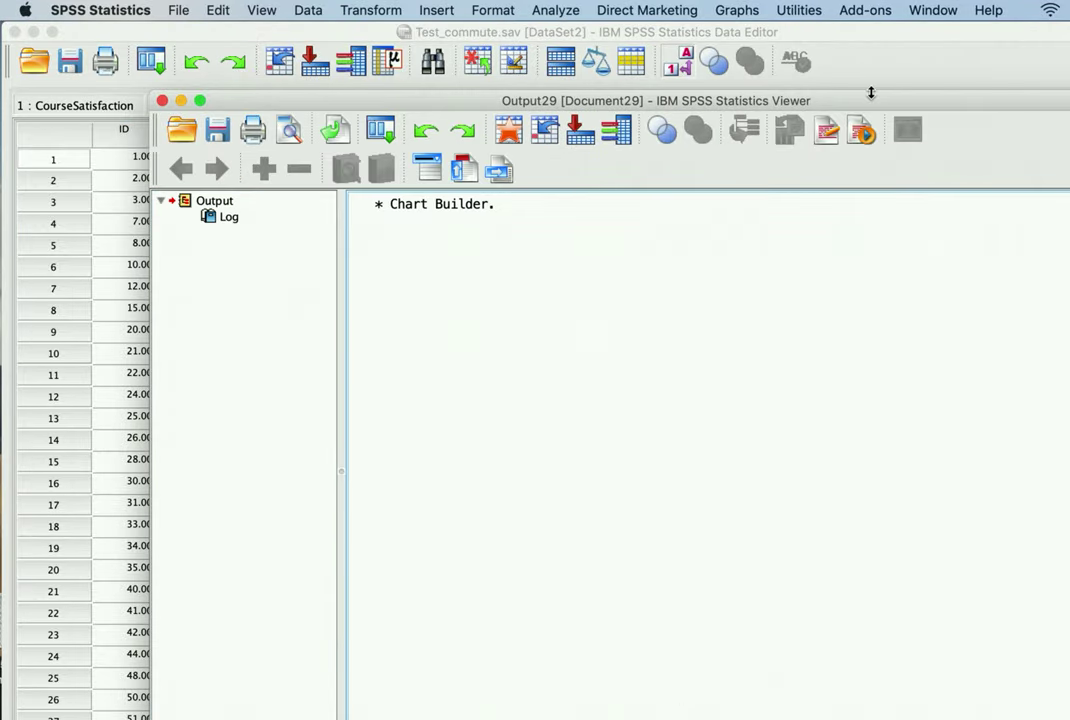
# Reposition the output window and open the FinalGrade histogram in the Chart Editor.
pyautogui.moveTo(861, 96); pyautogui.dragTo(719, 29)
pyautogui.click(597, 492)
pyautogui.scroll(-5, 598, 490)
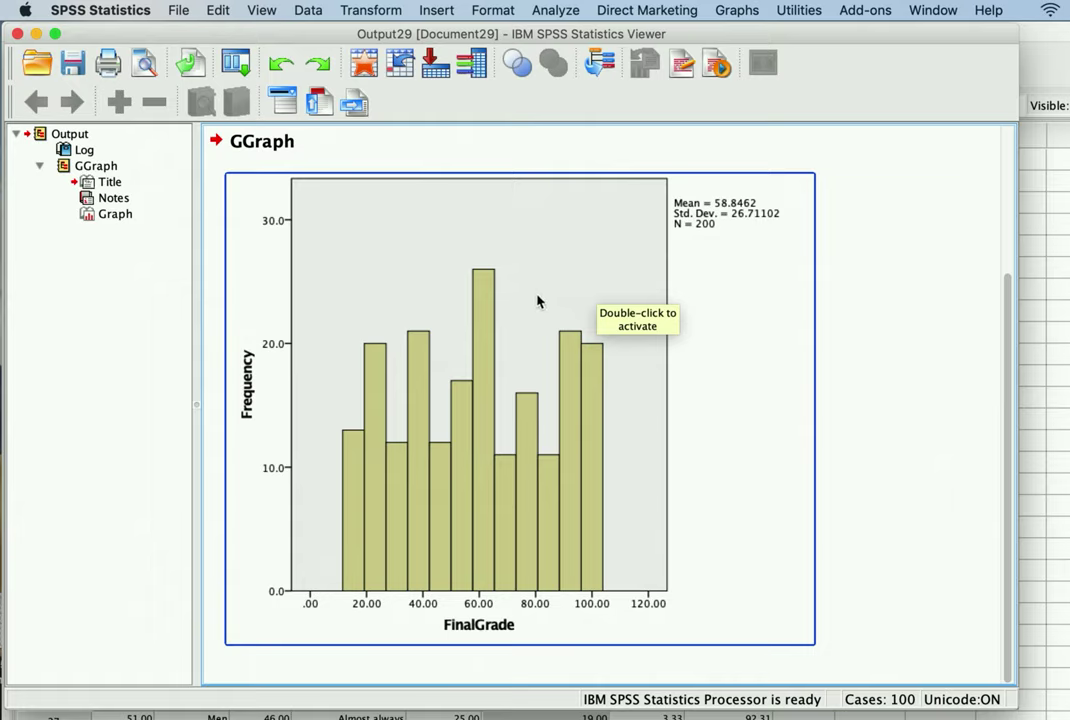
pyautogui.doubleClick(525, 236)
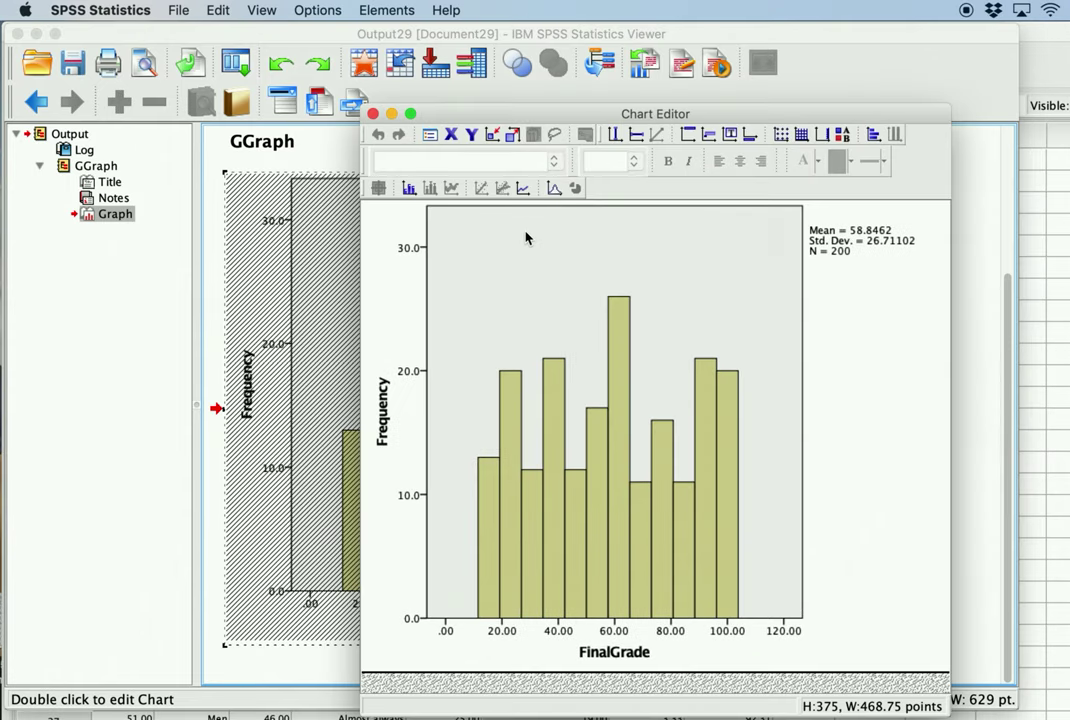
pyautogui.moveTo(593, 123); pyautogui.dragTo(547, 114)
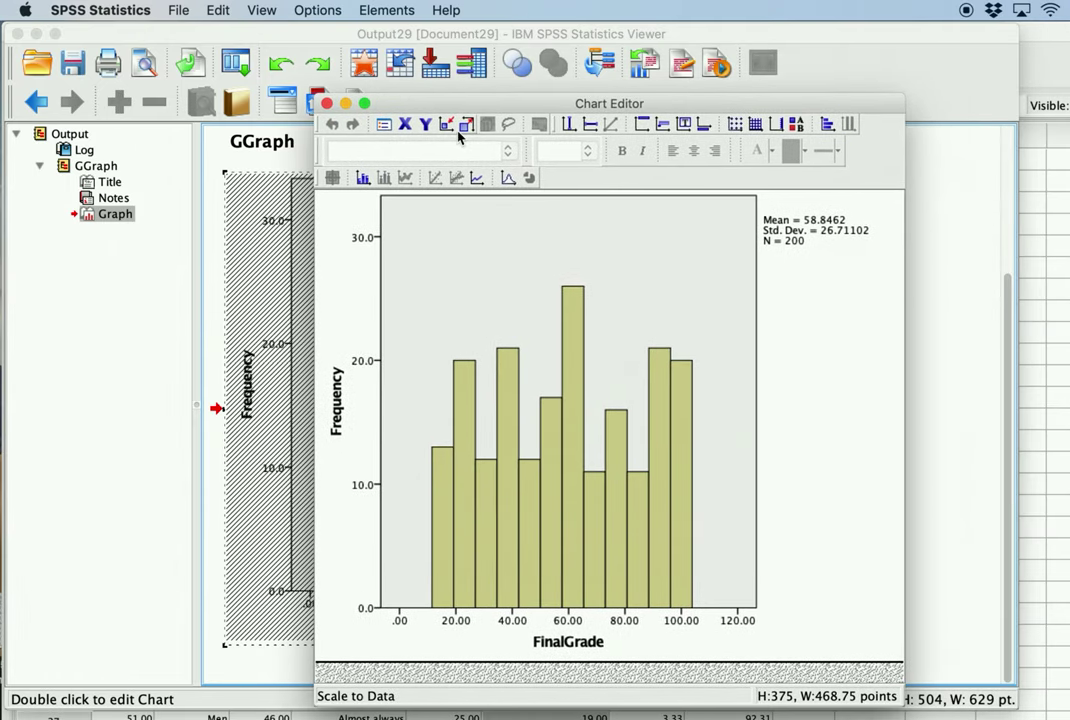
# Show count data labels on the histogram bars and place the Properties window beside the chart.
pyautogui.click(364, 180)
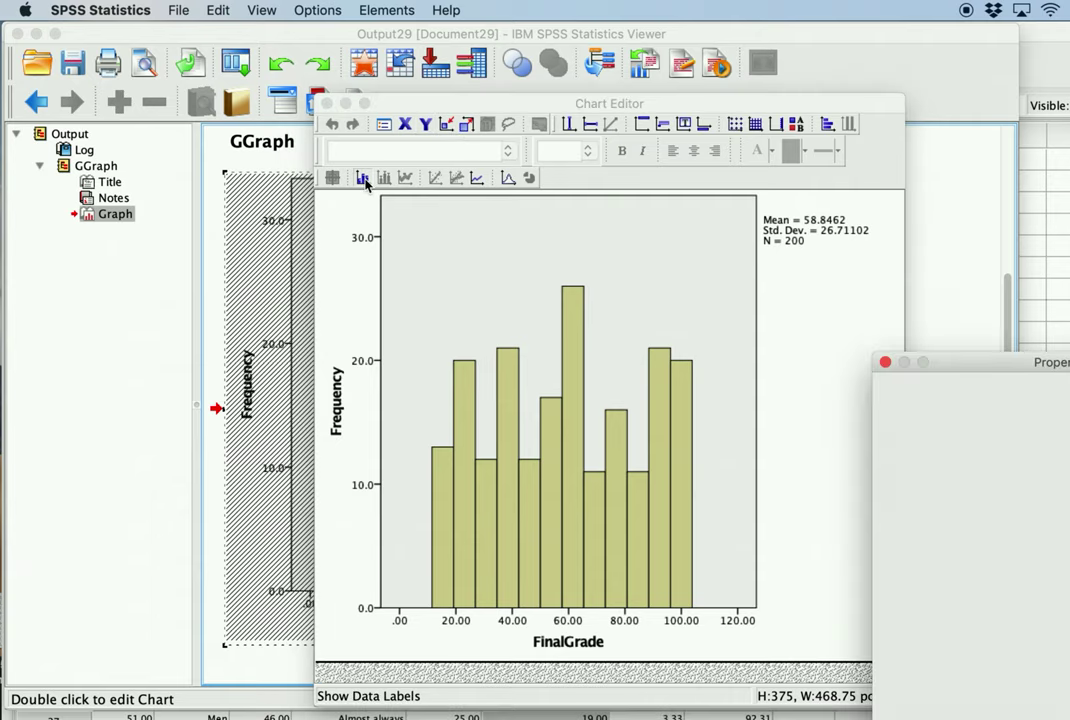
pyautogui.moveTo(1003, 368); pyautogui.dragTo(811, 212)
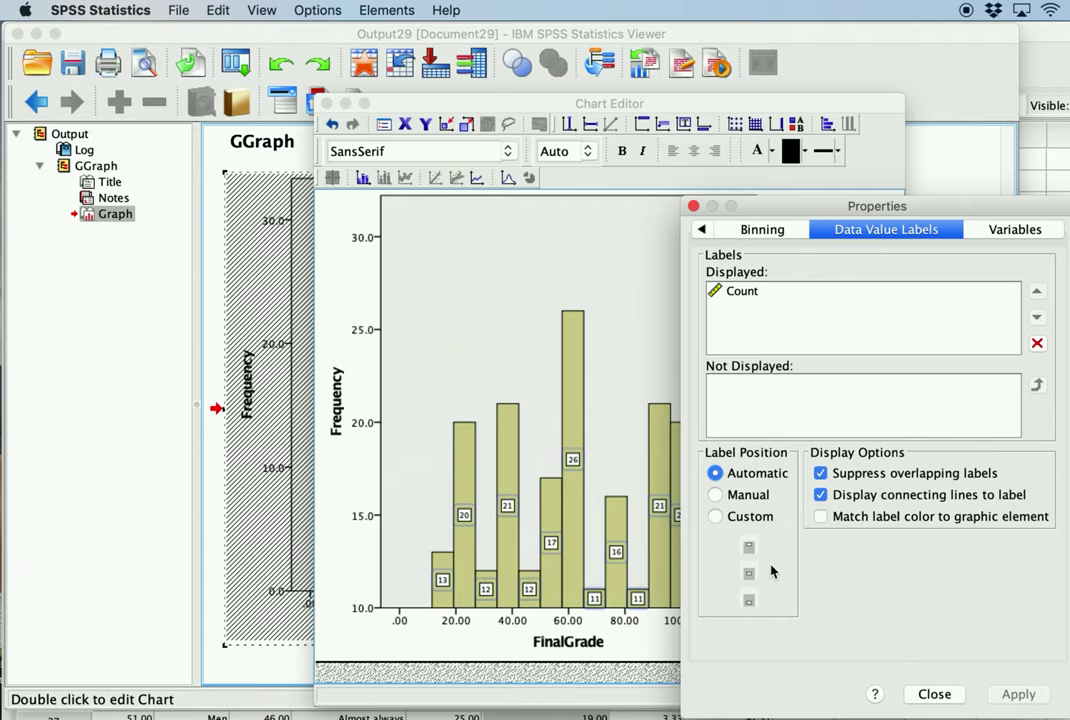
pyautogui.moveTo(796, 210); pyautogui.dragTo(873, 156)
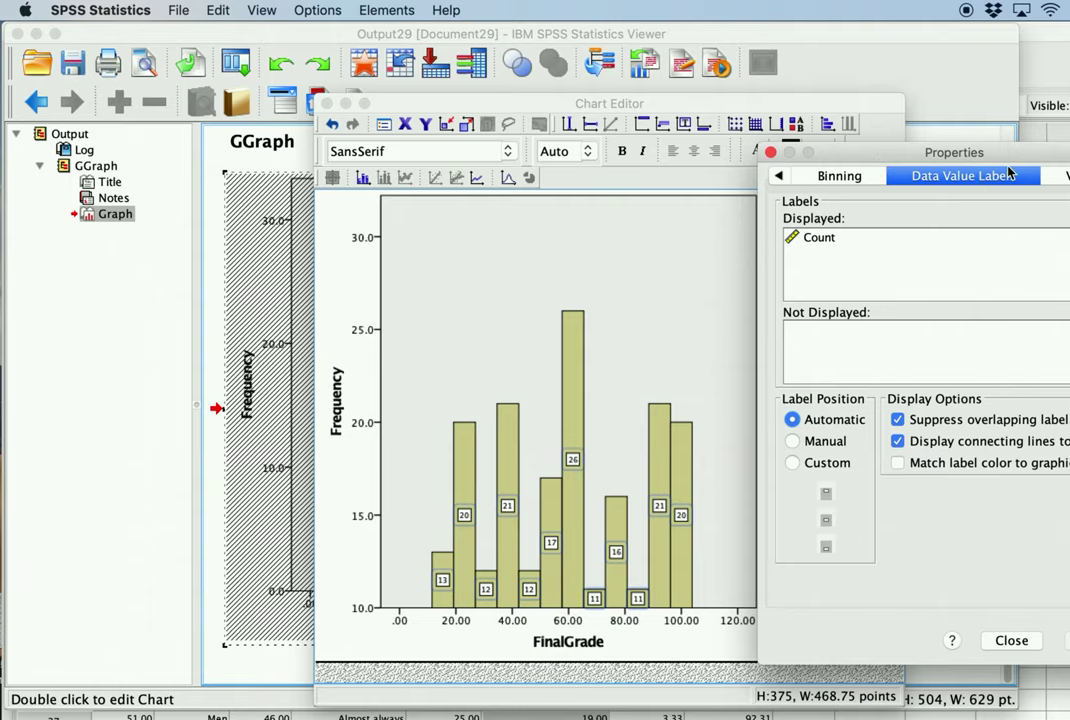
pyautogui.moveTo(1009, 155); pyautogui.dragTo(938, 145)
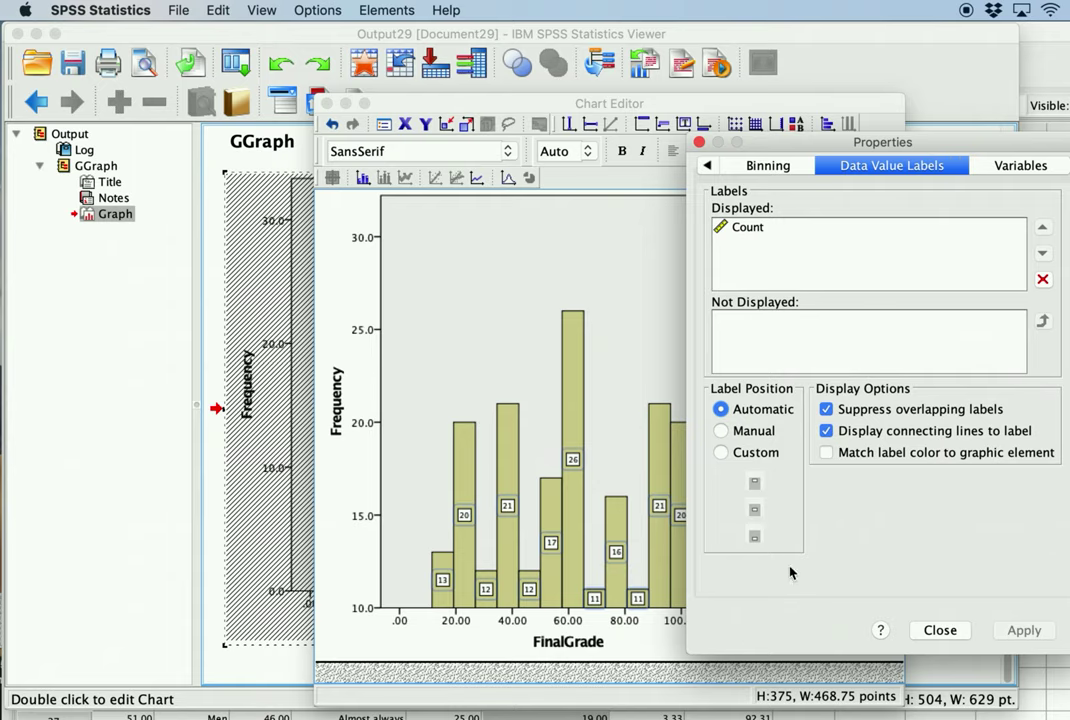
# Use manual label positioning to move the second bar's count label up near the top of its bar.
pyautogui.click(723, 453)
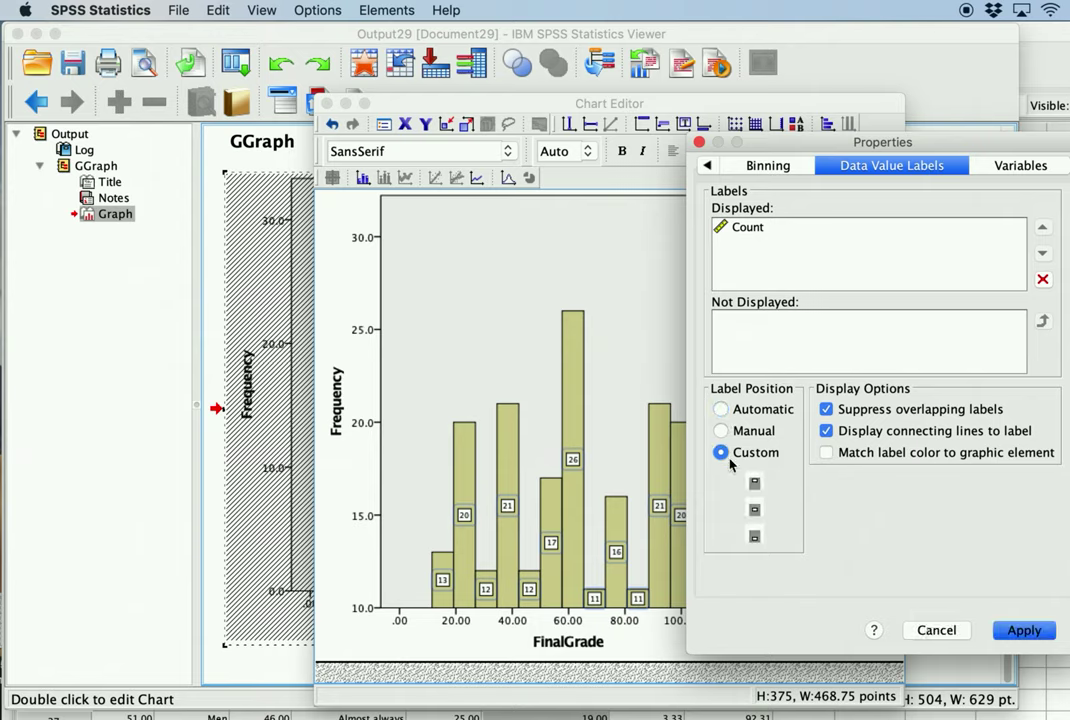
pyautogui.click(465, 517)
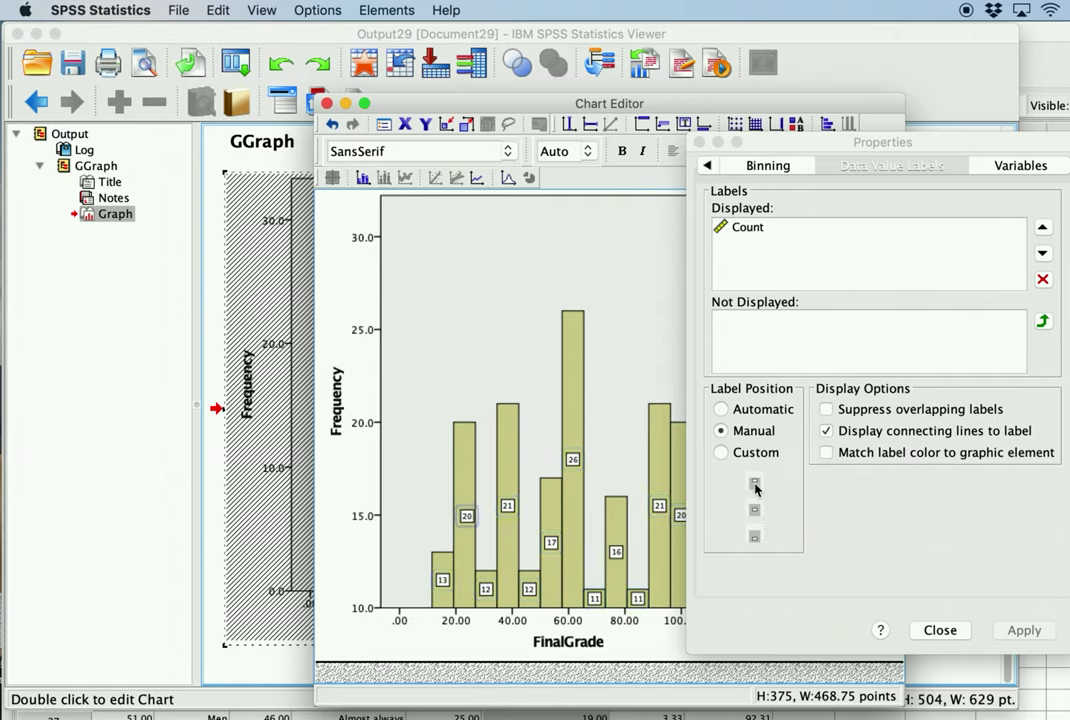
pyautogui.click(723, 453)
pyautogui.click(723, 453)
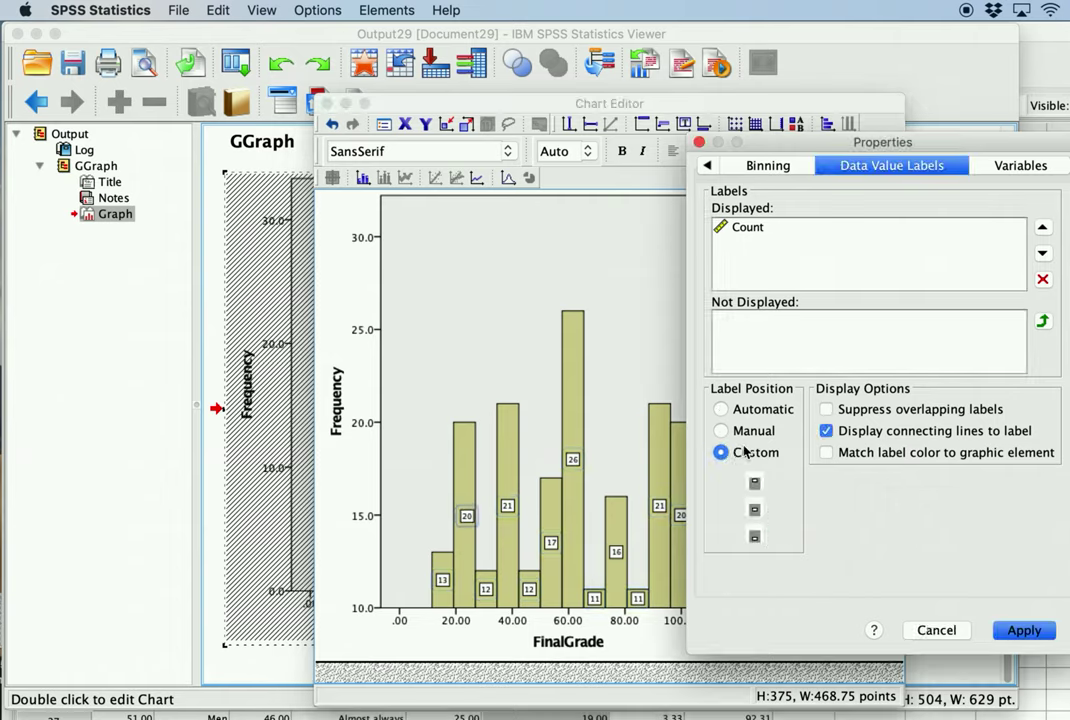
pyautogui.click(721, 431)
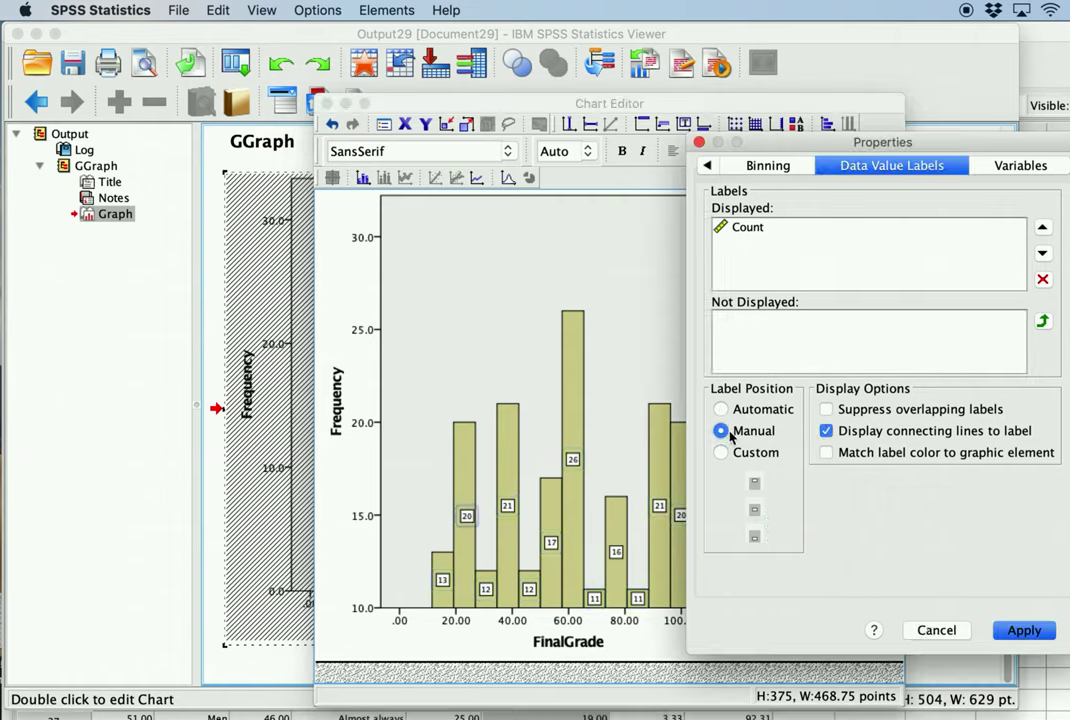
pyautogui.click(473, 516)
pyautogui.moveTo(473, 516); pyautogui.dragTo(468, 442)
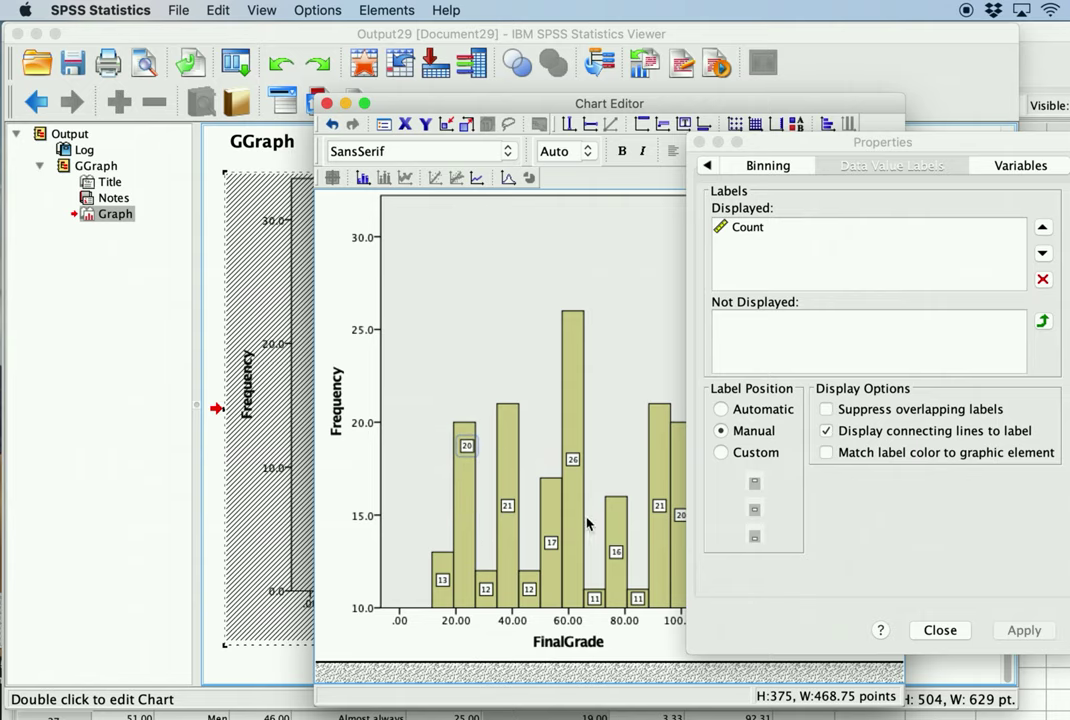
# Arrange the chart and its properties side by side and switch the x-axis binning to Custom.
pyautogui.click(897, 516)
pyautogui.moveTo(932, 142); pyautogui.dragTo(886, 142)
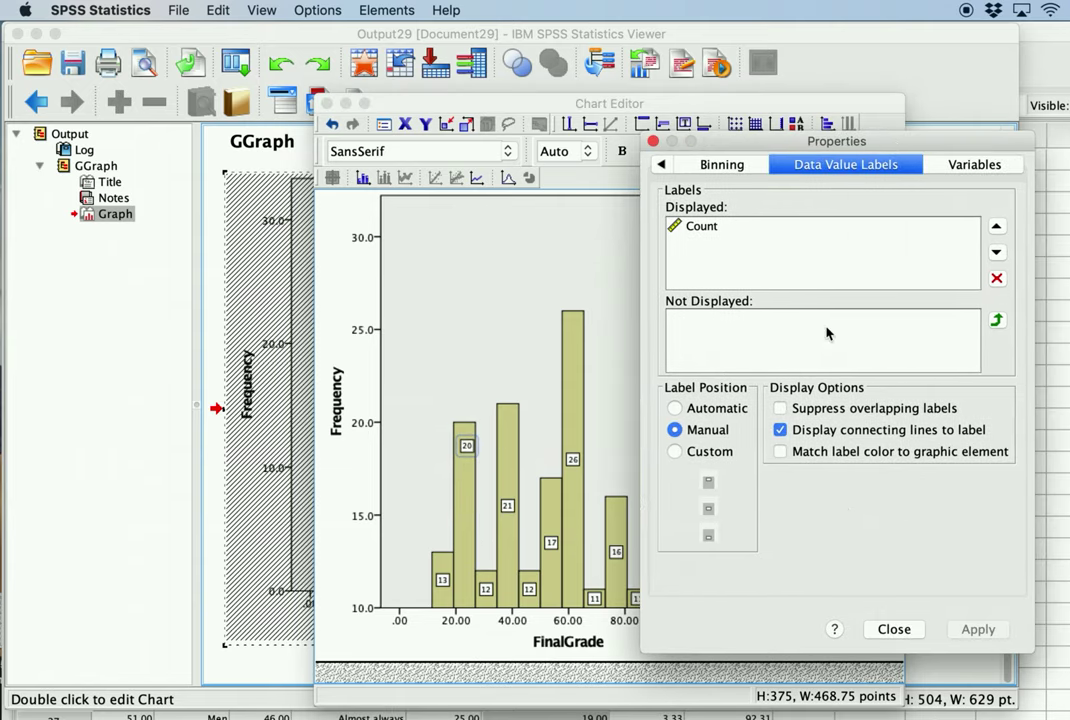
pyautogui.moveTo(630, 110); pyautogui.dragTo(380, 98)
pyautogui.moveTo(550, 141); pyautogui.dragTo(787, 106)
pyautogui.click(748, 131)
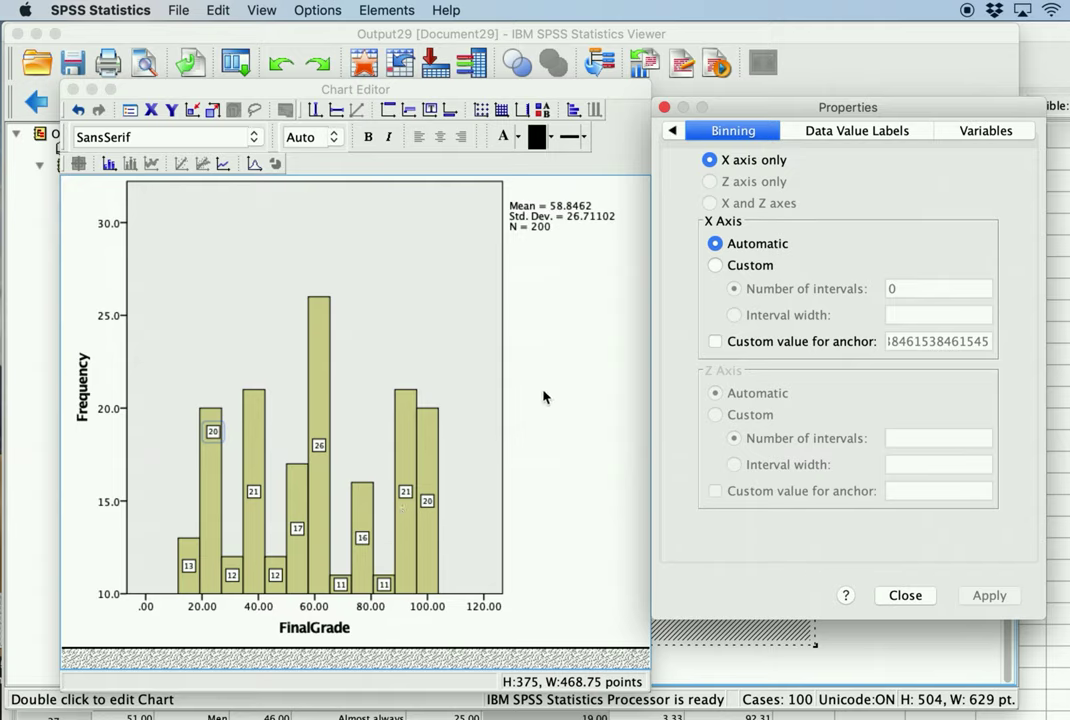
pyautogui.click(719, 266)
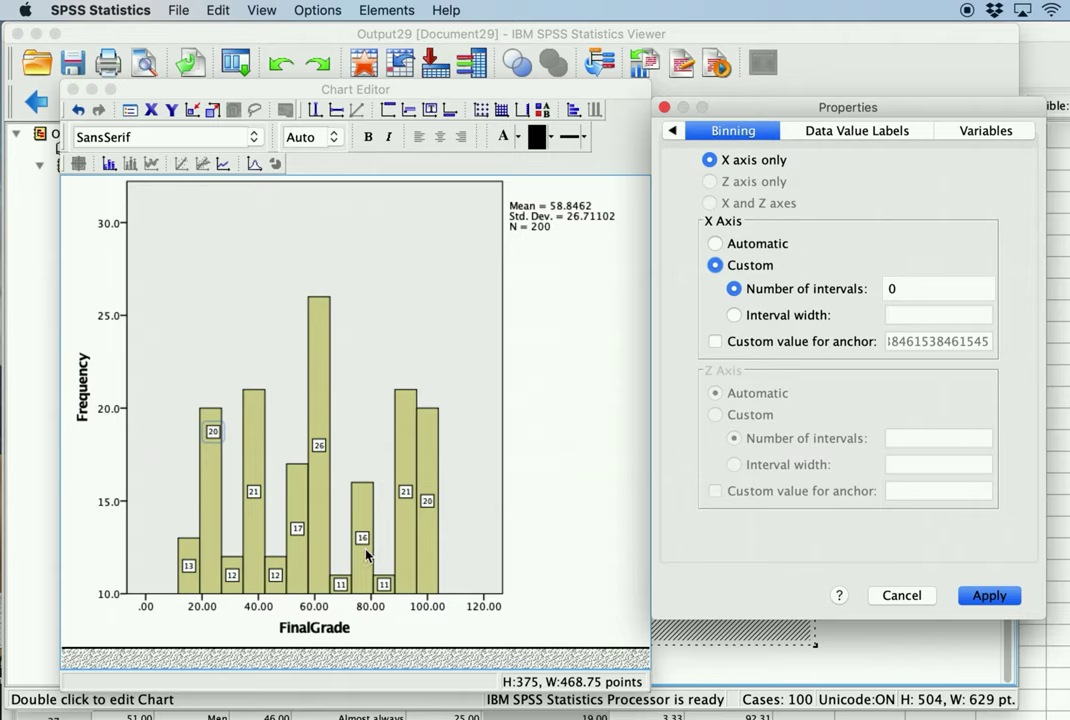
# Set the number of x-axis intervals to 10 and apply it to the histogram.
pyautogui.click(932, 288)
pyautogui.write('10')
pyautogui.click(984, 602)
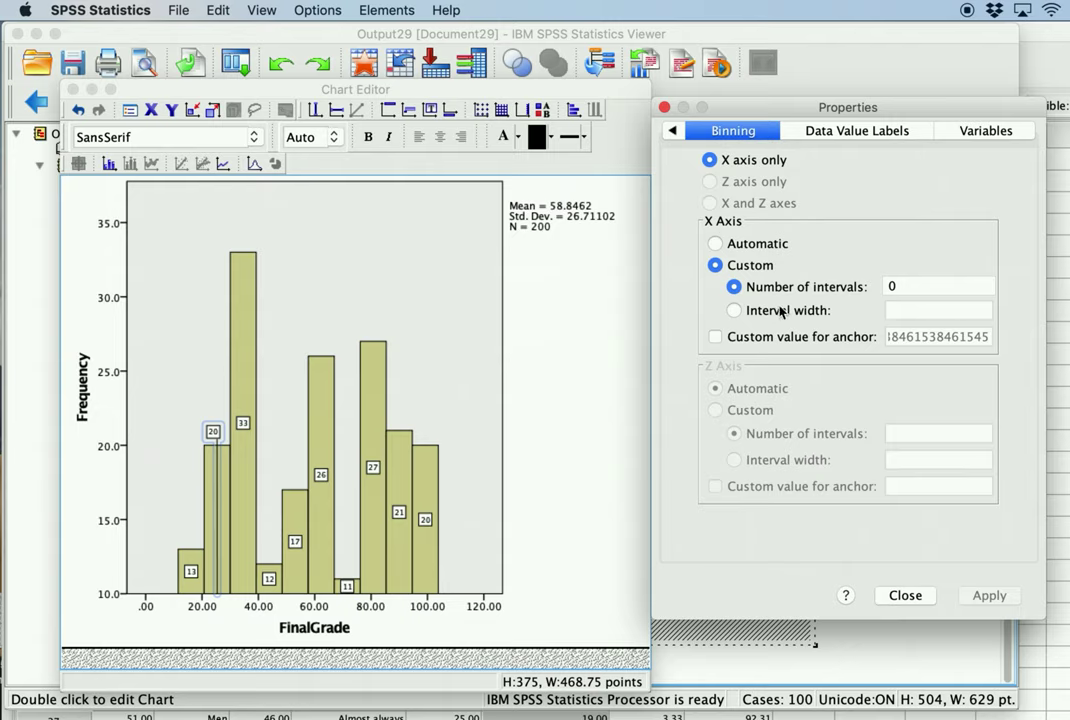
# Switch the custom x-axis binning to interval width and apply a width of 1.
pyautogui.click(735, 311)
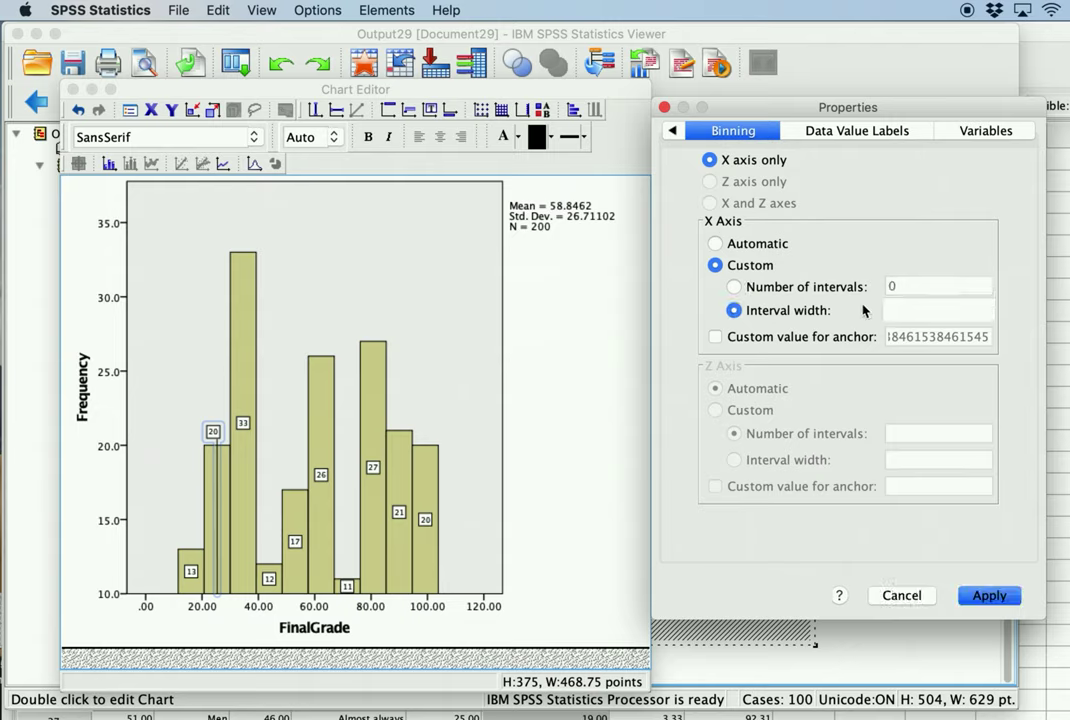
pyautogui.click(913, 310)
pyautogui.click(979, 600)
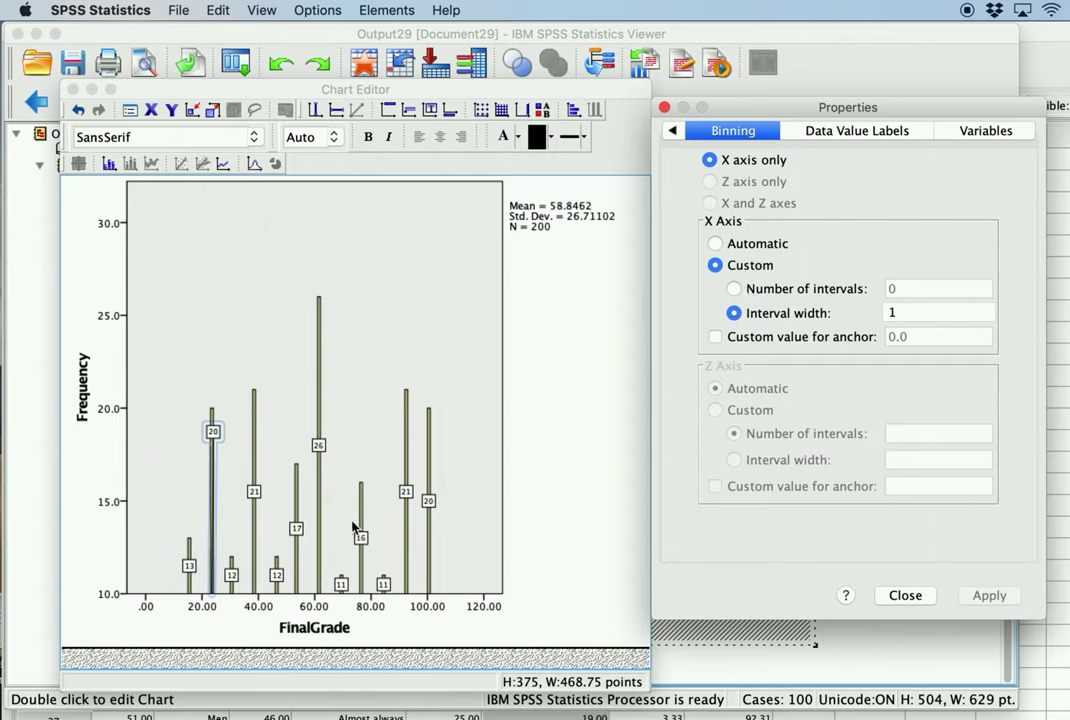
# Set the x-axis interval width to 5 and apply it to the histogram.
pyautogui.click(920, 313)
pyautogui.press('BackSpace')
pyautogui.write('5')
pyautogui.click(996, 599)
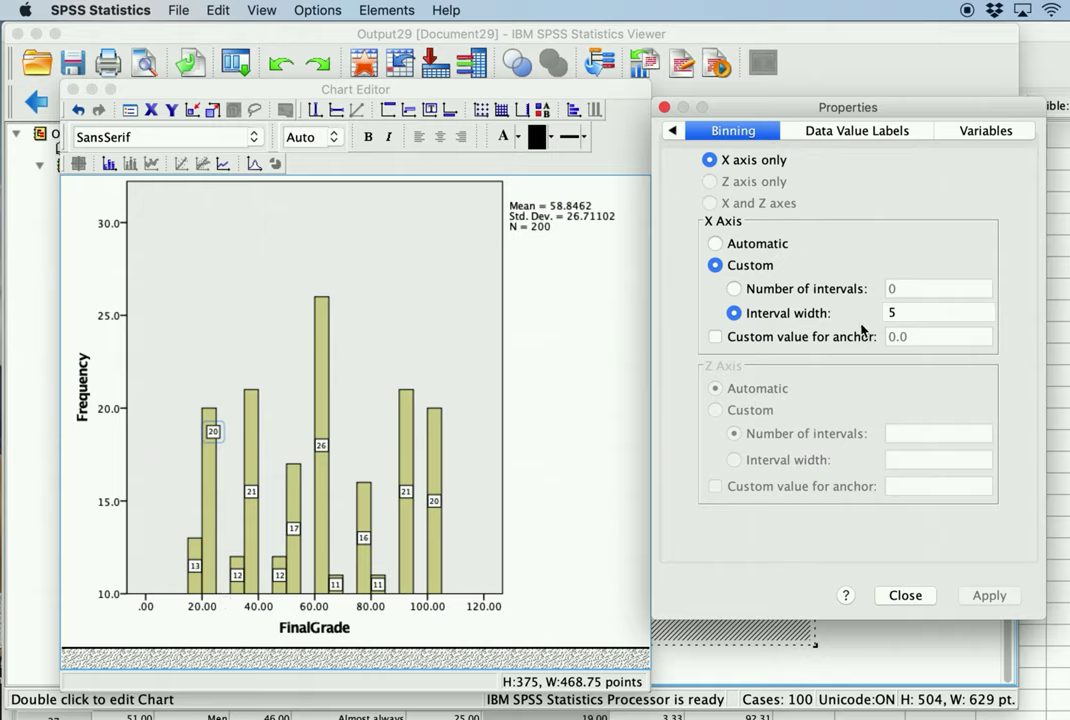
# Return the histogram's x-axis binning to Automatic and apply it.
pyautogui.click(715, 244)
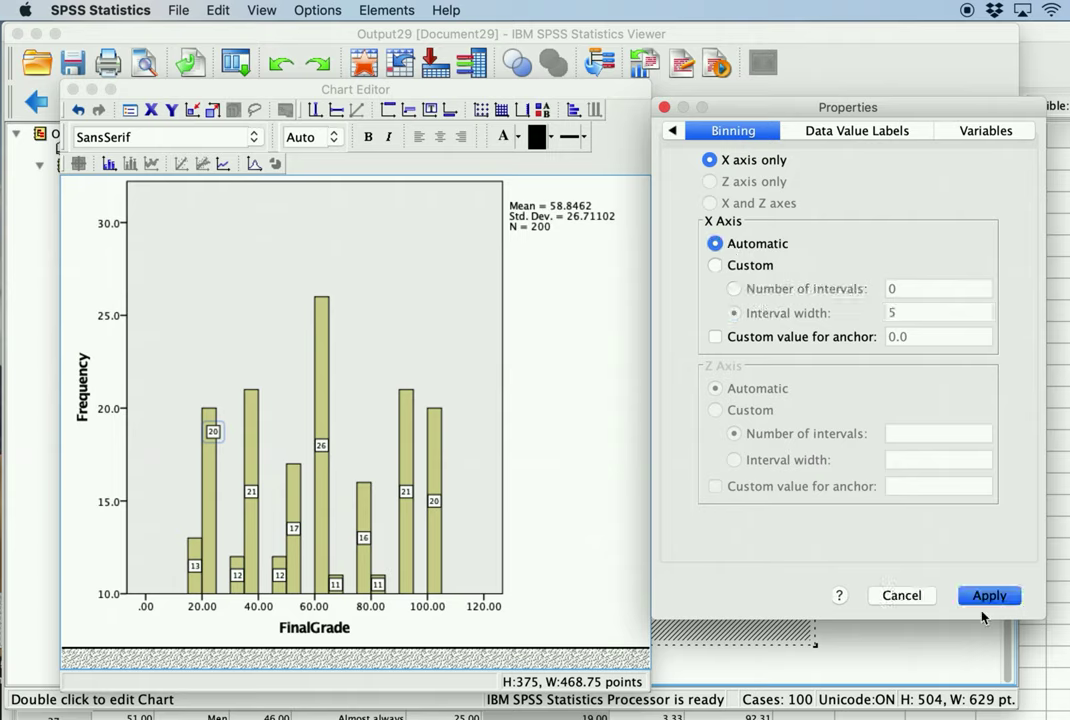
pyautogui.click(988, 596)
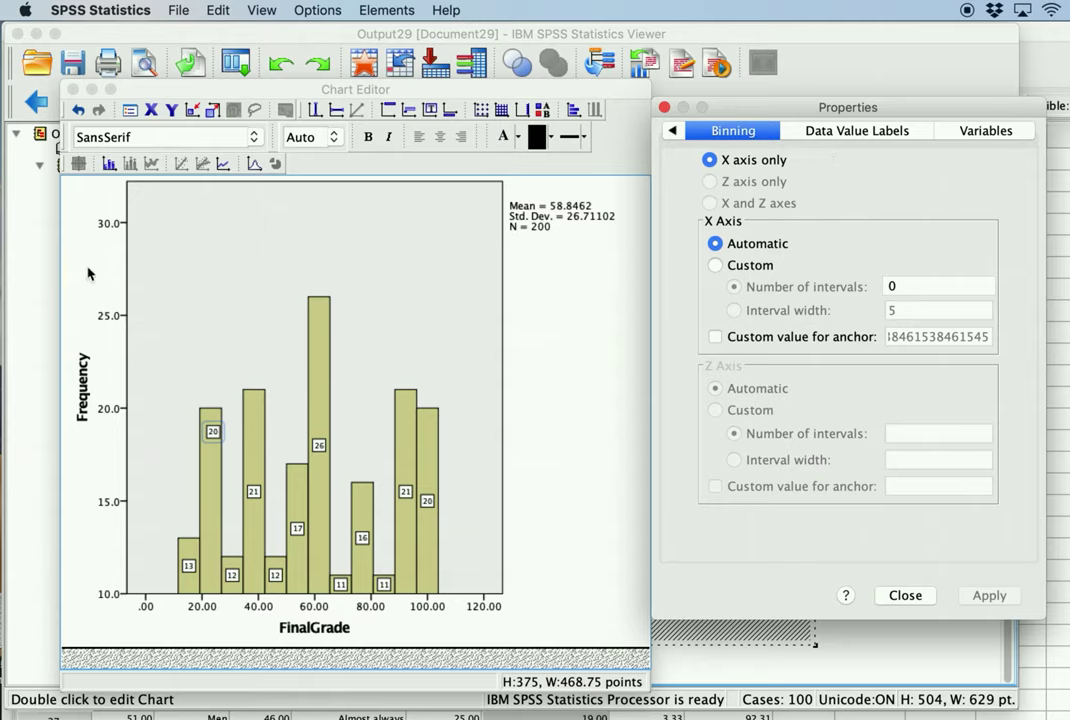
# Set the Frequency axis scale to a minimum of 0 and a major increment of 3, and apply it.
pyautogui.click(117, 597)
pyautogui.click(115, 596)
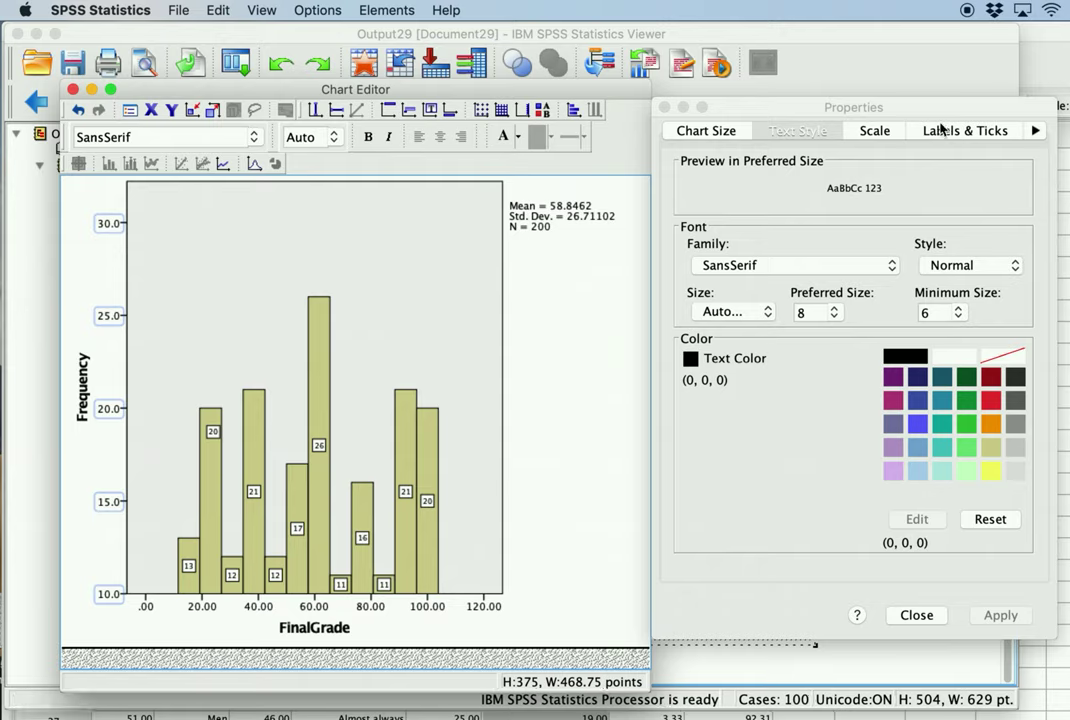
pyautogui.click(897, 133)
pyautogui.click(895, 132)
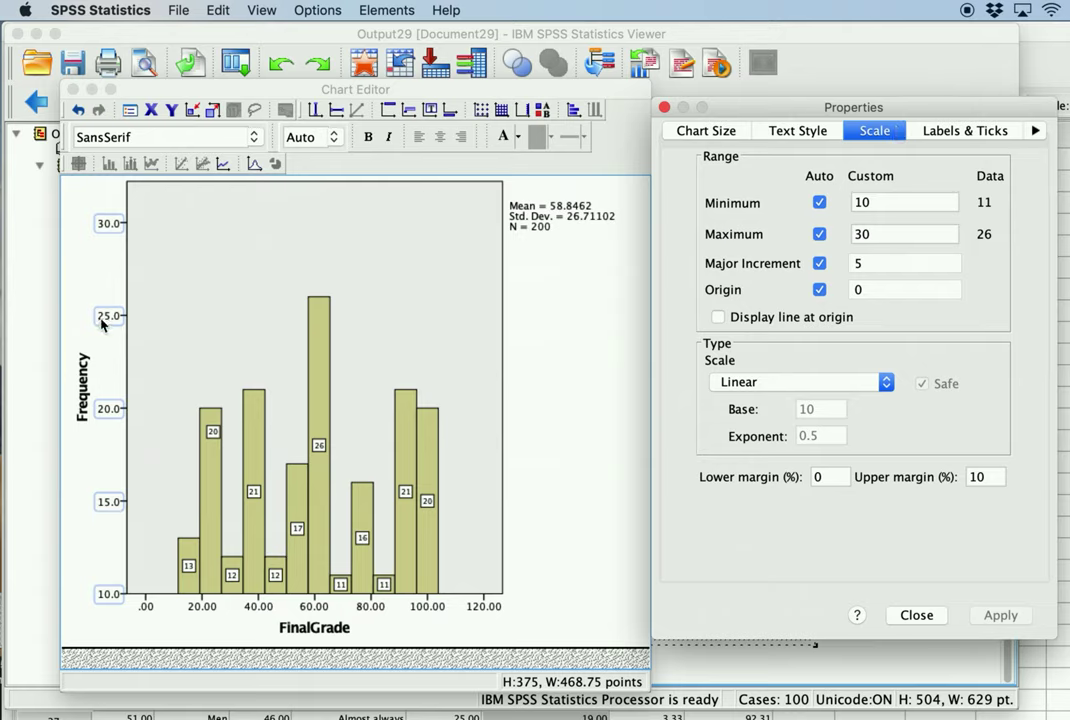
pyautogui.doubleClick(880, 203)
pyautogui.write('0')
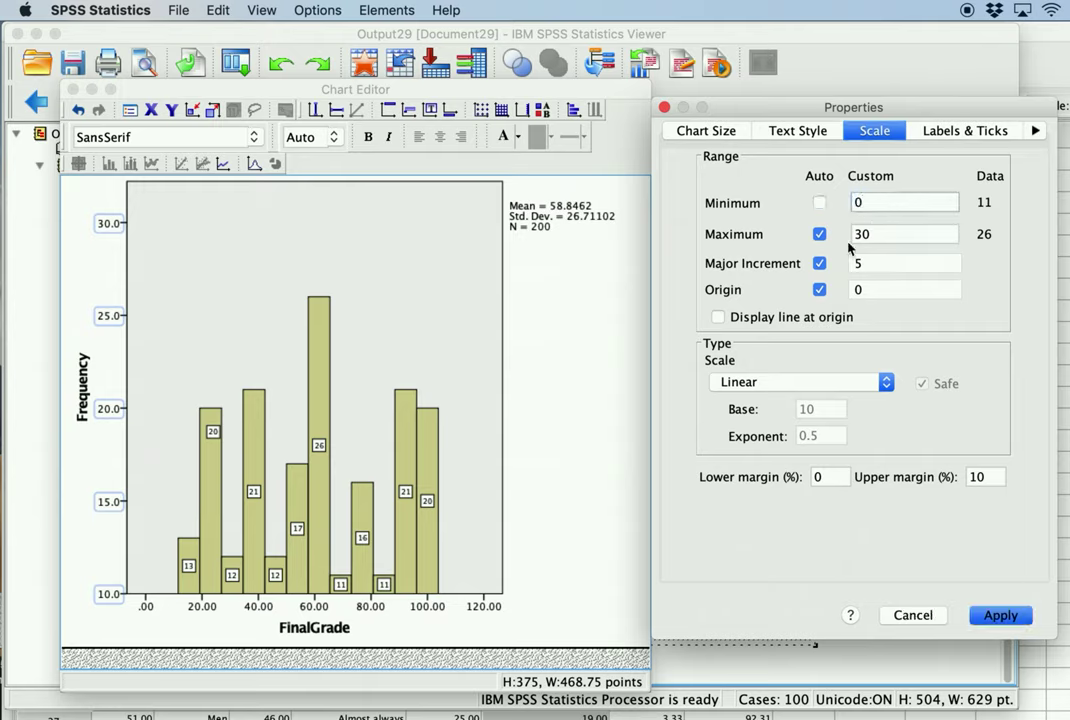
pyautogui.doubleClick(866, 267)
pyautogui.write('3')
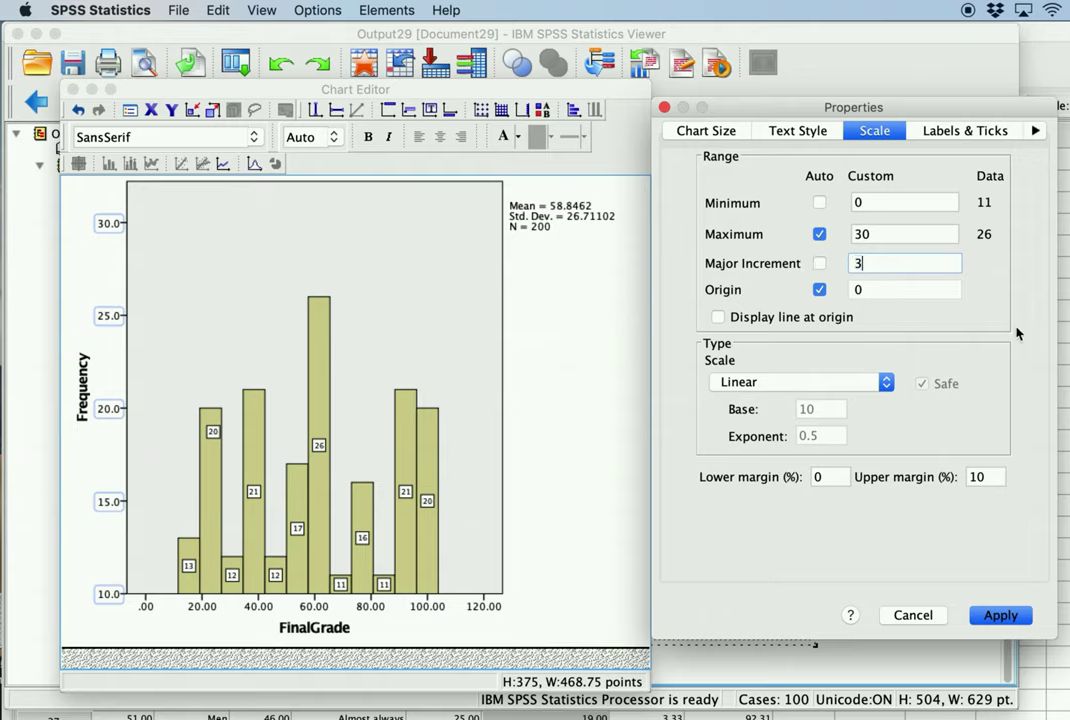
pyautogui.click(1013, 625)
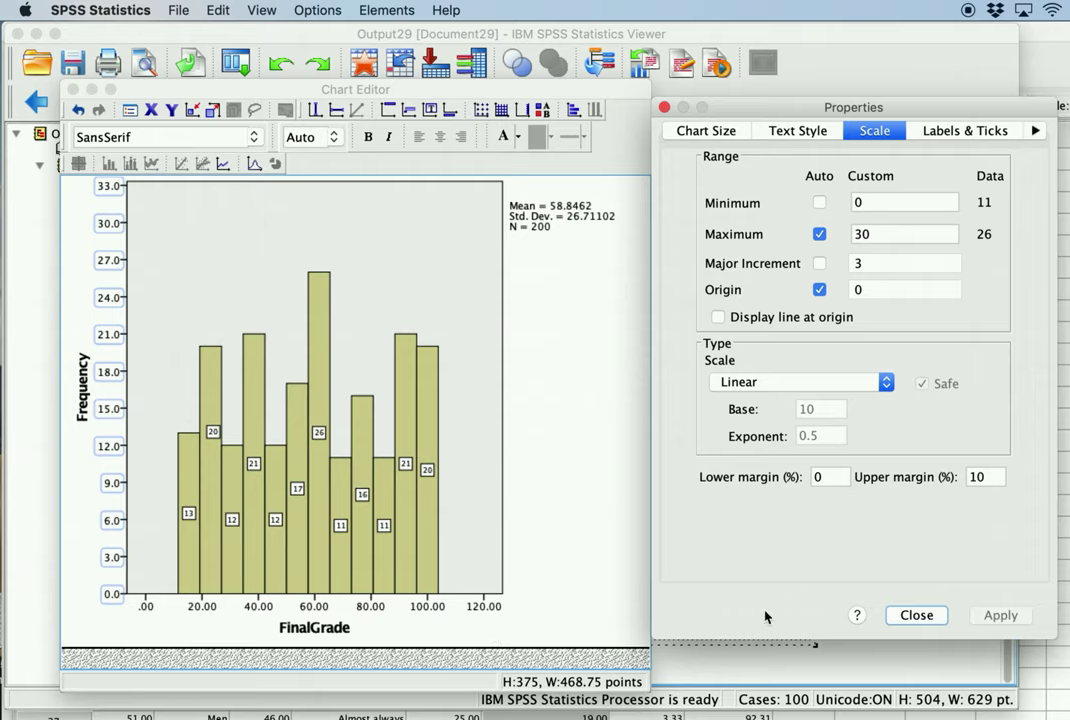
pyautogui.click(972, 131)
pyautogui.click(714, 133)
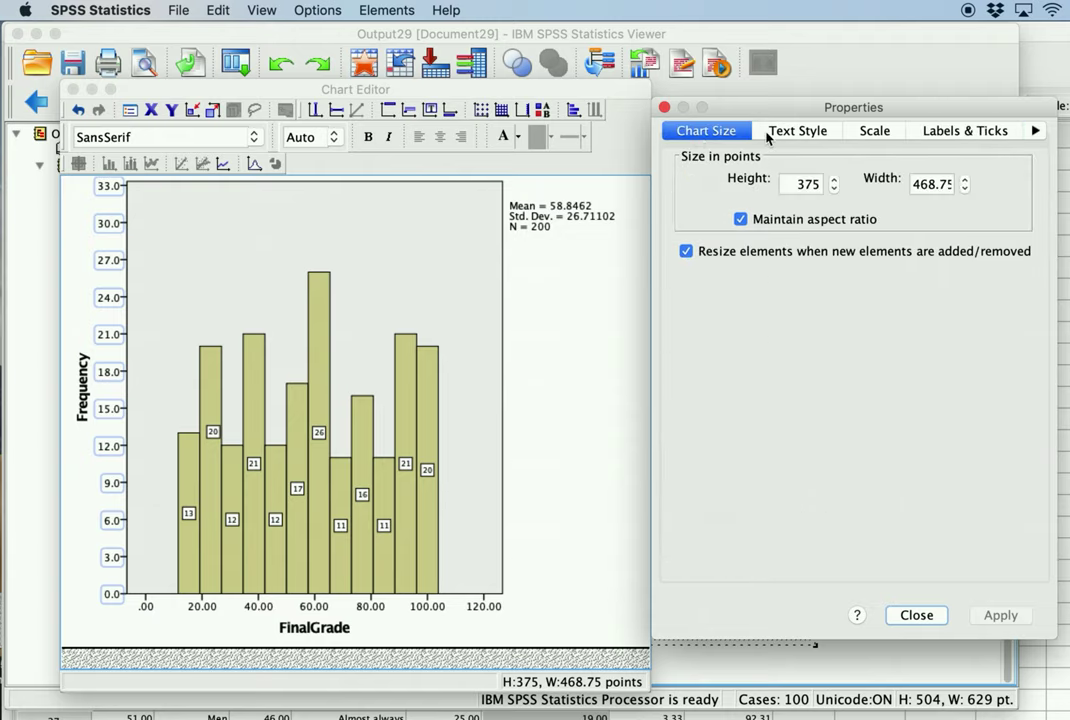
pyautogui.click(795, 132)
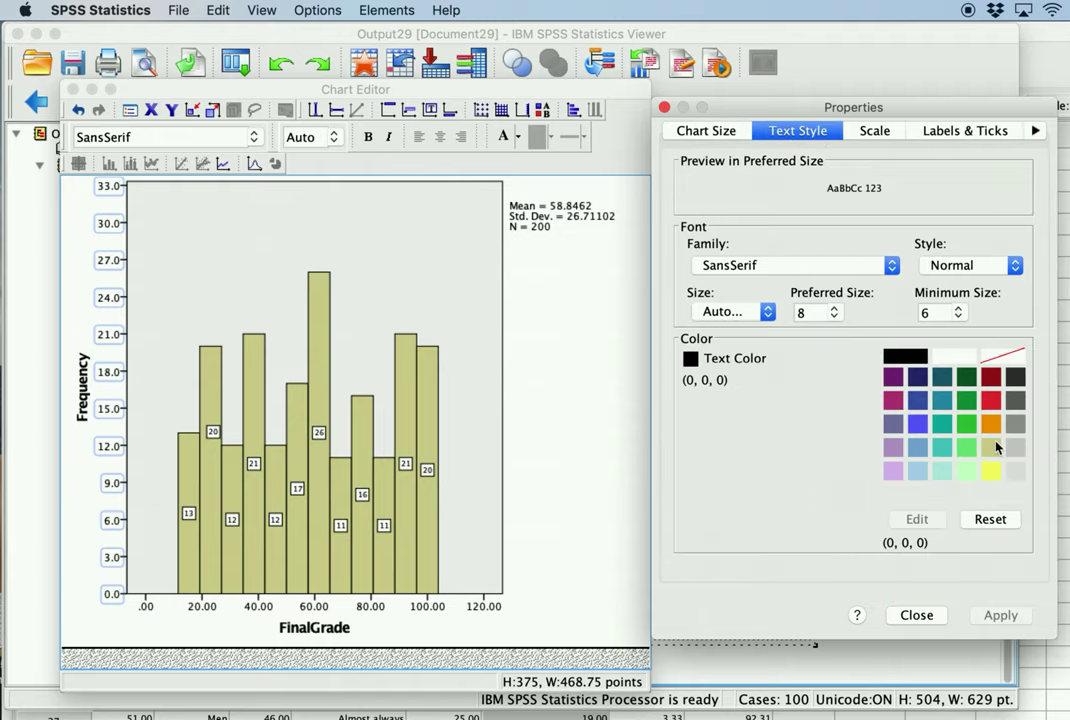
# Recolour the histogram bars, trying the dark blue fill (62, 88, 172) and settling on the brighter blue (93, 97, 255).
pyautogui.click(327, 313)
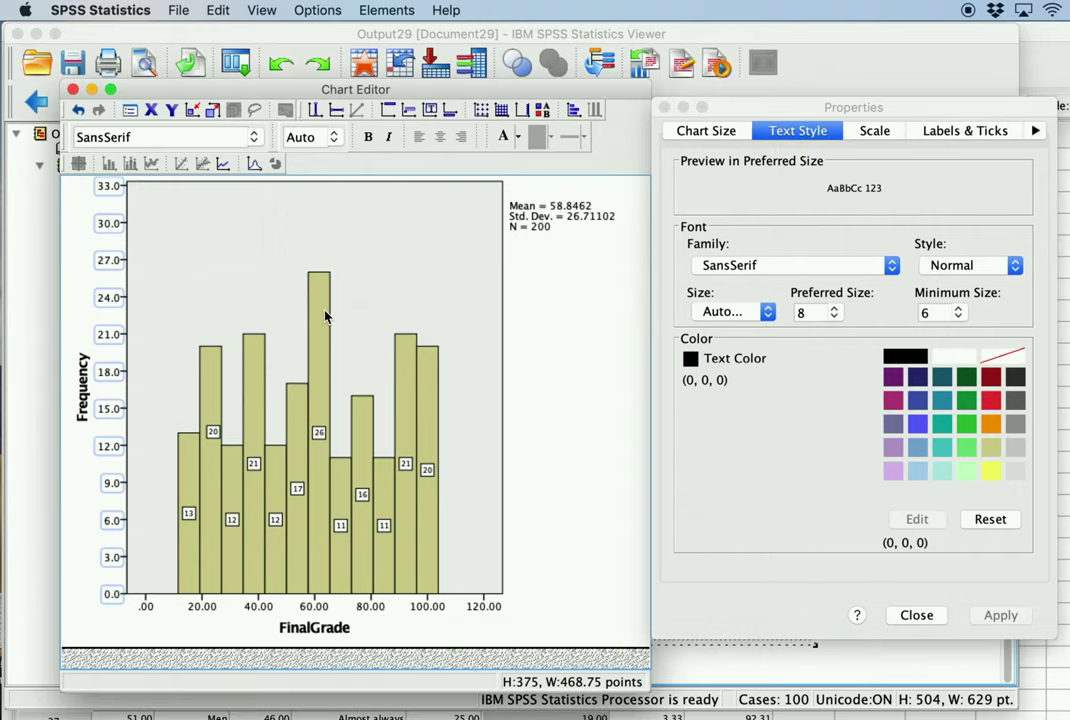
pyautogui.click(322, 304)
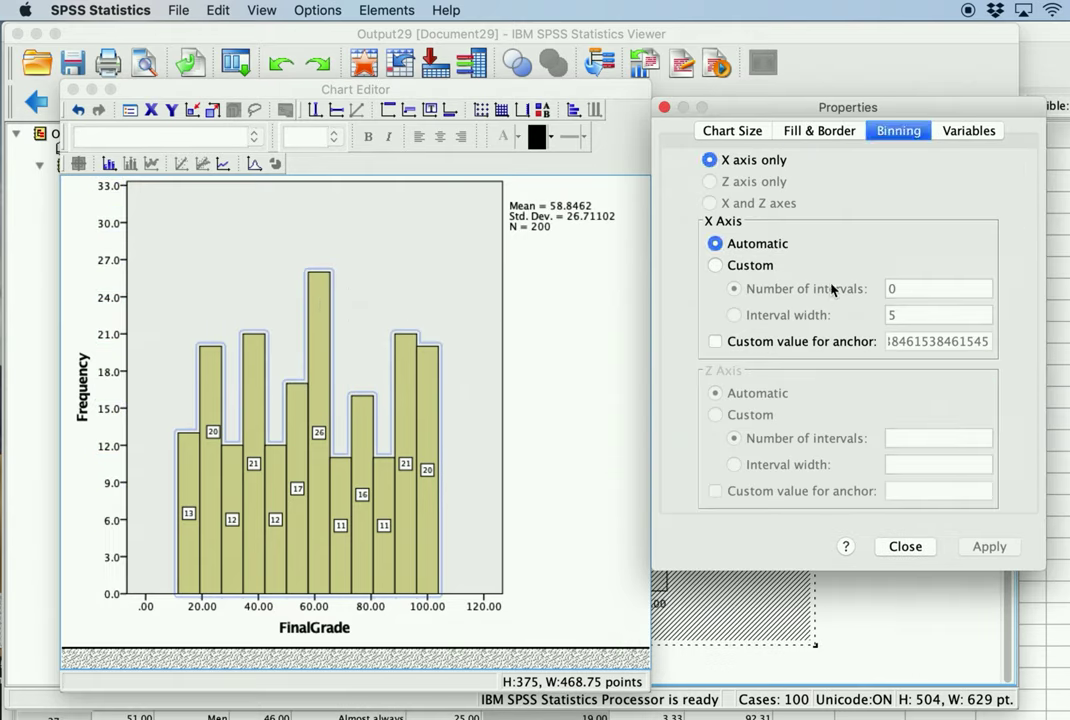
pyautogui.click(820, 131)
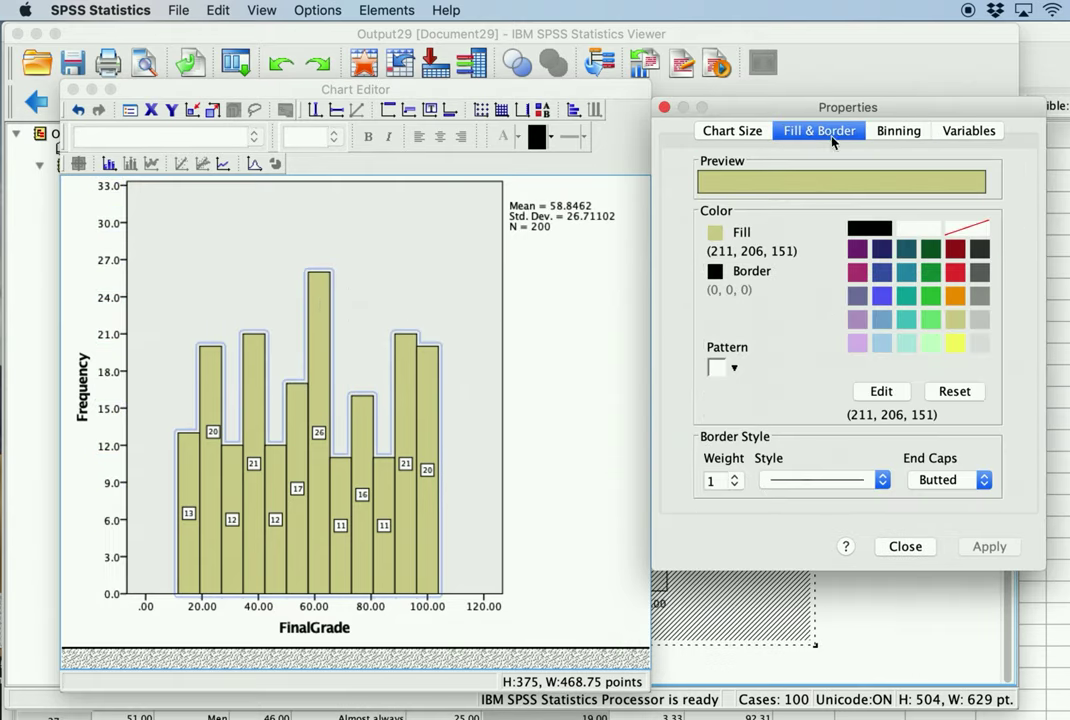
pyautogui.click(882, 276)
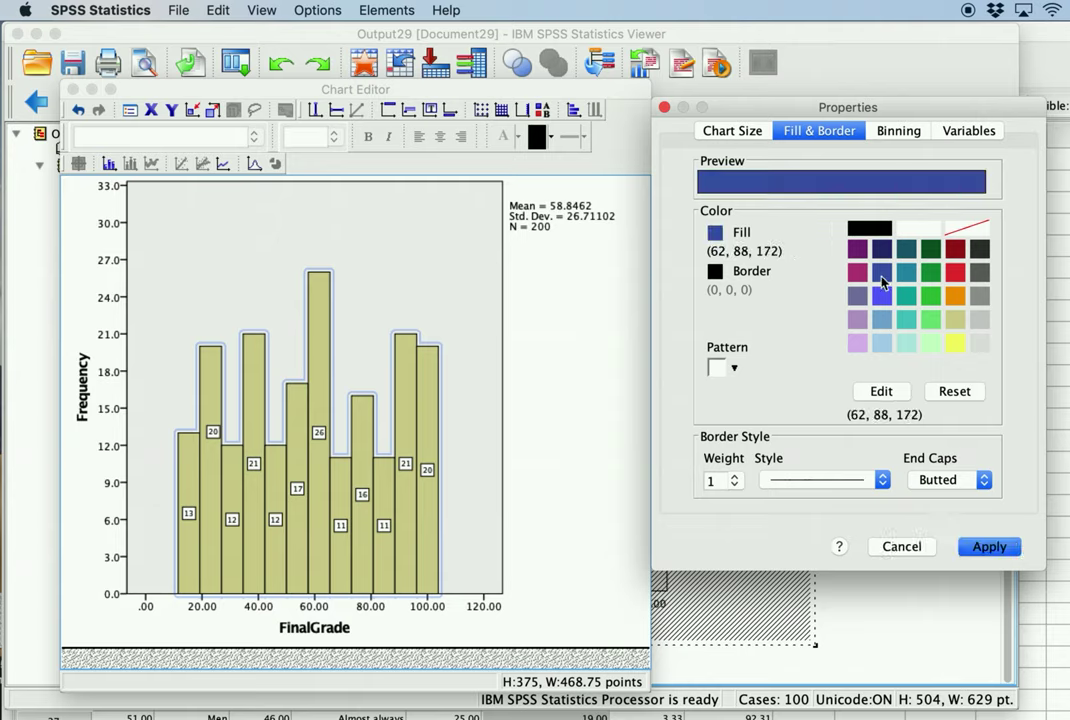
pyautogui.click(1008, 546)
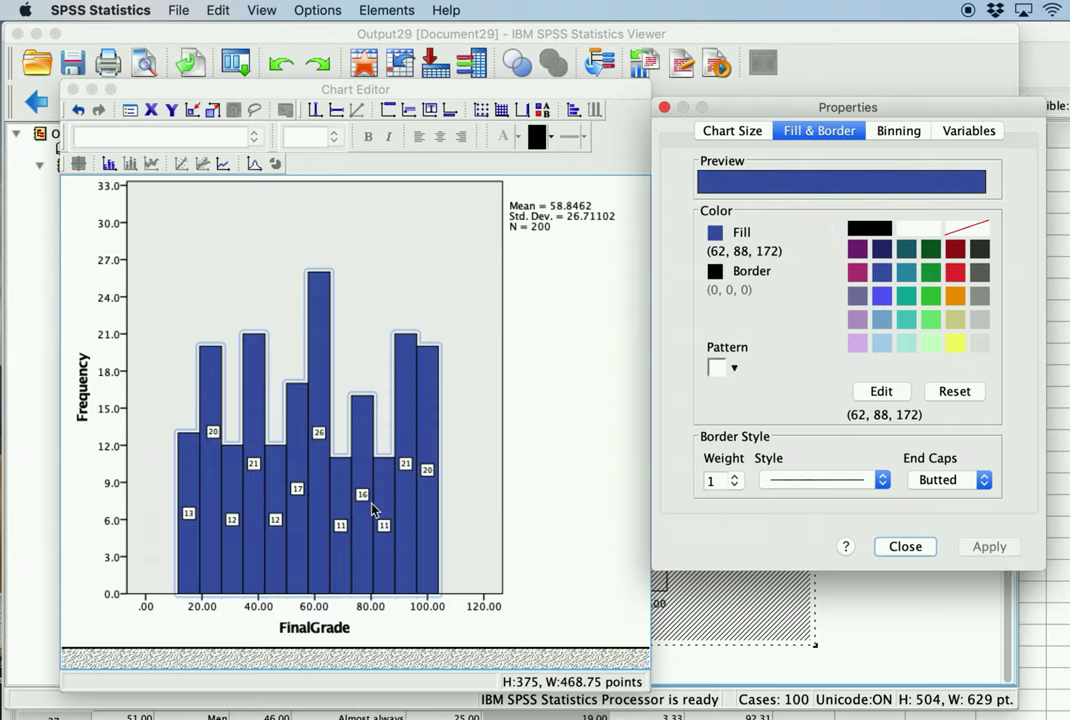
pyautogui.click(882, 296)
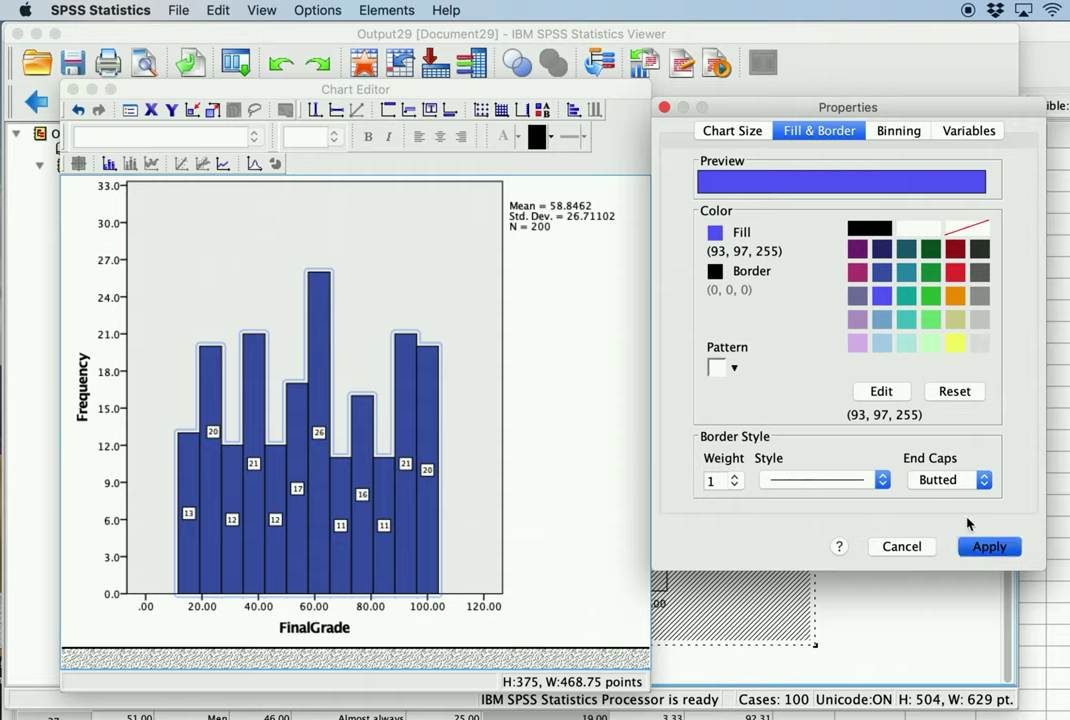
pyautogui.click(989, 546)
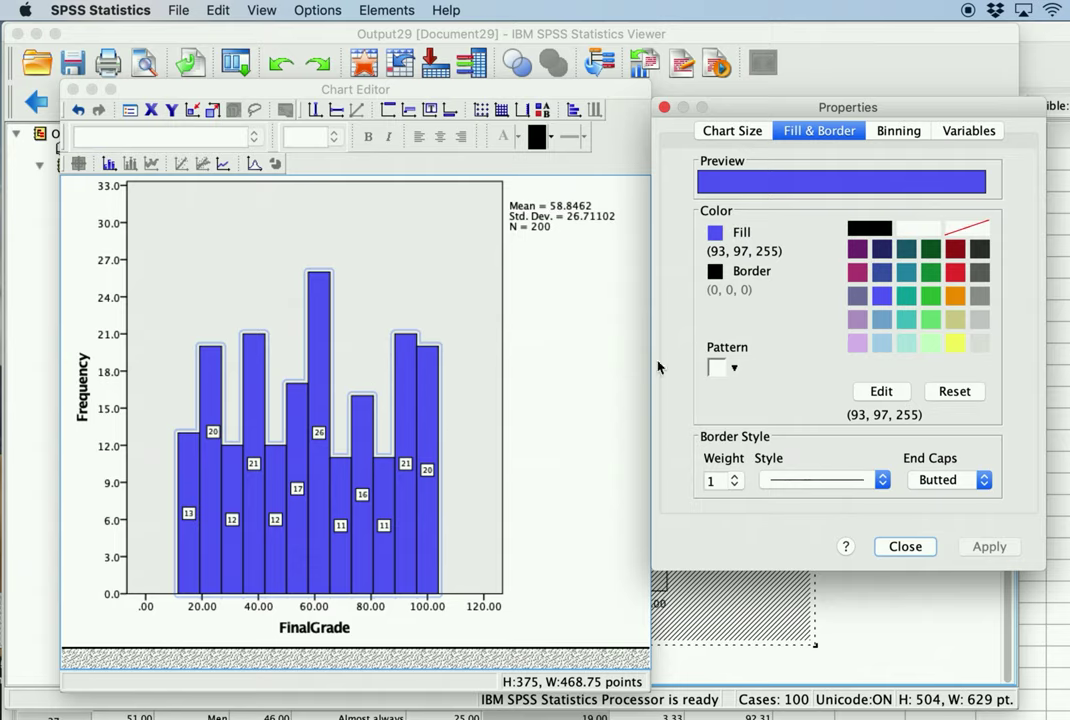
# Close the chart properties and the Chart Editor, and check the updated histogram in the output.
pyautogui.click(664, 107)
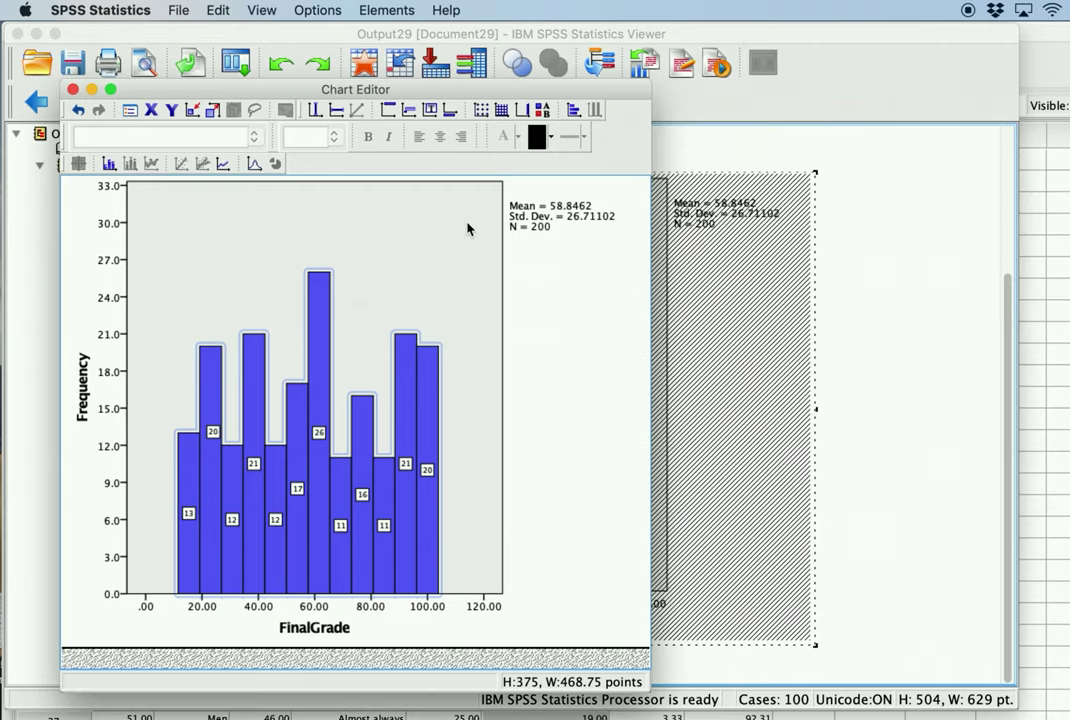
pyautogui.click(73, 90)
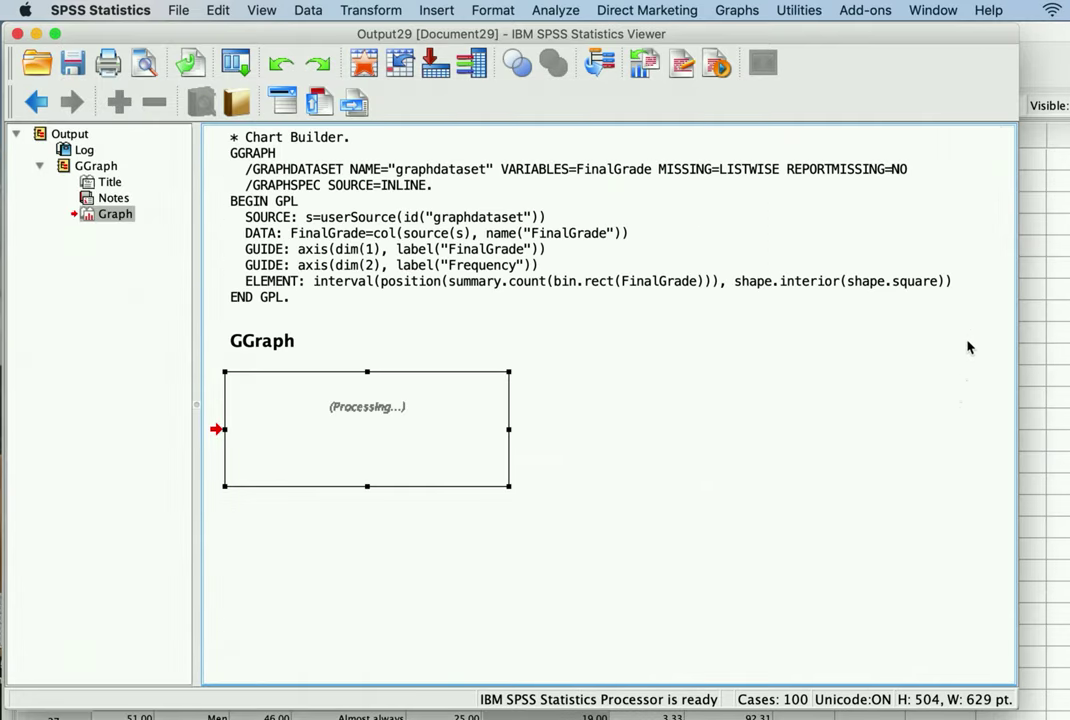
pyautogui.scroll(-5, 918, 322)
pyautogui.click(907, 327)
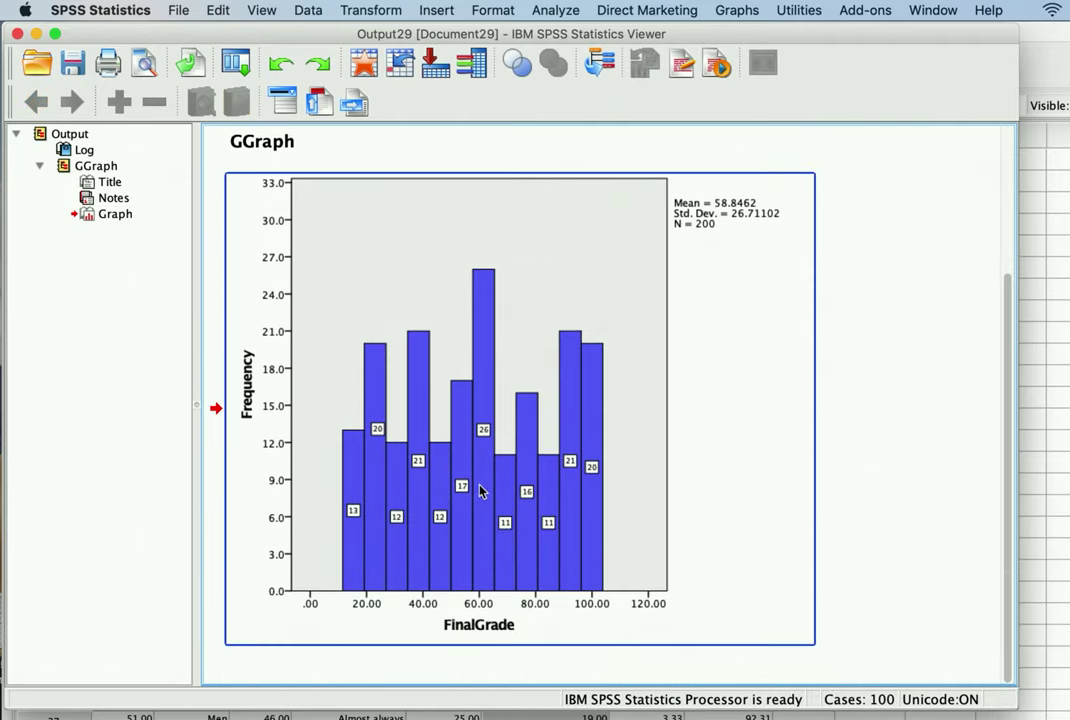
pyautogui.click(848, 536)
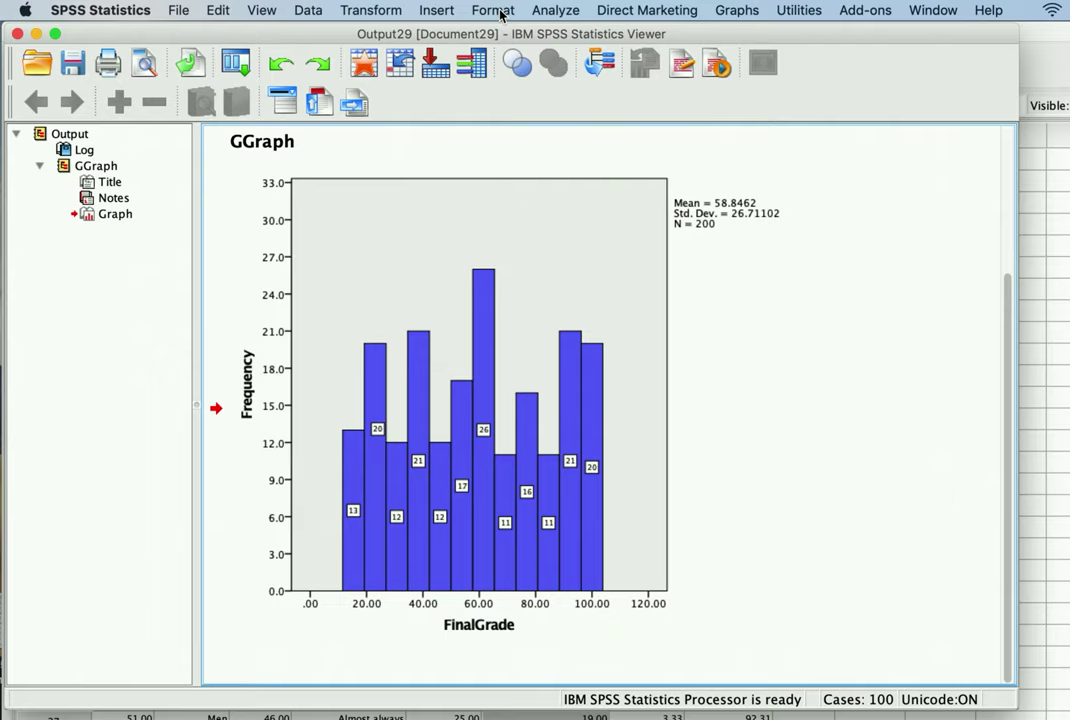
pyautogui.click(508, 212)
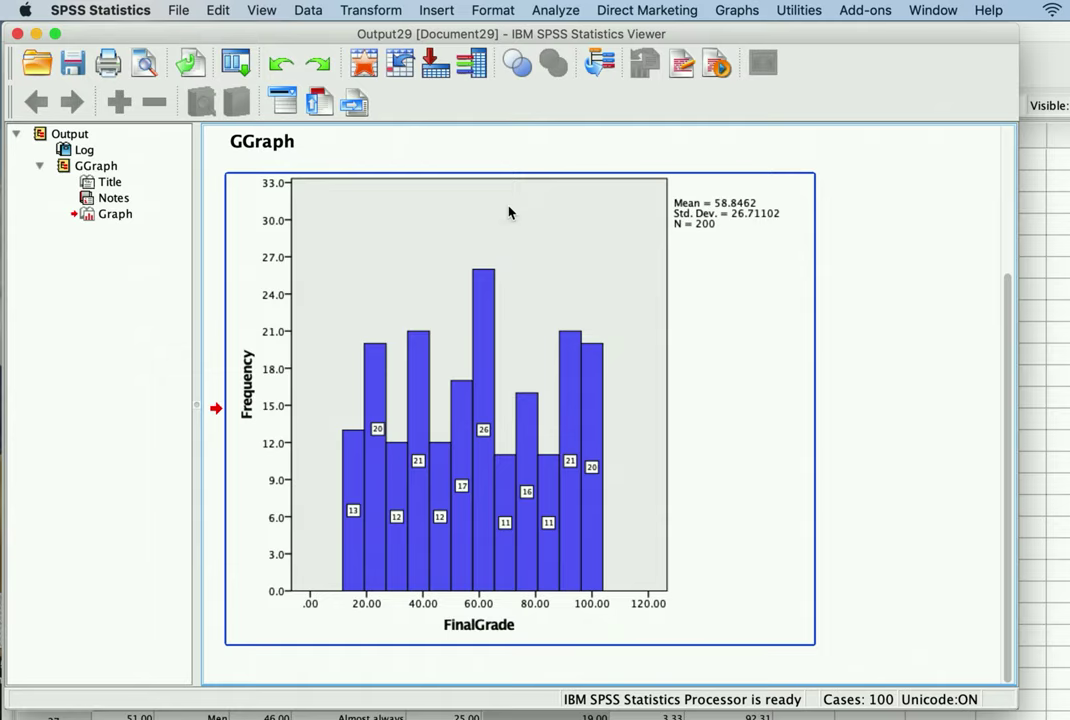
# Reopen the Chart Builder and try to generate a frequency polygon of FinalGrade from the histogram gallery.
pyautogui.click(730, 10)
pyautogui.click(746, 32)
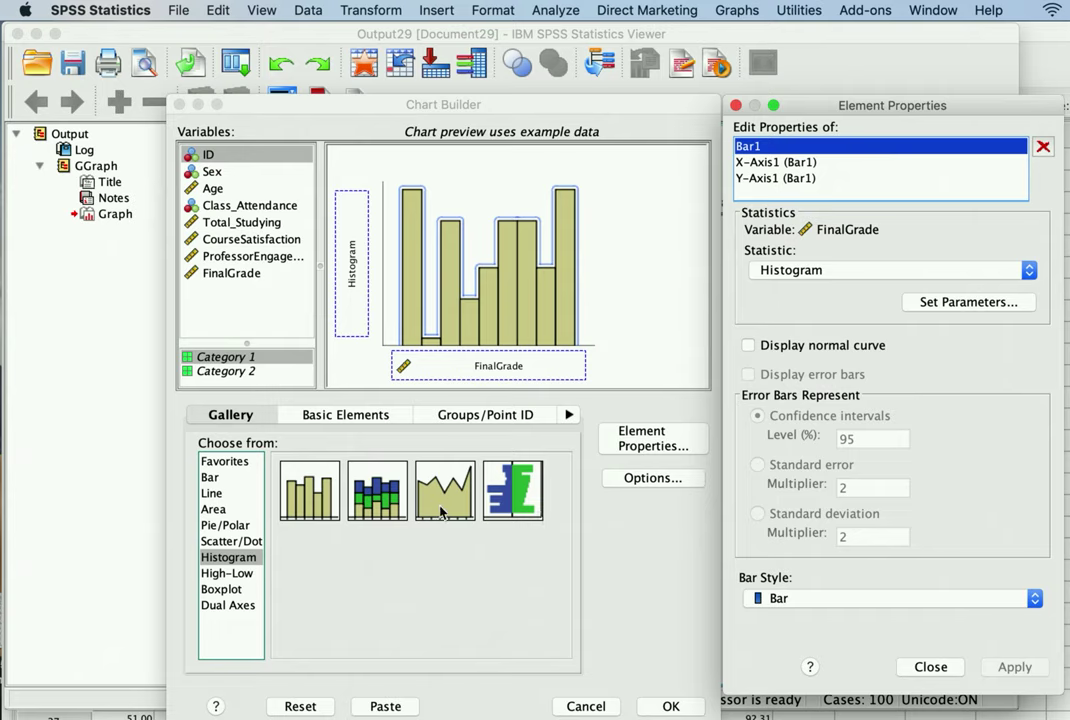
pyautogui.moveTo(448, 498); pyautogui.dragTo(469, 390)
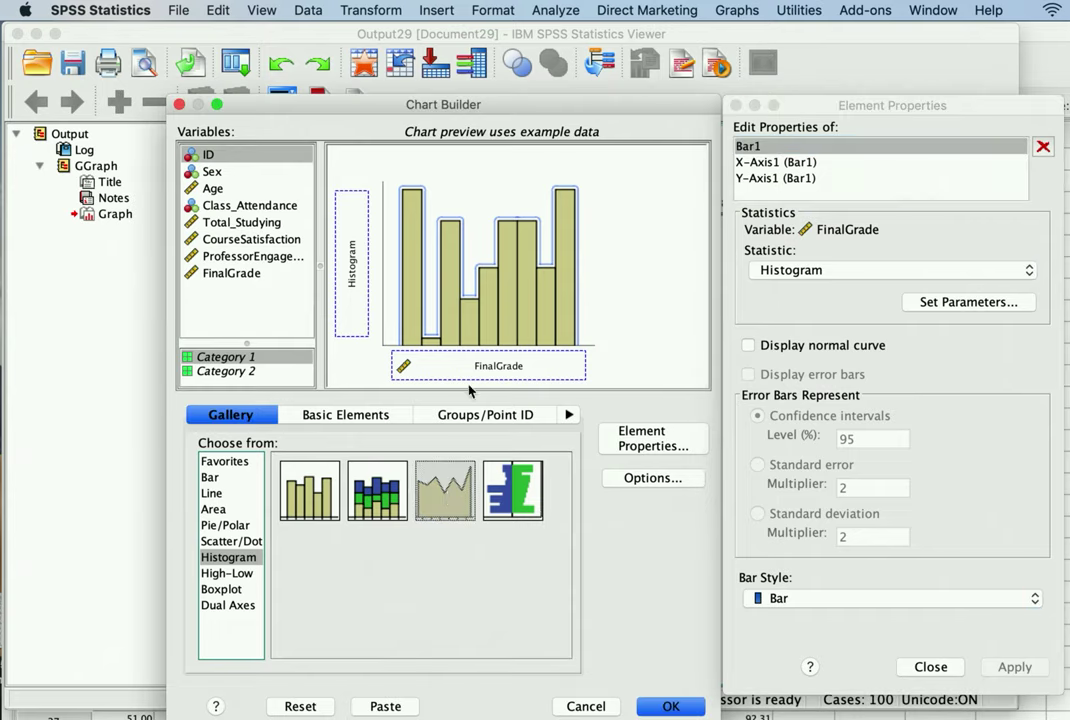
pyautogui.click(671, 706)
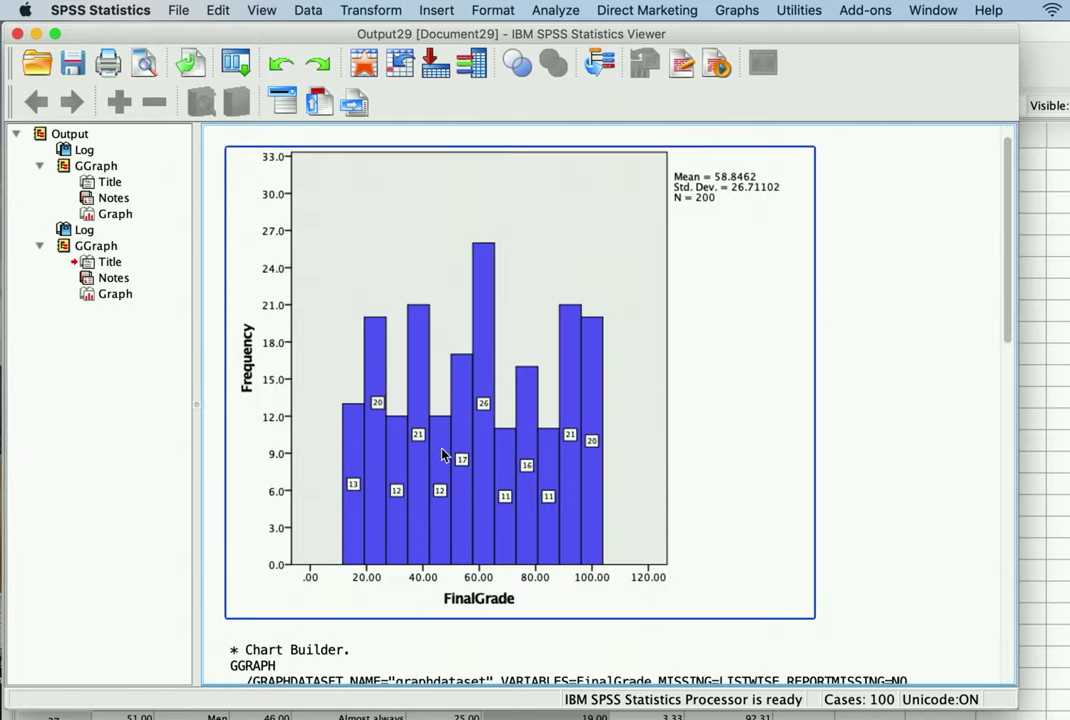
# Switch the FinalGrade chart to a frequency polygon in the Chart Builder and generate it.
pyautogui.click(555, 10)
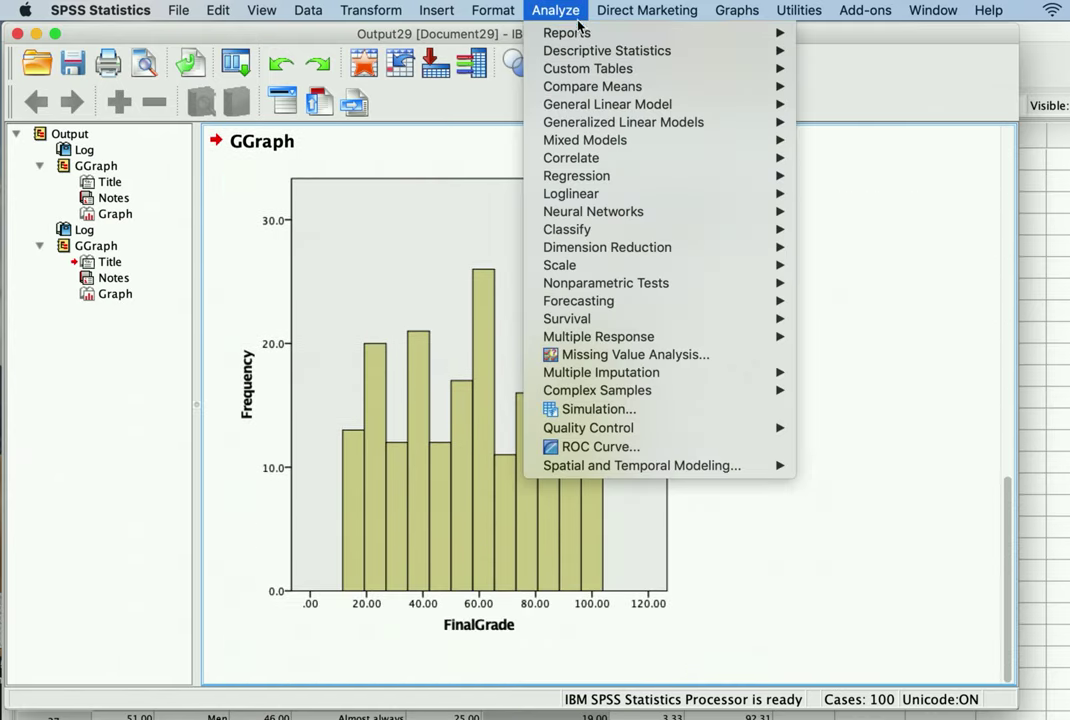
pyautogui.moveTo(737, 10)
pyautogui.click(731, 35)
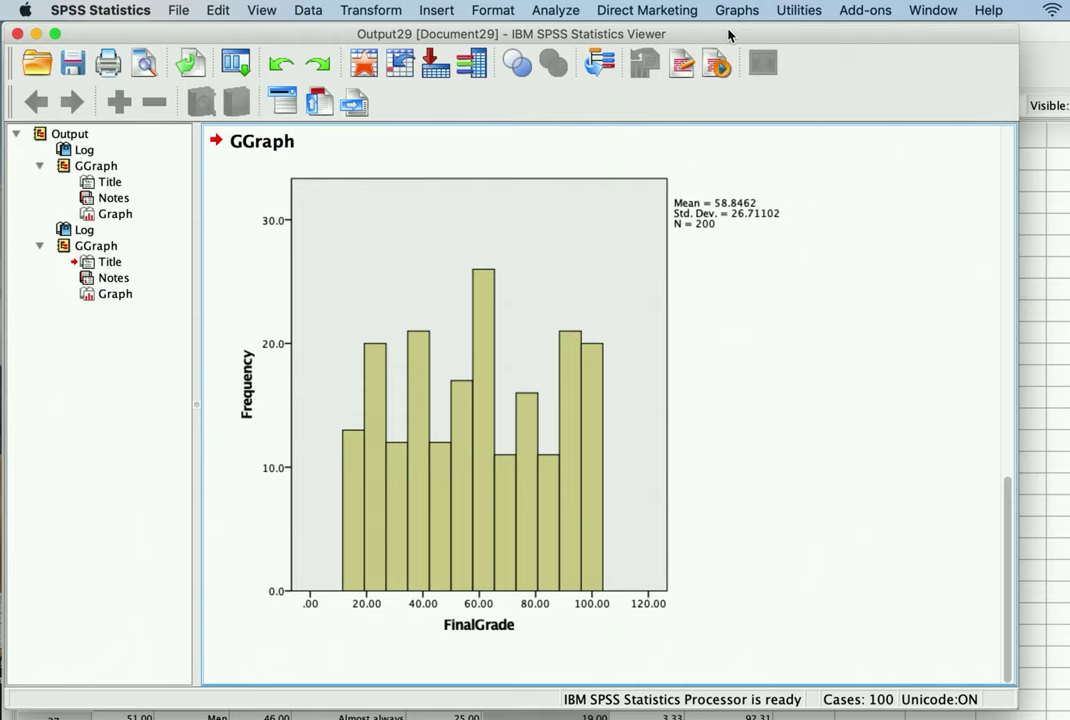
pyautogui.doubleClick(432, 490)
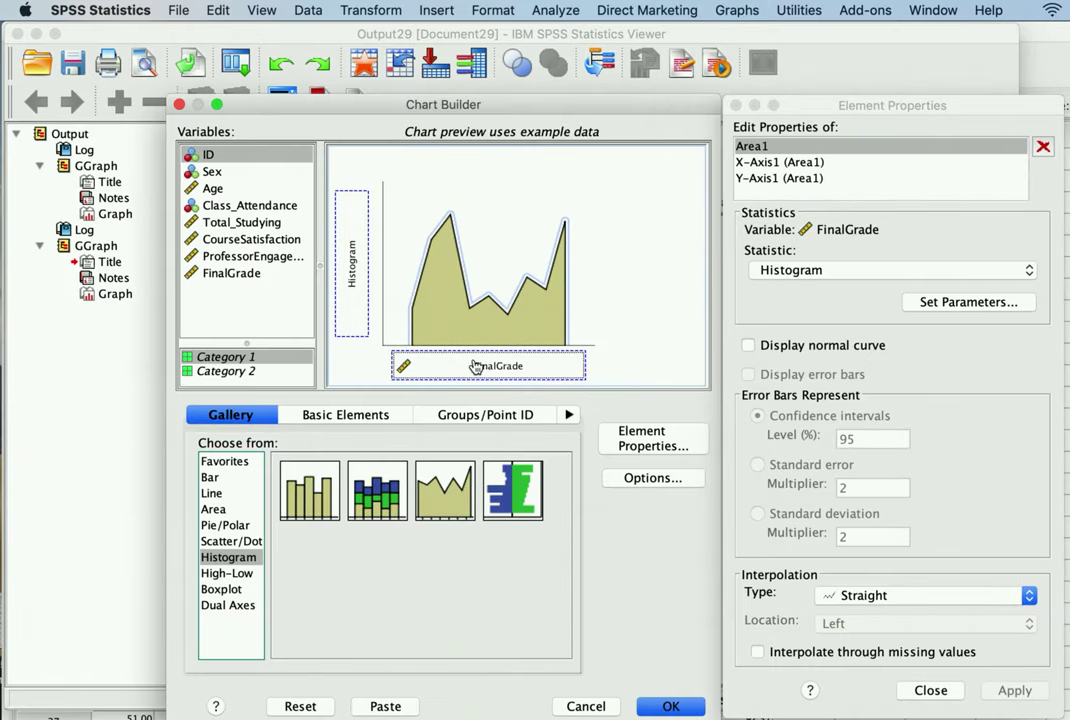
pyautogui.click(667, 706)
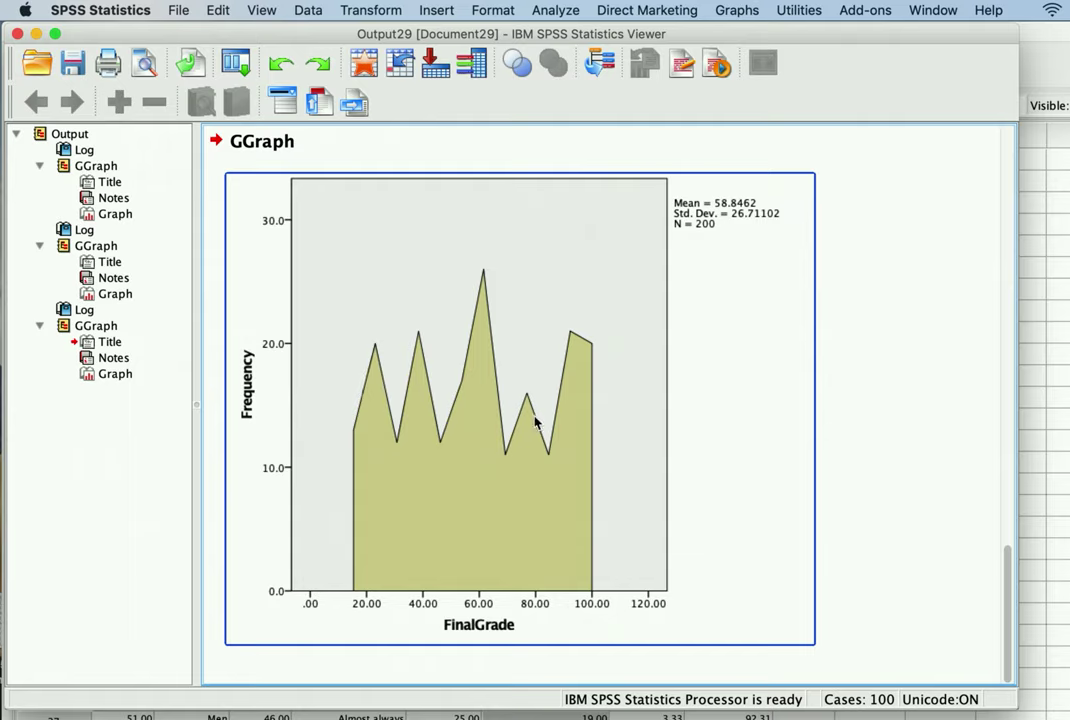
# Set up a population pyramid in the Chart Builder with FinalGrade as the distribution variable.
pyautogui.click(737, 10)
pyautogui.click(752, 34)
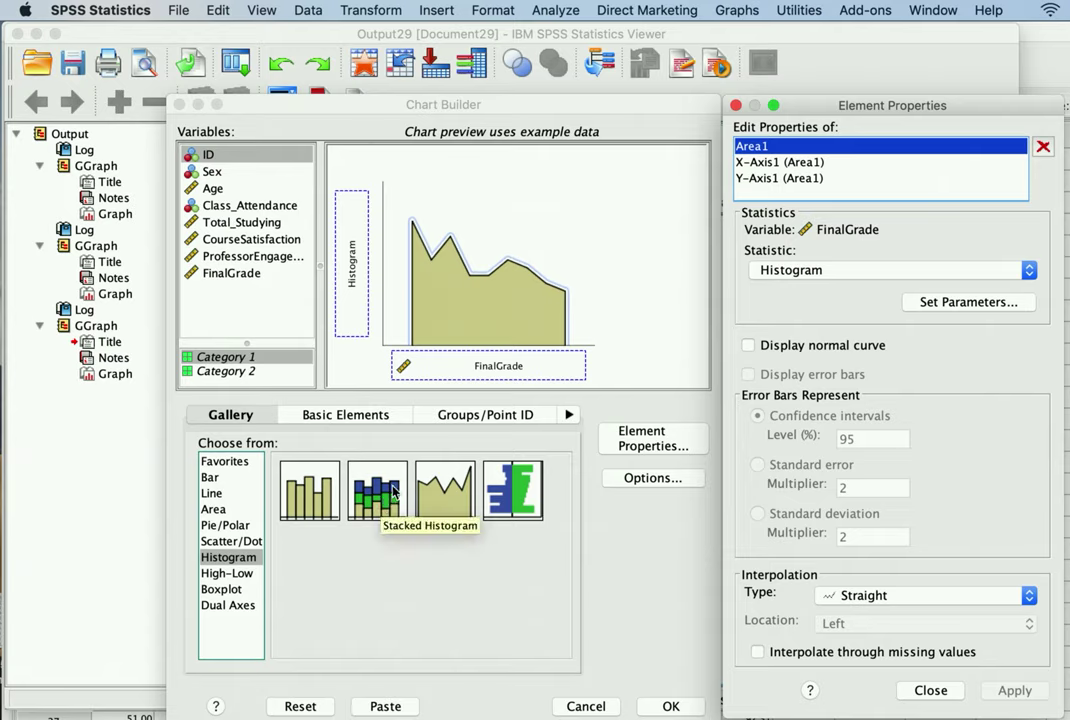
pyautogui.doubleClick(523, 485)
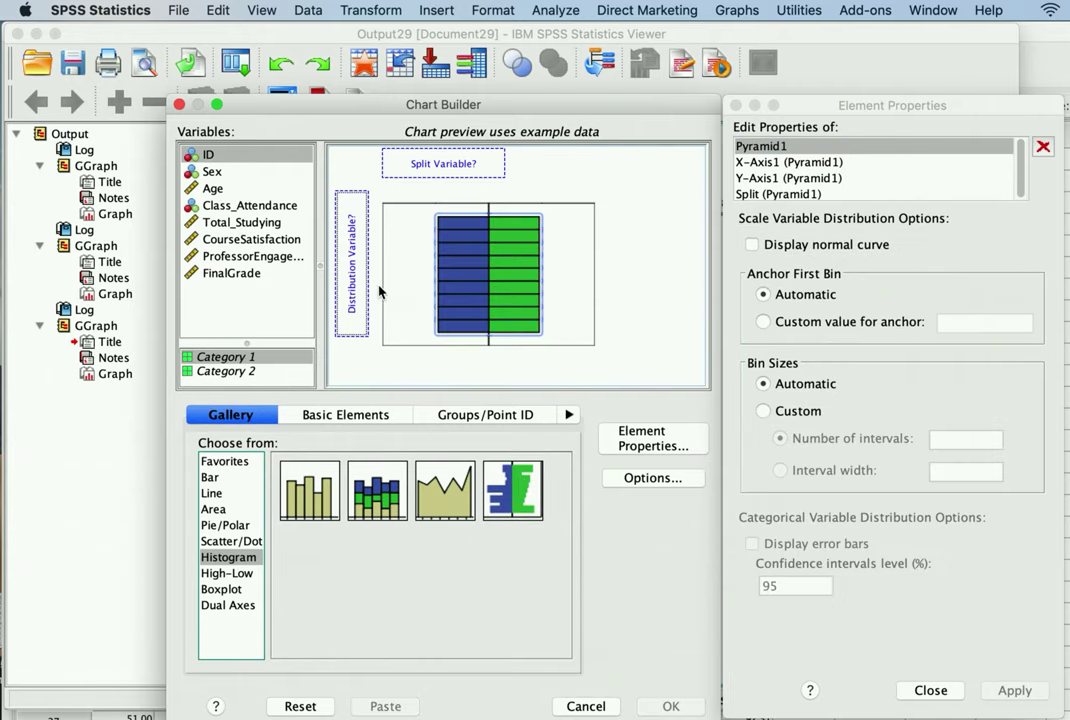
pyautogui.click(249, 282)
pyautogui.moveTo(249, 282); pyautogui.dragTo(353, 240)
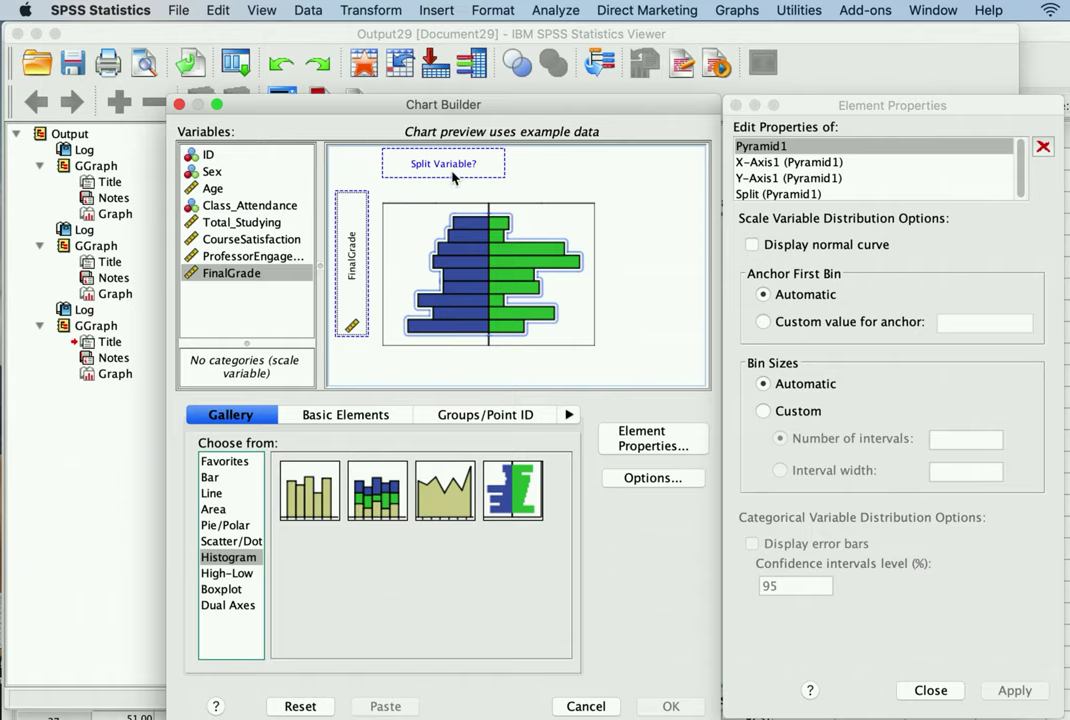
# Assign Sex as the pyramid's split variable, generate the chart and select it in the output.
pyautogui.click(210, 188)
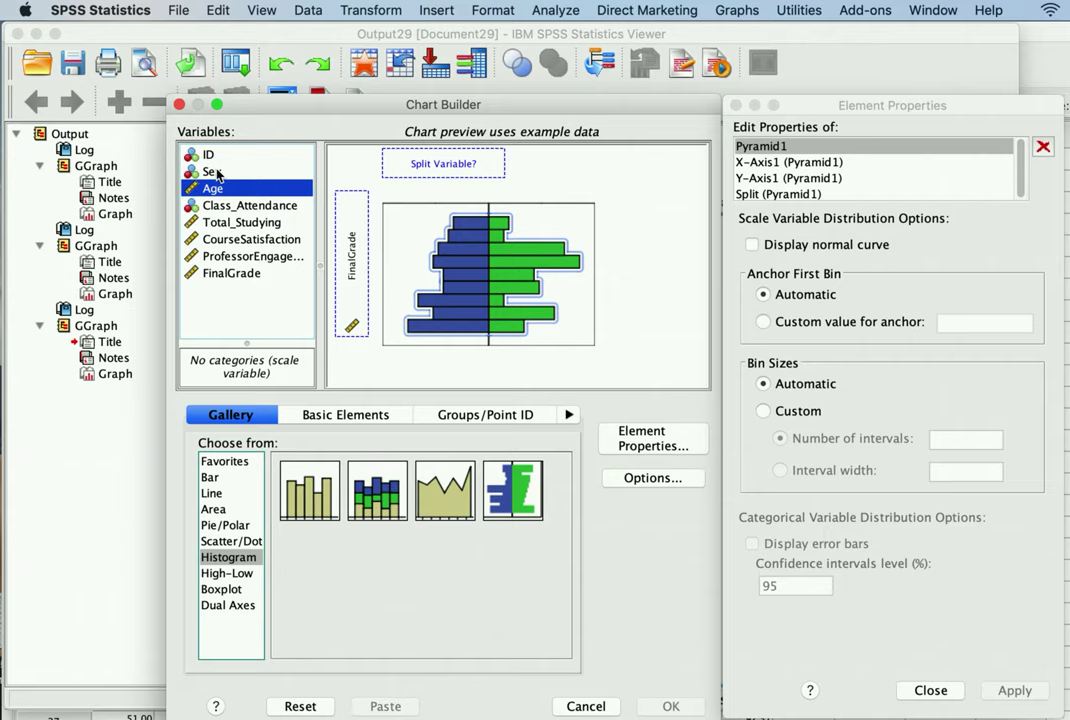
pyautogui.click(211, 173)
pyautogui.moveTo(211, 173); pyautogui.dragTo(440, 165)
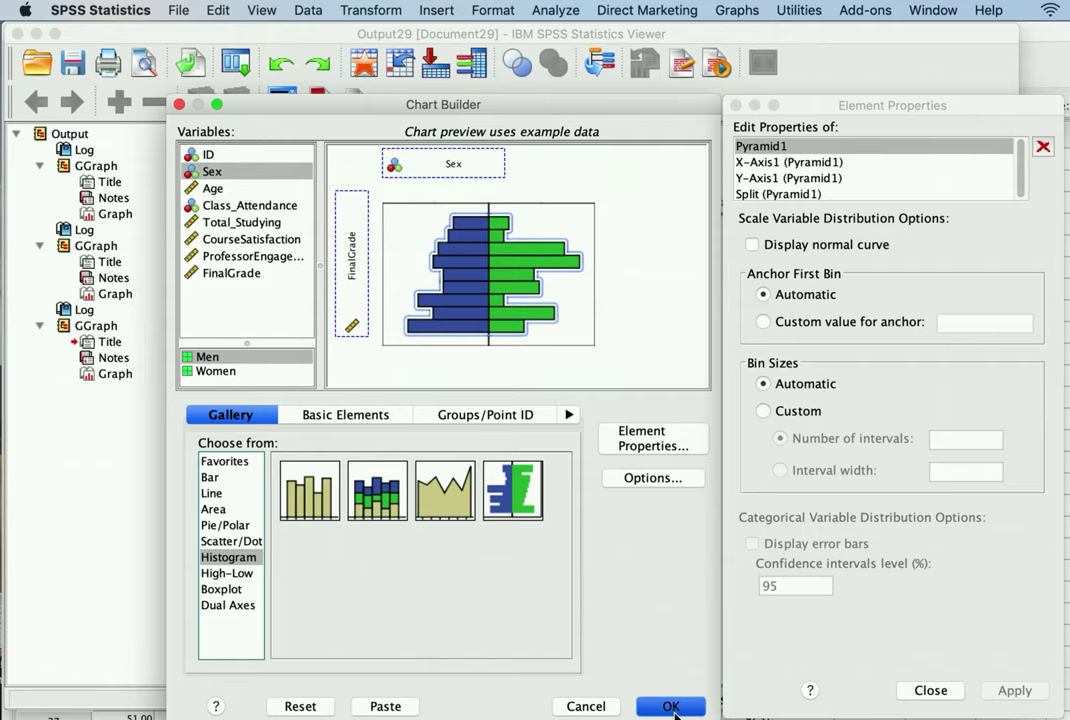
pyautogui.click(670, 706)
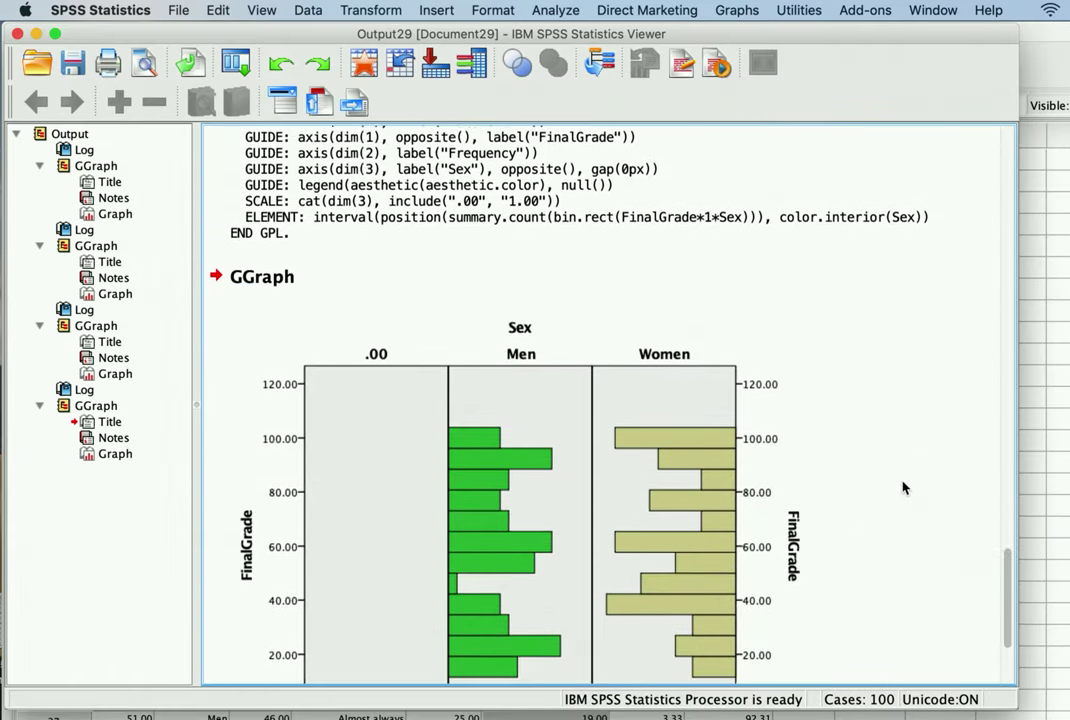
pyautogui.click(567, 360)
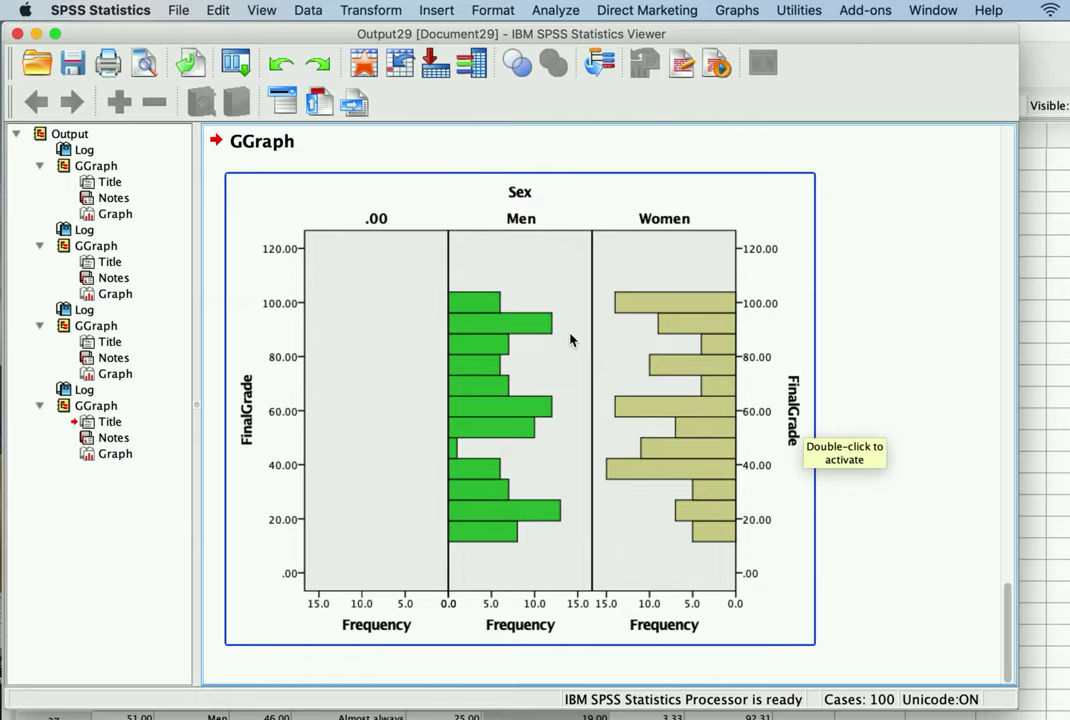
# Close the output without saving it and start a stacked histogram in the Chart Builder.
pyautogui.click(18, 35)
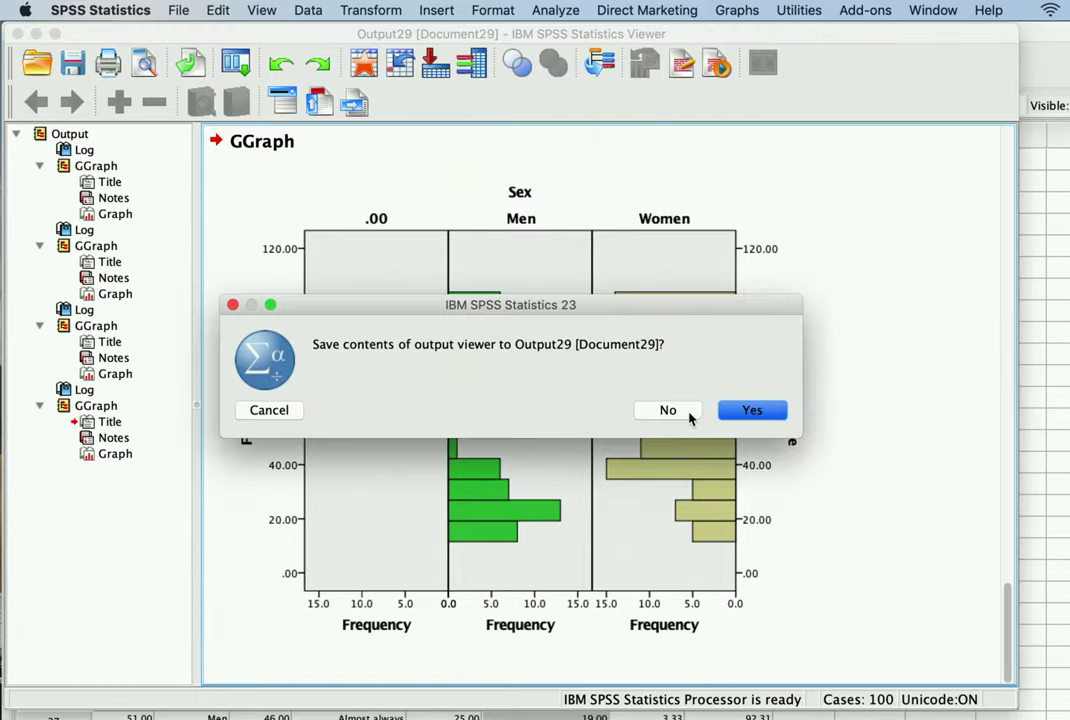
pyautogui.click(686, 410)
pyautogui.click(440, 10)
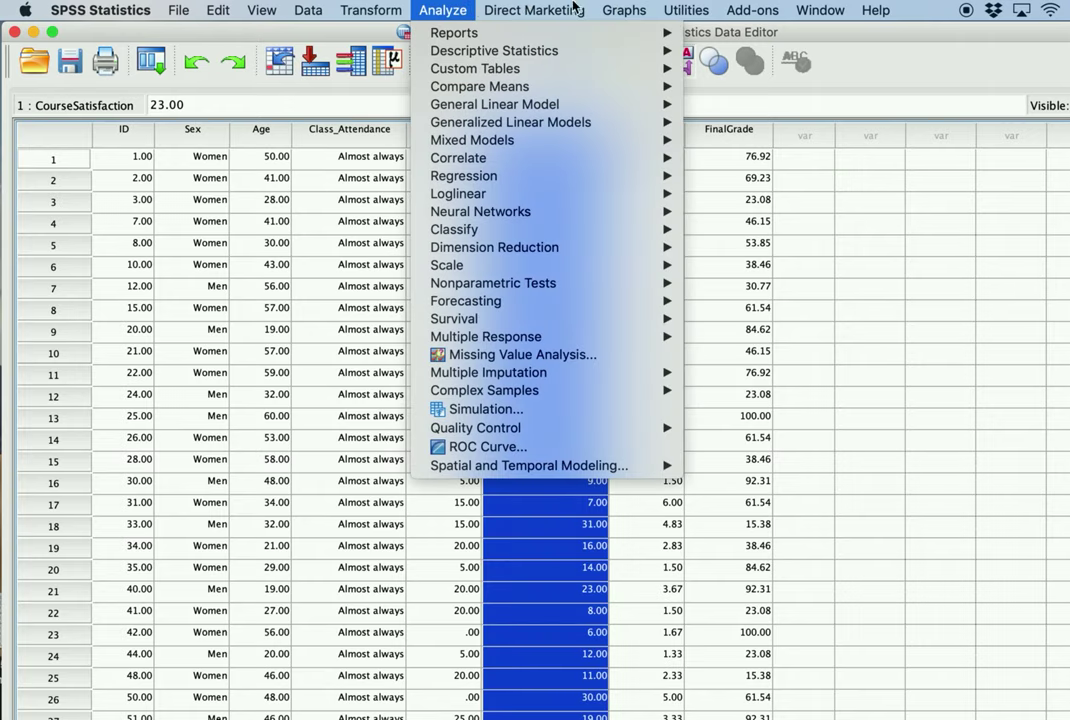
pyautogui.moveTo(626, 12)
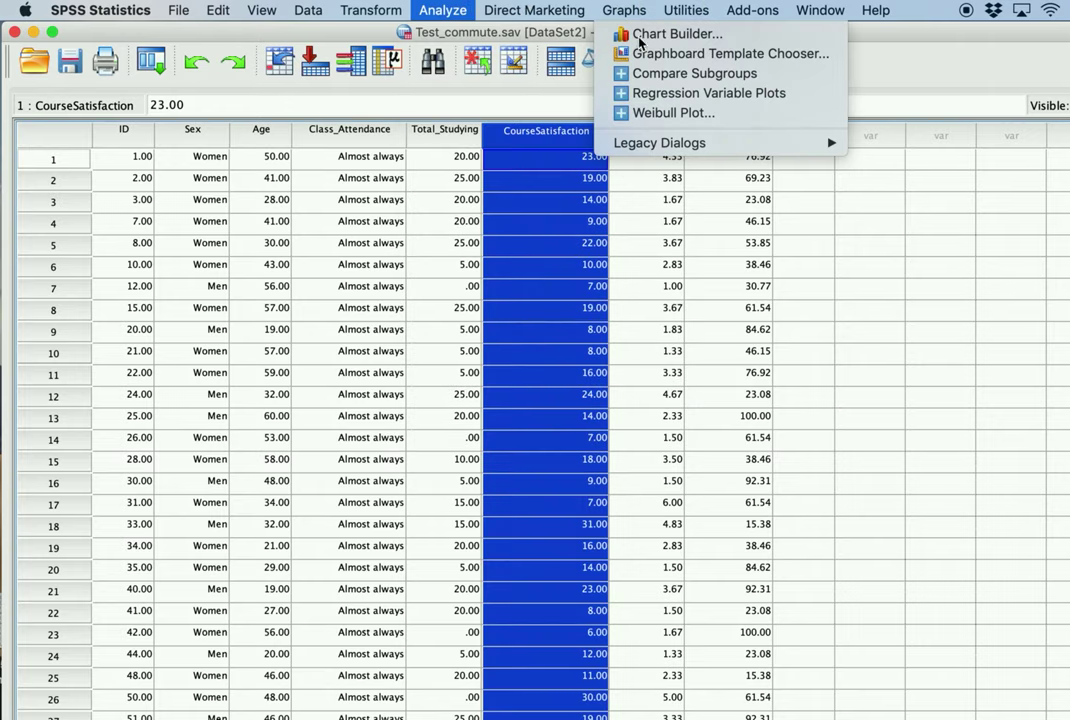
pyautogui.click(643, 34)
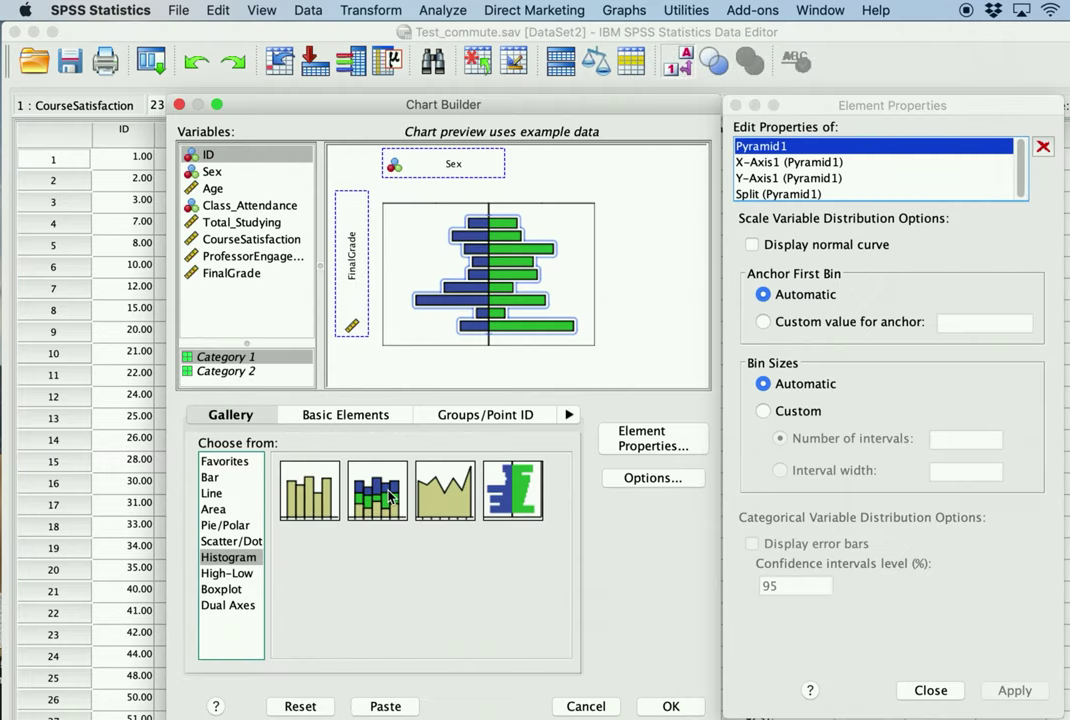
pyautogui.moveTo(376, 500); pyautogui.dragTo(485, 295)
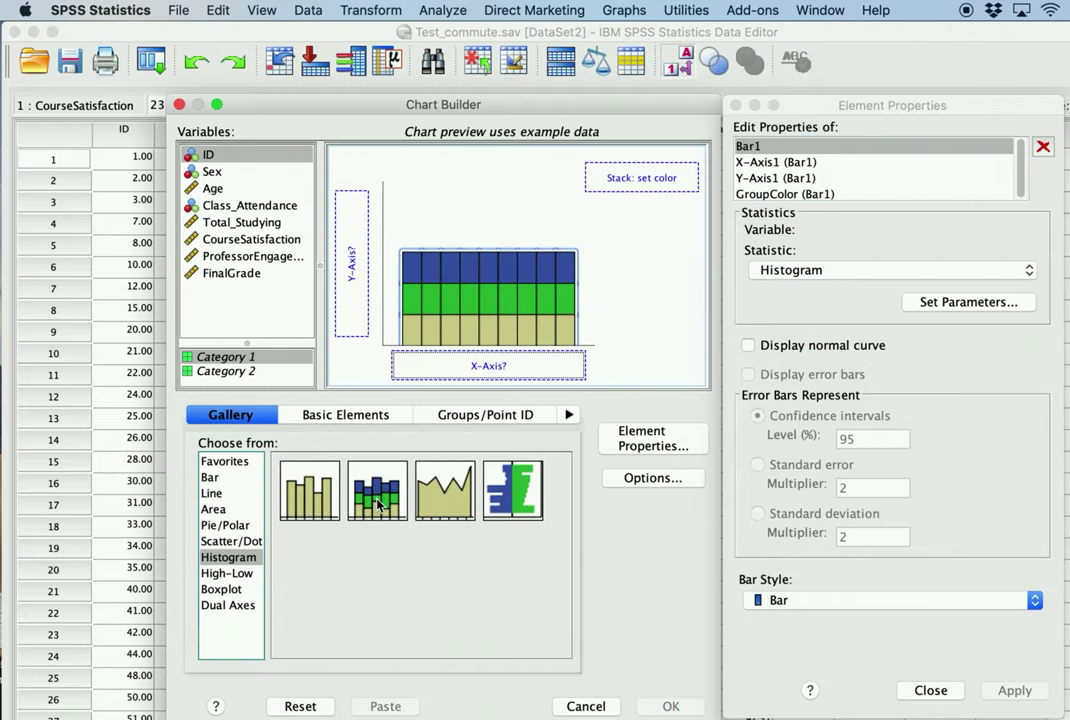
# Put FinalGrade on the x-axis, stack by Class_Attendance, generate the stacked histogram and view it in the output.
pyautogui.moveTo(192, 273); pyautogui.dragTo(495, 364)
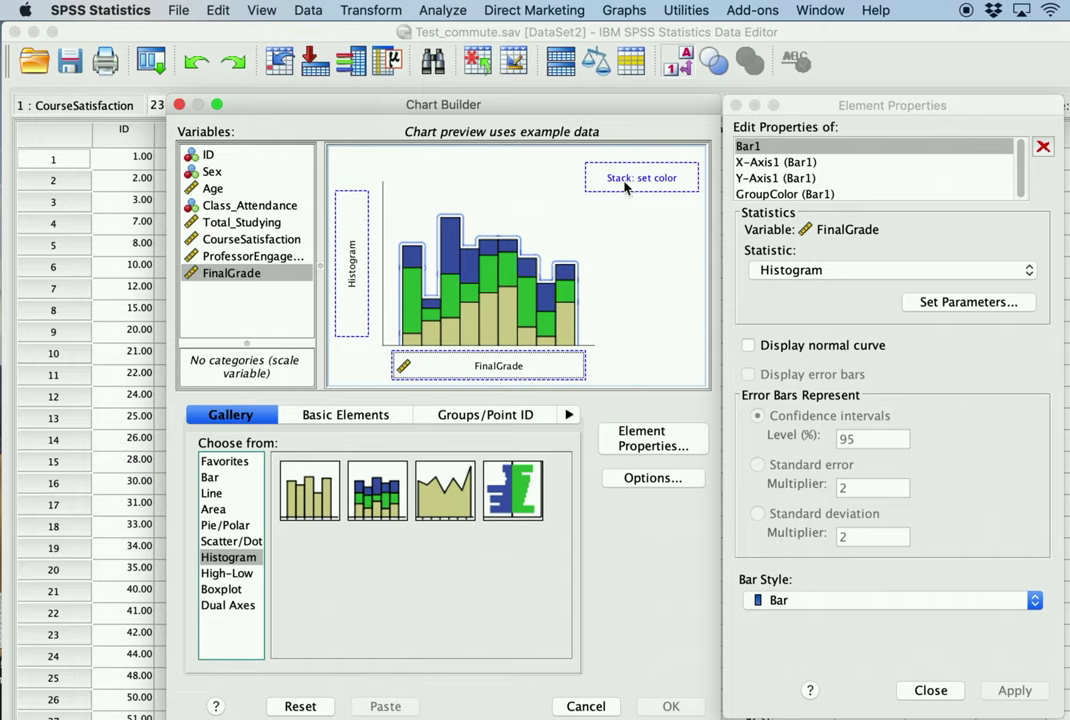
pyautogui.moveTo(245, 205); pyautogui.dragTo(629, 179)
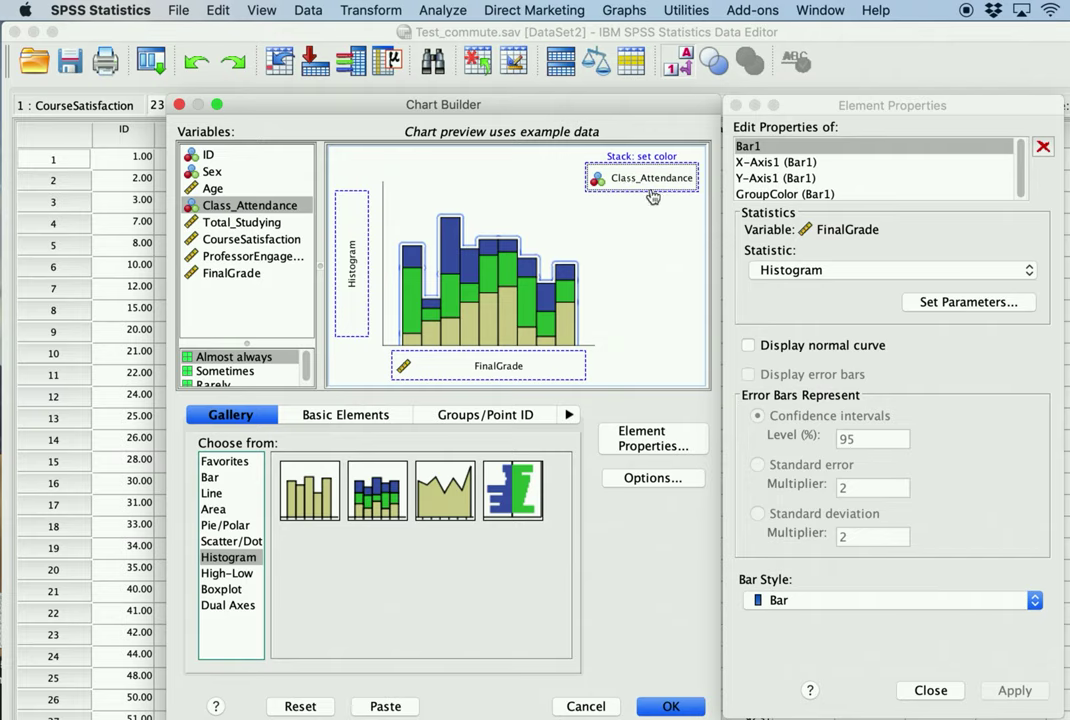
pyautogui.click(672, 706)
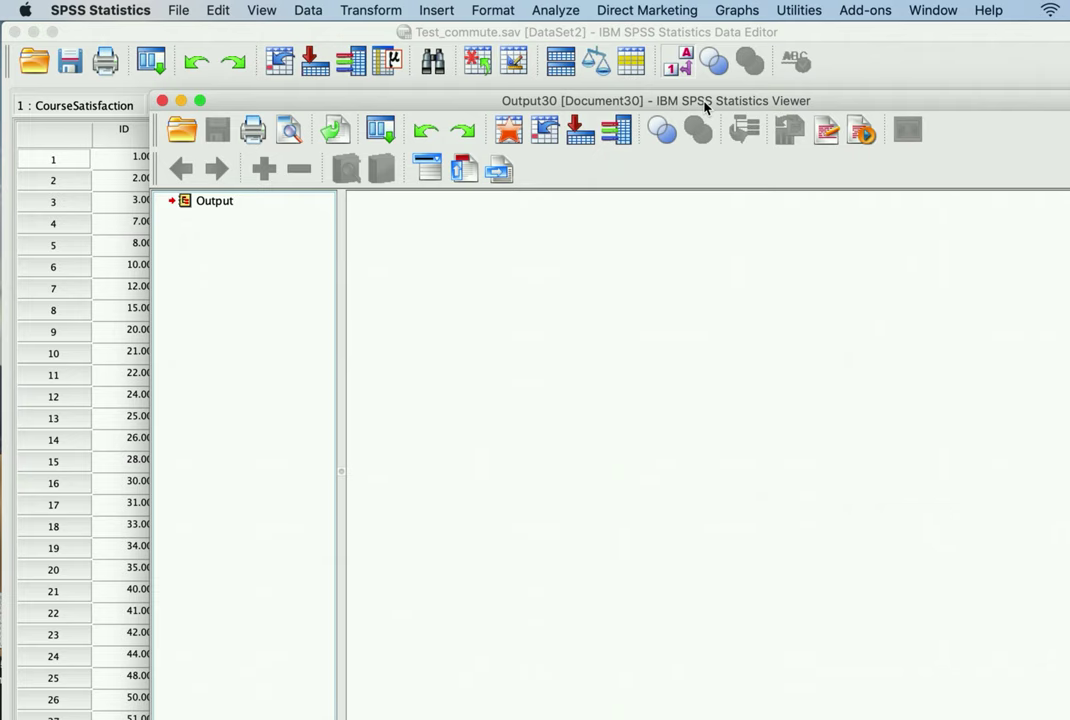
pyautogui.moveTo(719, 103); pyautogui.dragTo(597, 74)
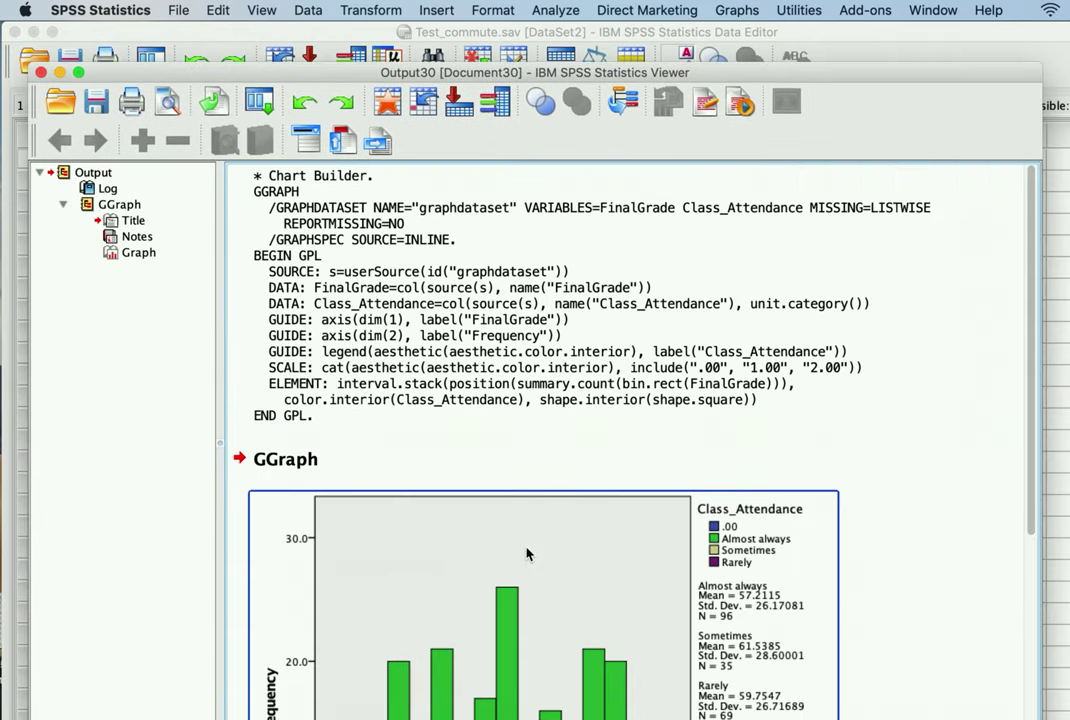
pyautogui.scroll(-5, 528, 552)
pyautogui.scroll(-1, 528, 553)
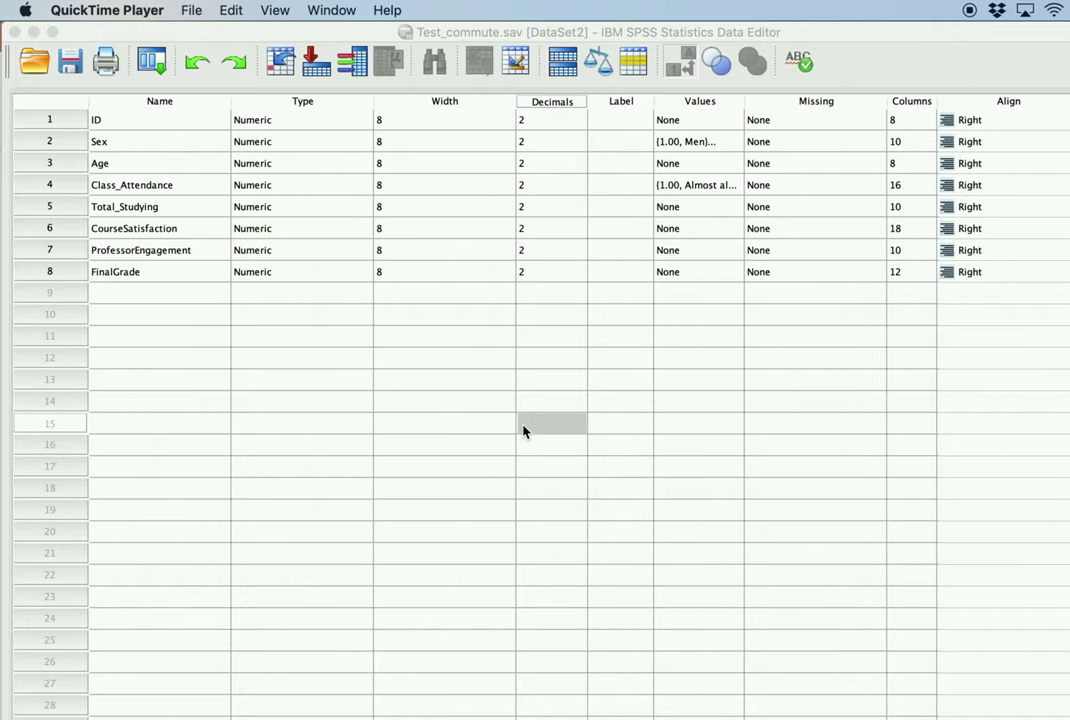
# Reopen the Chart Builder and reset it to an empty chart definition.
pyautogui.click(184, 378)
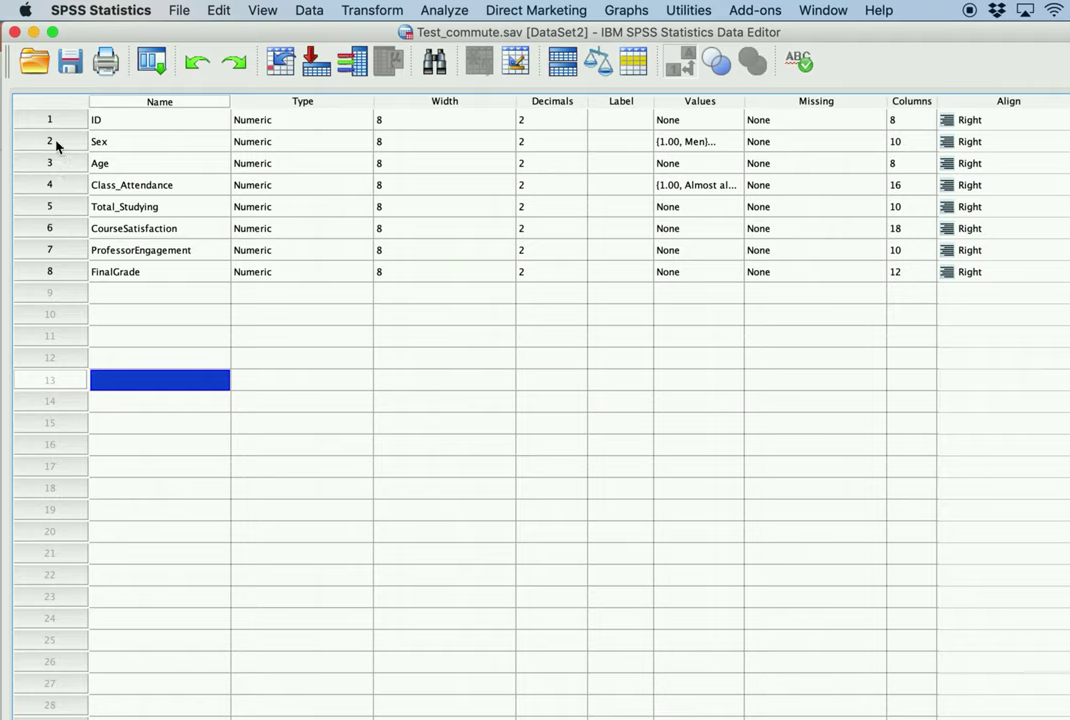
pyautogui.click(346, 406)
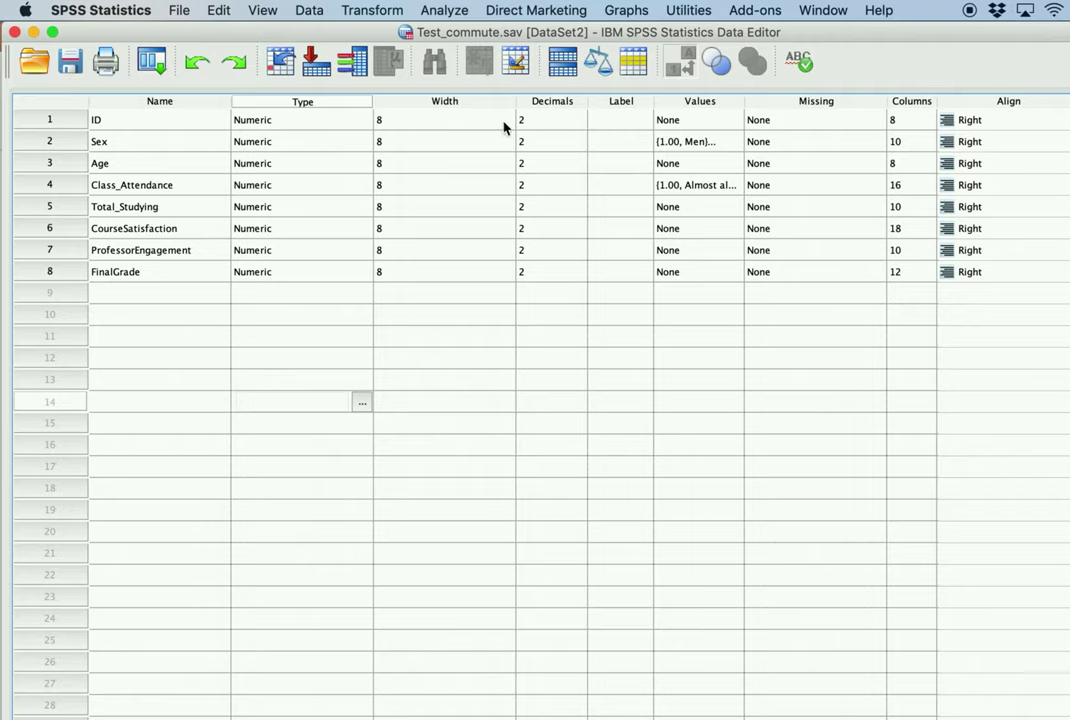
pyautogui.click(626, 12)
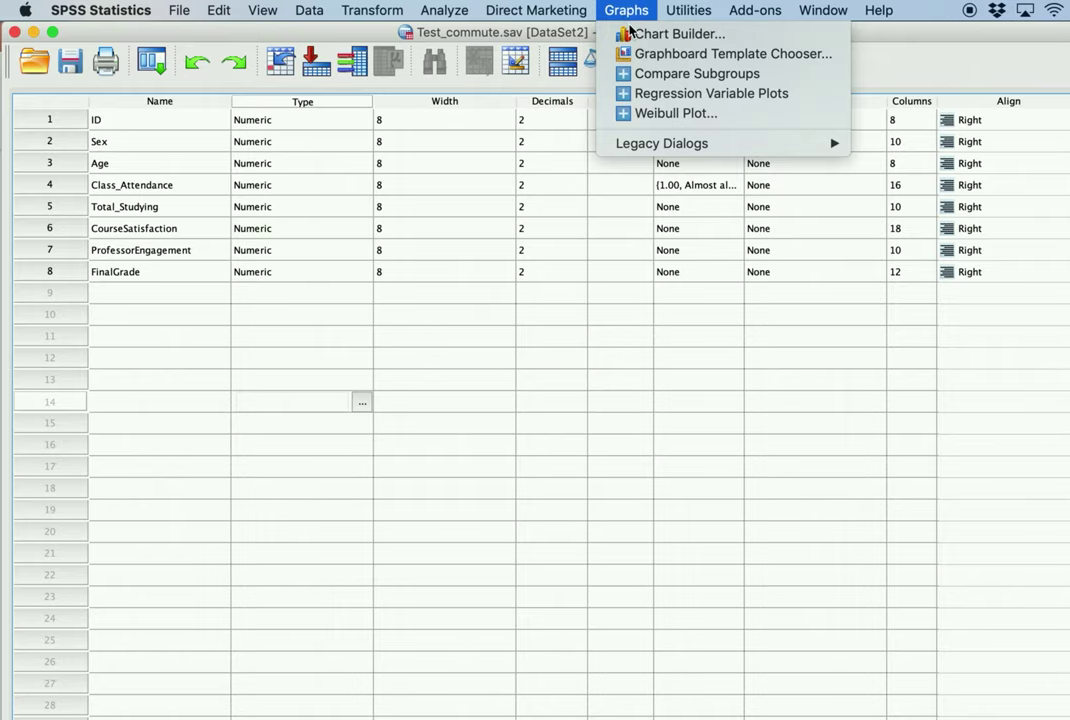
pyautogui.click(631, 34)
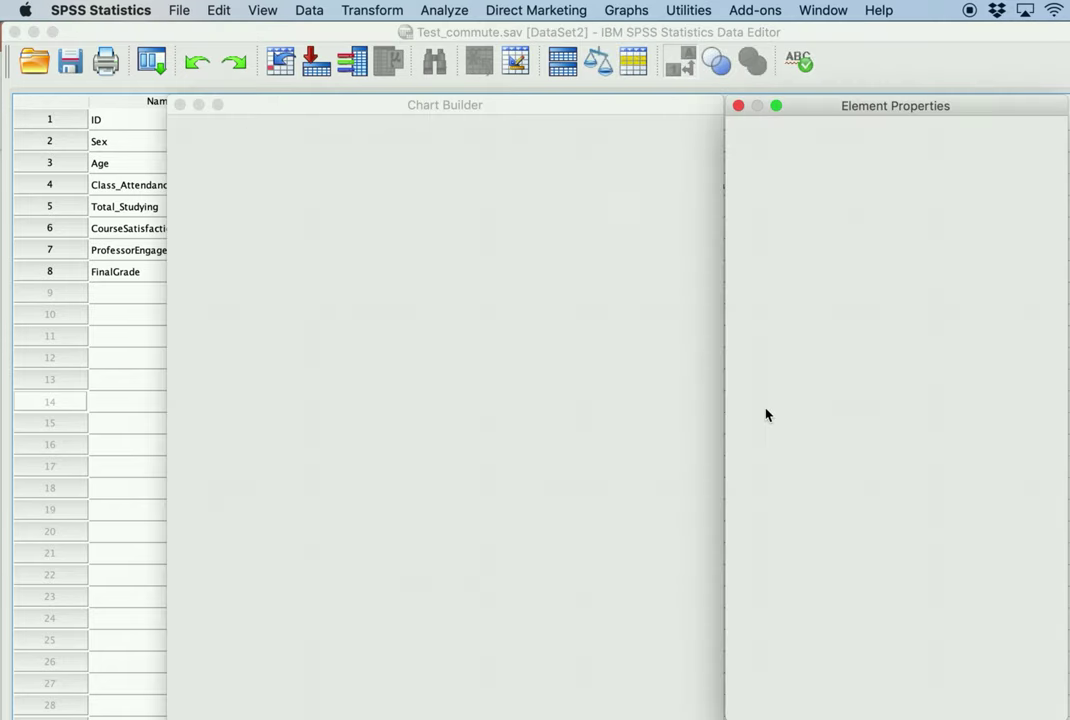
pyautogui.click(285, 707)
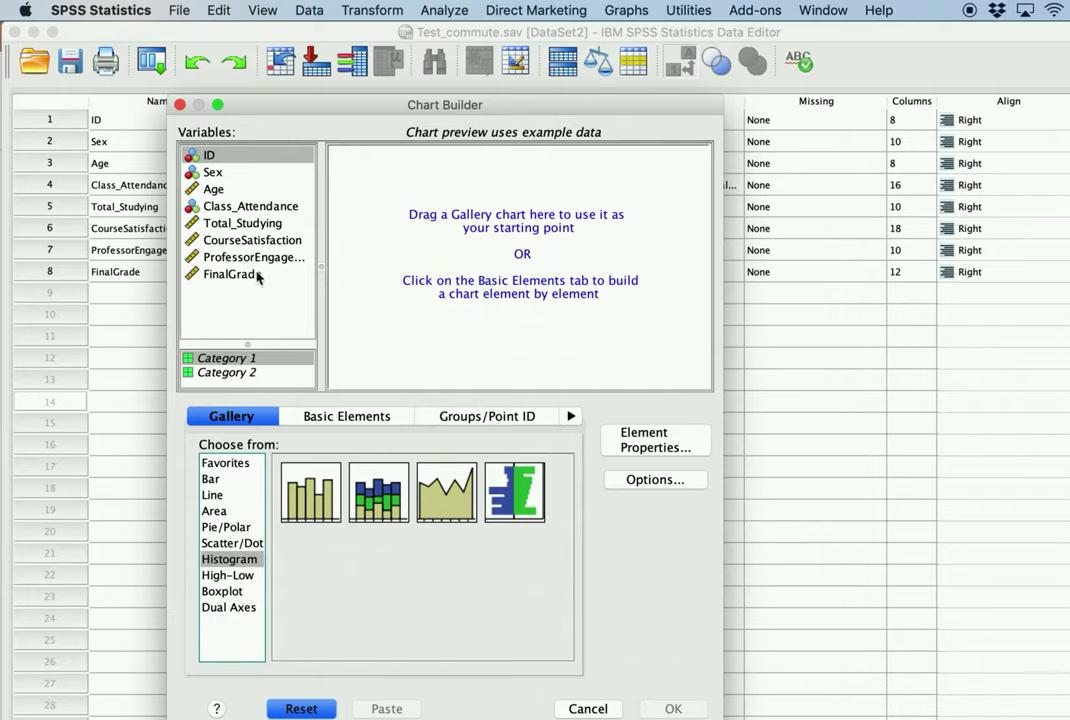
# Set up a pie chart from the Pie/Polar gallery, sliced by Sex.
pyautogui.click(212, 479)
pyautogui.click(221, 497)
pyautogui.click(223, 512)
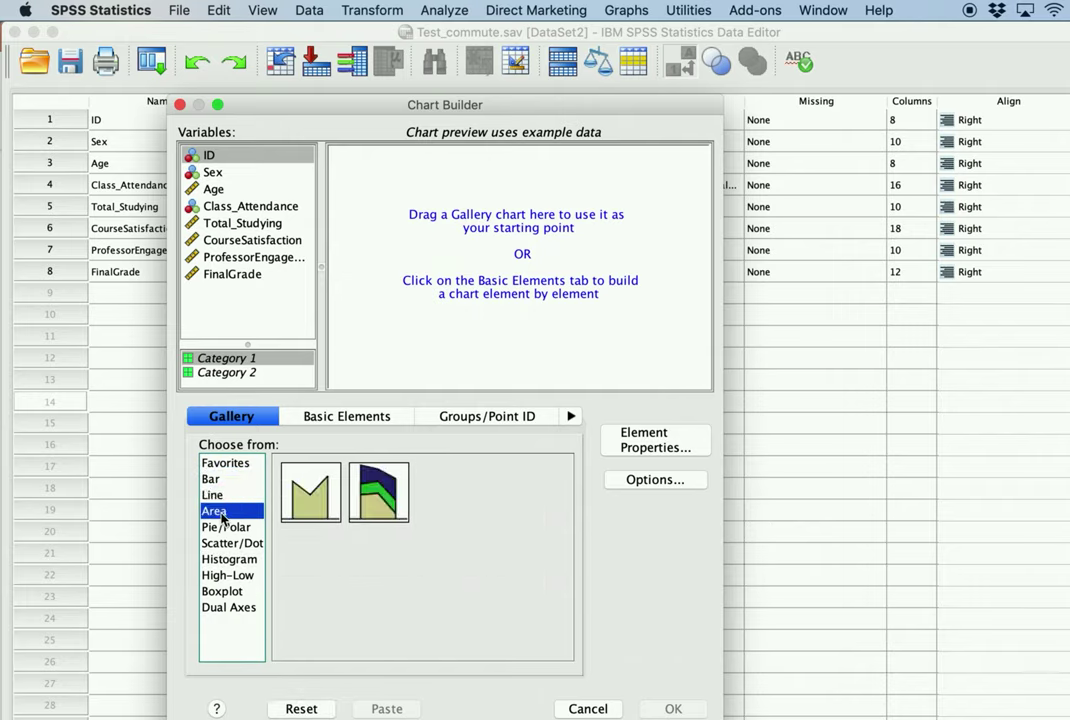
pyautogui.click(220, 528)
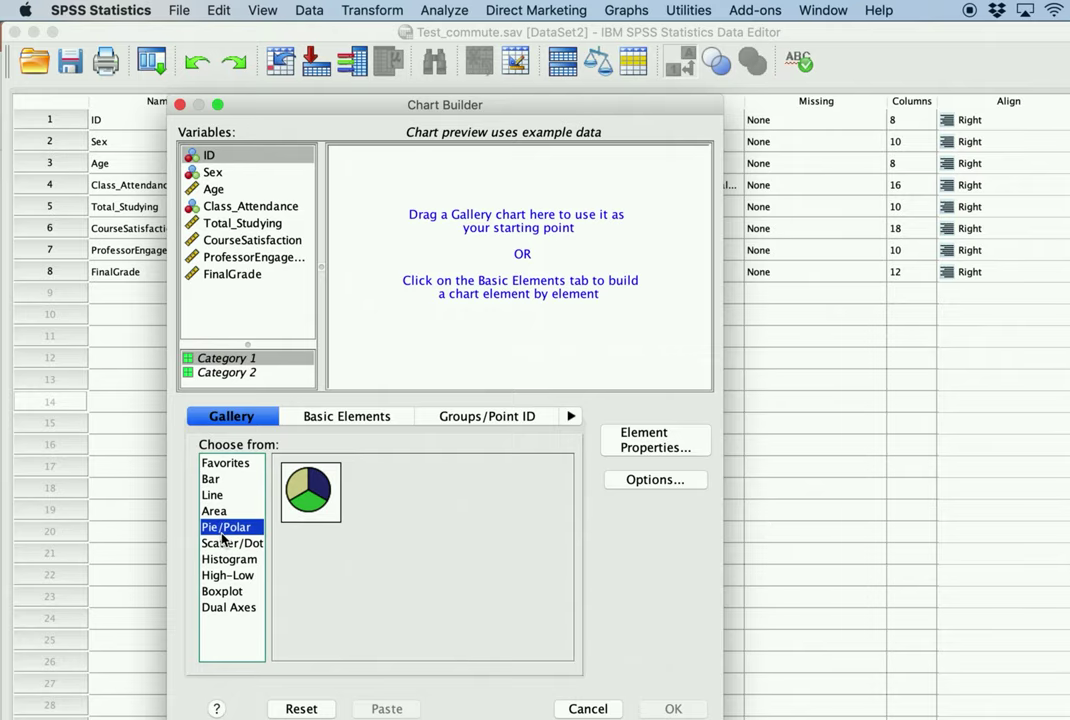
pyautogui.moveTo(313, 508); pyautogui.dragTo(390, 247)
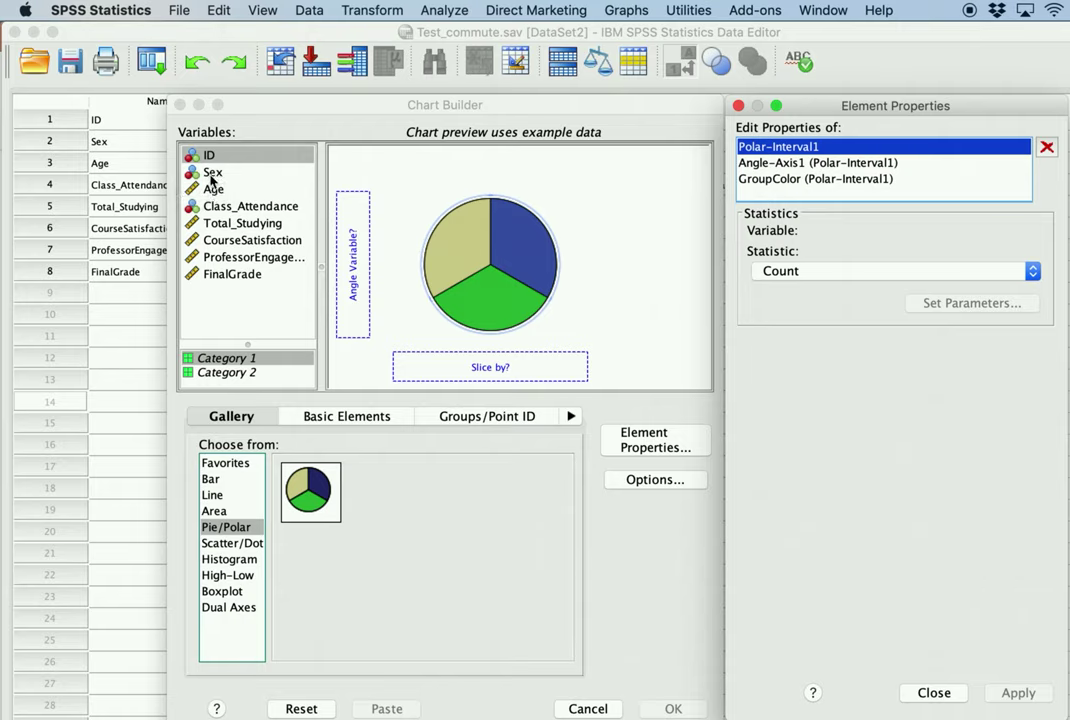
pyautogui.moveTo(212, 172); pyautogui.dragTo(351, 265)
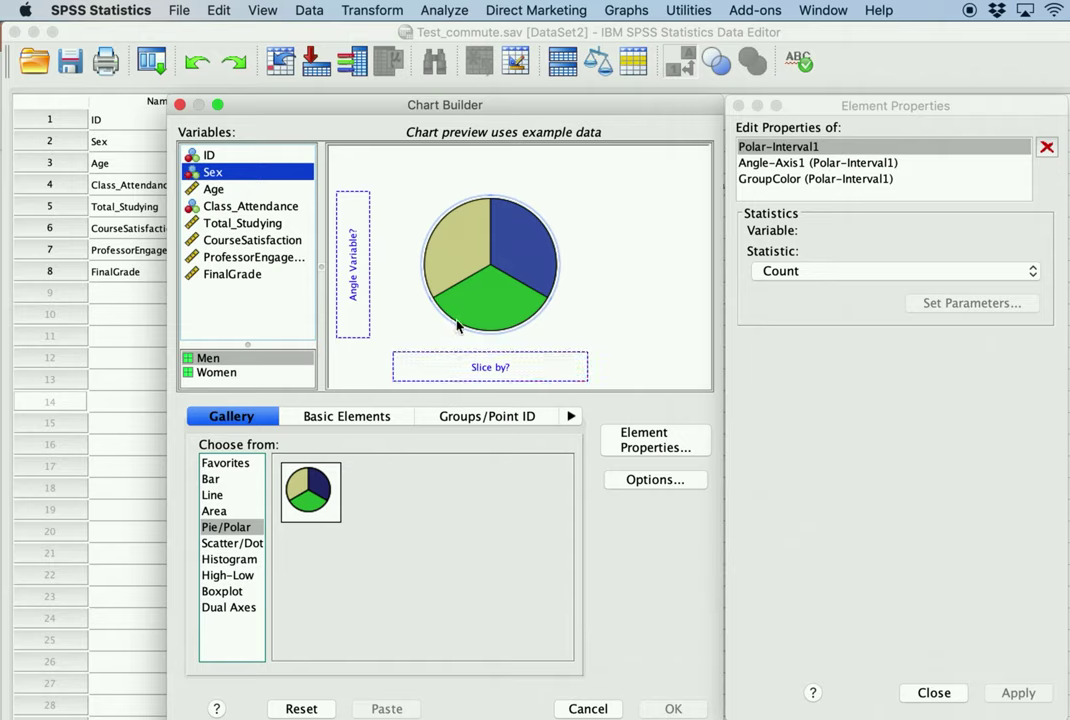
pyautogui.moveTo(208, 170); pyautogui.dragTo(483, 370)
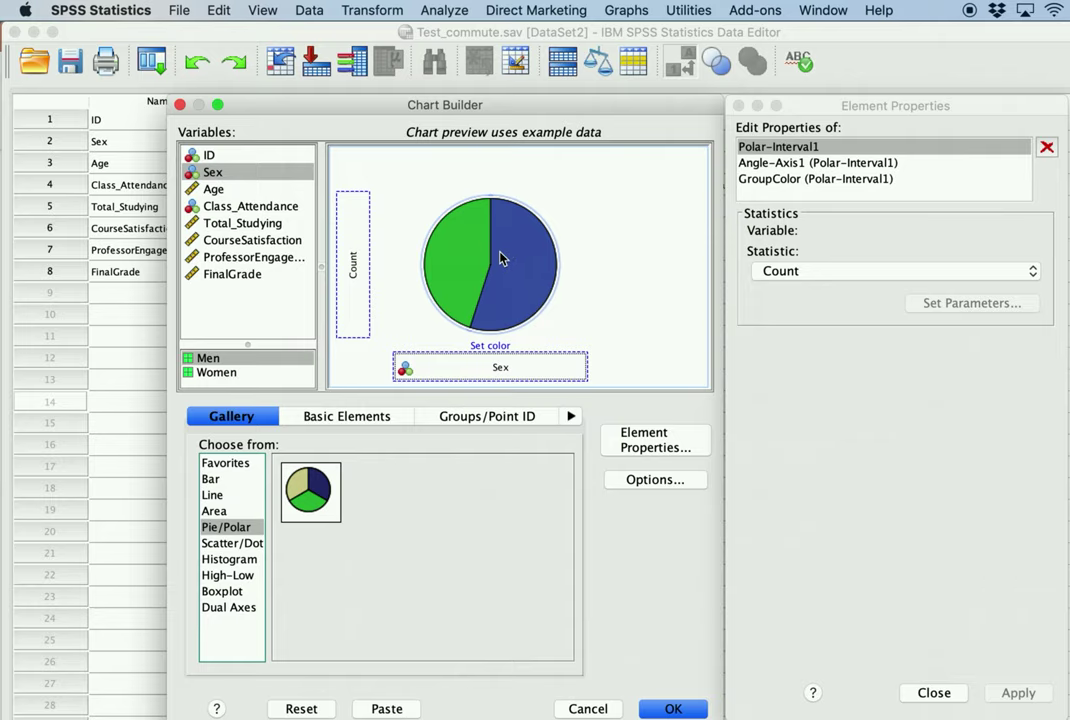
pyautogui.click(648, 708)
# Try Percentage as the pie's statistic, go through its denominator options, and set the statistic back to Count.
pyautogui.click(817, 273)
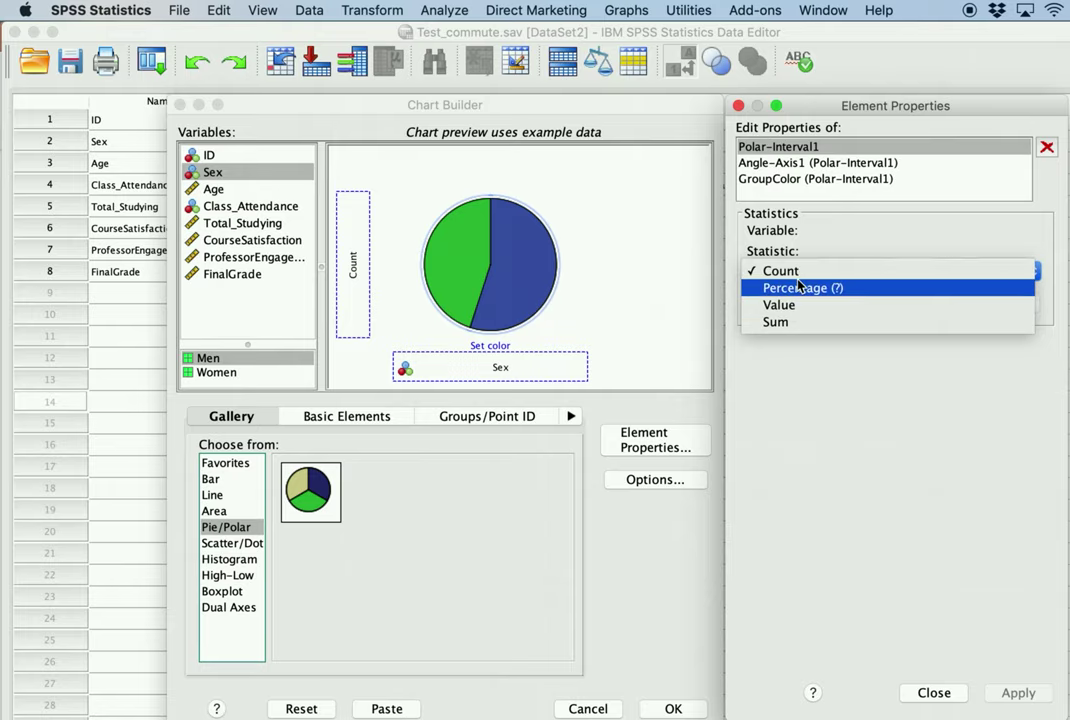
pyautogui.click(810, 291)
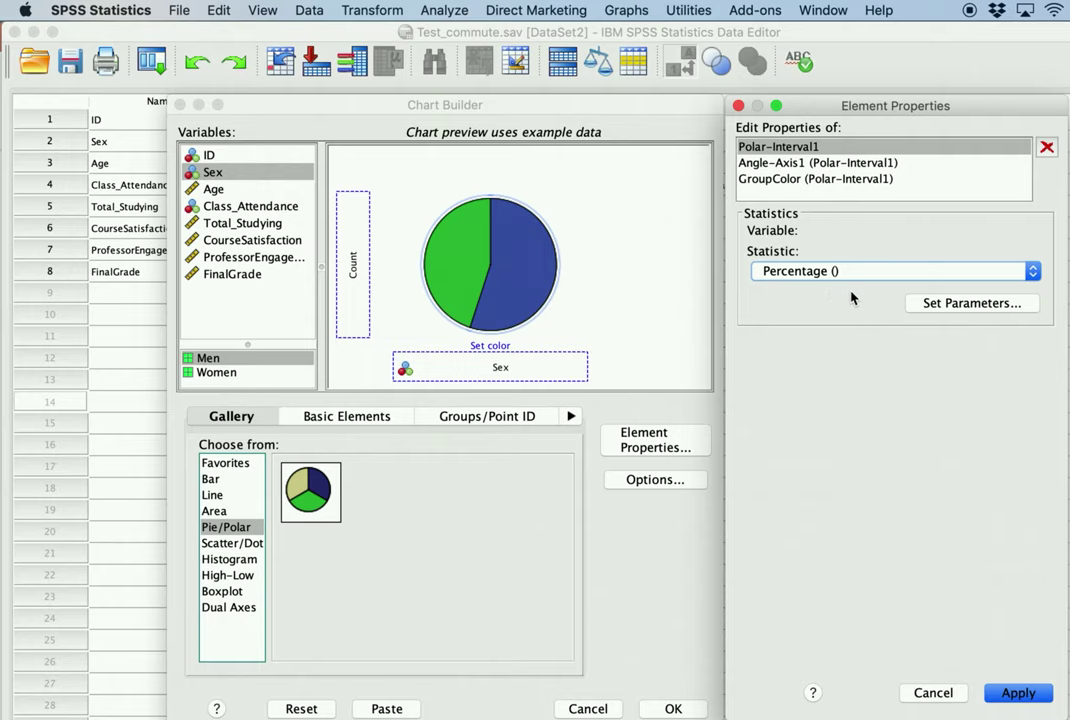
pyautogui.click(925, 304)
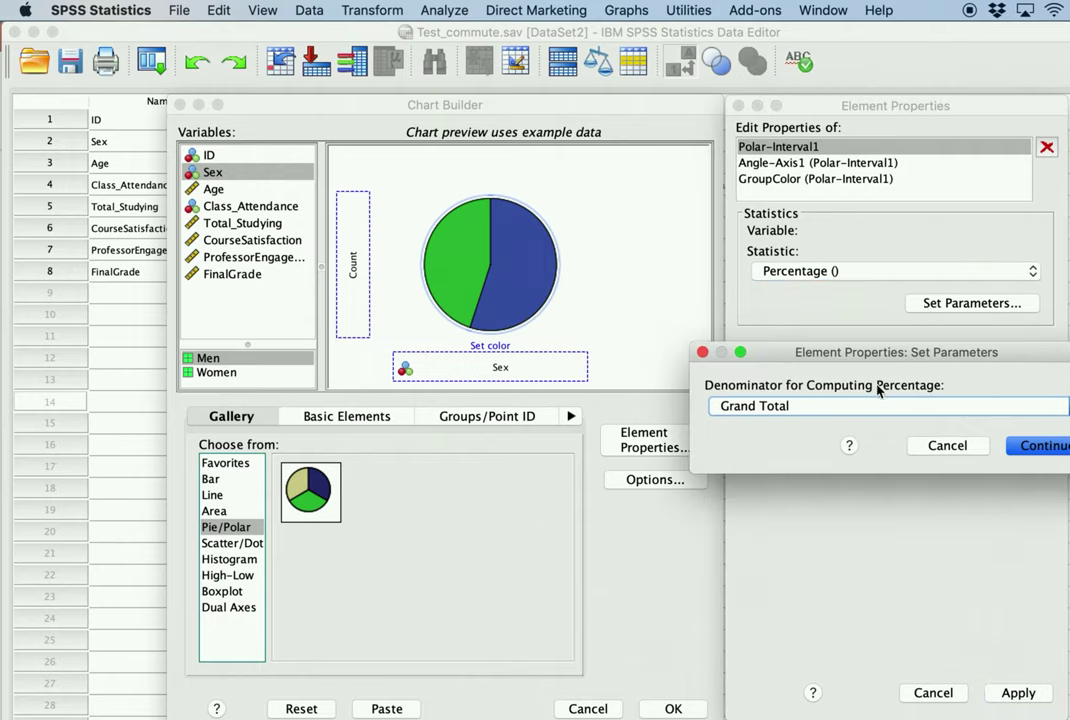
pyautogui.click(688, 394)
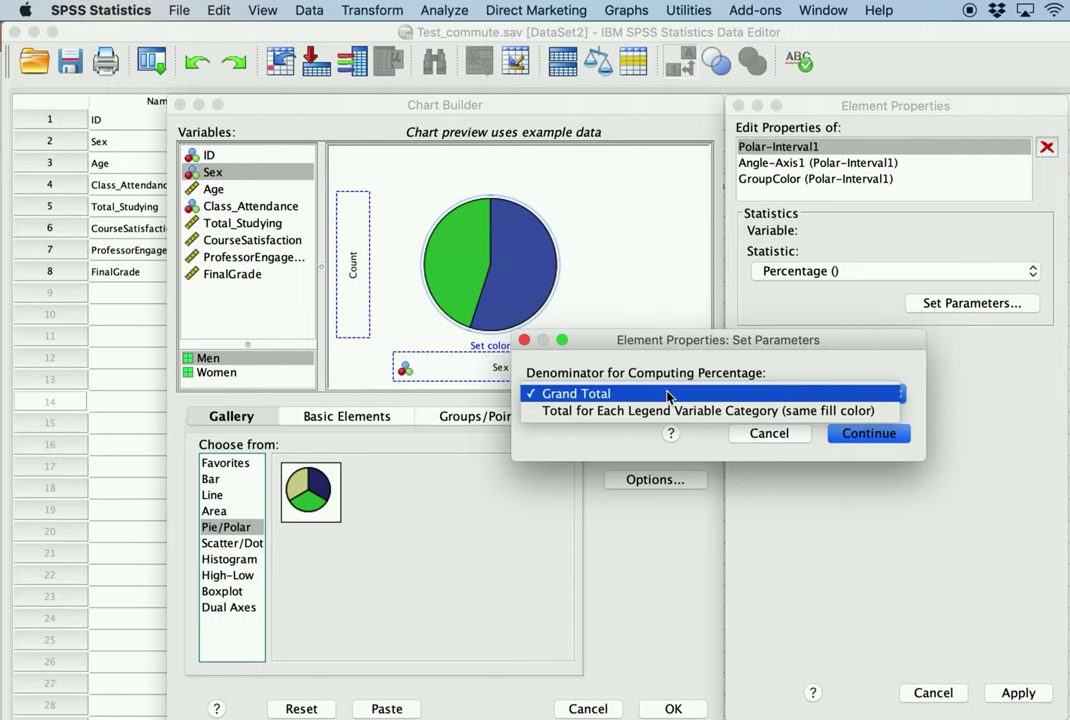
pyautogui.click(700, 410)
pyautogui.click(869, 433)
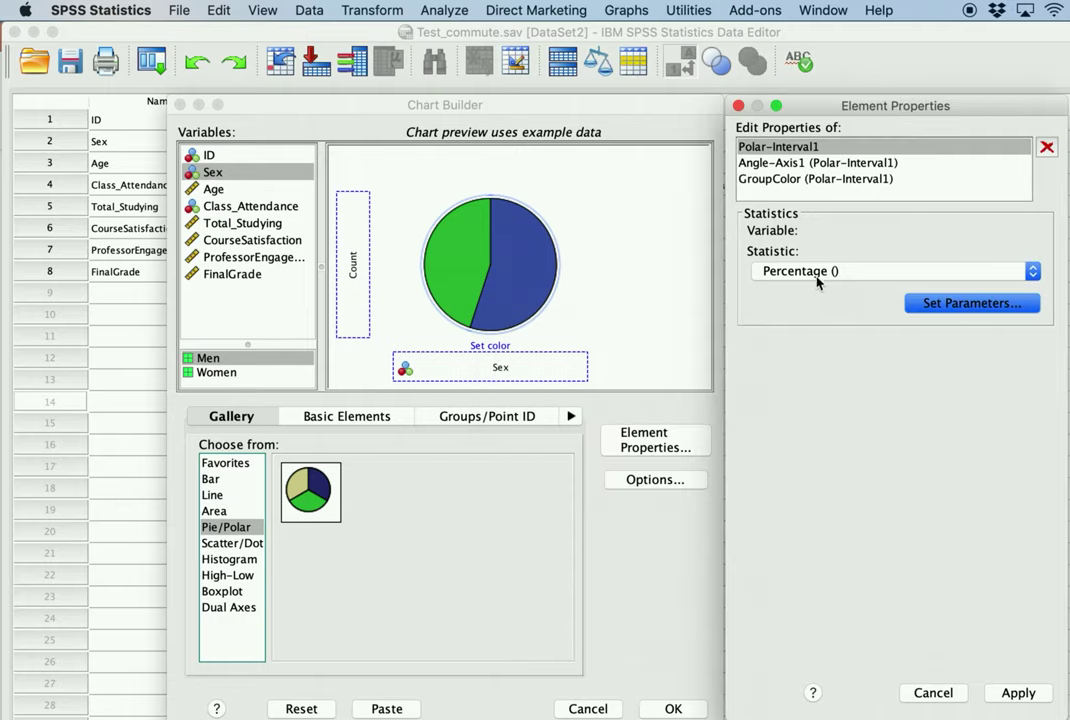
pyautogui.click(817, 275)
pyautogui.click(814, 255)
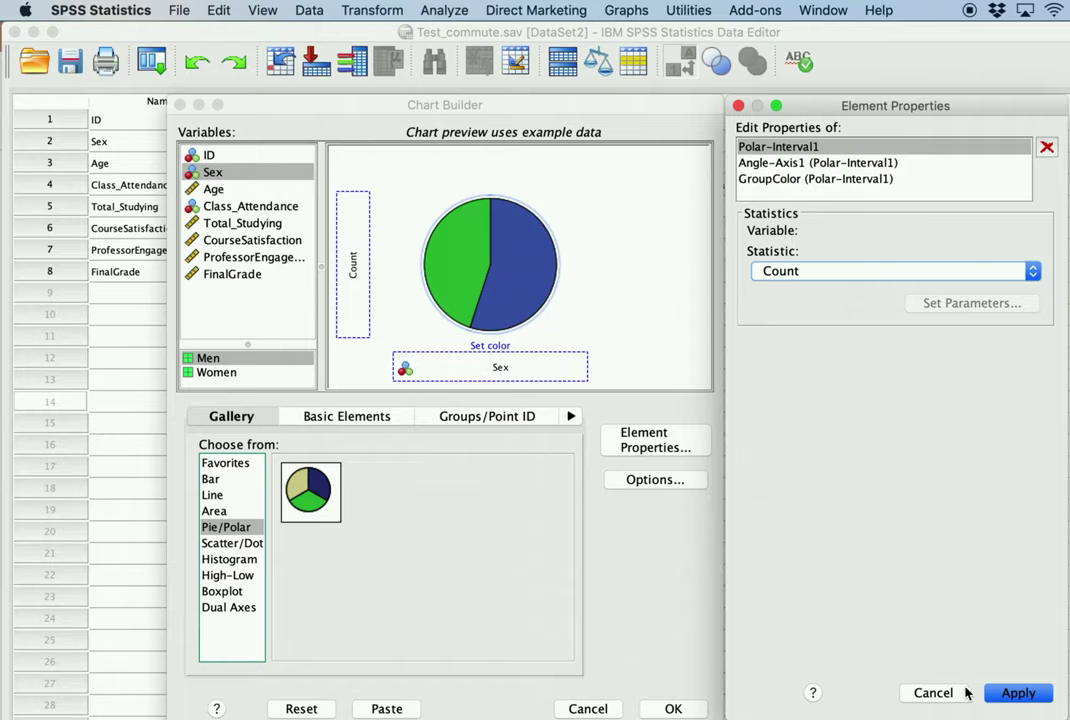
# Generate the pie chart of Sex and open it in the Chart Editor.
pyautogui.click(671, 708)
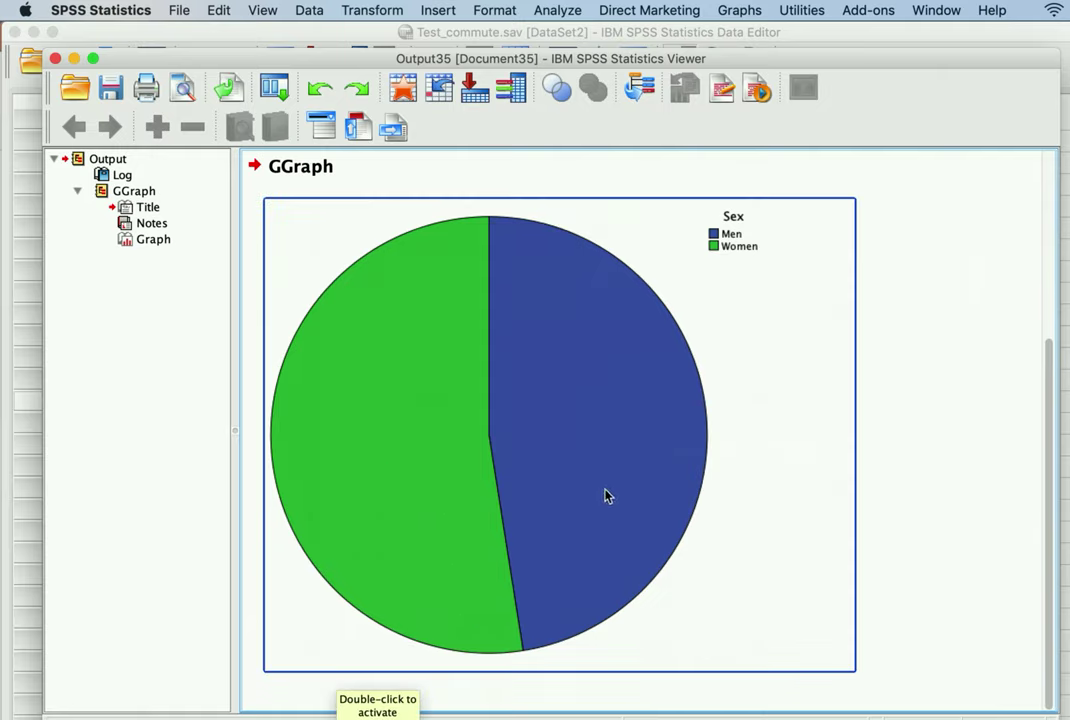
pyautogui.doubleClick(583, 413)
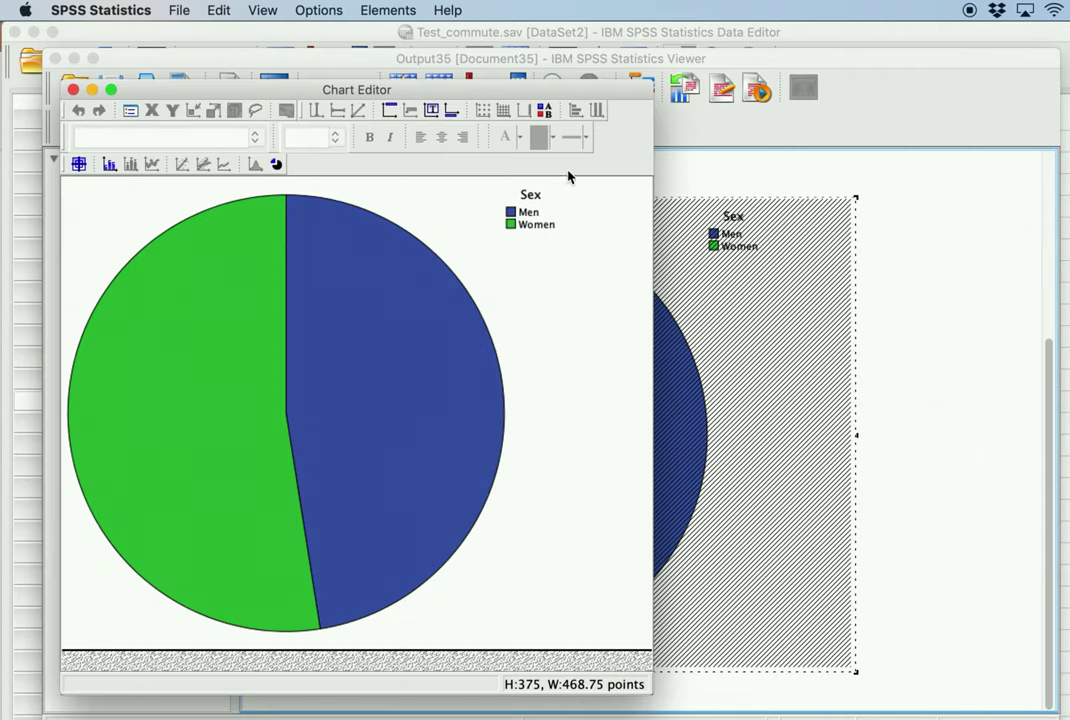
# Show percent data labels on the pie slices and format them with 0 decimal places.
pyautogui.click(111, 168)
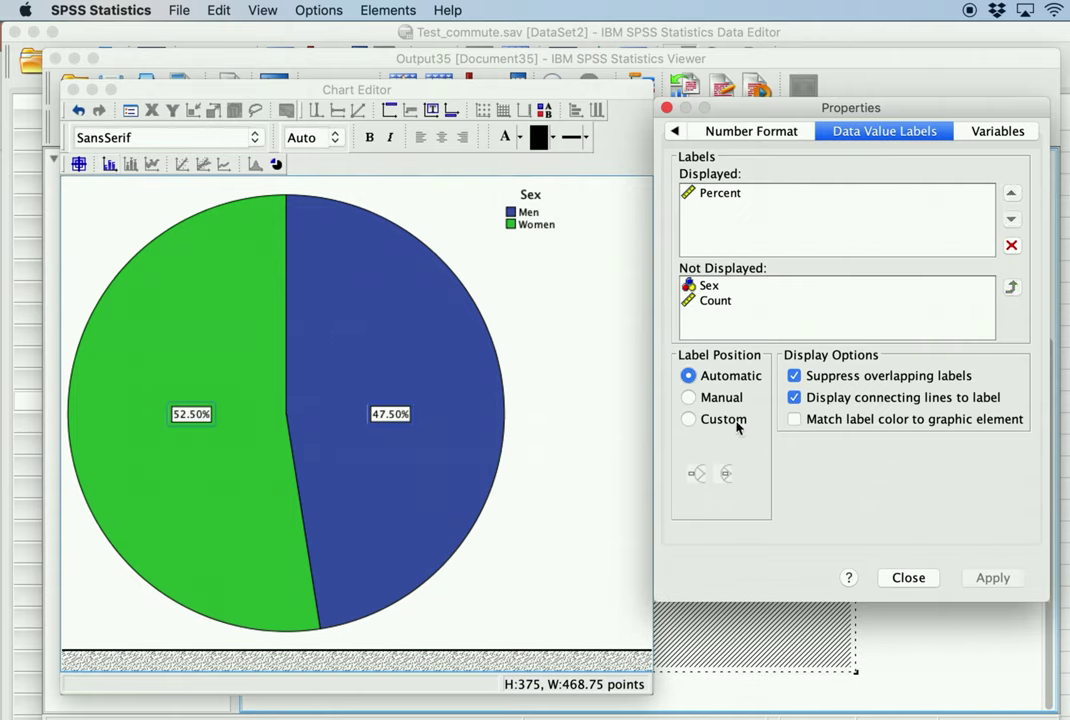
pyautogui.click(748, 132)
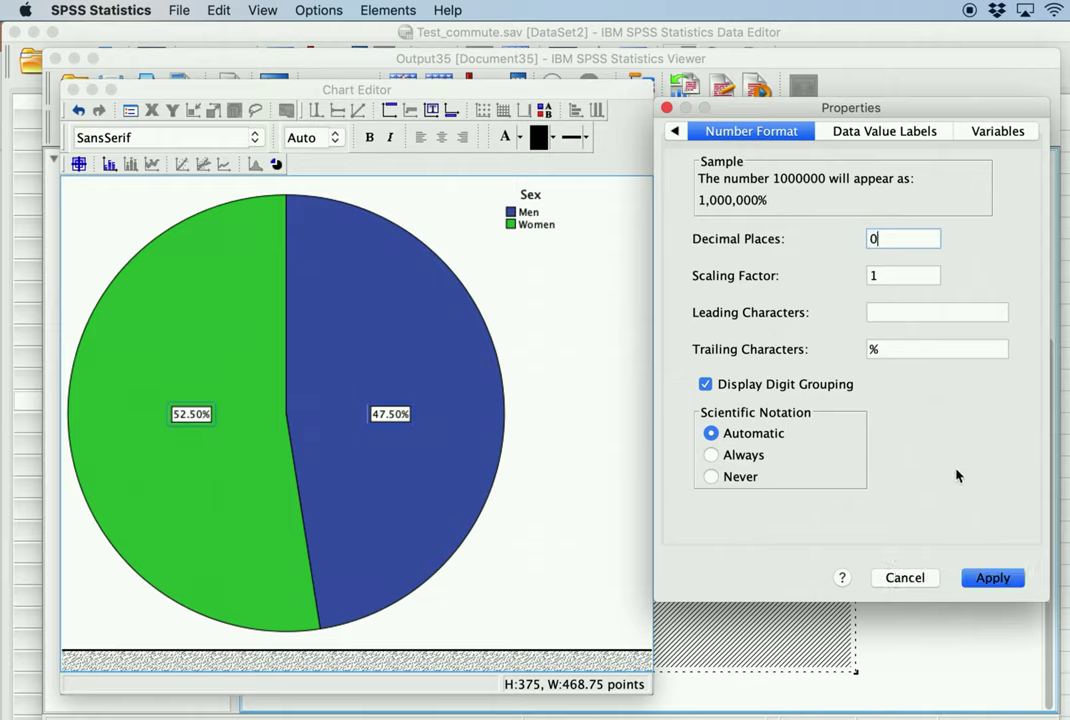
pyautogui.click(980, 585)
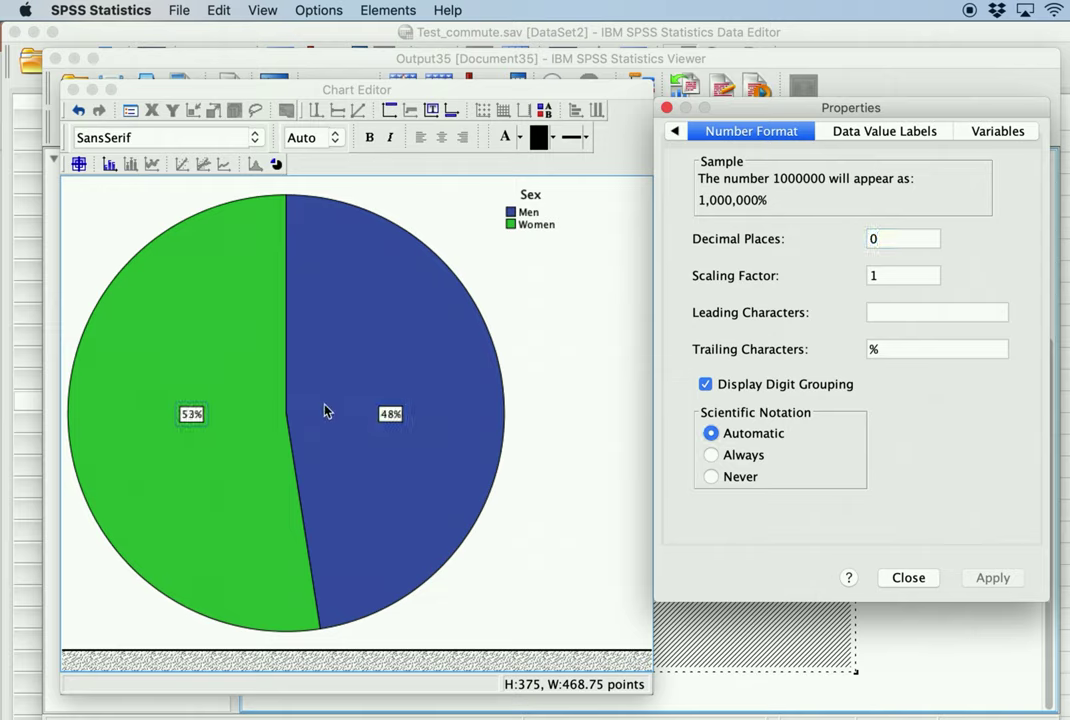
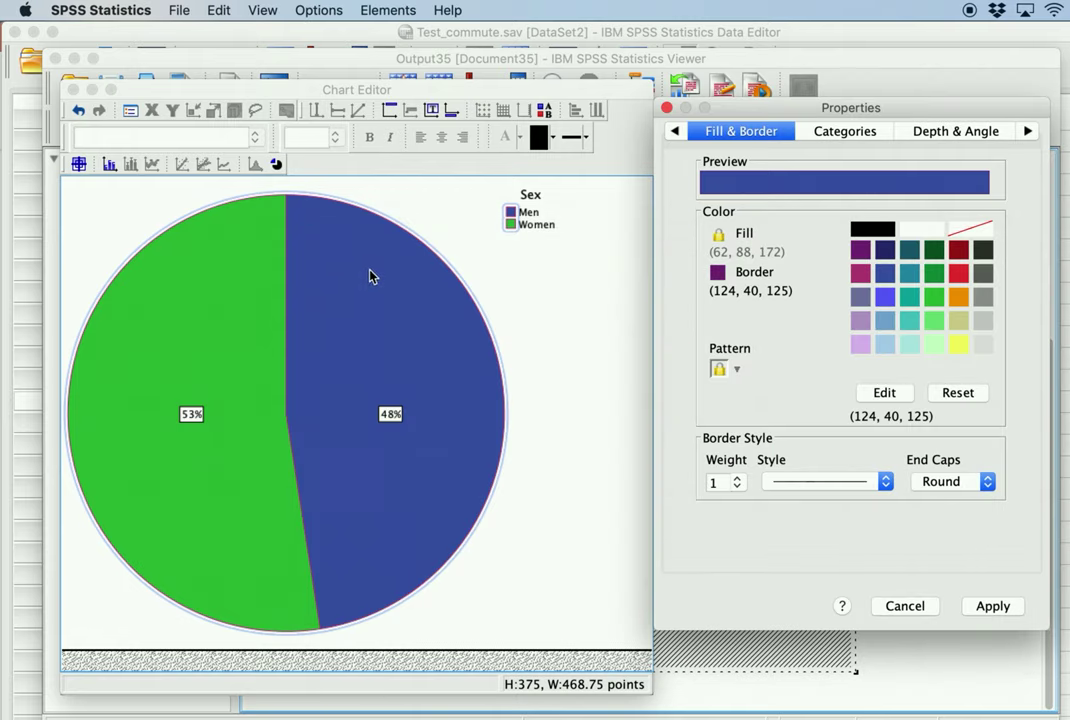
# Examine the category properties of the Men slice, and open the fill and border properties of the chart background.
pyautogui.click(963, 404)
pyautogui.click(294, 303)
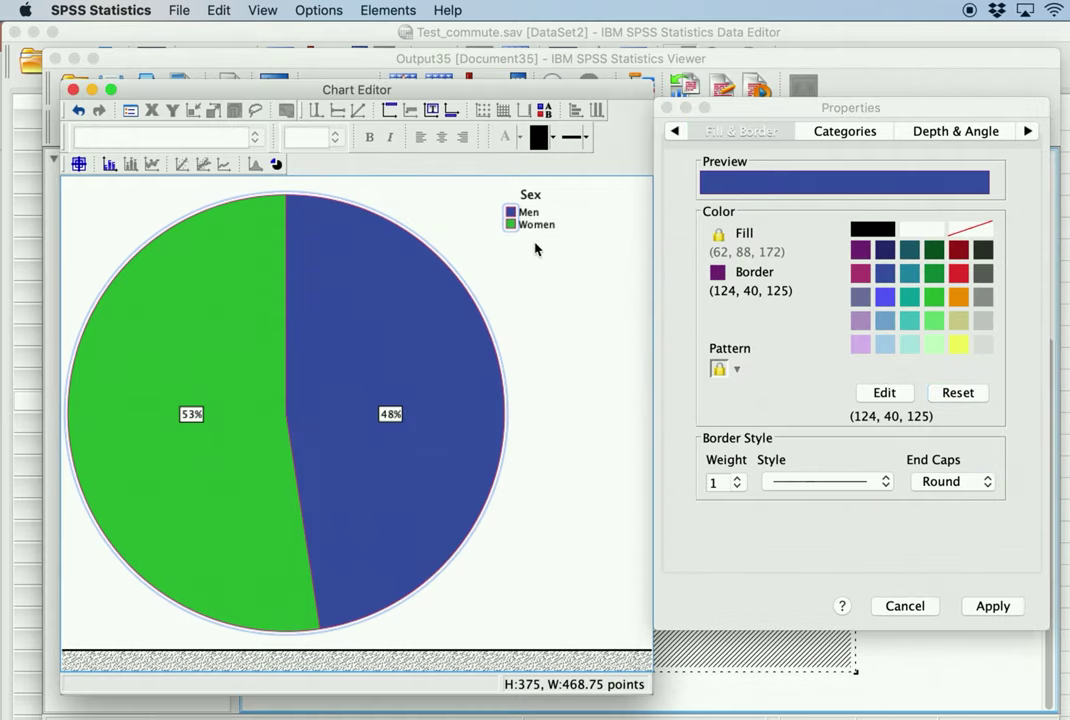
pyautogui.click(855, 135)
pyautogui.click(855, 135)
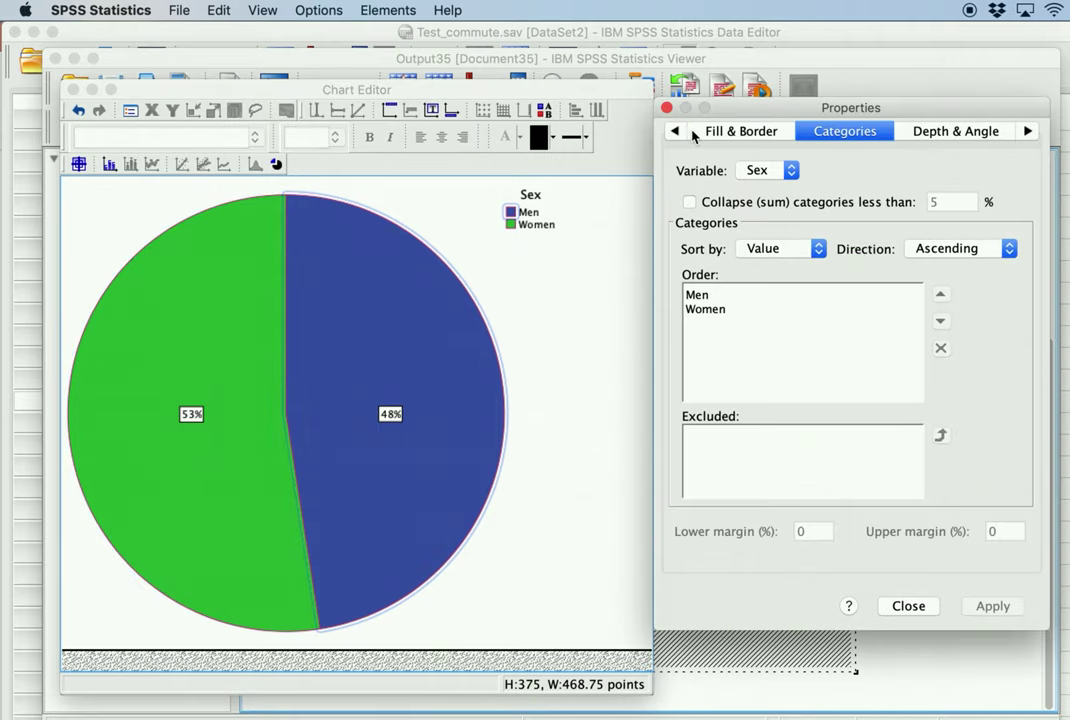
pyautogui.click(667, 108)
pyautogui.doubleClick(556, 392)
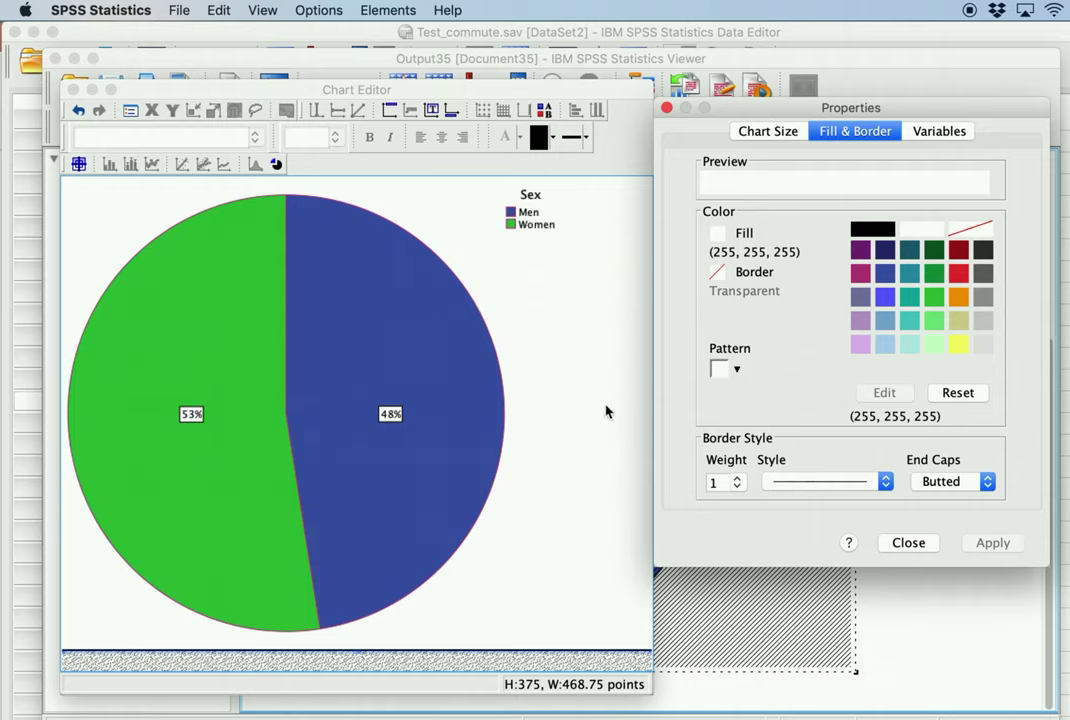
# Explode the slices of the Sex pie chart and open their depth and angle properties.
pyautogui.click(452, 334)
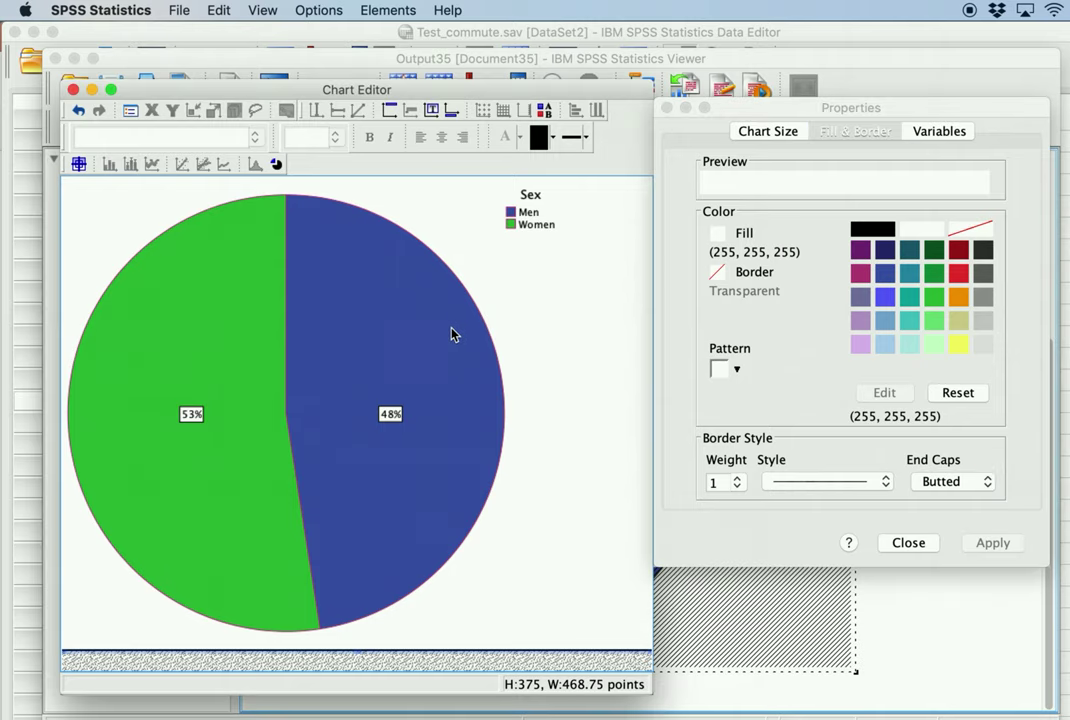
pyautogui.click(278, 166)
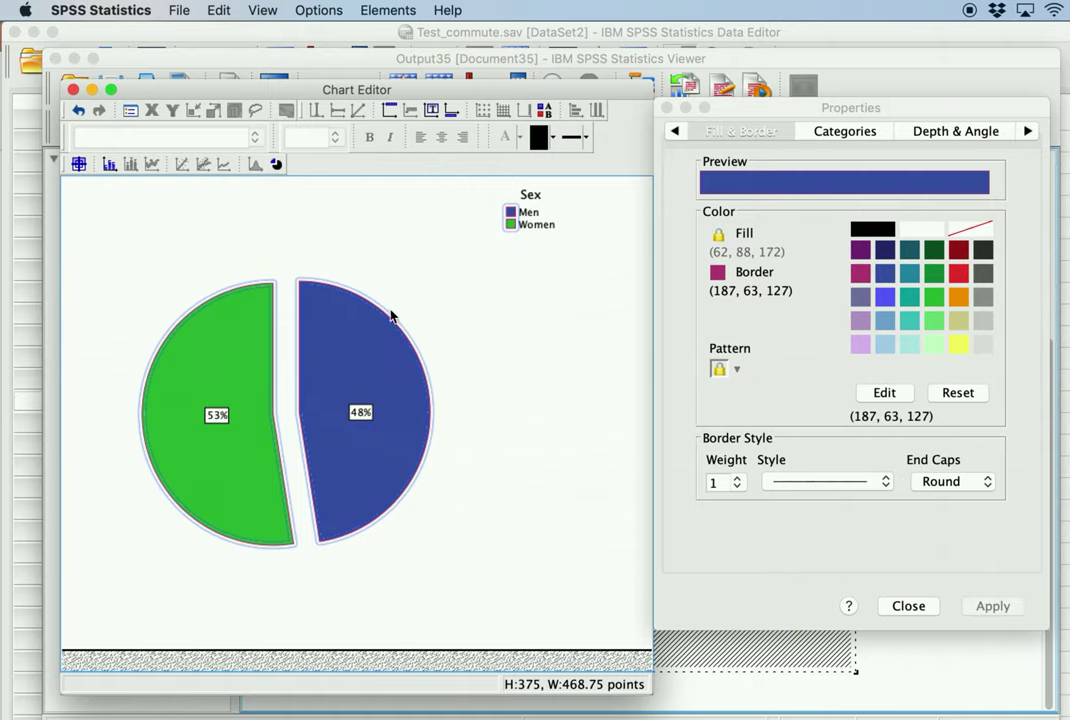
pyautogui.click(931, 143)
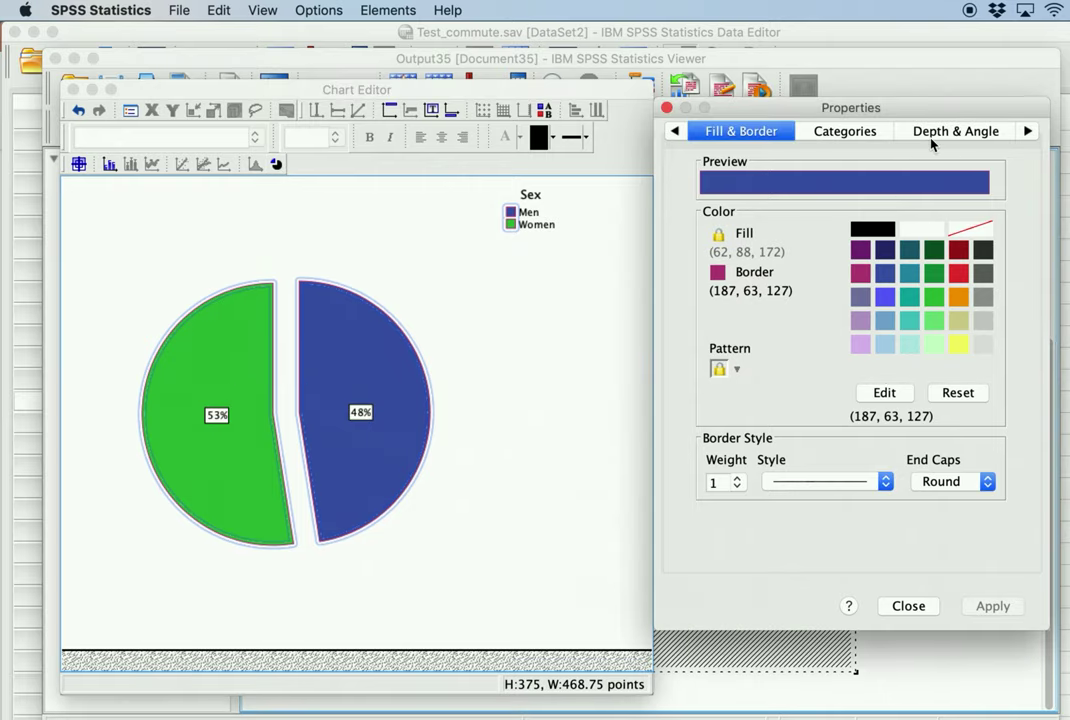
pyautogui.click(950, 133)
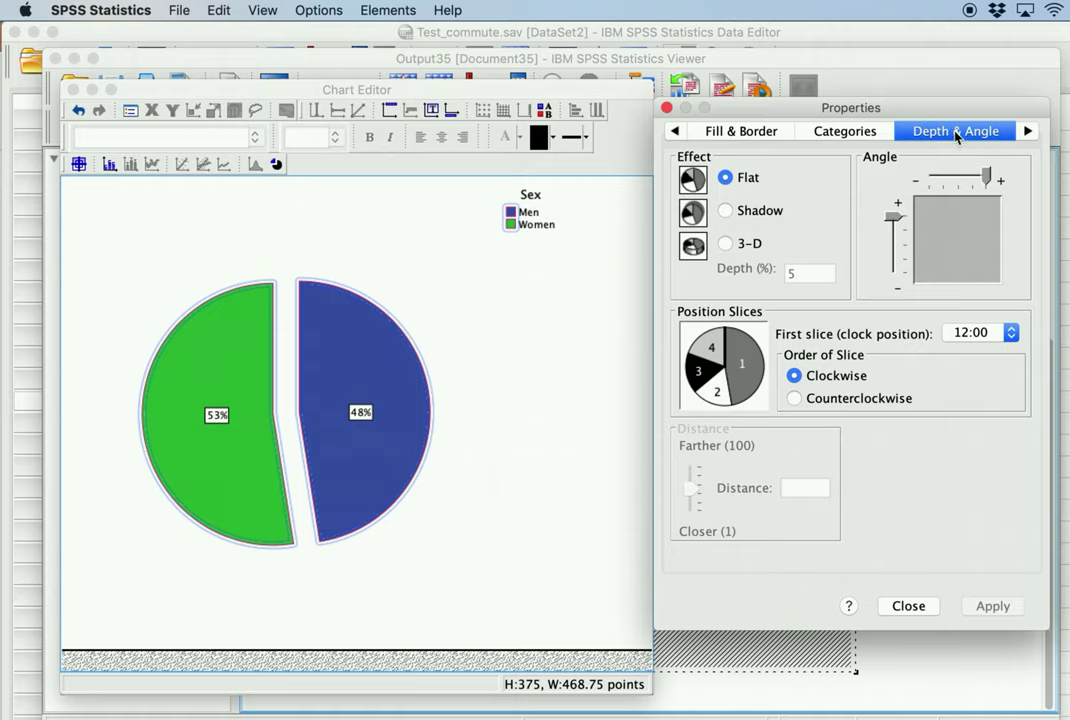
# Give the exploded pie a 3-D effect, trying a distance of 54 before setting it to 9.
pyautogui.click(724, 244)
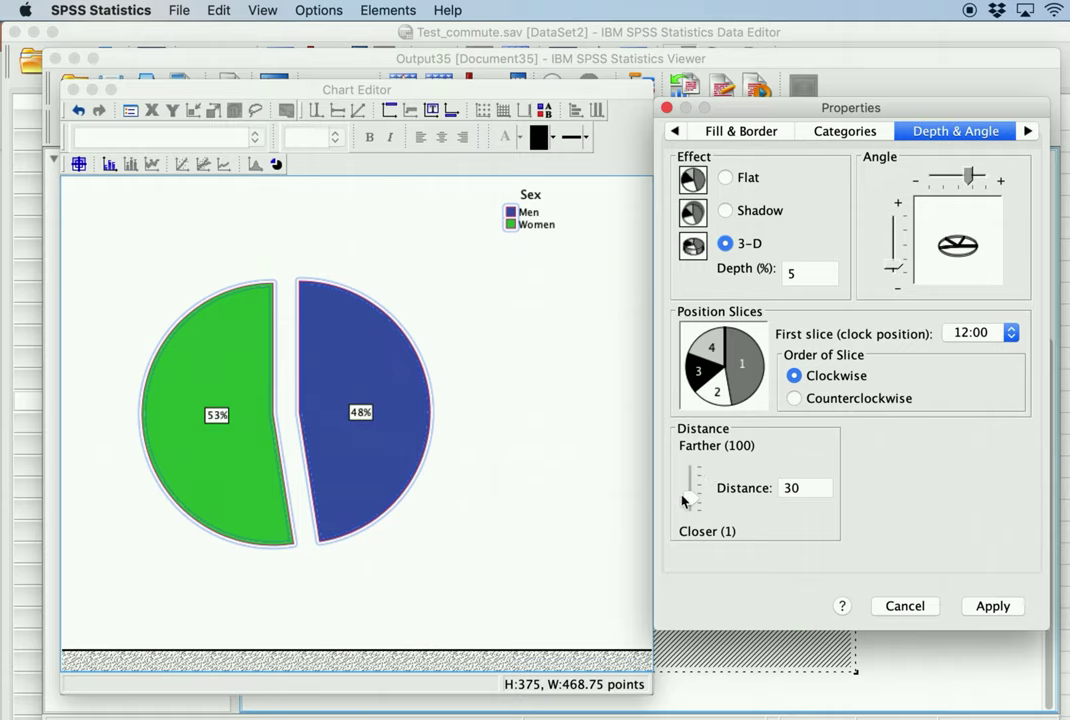
pyautogui.moveTo(692, 499); pyautogui.dragTo(693, 486)
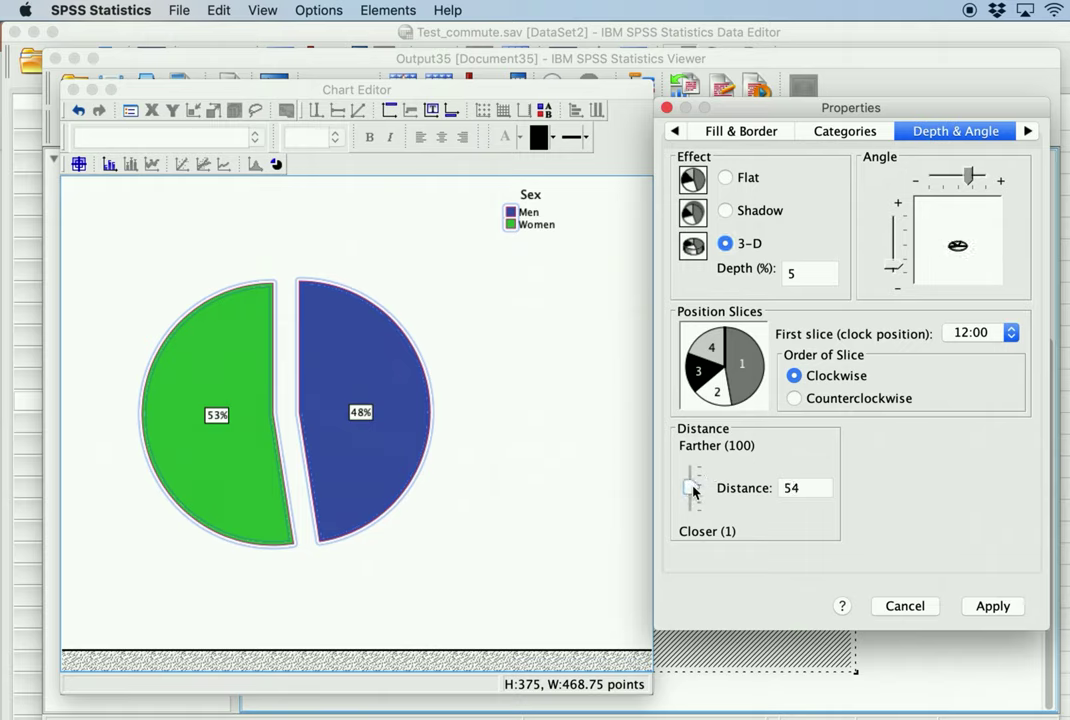
pyautogui.click(1000, 612)
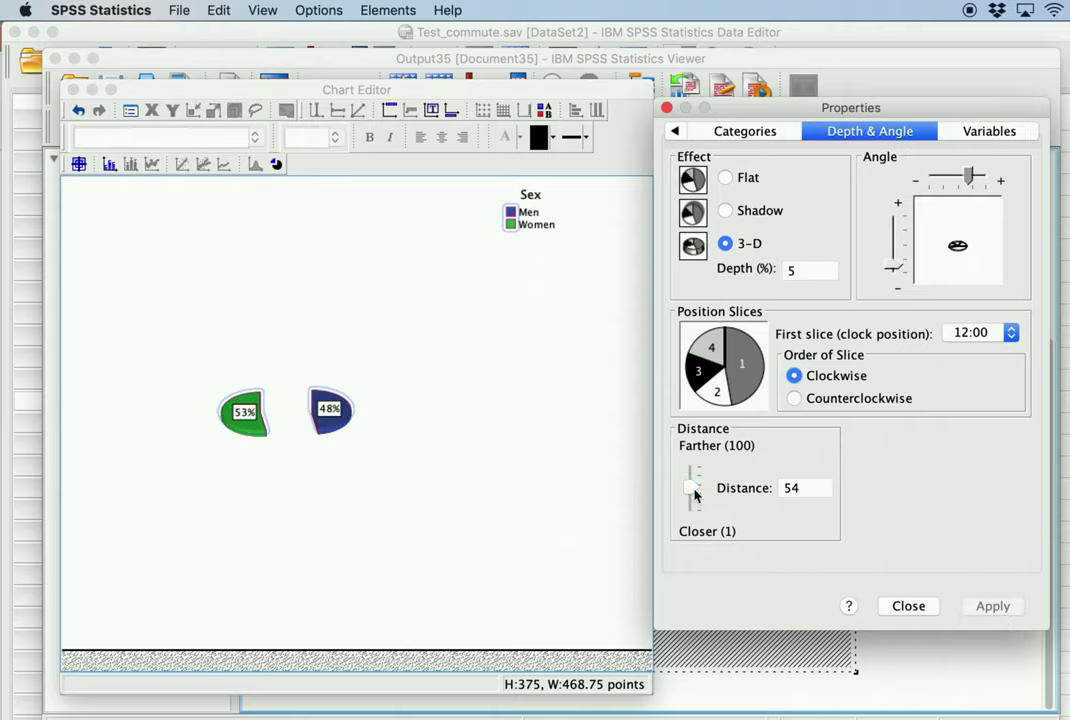
pyautogui.moveTo(695, 495); pyautogui.dragTo(692, 515)
pyautogui.click(993, 608)
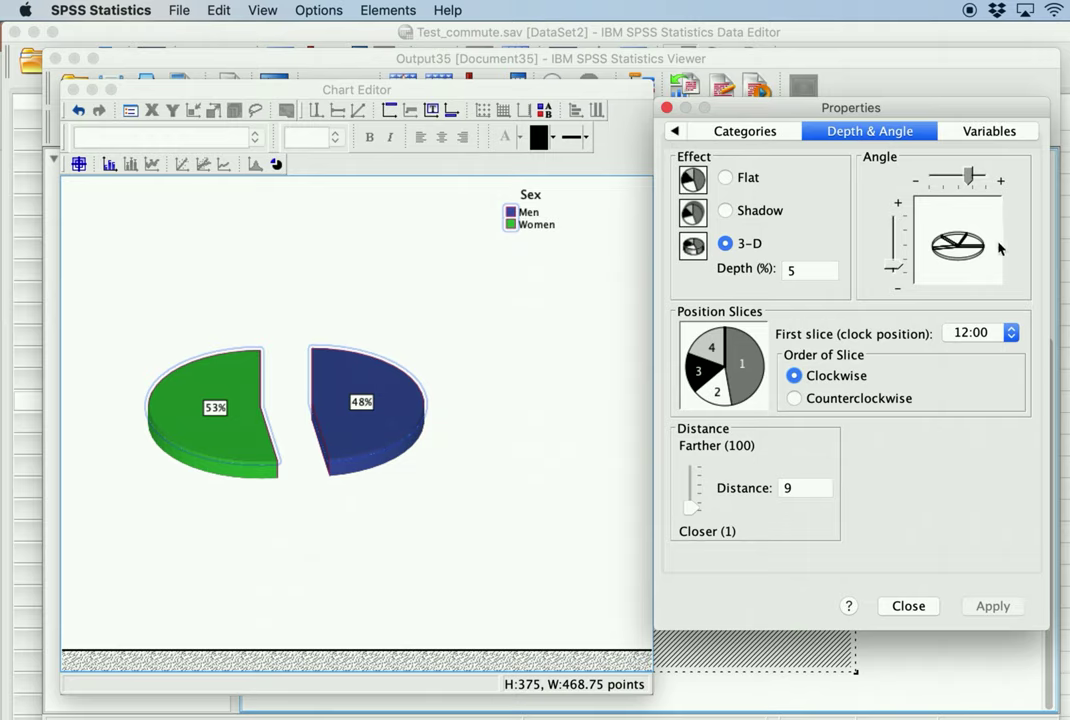
# Set the 3-D pie's vertical angle to about -16 and start its first slice at the 4:00 clock position.
pyautogui.moveTo(893, 268); pyautogui.dragTo(893, 253)
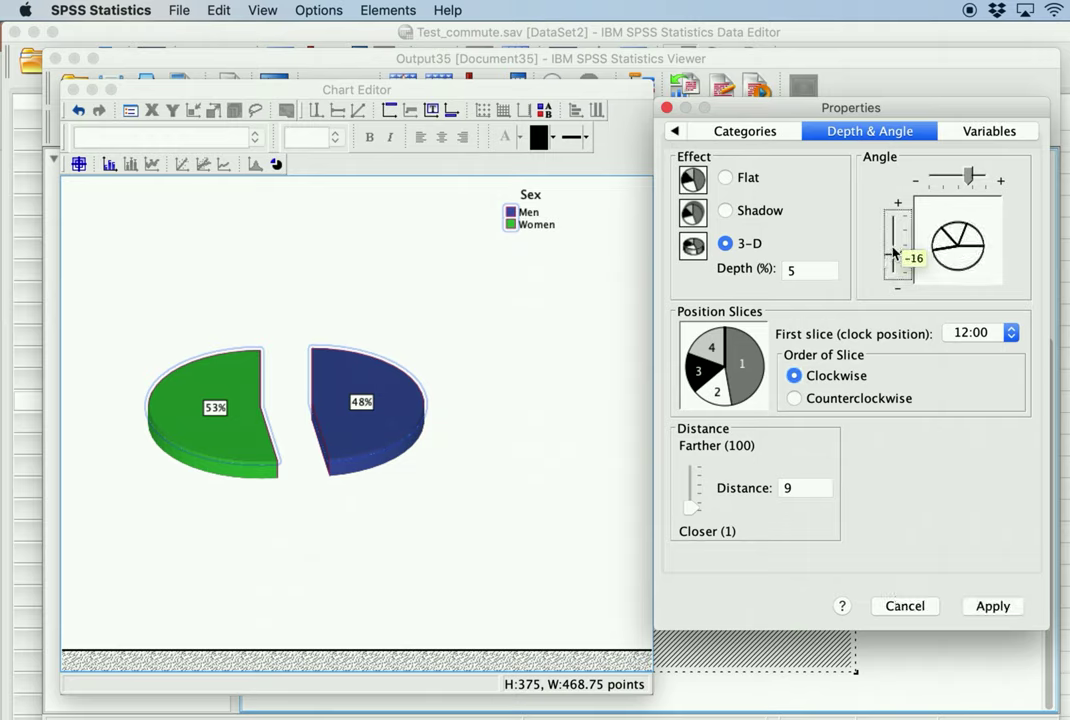
pyautogui.click(992, 607)
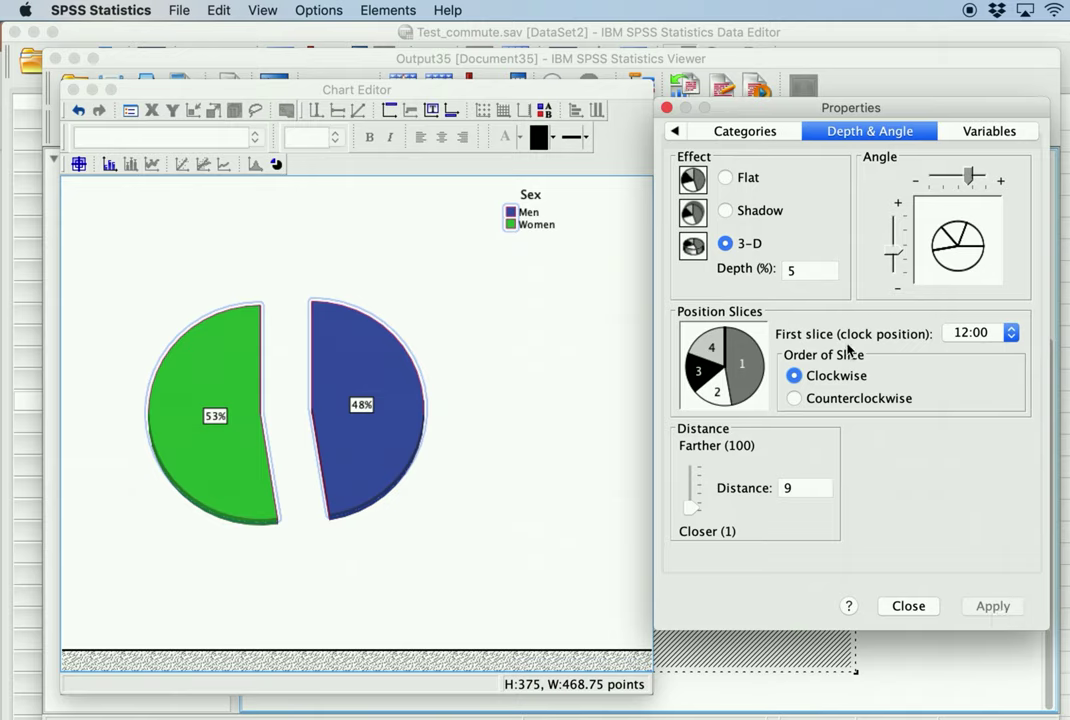
pyautogui.click(975, 336)
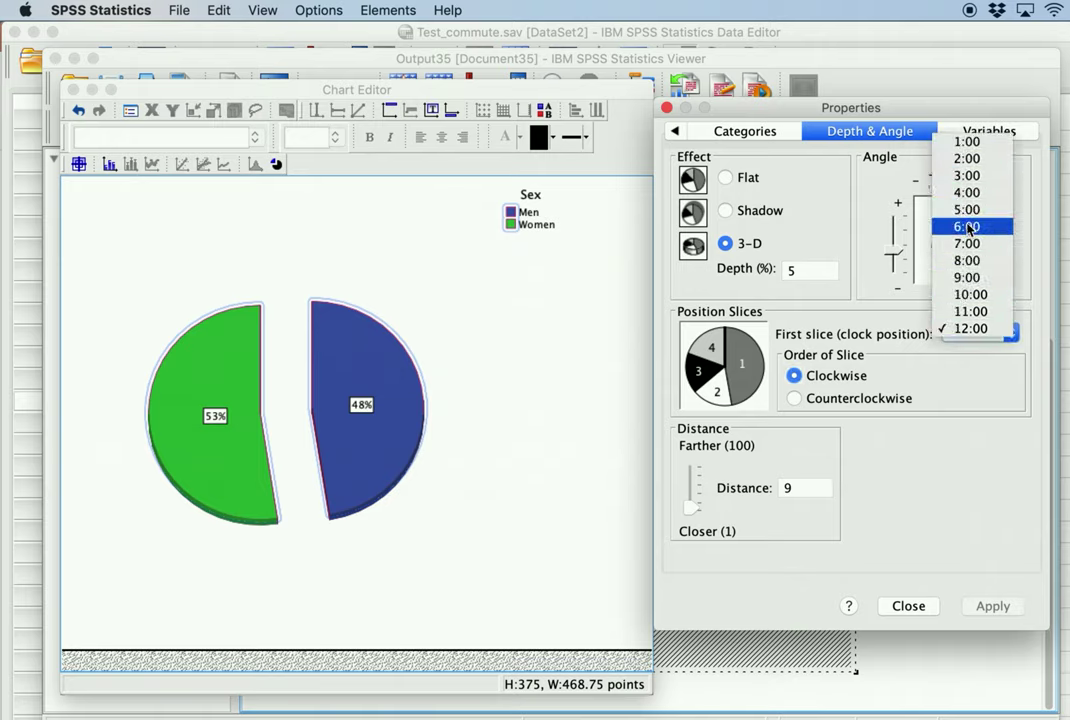
pyautogui.click(972, 192)
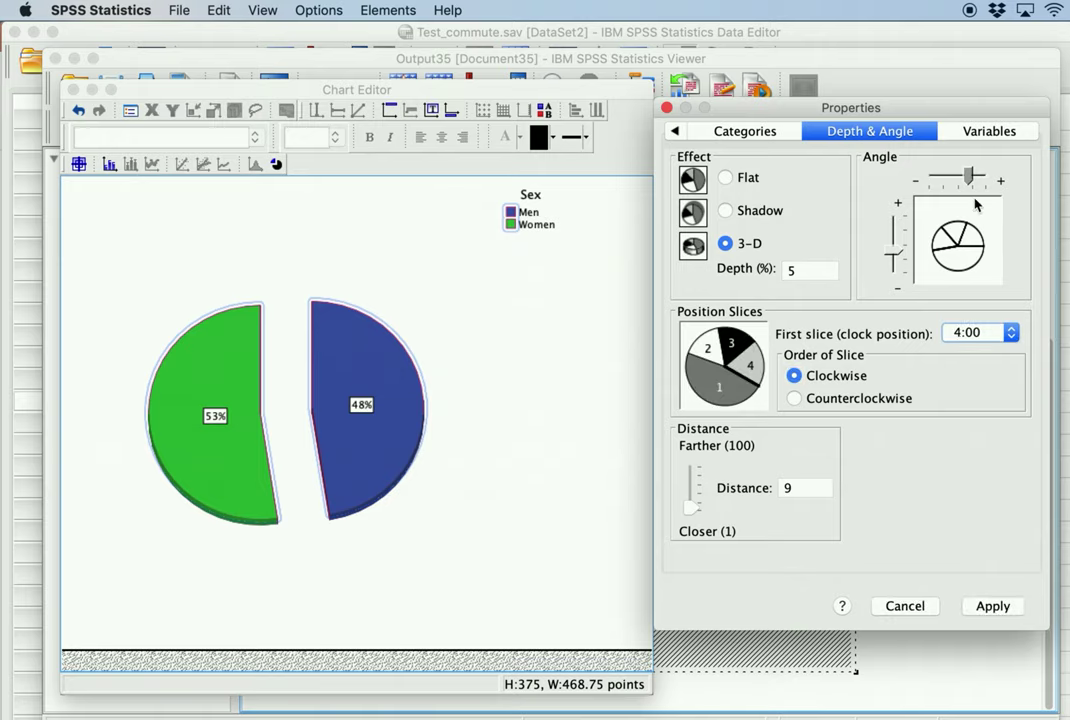
pyautogui.click(990, 605)
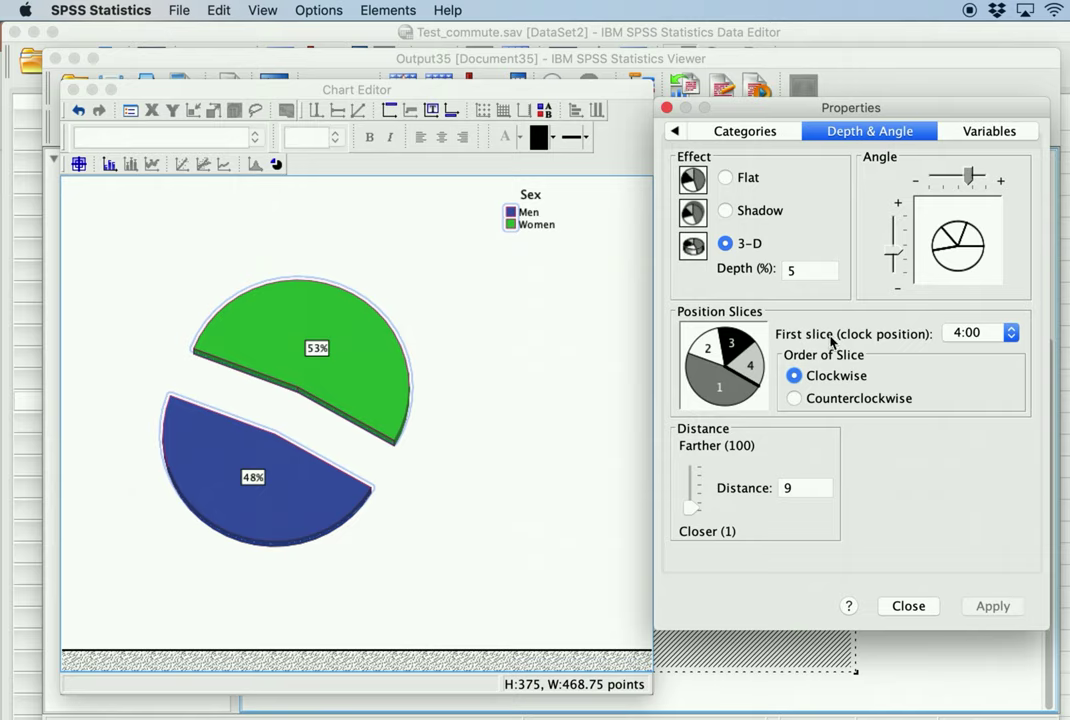
pyautogui.click(922, 607)
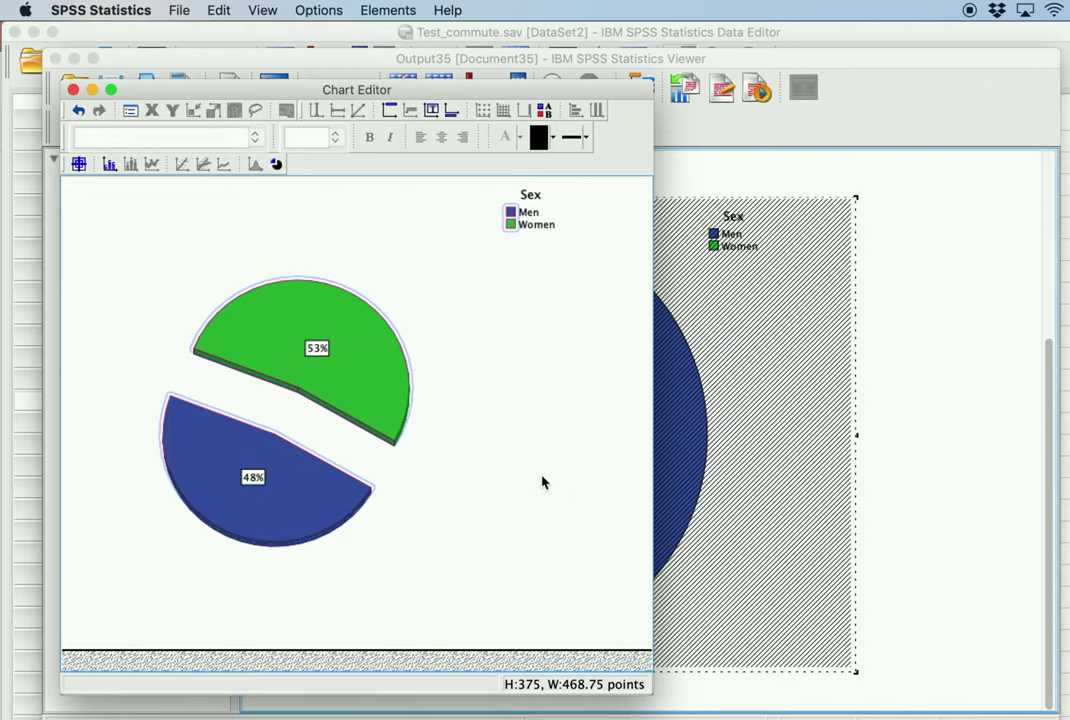
pyautogui.click(519, 403)
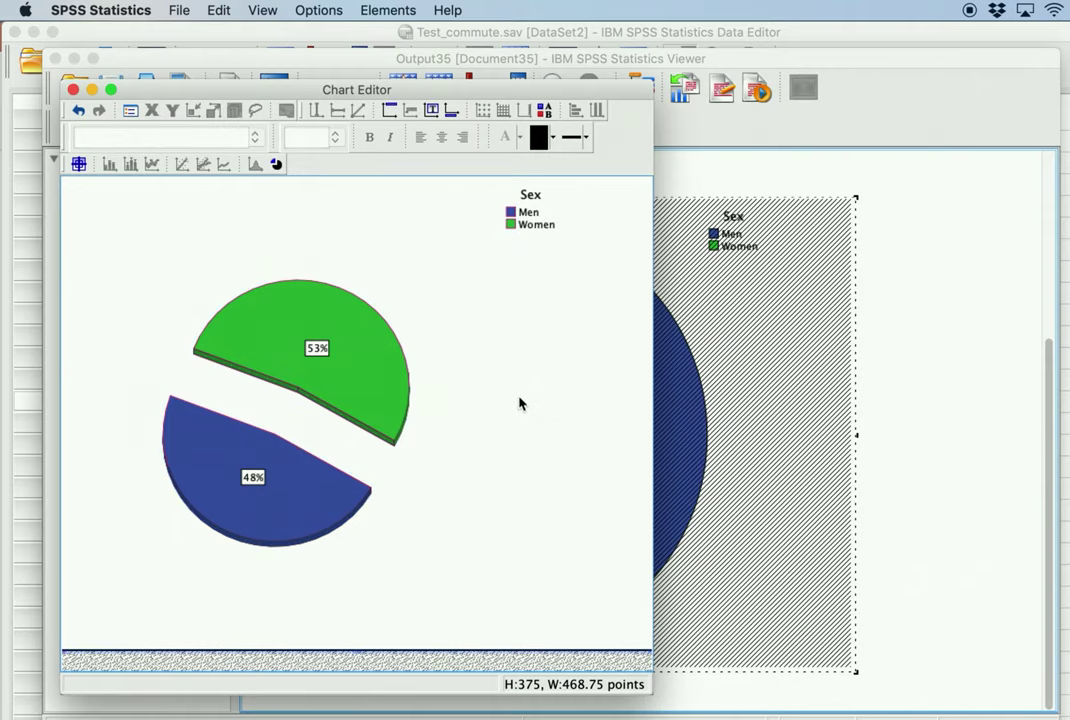
# Add the title "My Pie Chart" above the pie.
pyautogui.click(366, 300)
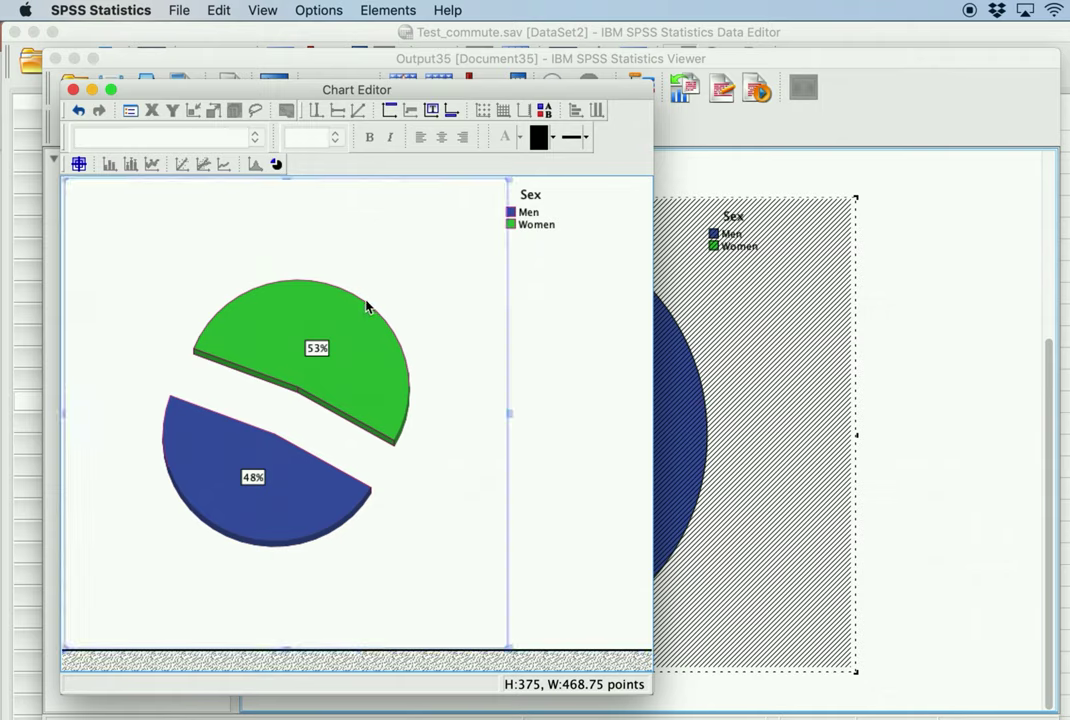
pyautogui.click(547, 344)
pyautogui.click(365, 289)
pyautogui.click(391, 111)
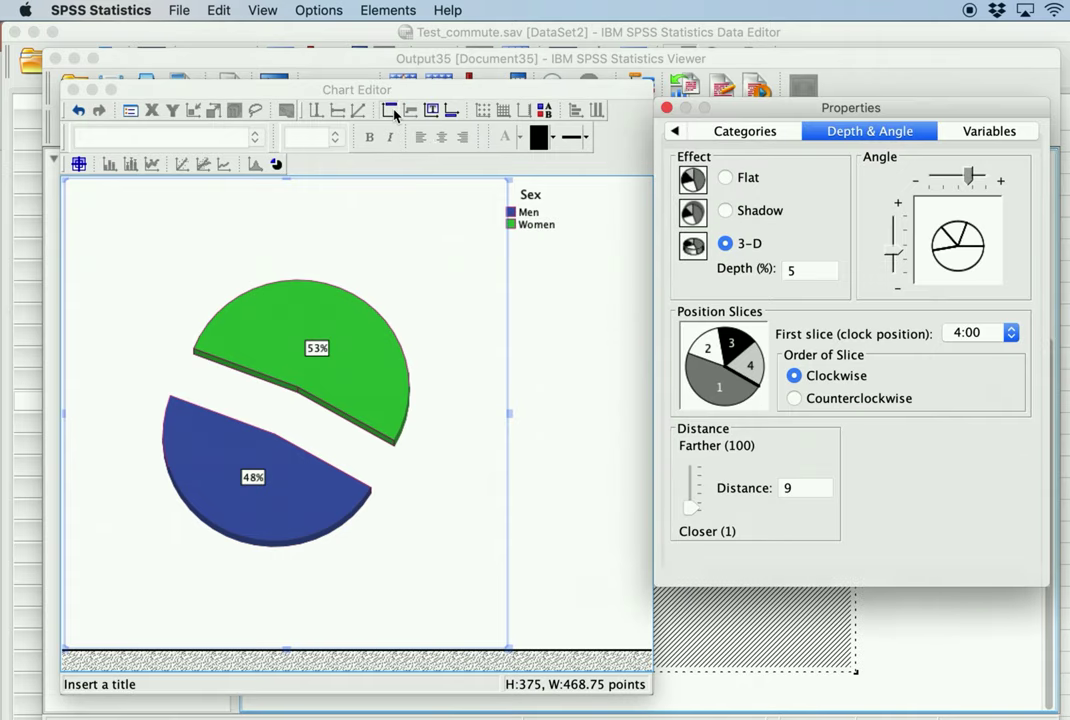
pyautogui.write('k')
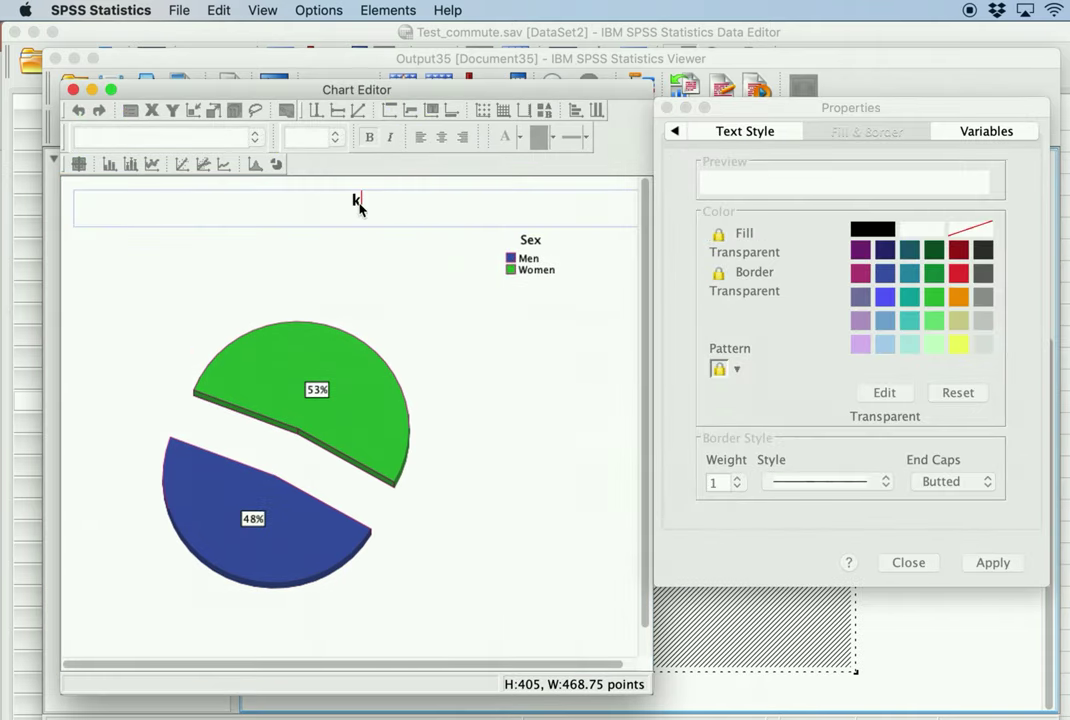
pyautogui.write('M')
pyautogui.press('BackSpace')
pyautogui.press('BackSpace')
pyautogui.write('My Pie Chart')
pyautogui.click(390, 257)
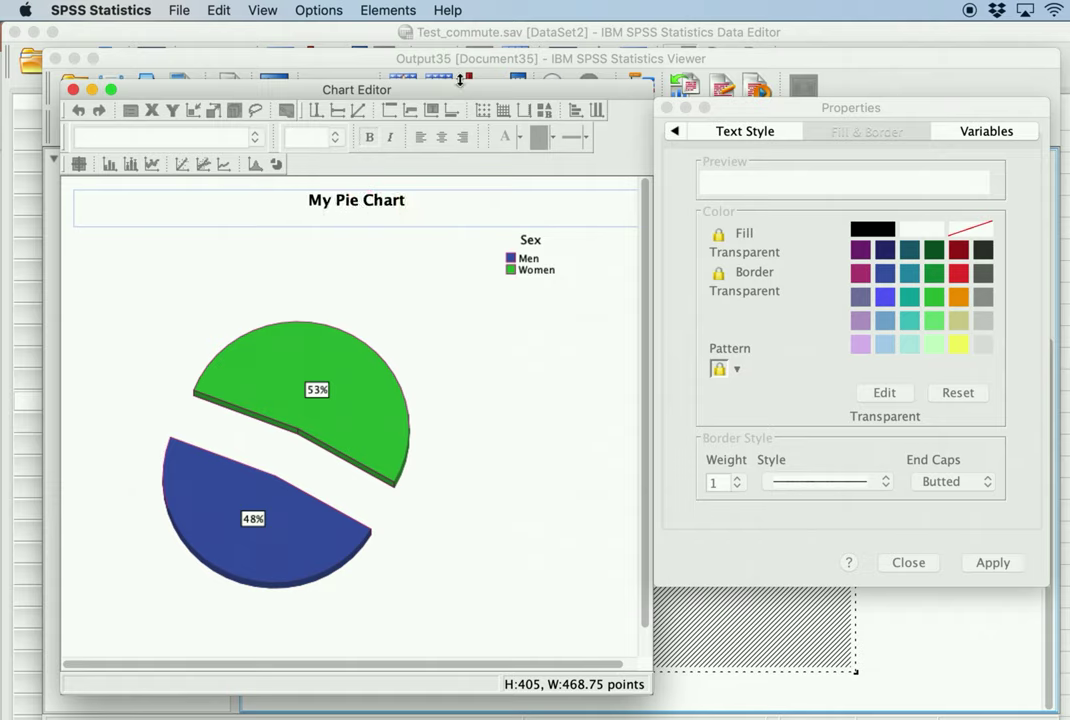
# Insert a text box with its default text at the title of the pie chart.
pyautogui.click(431, 110)
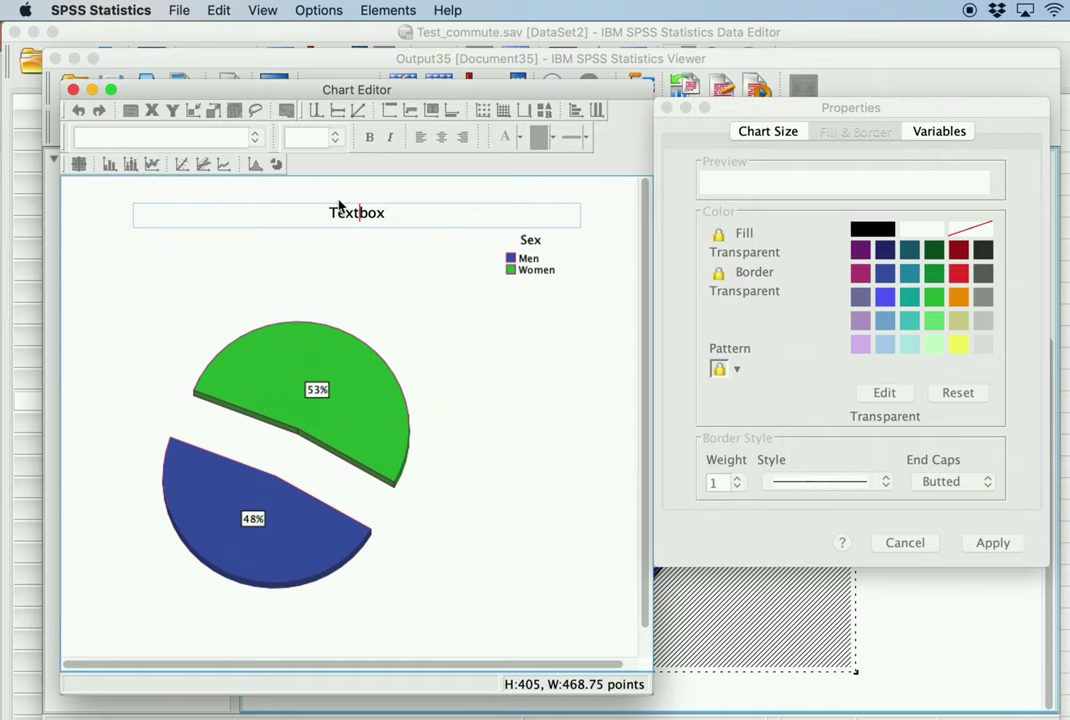
pyautogui.click(351, 233)
pyautogui.click(393, 215)
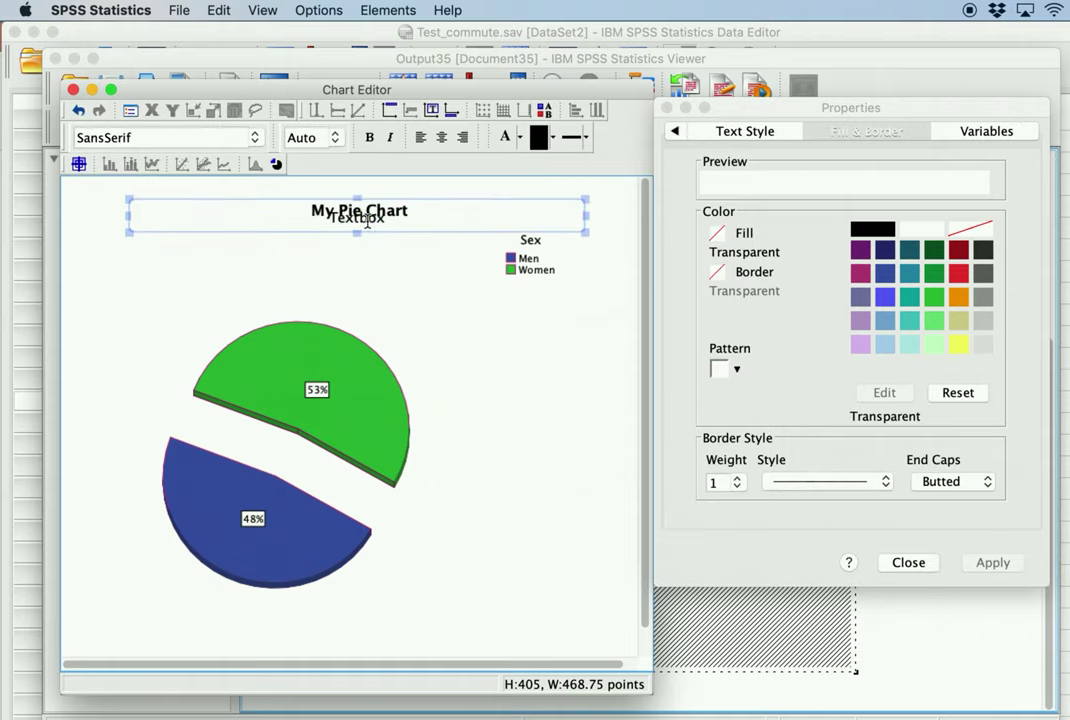
pyautogui.click(363, 234)
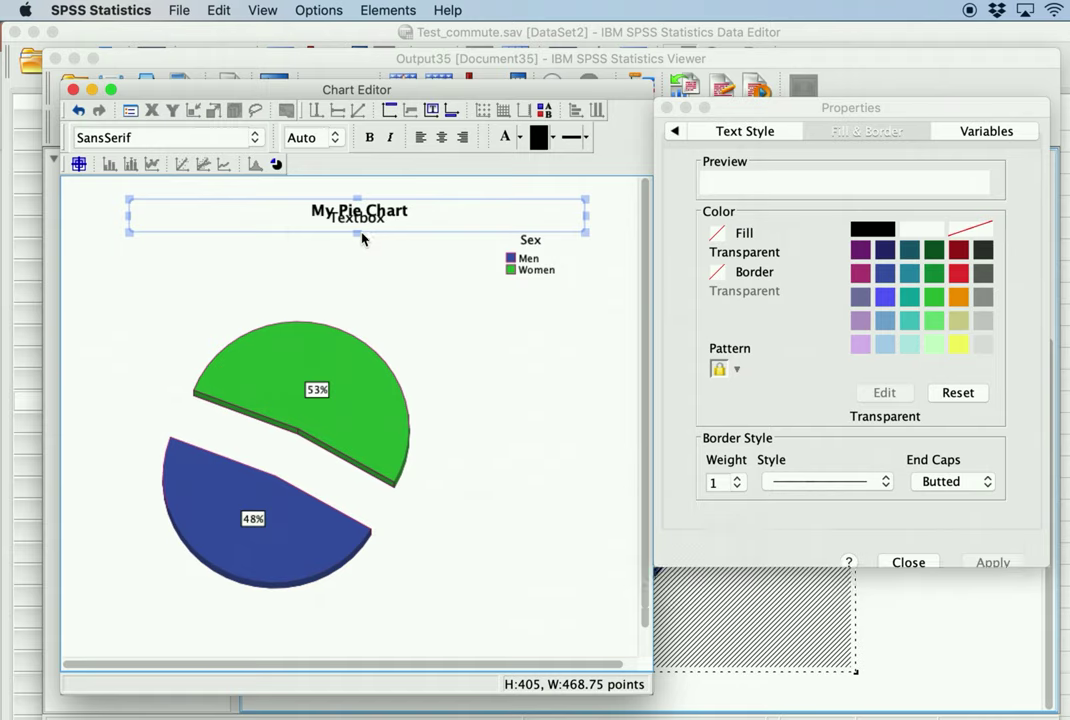
# Try a footnote with its default text below the pie chart, and undo its insertion.
pyautogui.click(454, 116)
pyautogui.click(357, 635)
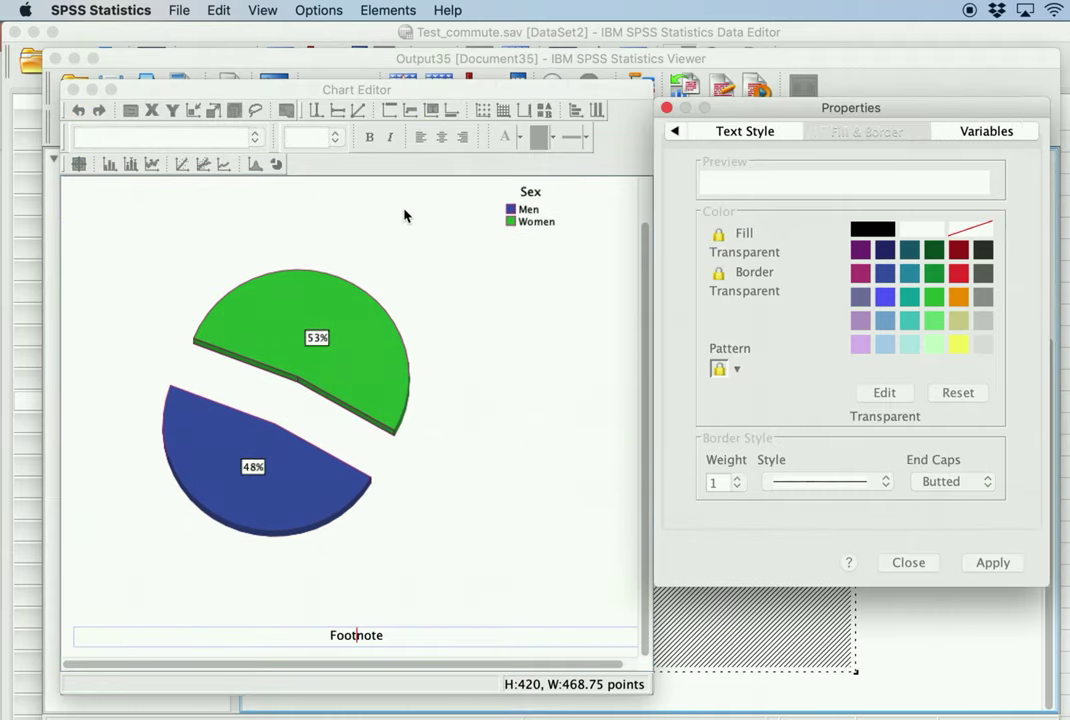
pyautogui.click(595, 300)
pyautogui.click(259, 270)
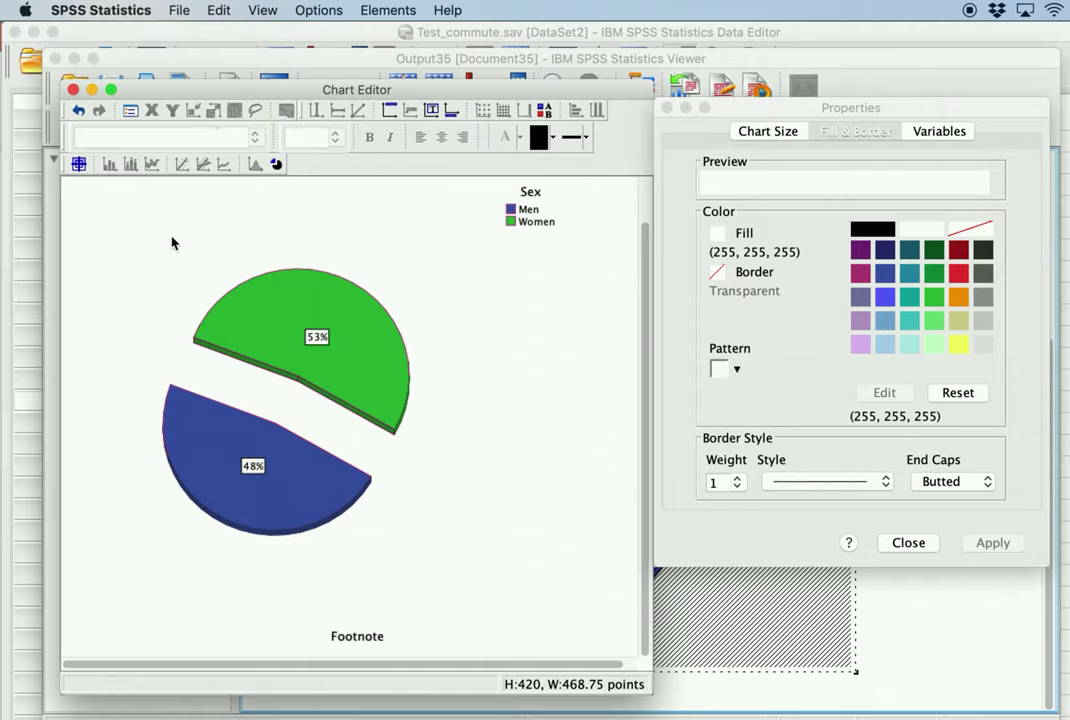
pyautogui.click(79, 113)
pyautogui.click(80, 112)
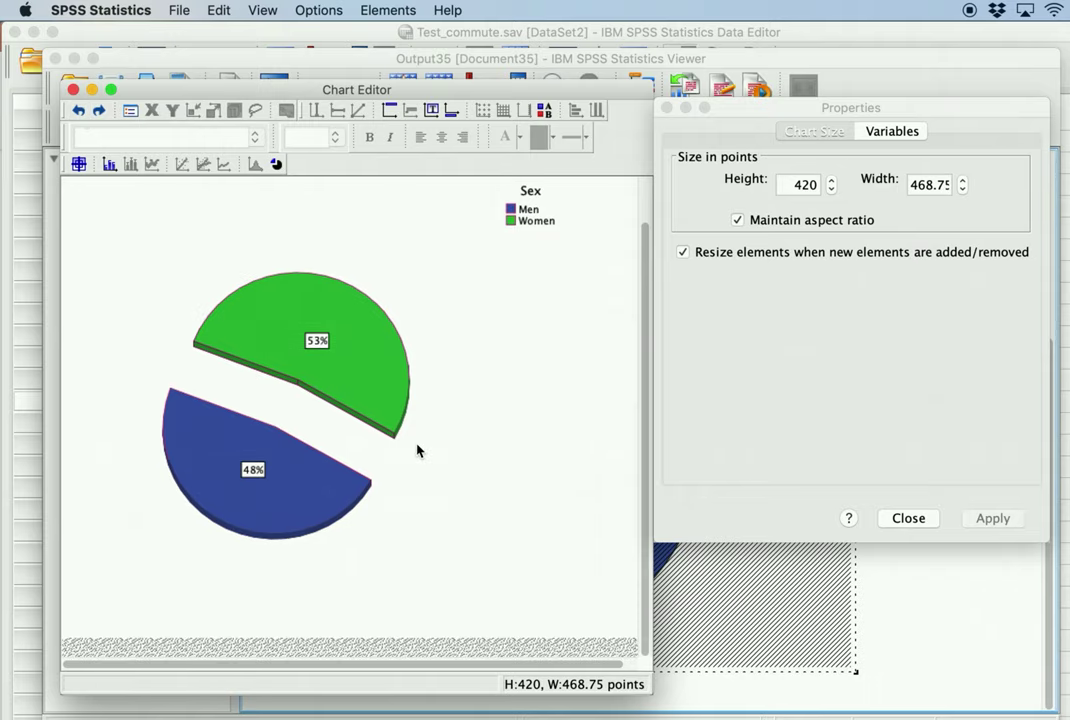
# Close the chart properties and the Chart Editor to return to the edited pie chart in the output.
pyautogui.click(931, 518)
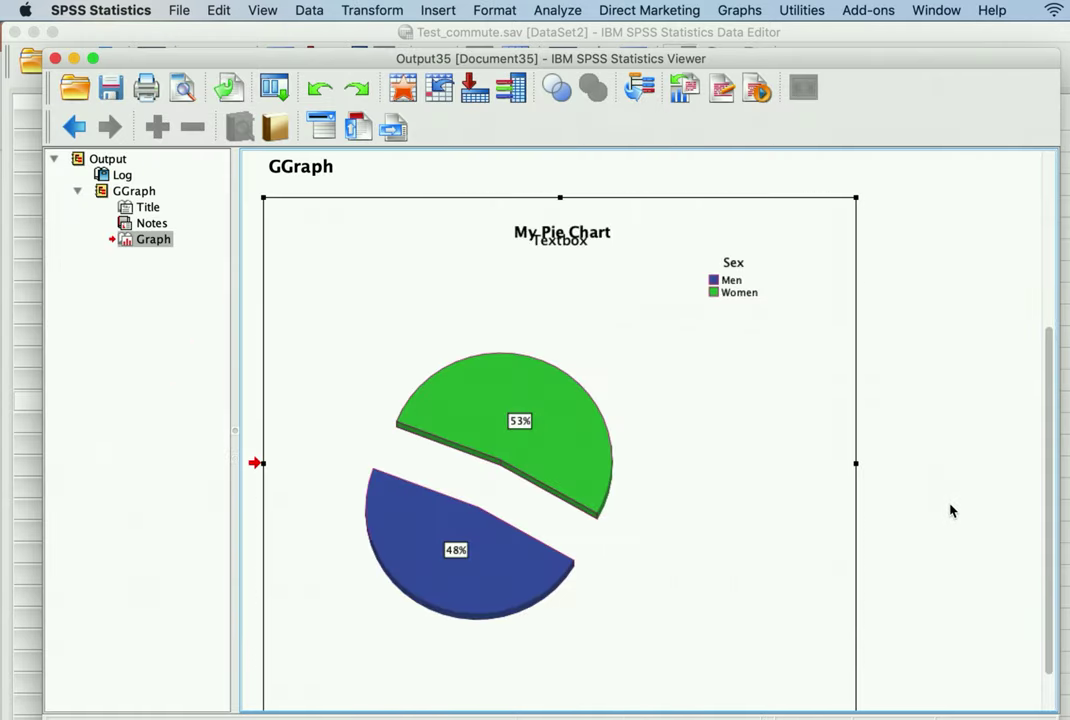
pyautogui.click(950, 511)
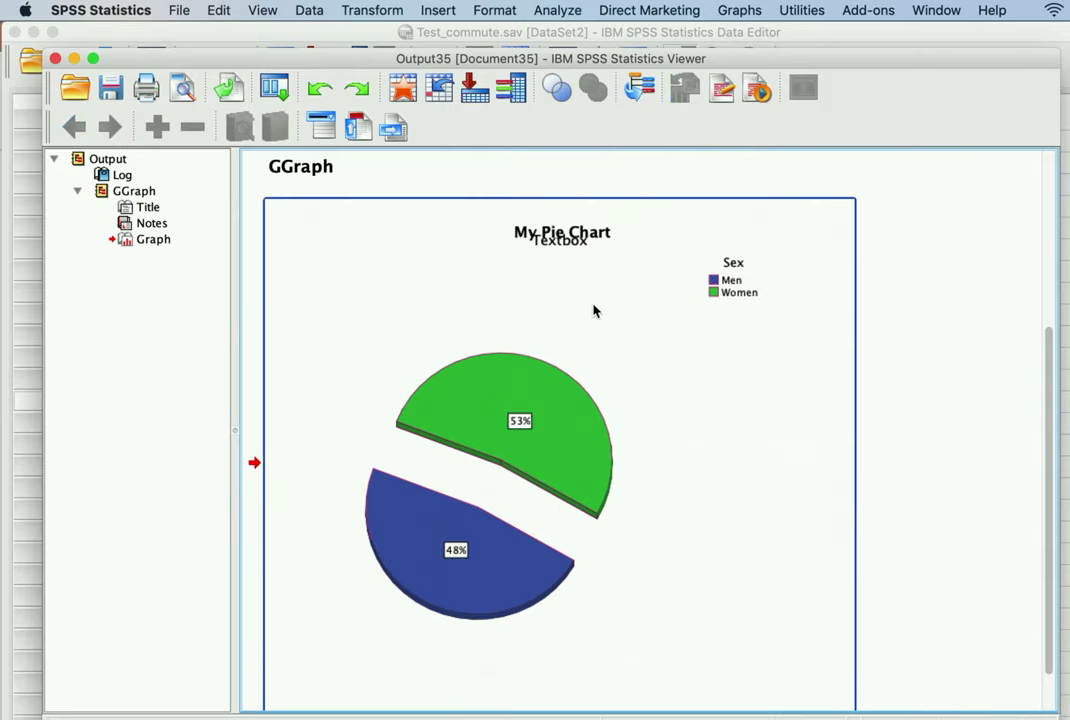
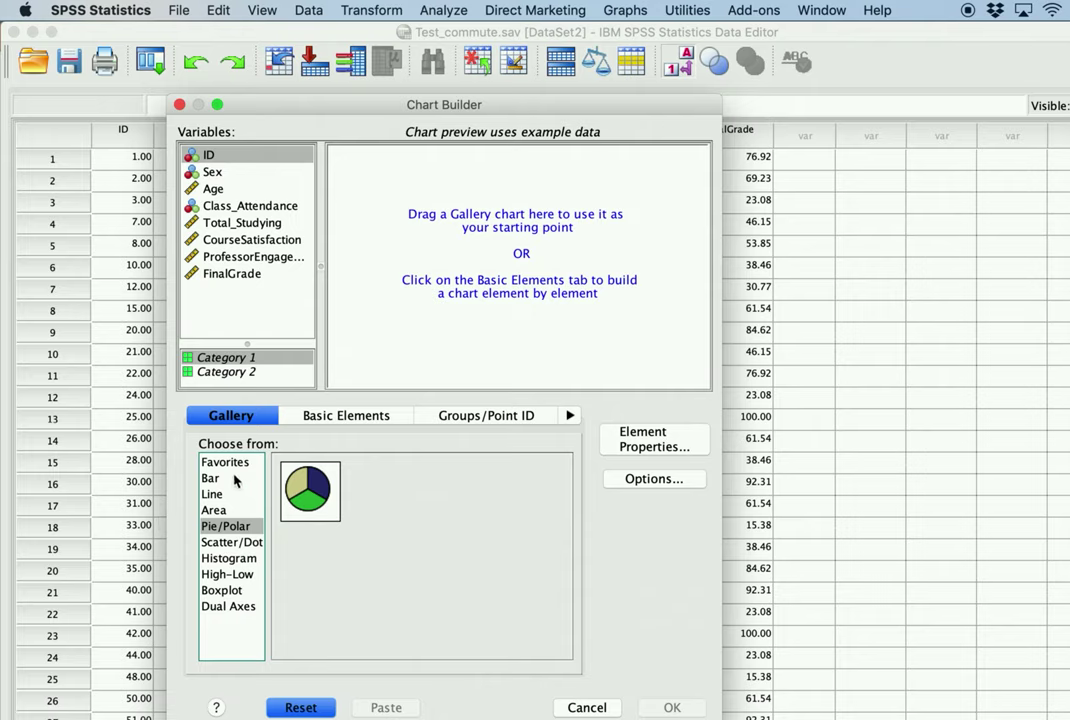
# Generate a simple bar chart with Class_Attendance on the x-axis and bring the chart into view in the output.
pyautogui.click(228, 479)
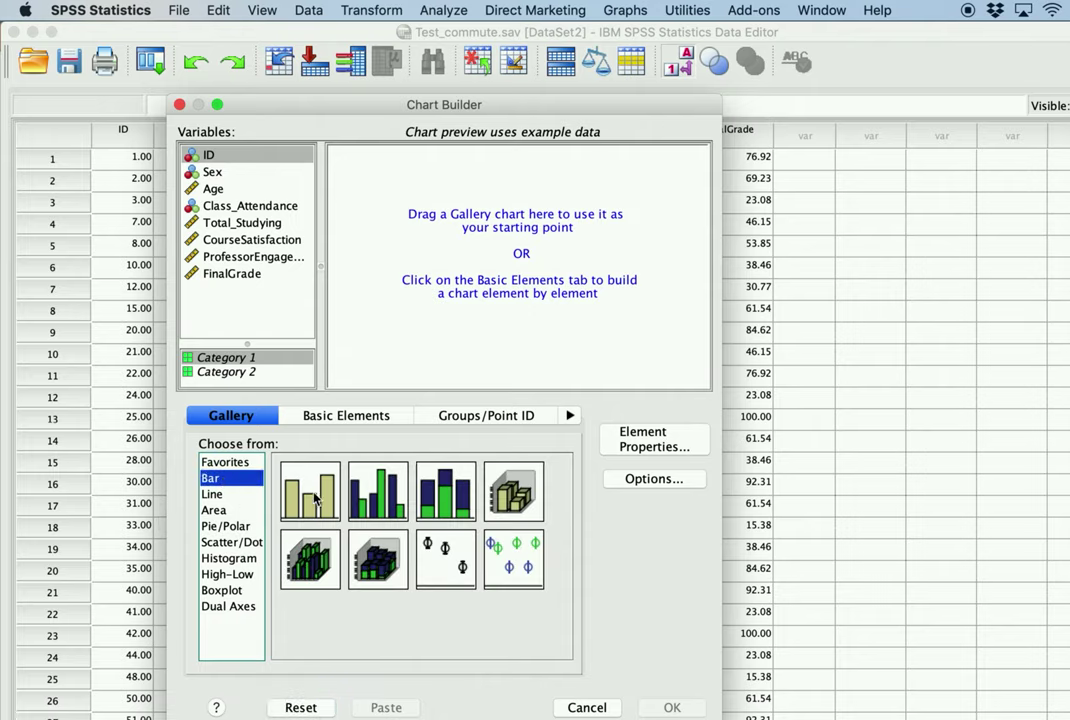
pyautogui.moveTo(310, 490); pyautogui.dragTo(451, 343)
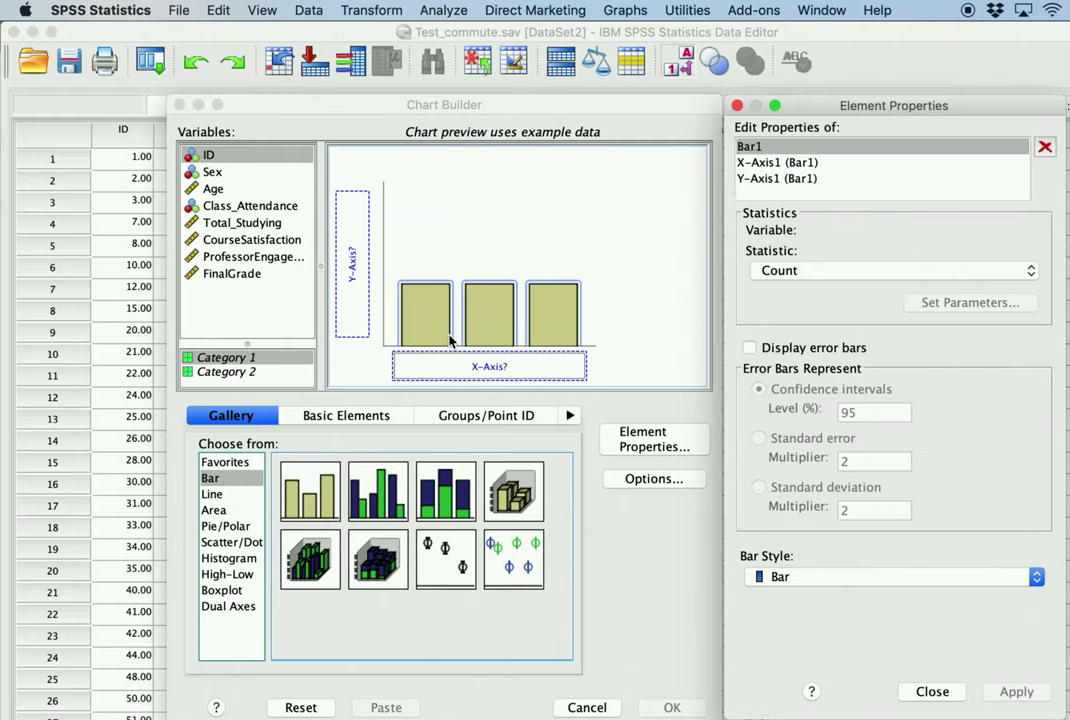
pyautogui.moveTo(218, 205); pyautogui.dragTo(435, 372)
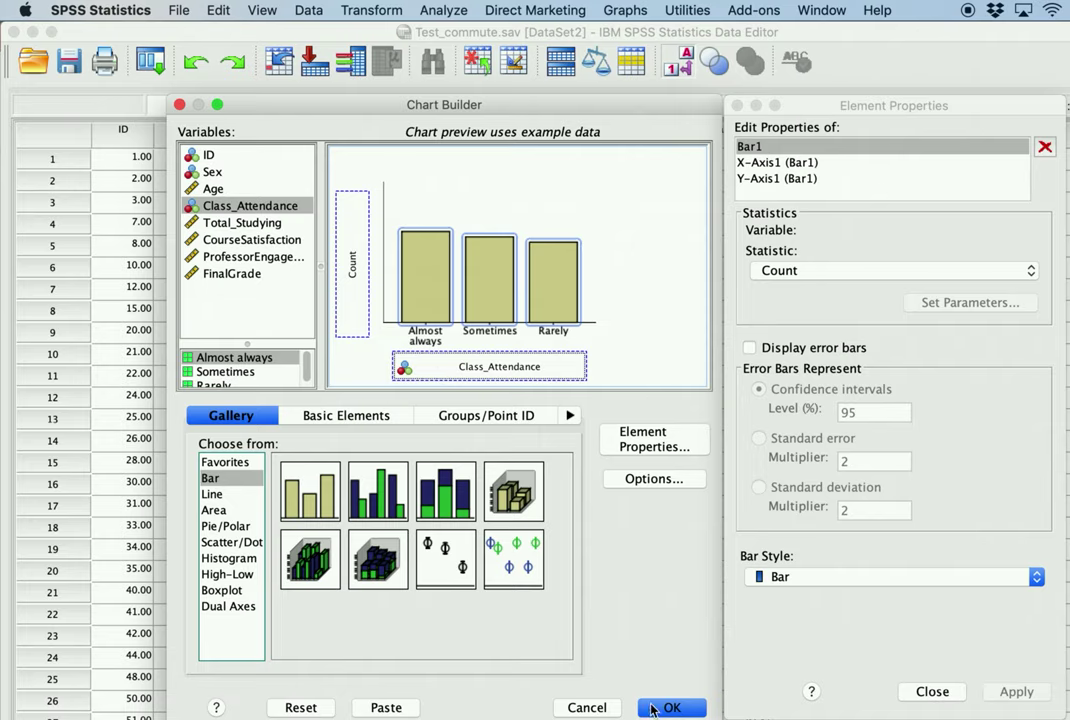
pyautogui.click(672, 707)
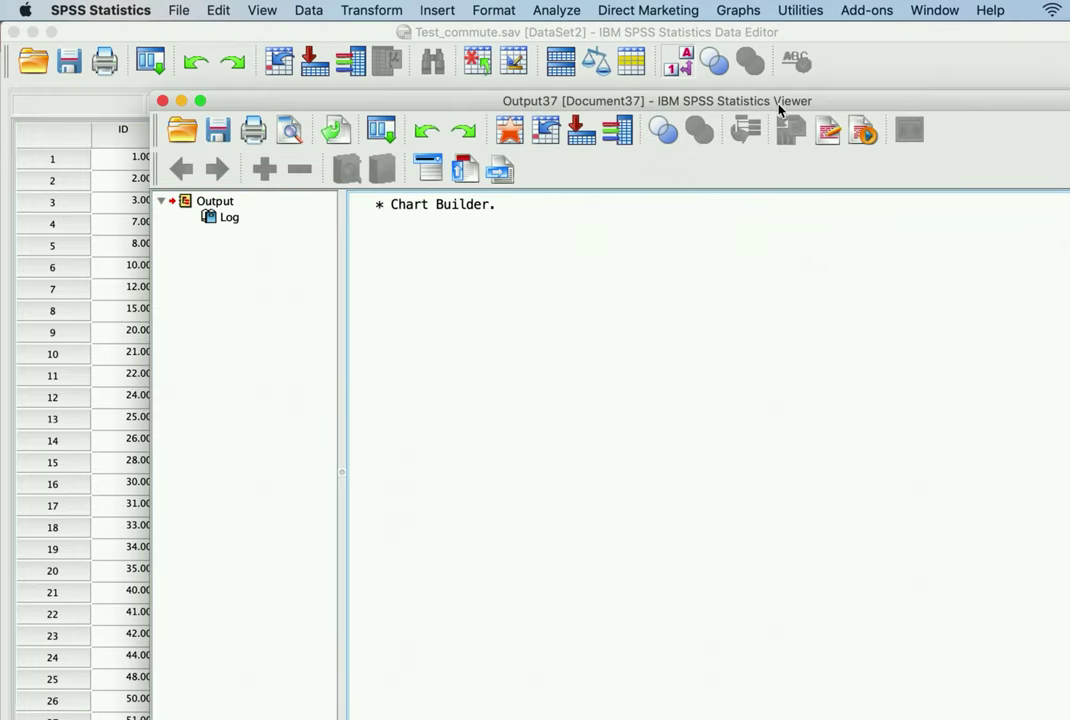
pyautogui.moveTo(786, 100); pyautogui.dragTo(676, 66)
pyautogui.scroll(-5, 619, 497)
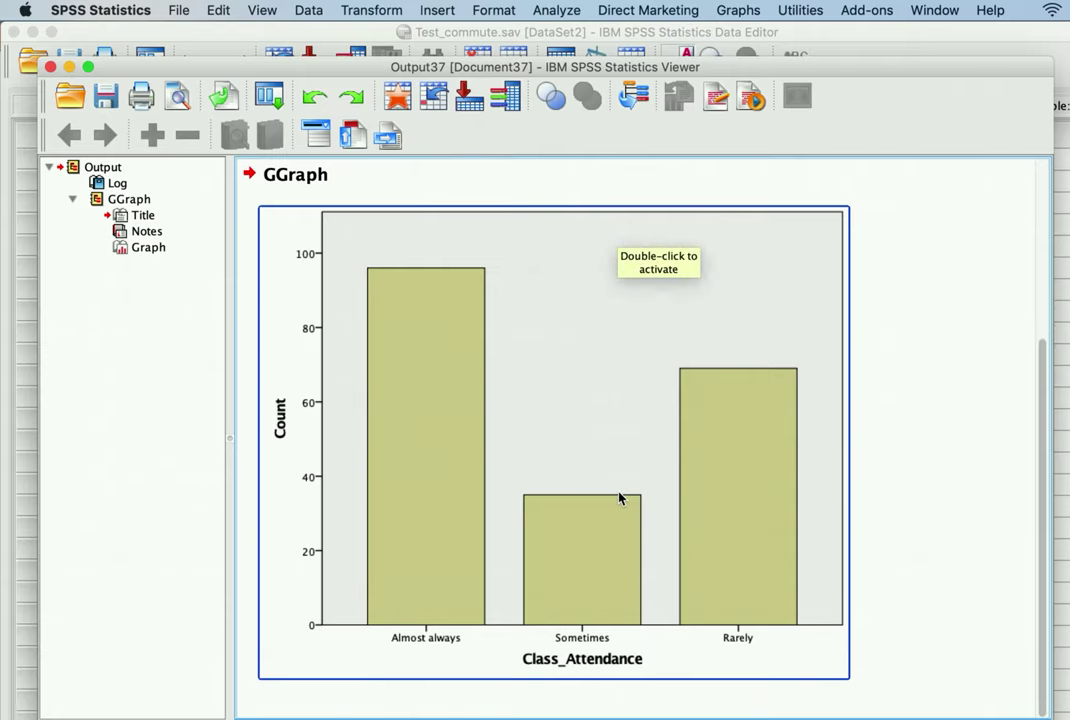
pyautogui.scroll(4, 619, 497)
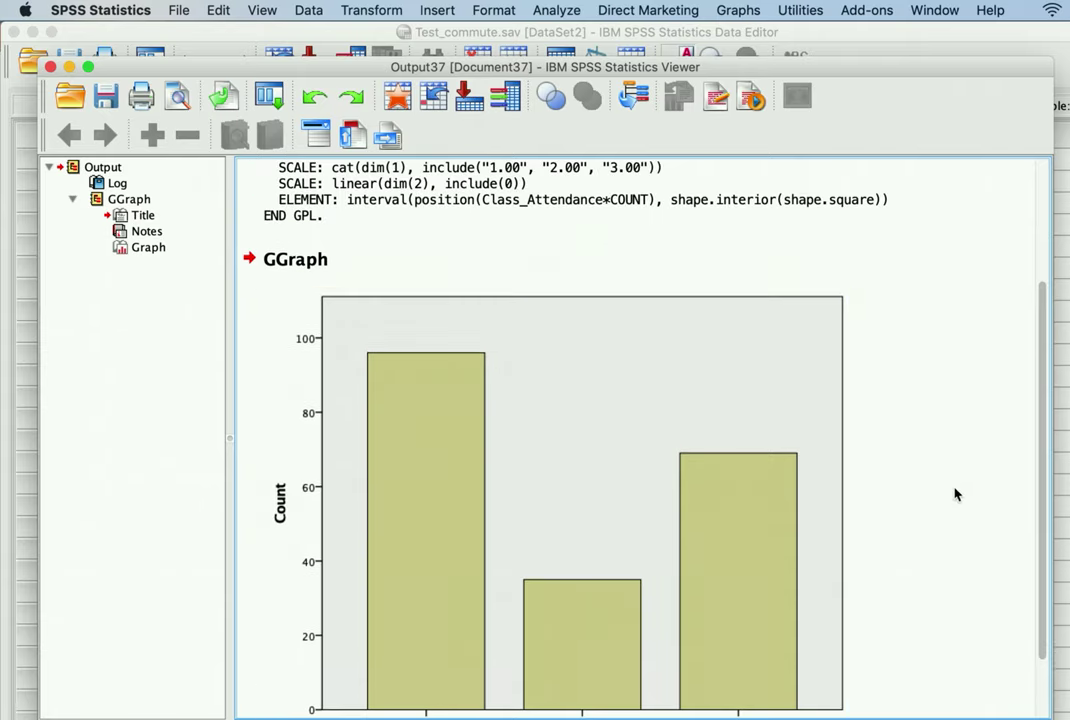
pyautogui.scroll(-2, 955, 492)
pyautogui.click(545, 633)
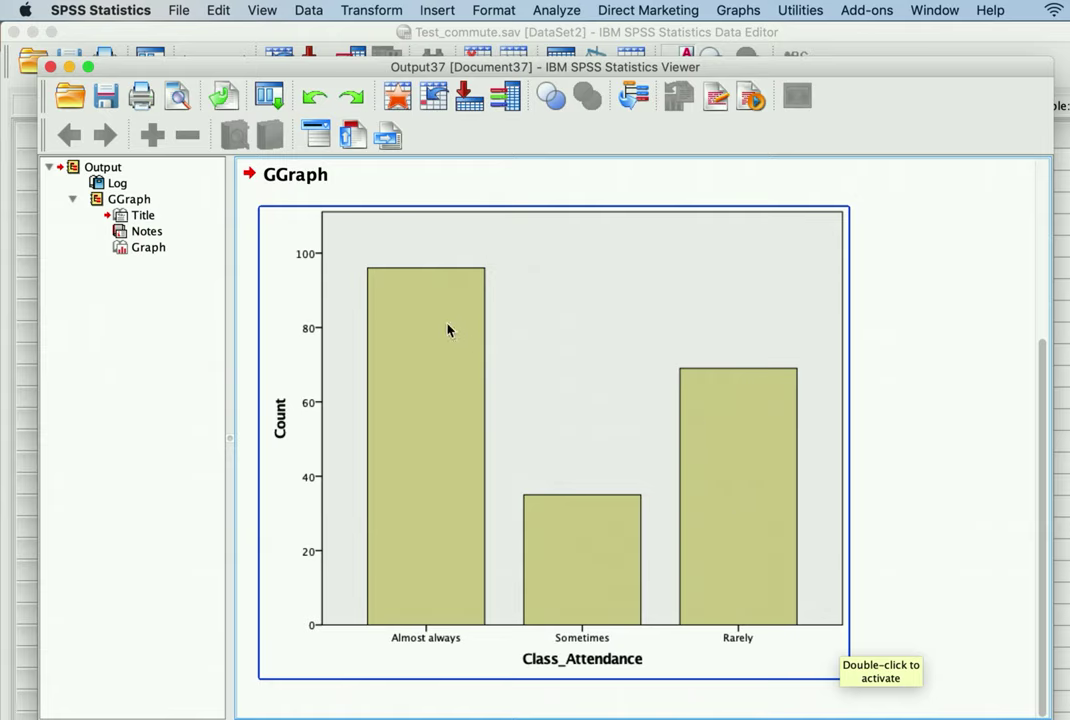
# Show count data labels on the bars of the Class_Attendance chart, and close the output without saving.
pyautogui.click(1000, 558)
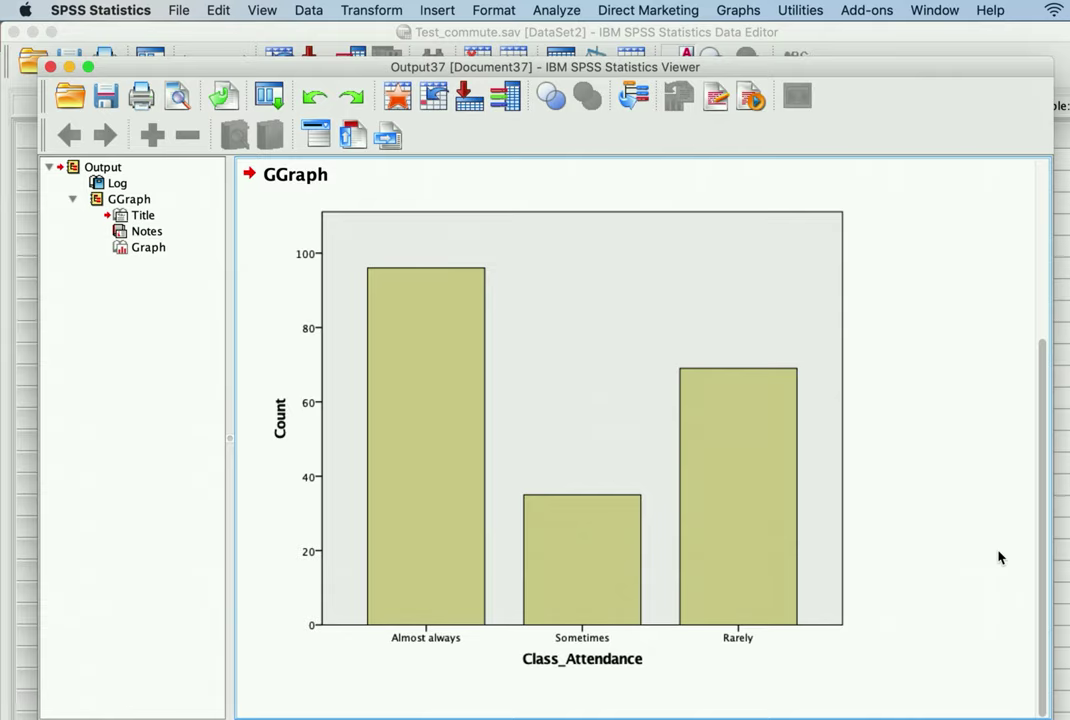
pyautogui.click(506, 248)
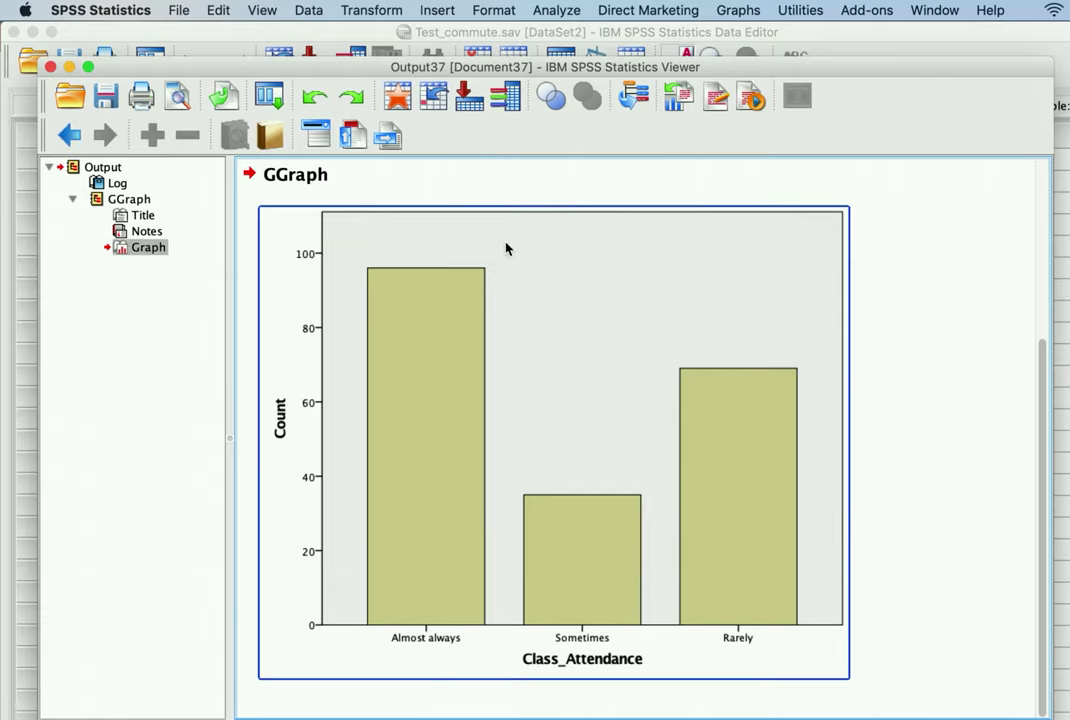
pyautogui.doubleClick(506, 248)
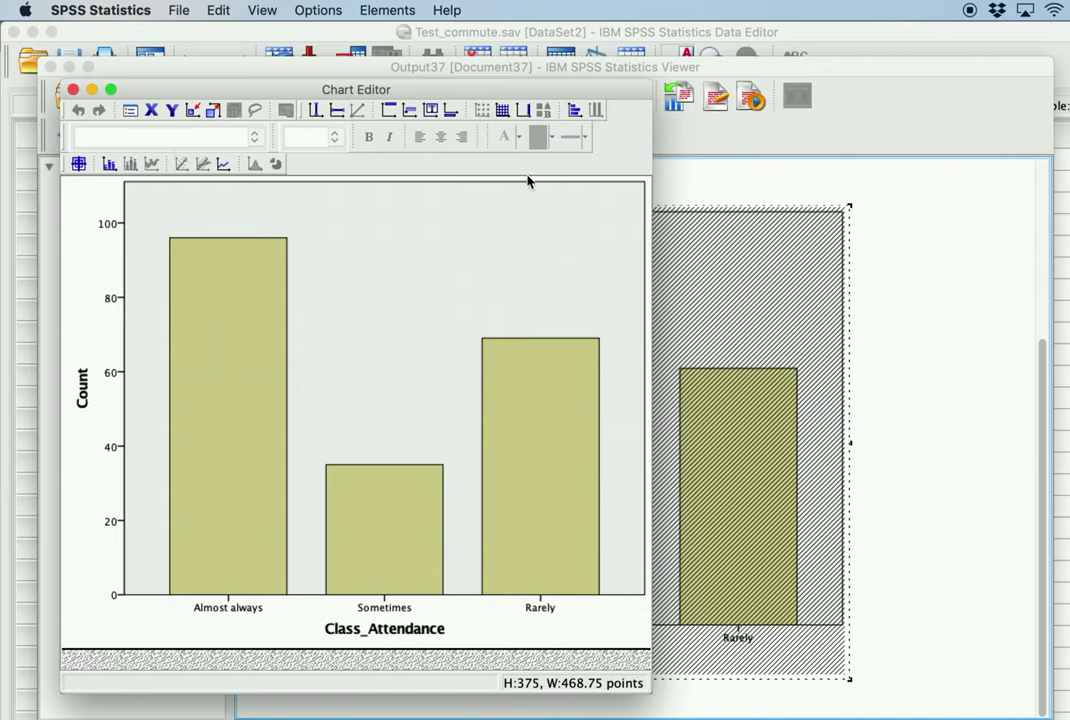
pyautogui.click(108, 164)
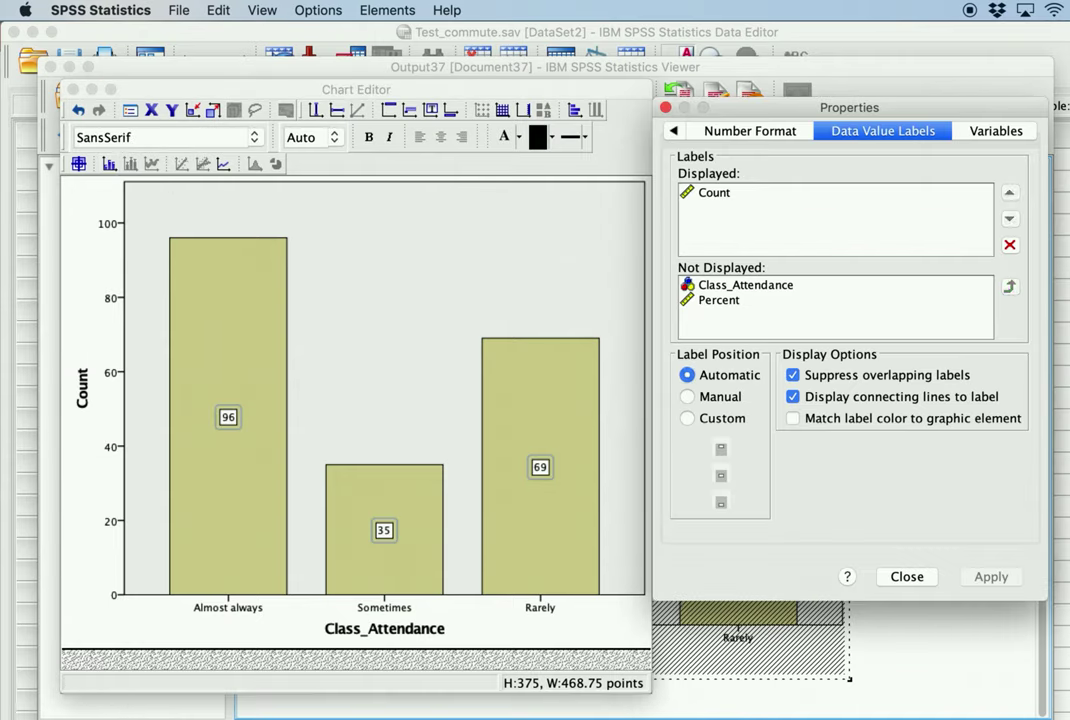
pyautogui.click(906, 577)
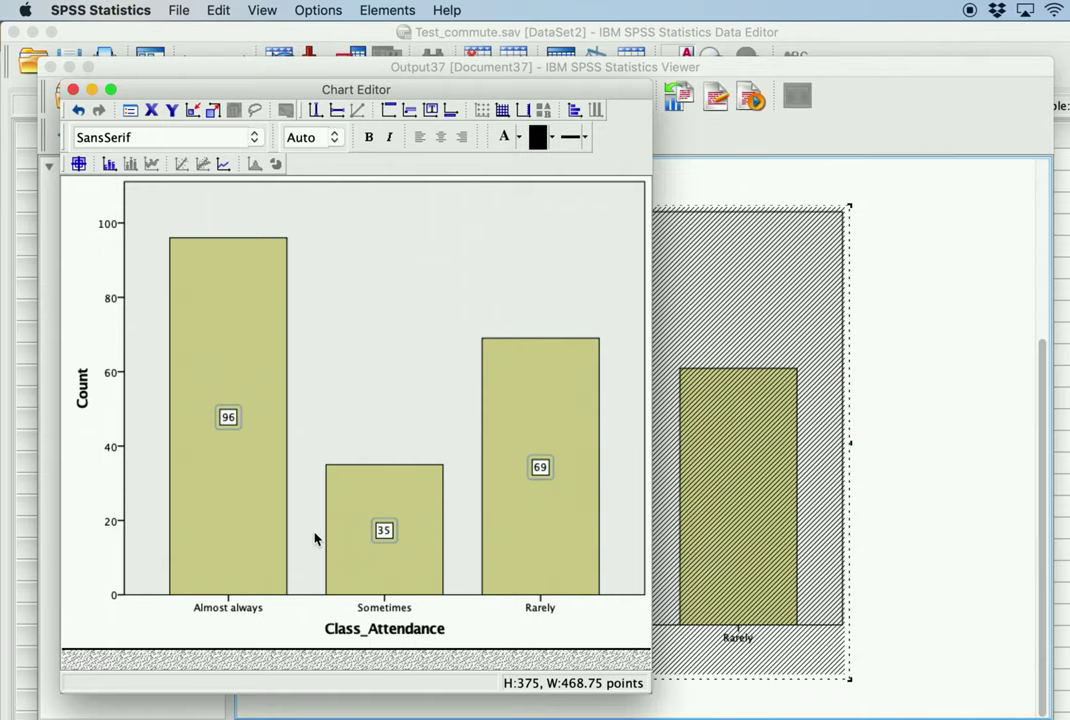
pyautogui.click(50, 68)
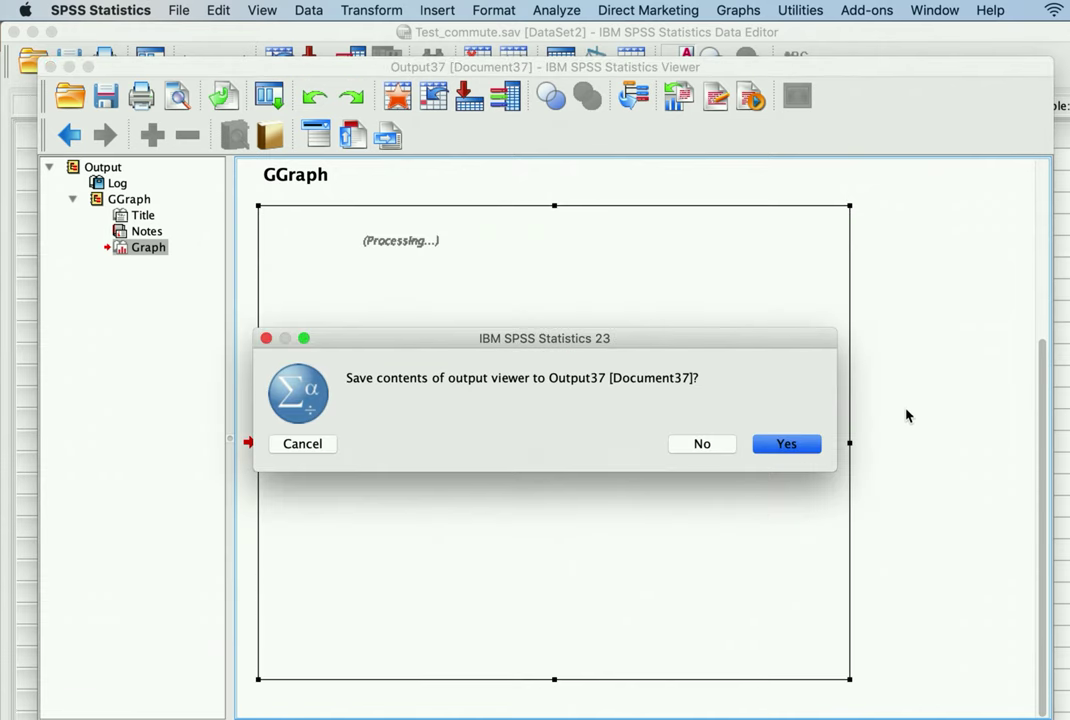
pyautogui.click(703, 444)
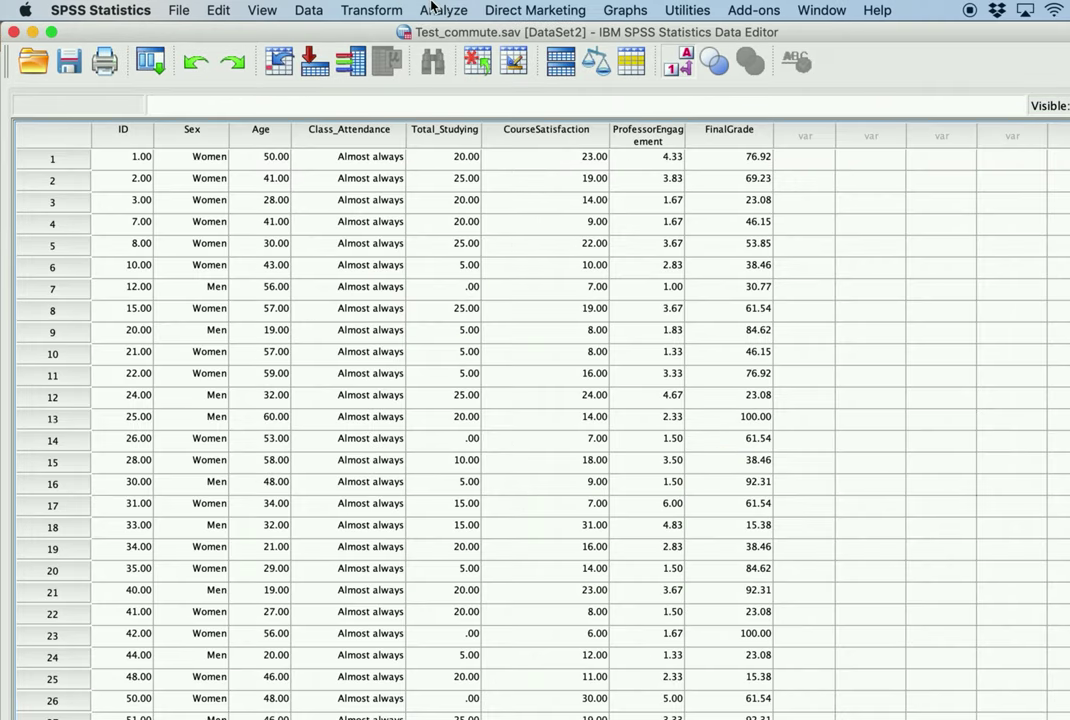
# Reset the previous setup in the Chart Builder and place an empty clustered bar chart in the preview.
pyautogui.click(432, 9)
pyautogui.moveTo(625, 10)
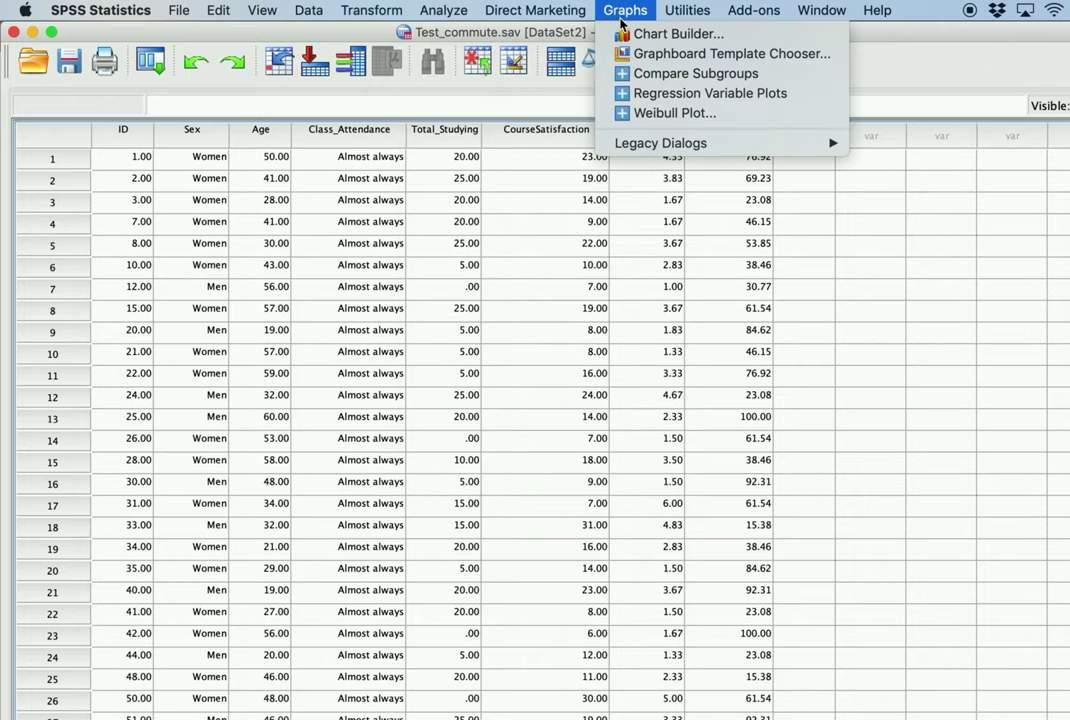
pyautogui.click(648, 36)
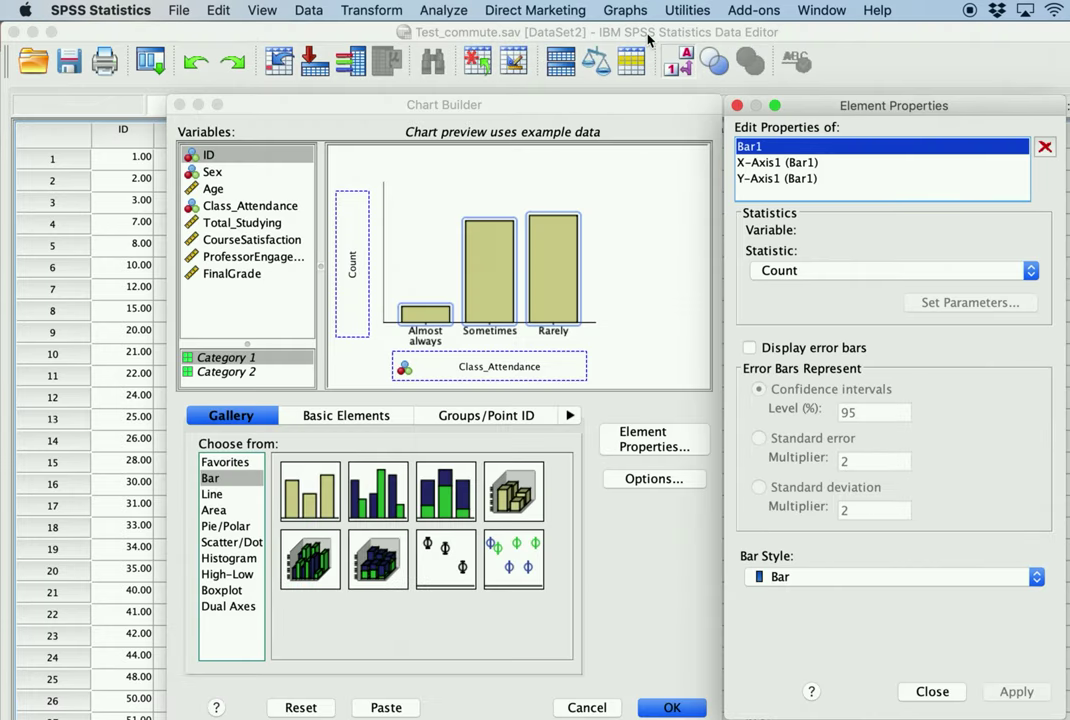
pyautogui.moveTo(611, 100); pyautogui.dragTo(589, 96)
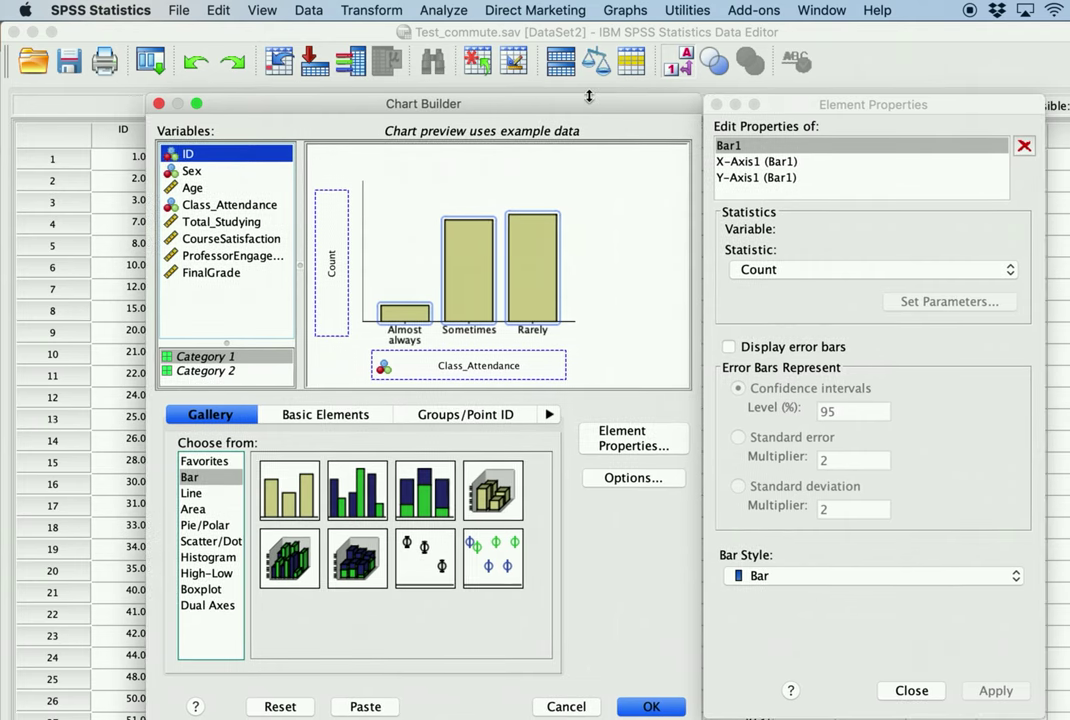
pyautogui.click(352, 487)
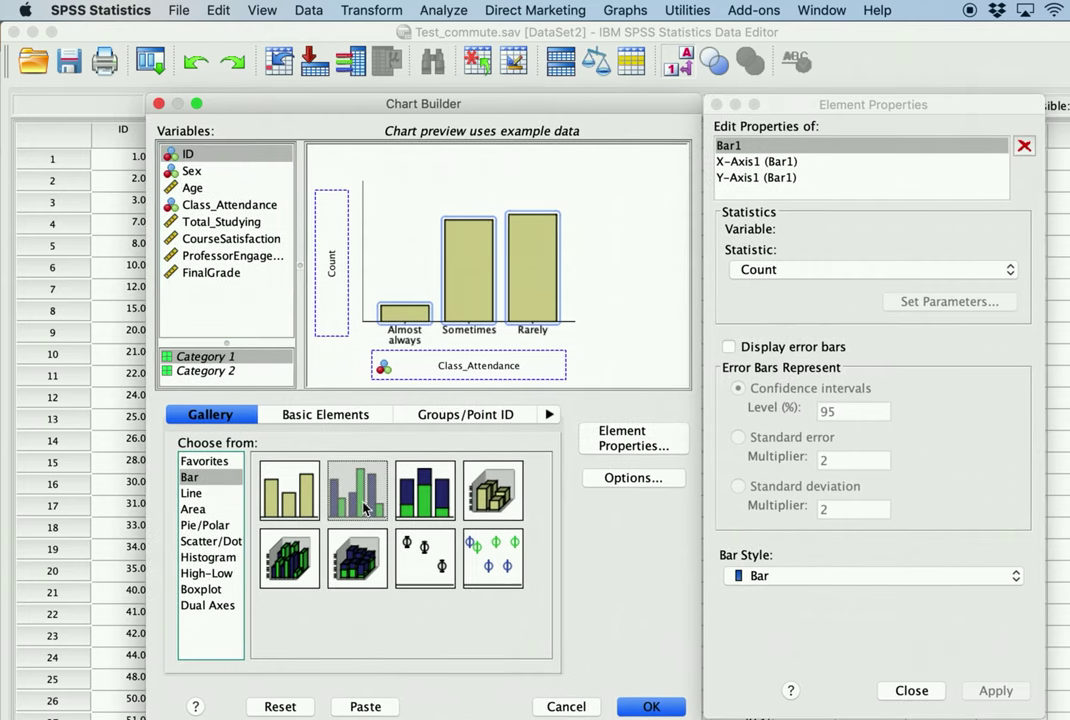
pyautogui.moveTo(365, 508); pyautogui.dragTo(370, 270)
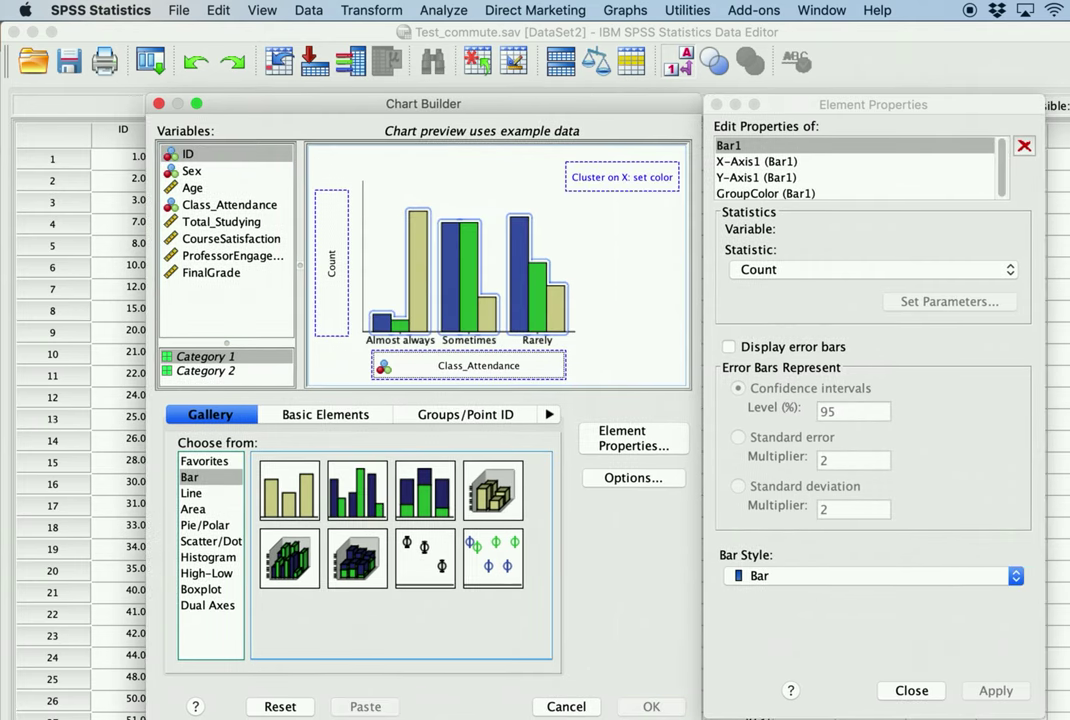
pyautogui.click(292, 709)
pyautogui.moveTo(357, 490); pyautogui.dragTo(453, 292)
pyautogui.click(455, 292)
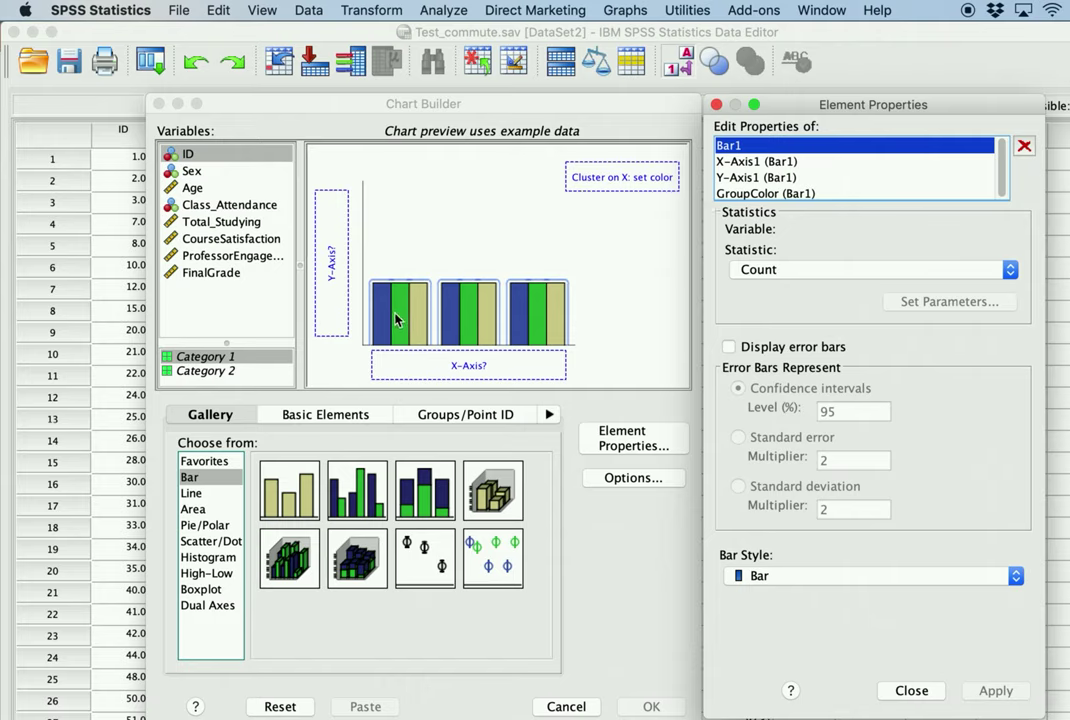
# Assign Sex to the cluster colour and Class_Attendance to the x-axis of the clustered bar chart.
pyautogui.click(192, 172)
pyautogui.moveTo(195, 175); pyautogui.dragTo(627, 192)
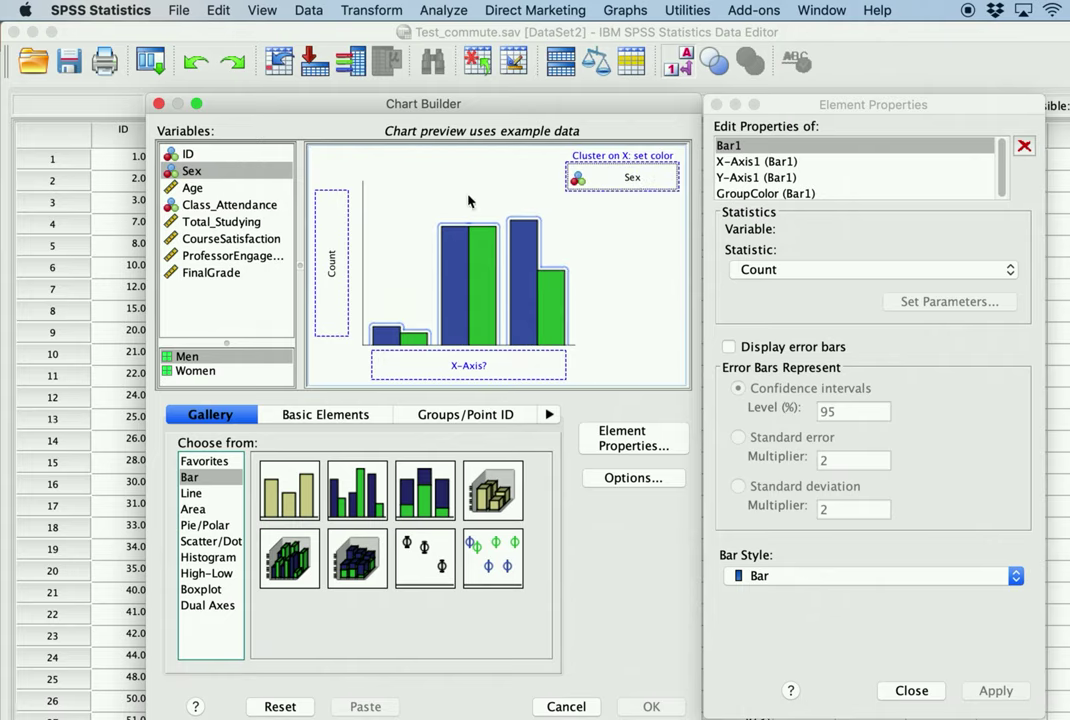
pyautogui.moveTo(215, 205); pyautogui.dragTo(415, 361)
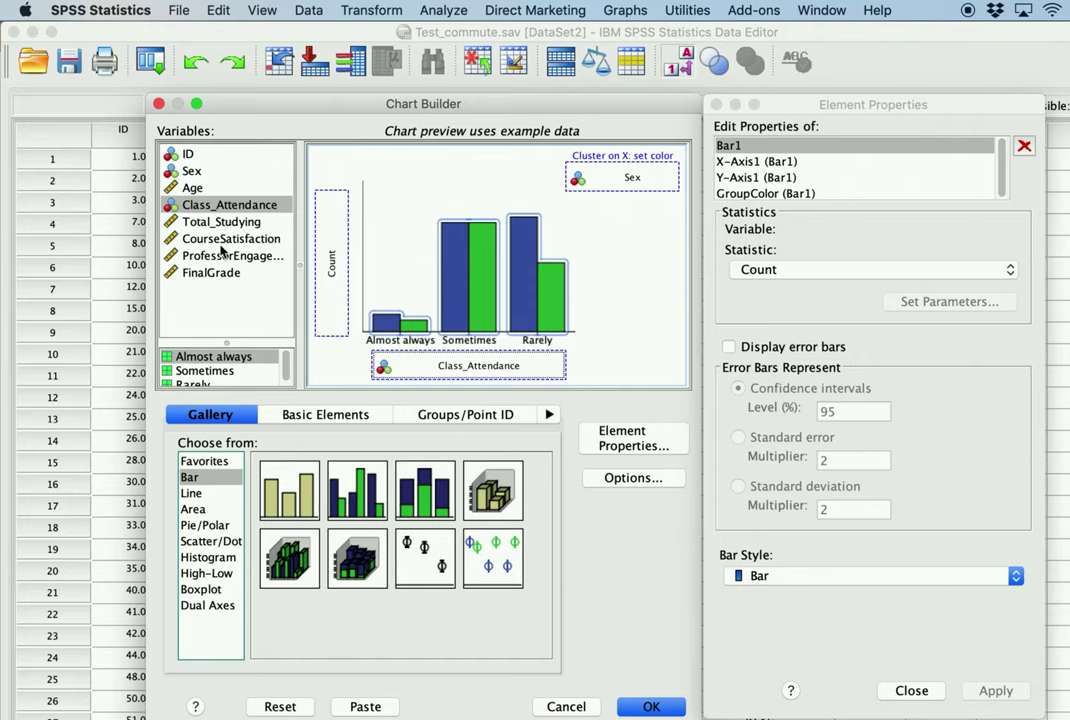
# Swap the variables to cluster by Class_Attendance with Sex on the x-axis, and generate the clustered bar chart.
pyautogui.moveTo(211, 204); pyautogui.dragTo(630, 180)
pyautogui.click(187, 188)
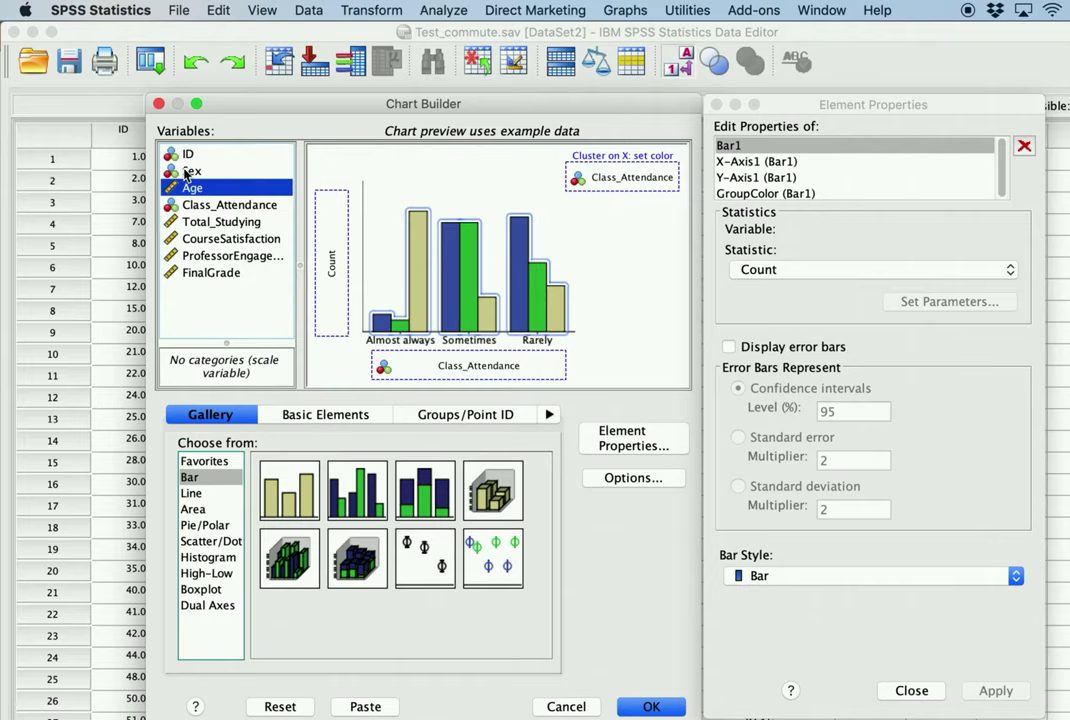
pyautogui.click(192, 171)
pyautogui.moveTo(193, 172); pyautogui.dragTo(473, 373)
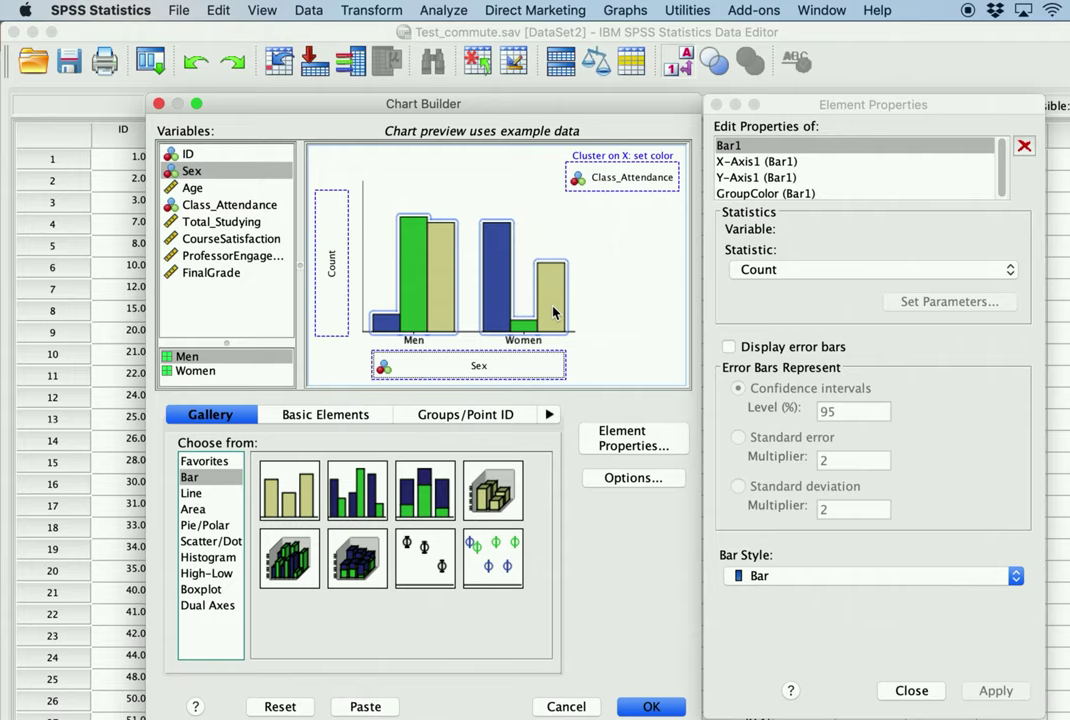
pyautogui.click(650, 706)
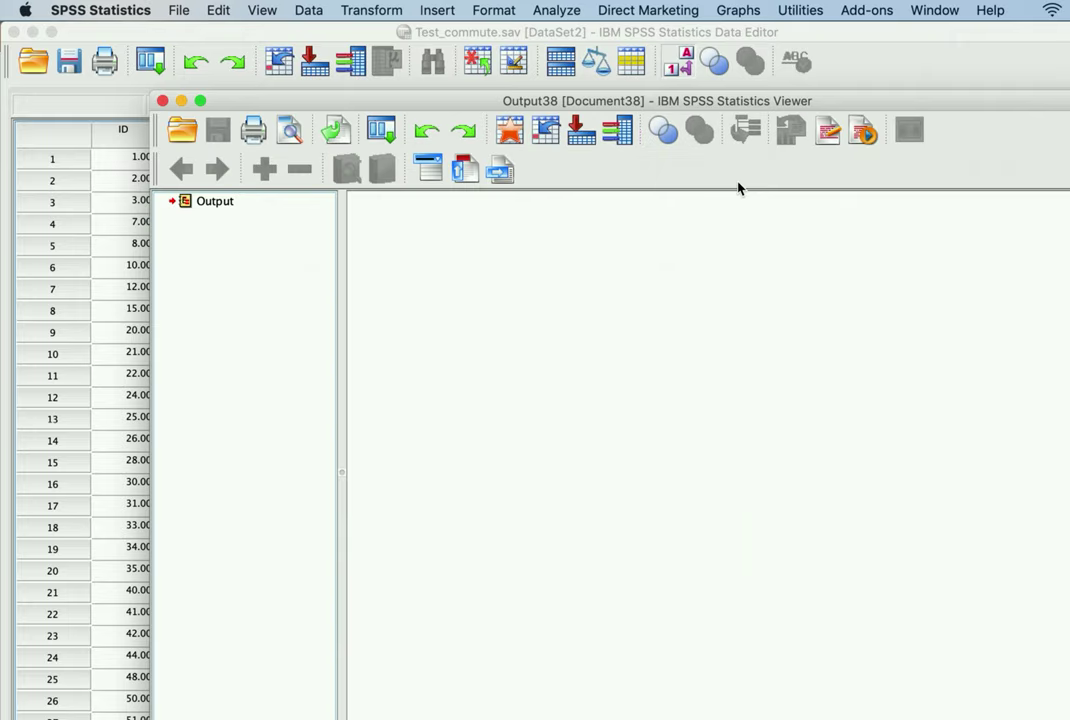
pyautogui.doubleClick(772, 102)
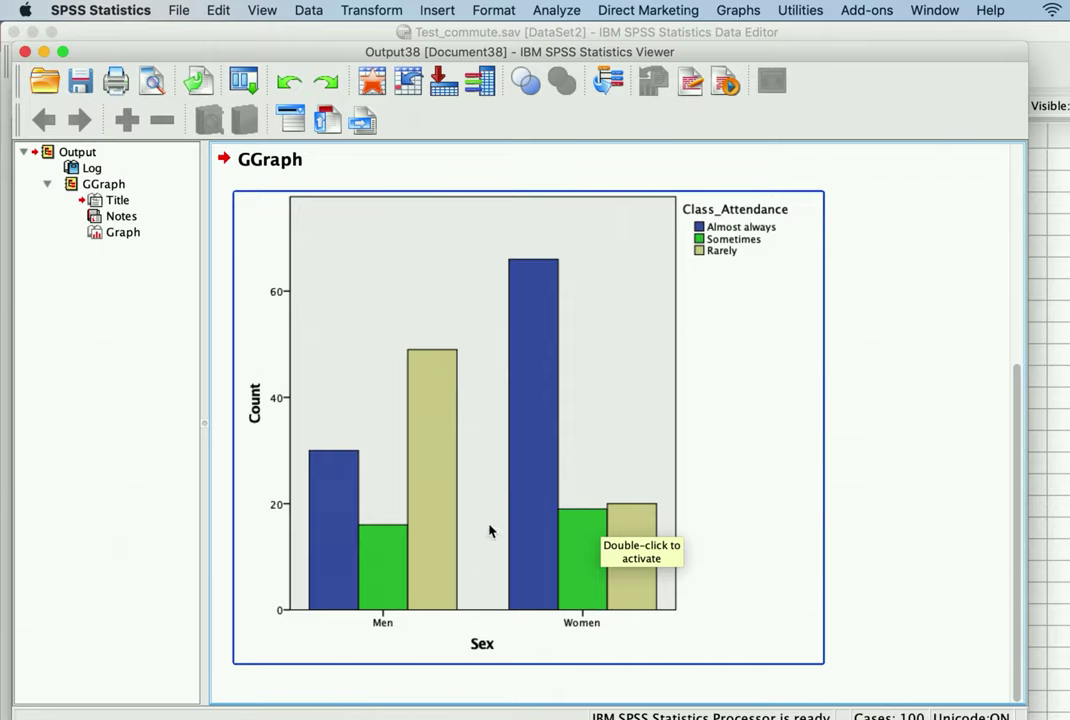
pyautogui.click(783, 178)
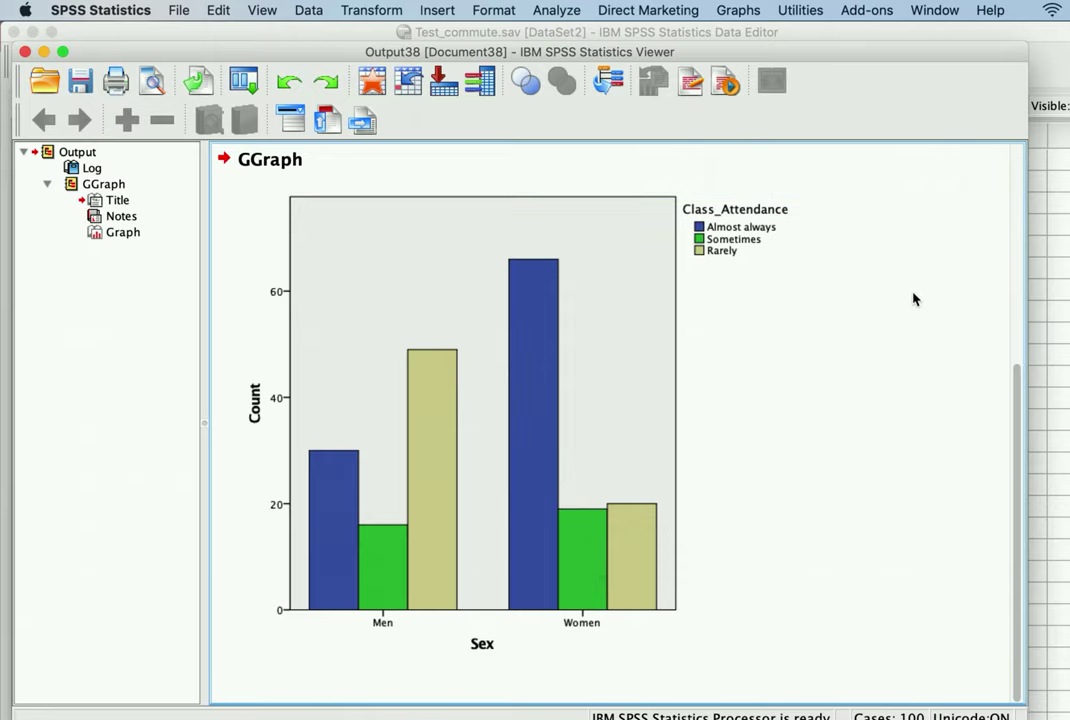
# Generate a second clustered bar chart with Sex as the cluster colour and Class_Attendance on the x-axis, and bring it into view.
pyautogui.click(556, 10)
pyautogui.moveTo(593, 54)
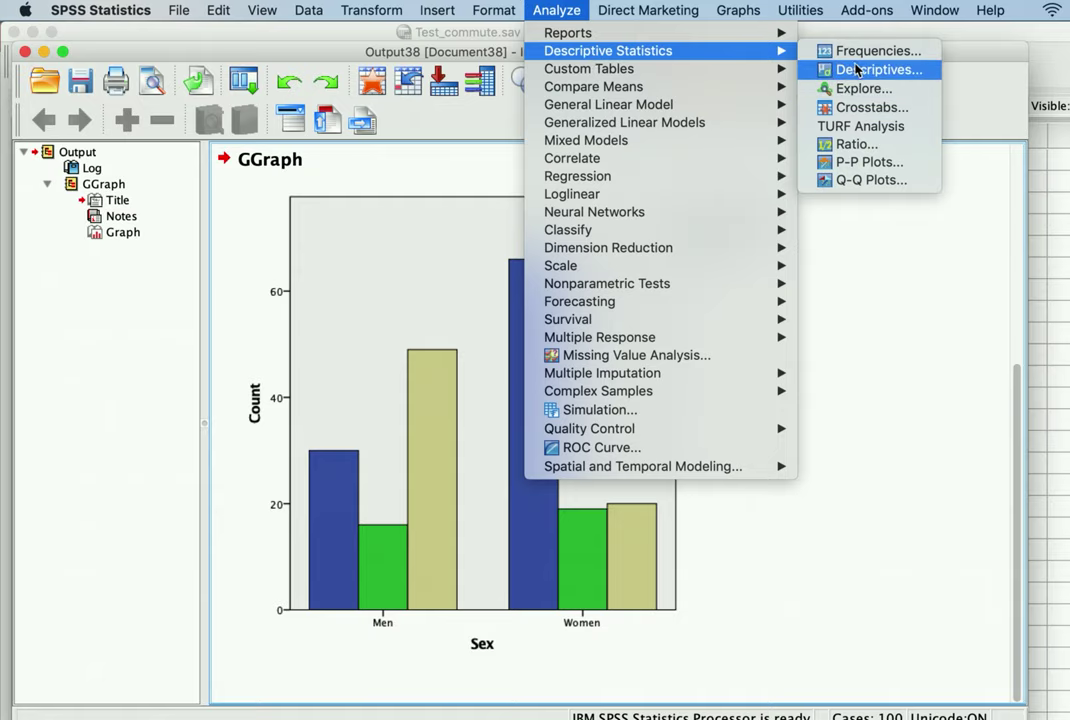
pyautogui.click(738, 10)
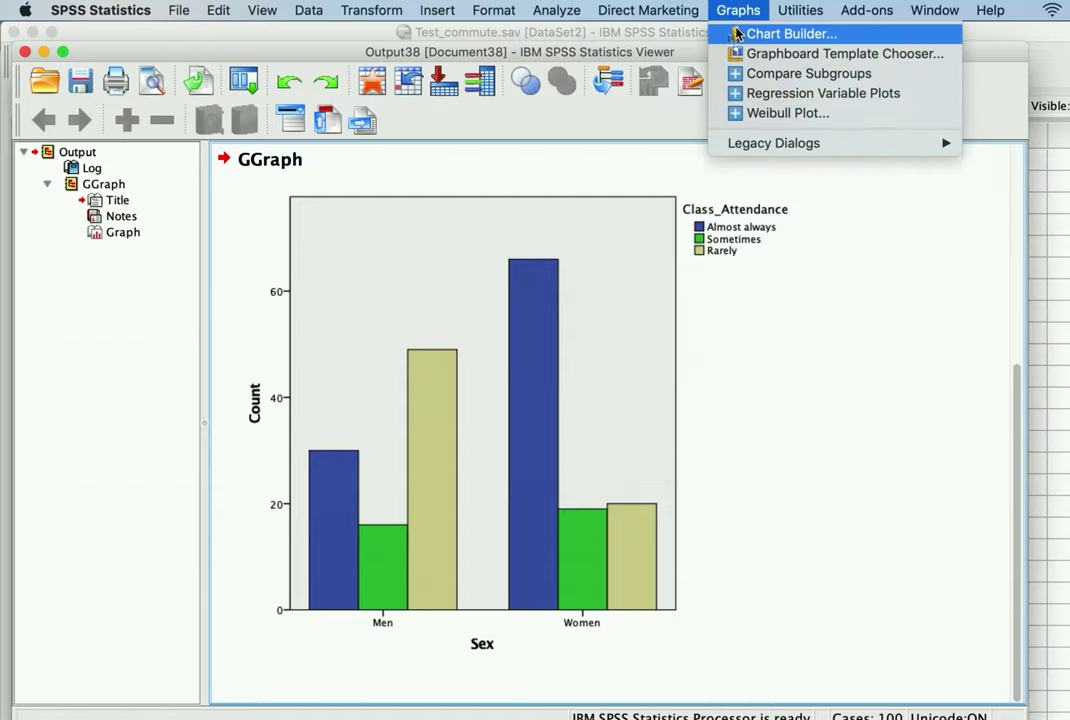
pyautogui.click(780, 34)
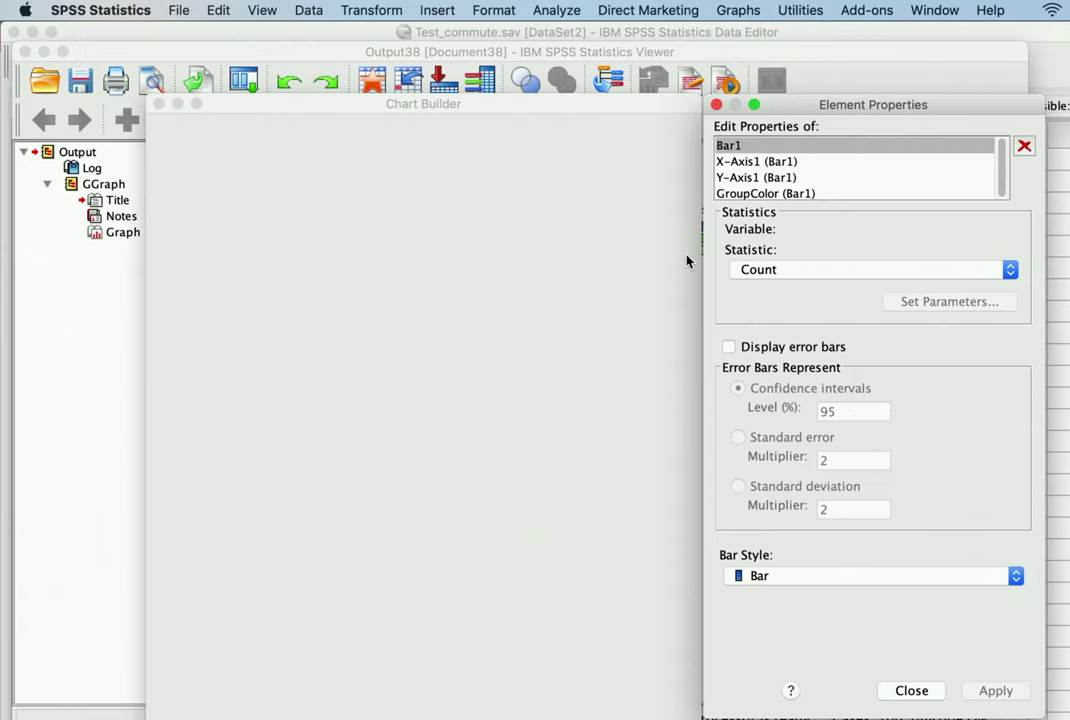
pyautogui.click(192, 187)
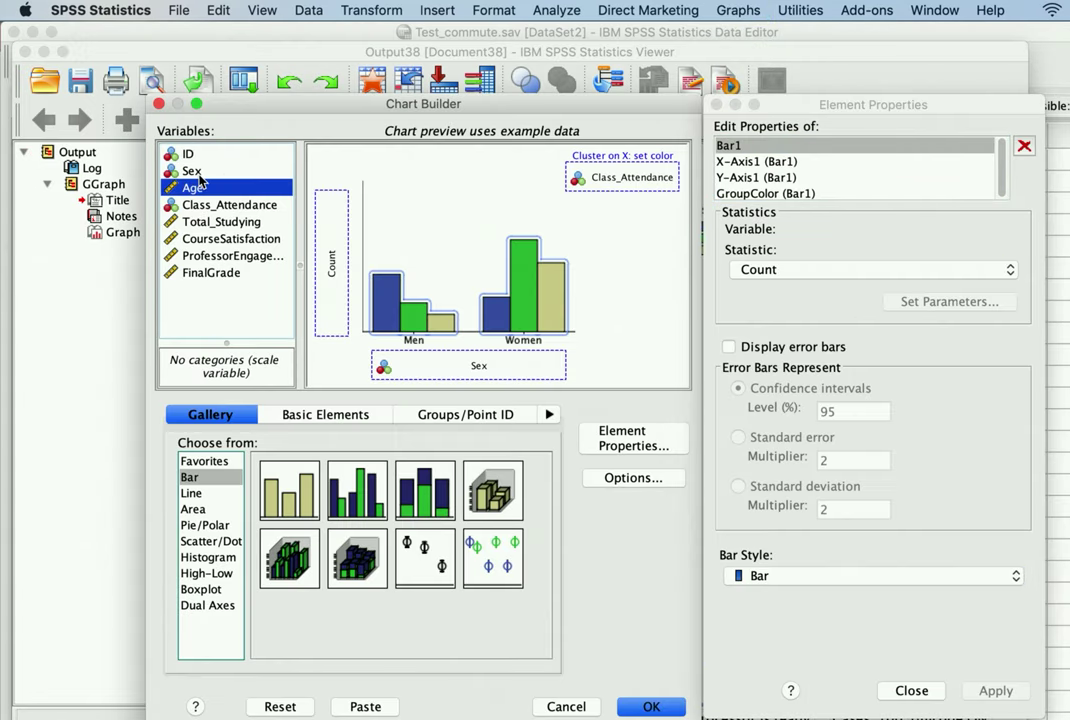
pyautogui.click(192, 171)
pyautogui.moveTo(195, 178); pyautogui.dragTo(615, 178)
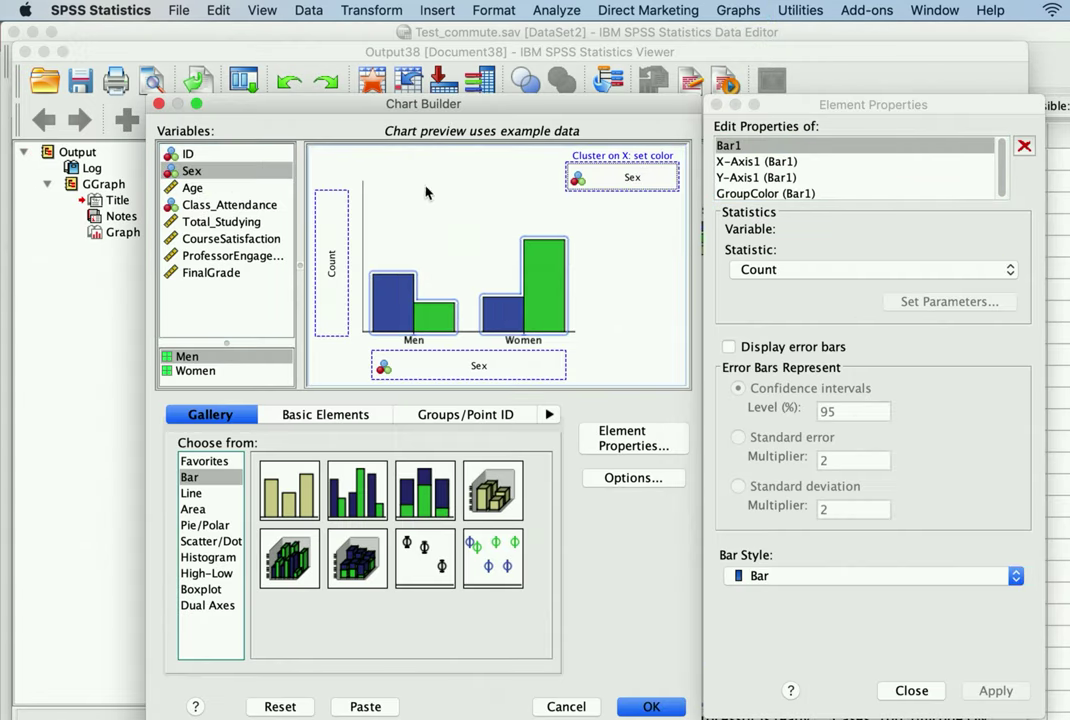
pyautogui.moveTo(208, 204); pyautogui.dragTo(442, 362)
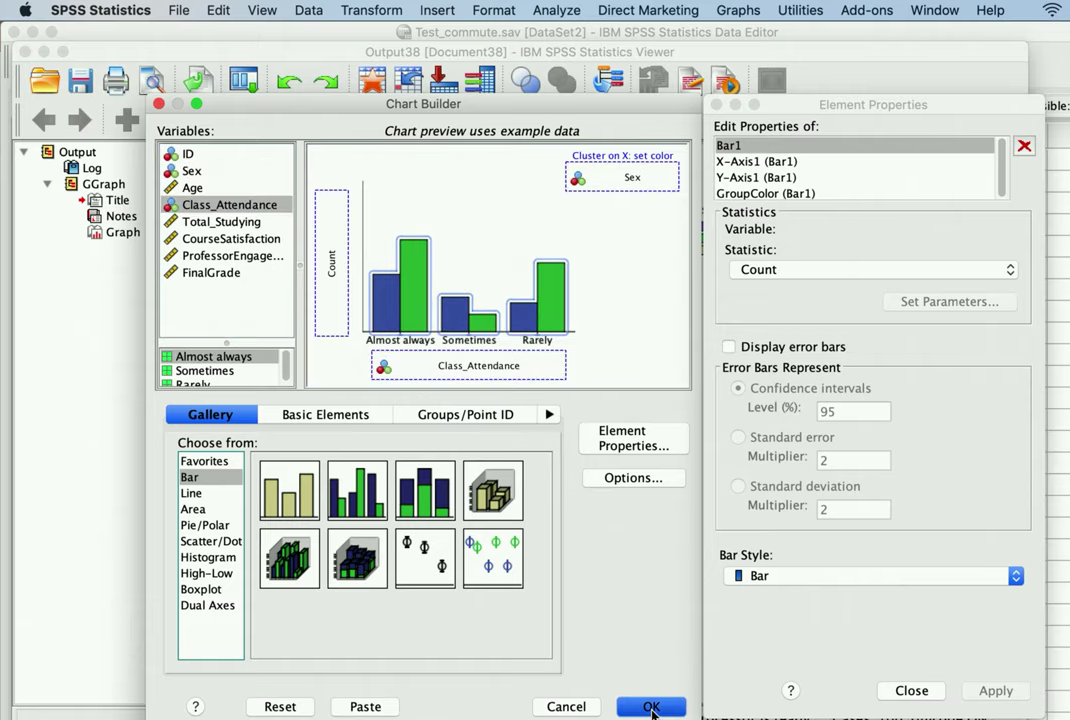
pyautogui.click(651, 707)
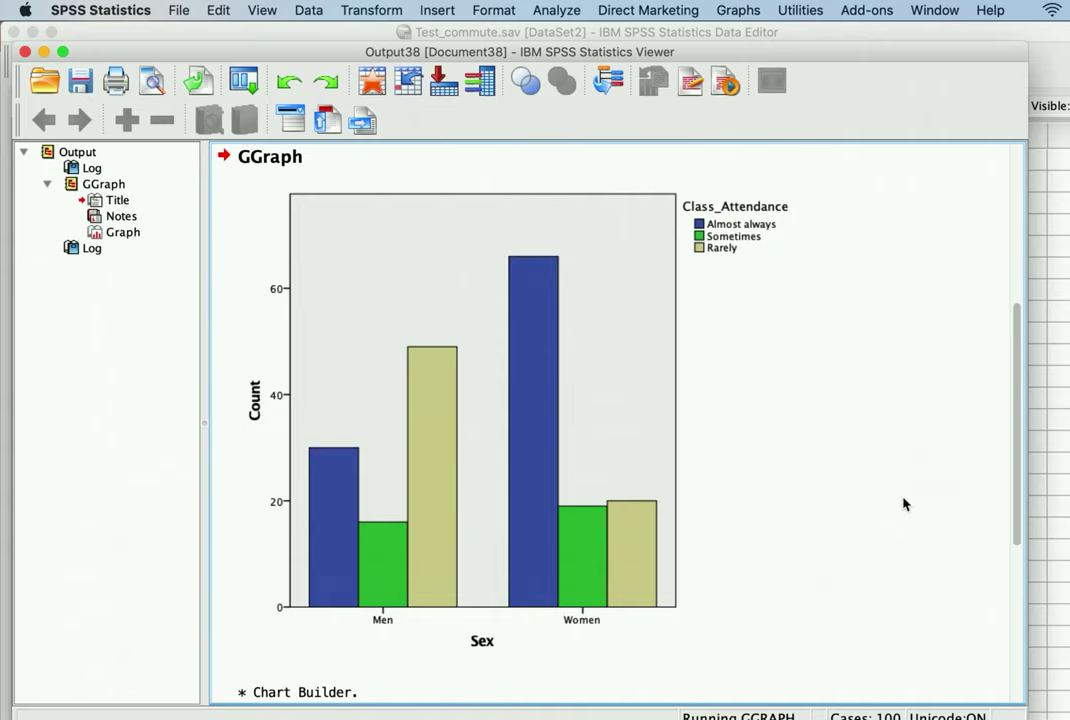
pyautogui.scroll(-3, 902, 510)
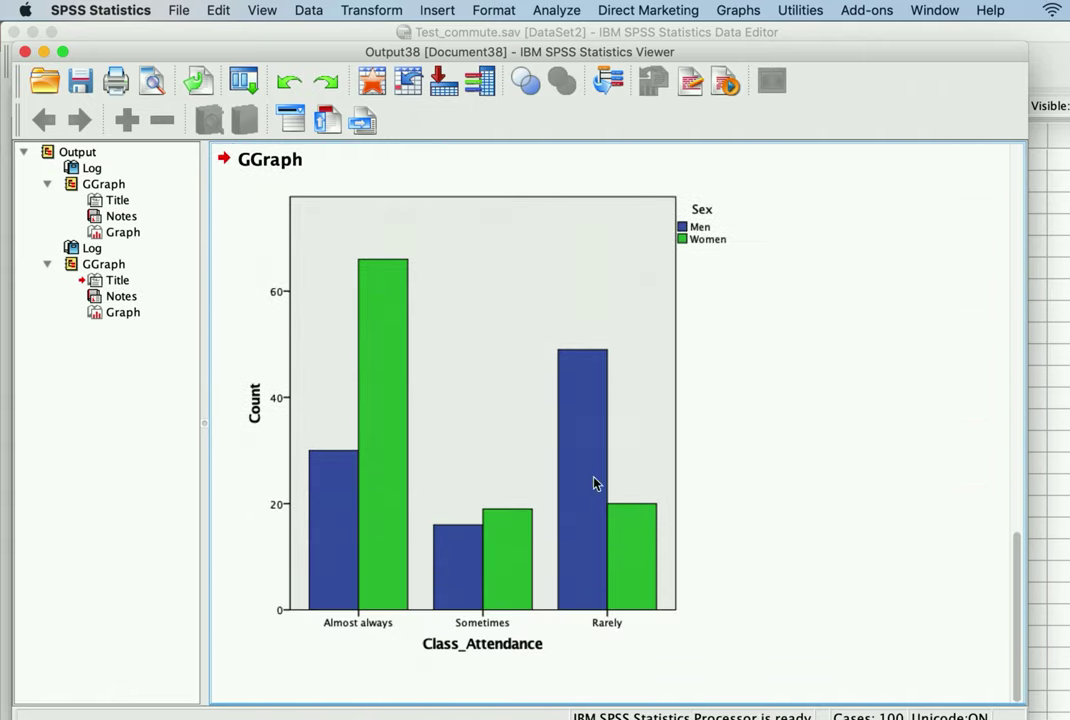
pyautogui.click(433, 575)
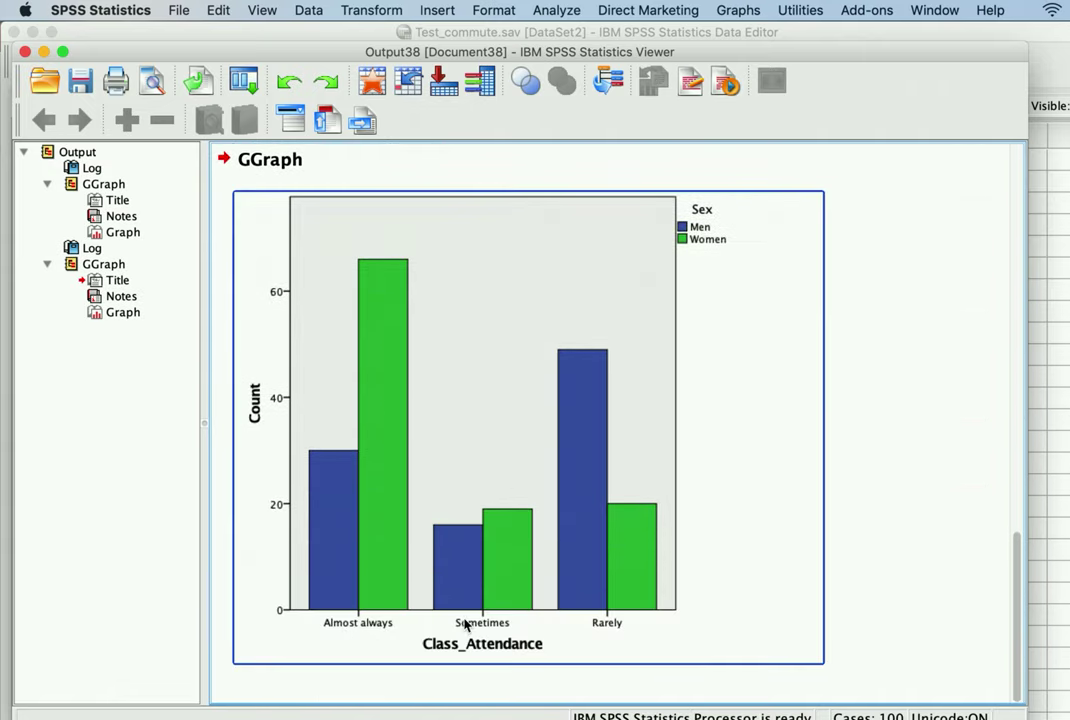
pyautogui.doubleClick(494, 284)
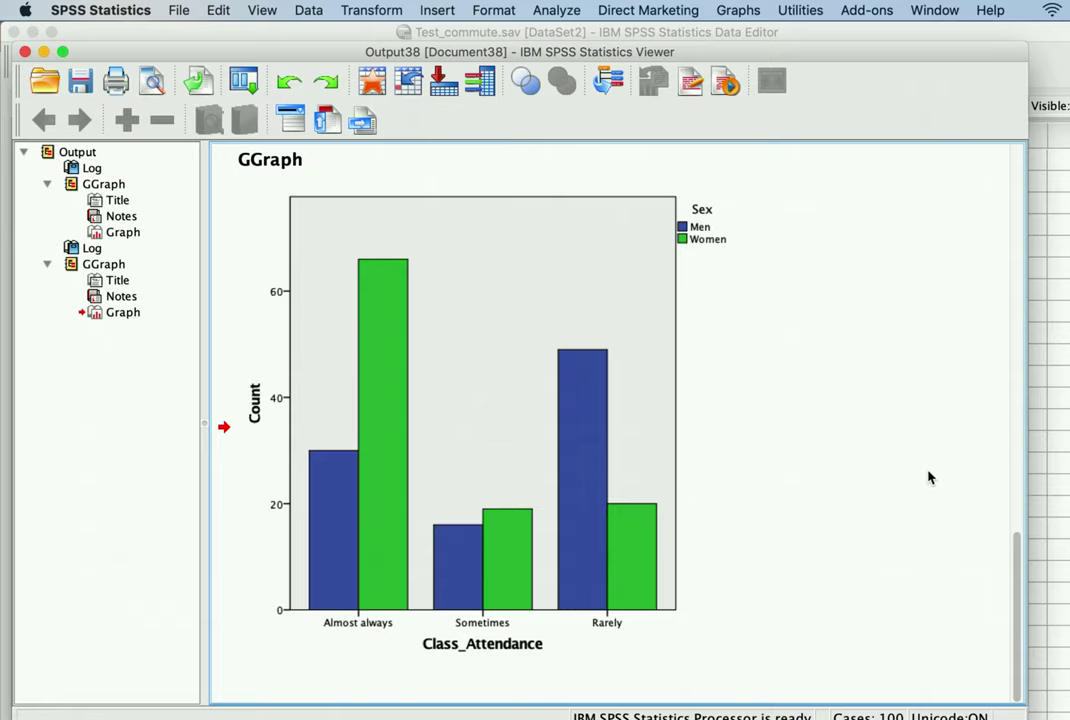
# Reopen the Chart Builder, clear its variable assignments, and start a new clustered bar chart.
pyautogui.click(490, 10)
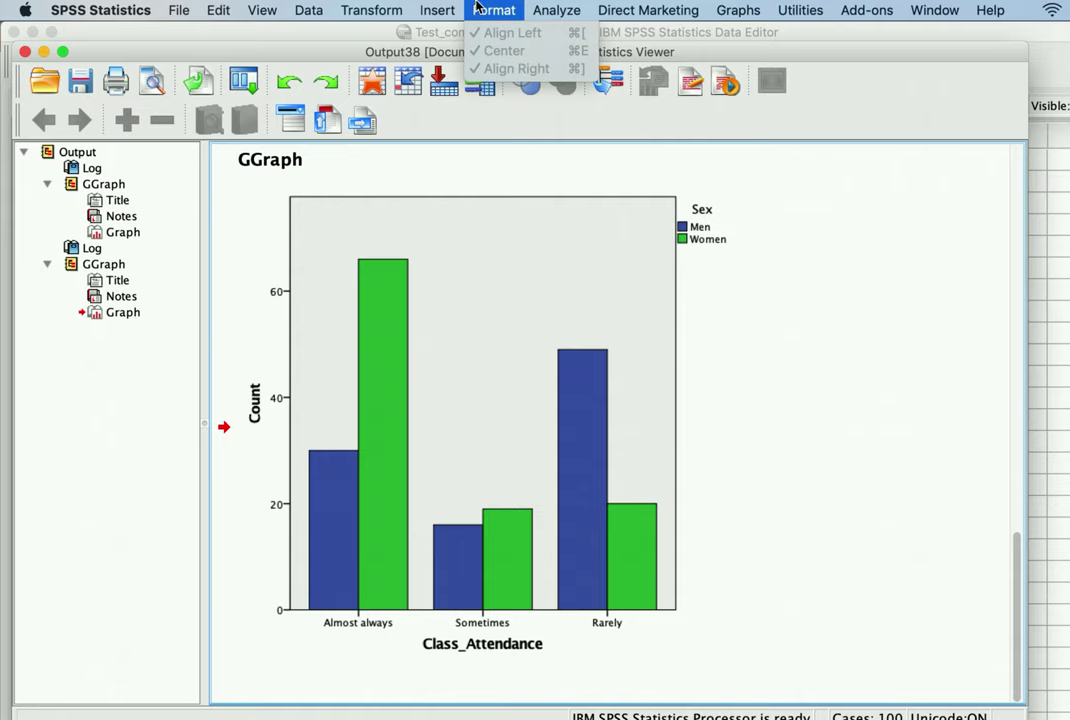
pyautogui.moveTo(738, 10)
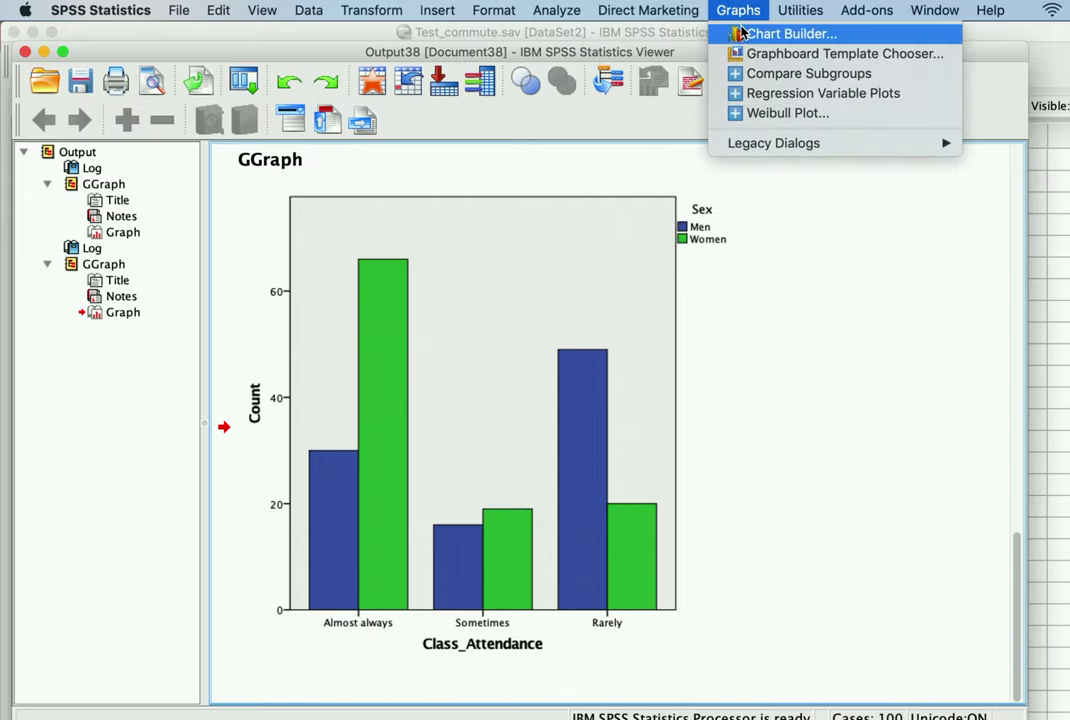
pyautogui.click(741, 34)
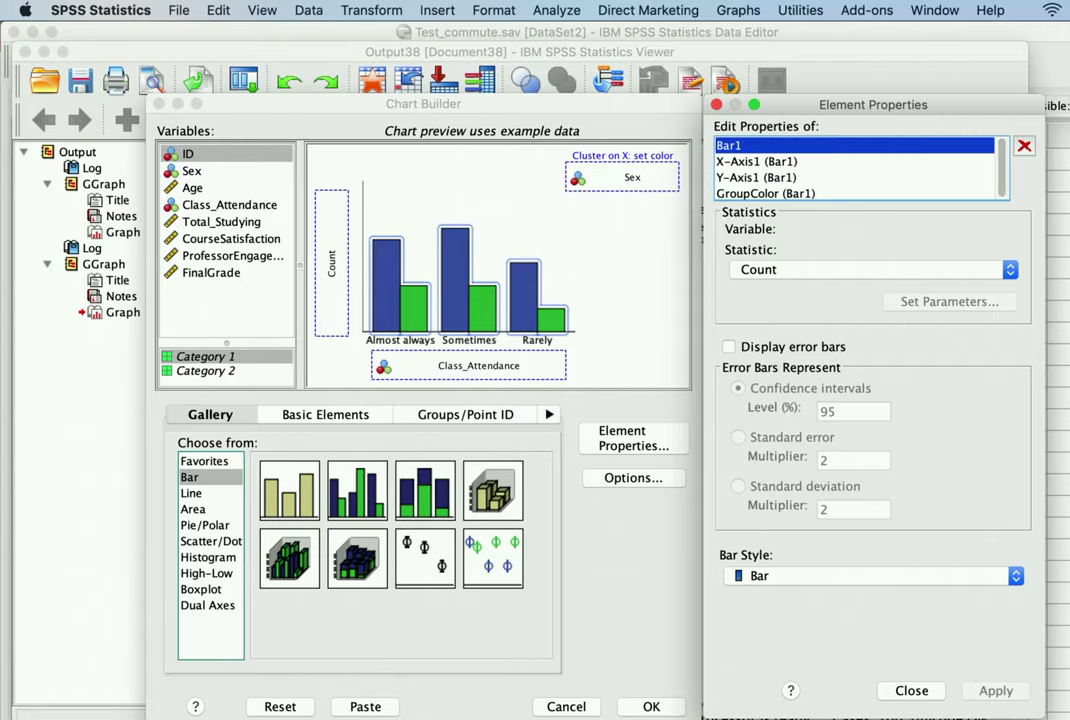
pyautogui.click(281, 707)
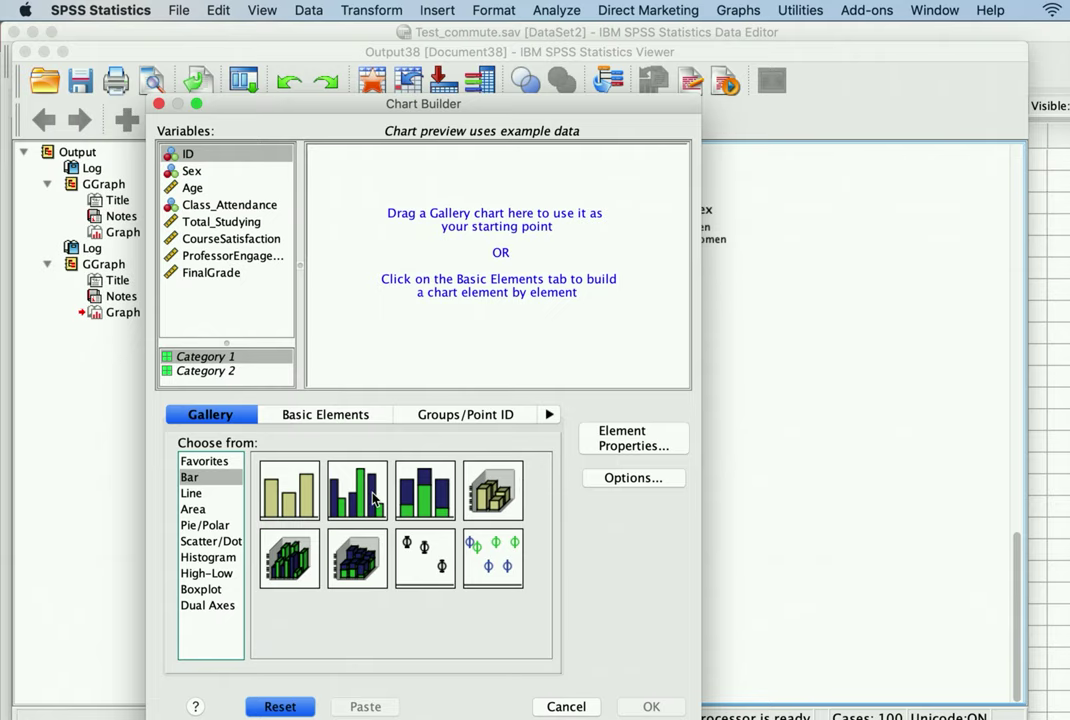
pyautogui.moveTo(352, 497); pyautogui.dragTo(462, 292)
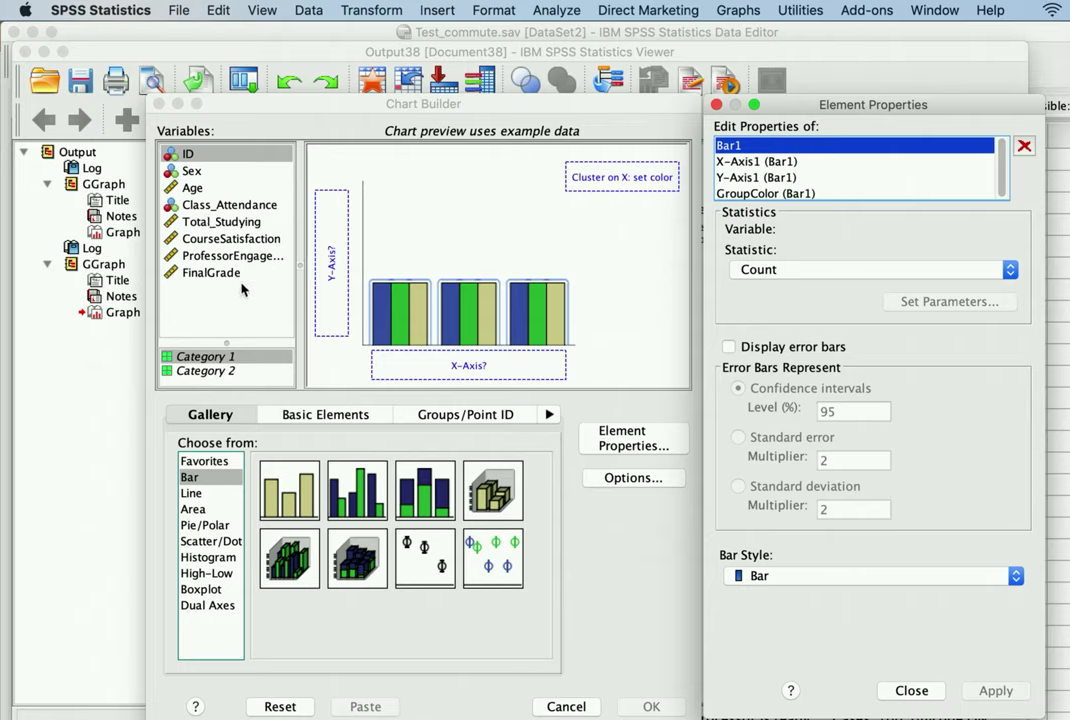
# Try to place Total_Studying on the x-axis of the clustered bar chart.
pyautogui.click(186, 223)
pyautogui.moveTo(186, 228); pyautogui.dragTo(410, 368)
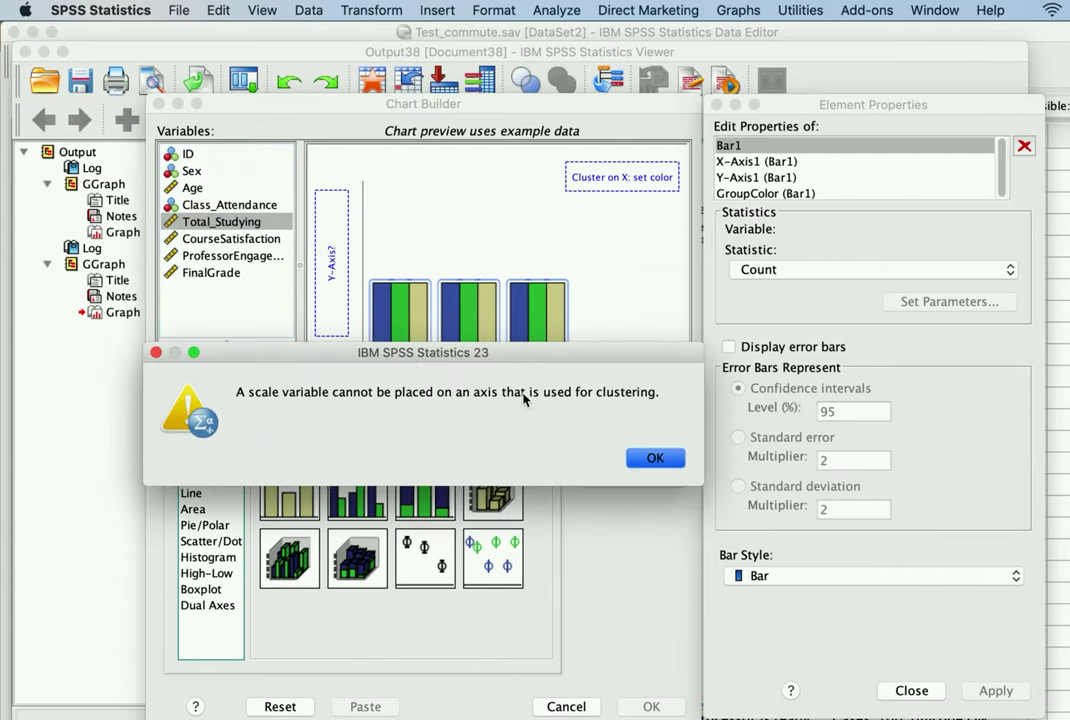
pyautogui.click(658, 453)
pyautogui.click(201, 220)
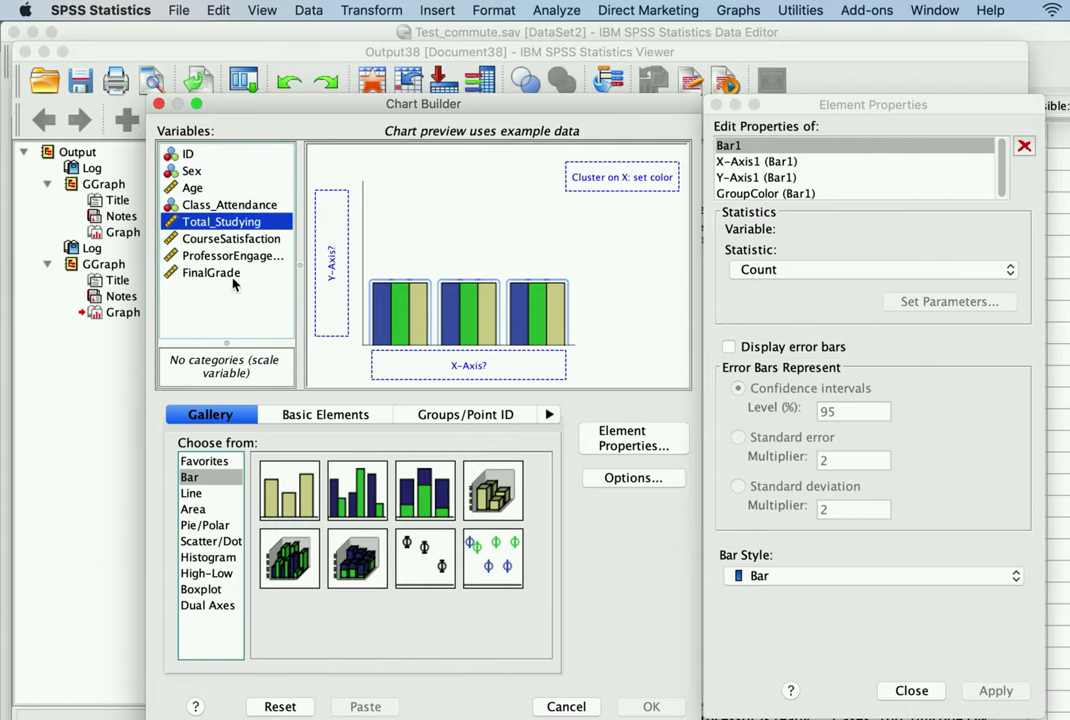
# Assign Sex to both the x-axis and cluster colour and Total_Studying to the y-axis, and generate the clustered bar chart.
pyautogui.click(195, 206)
pyautogui.moveTo(190, 173); pyautogui.dragTo(440, 367)
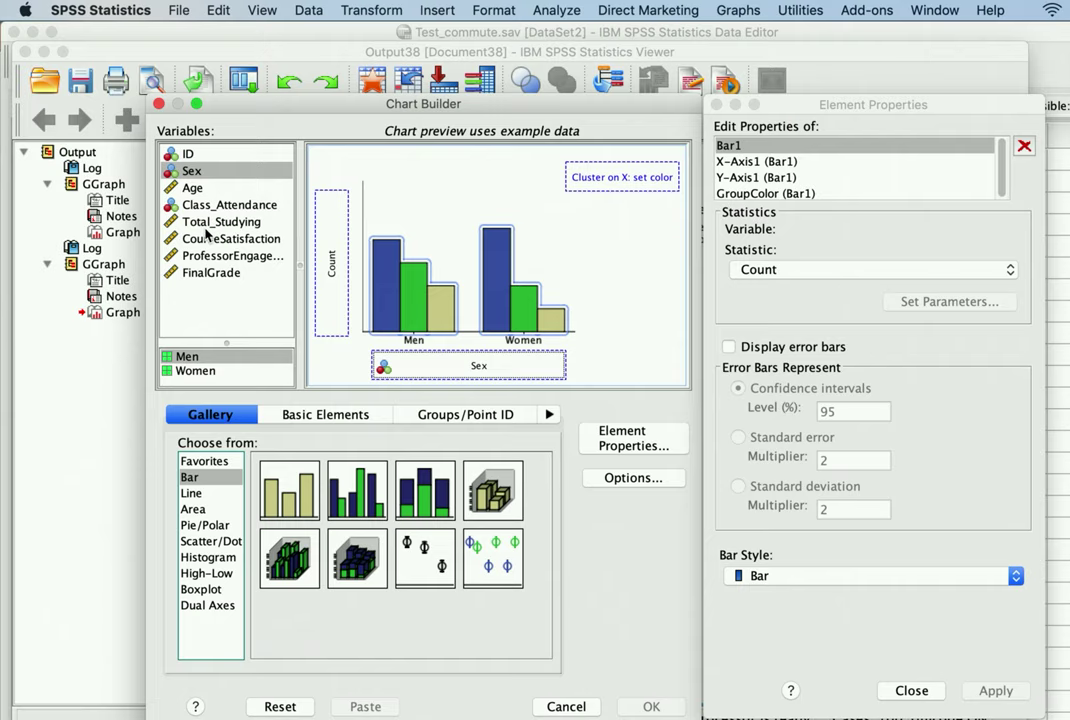
pyautogui.moveTo(207, 222); pyautogui.dragTo(336, 245)
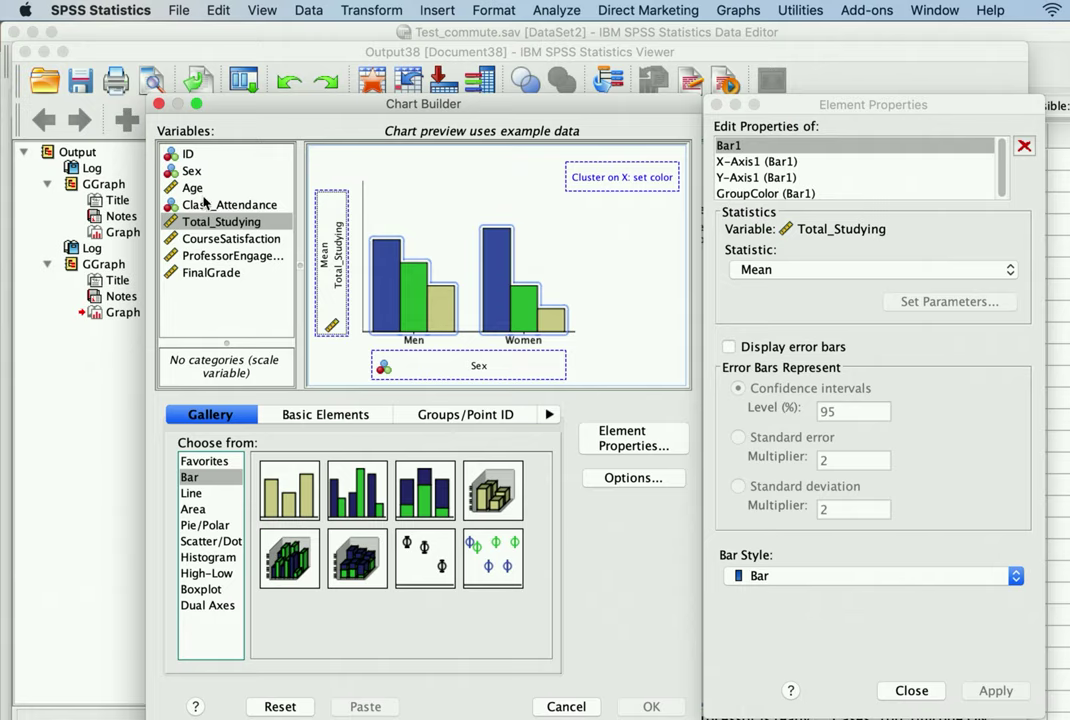
pyautogui.moveTo(188, 171); pyautogui.dragTo(616, 178)
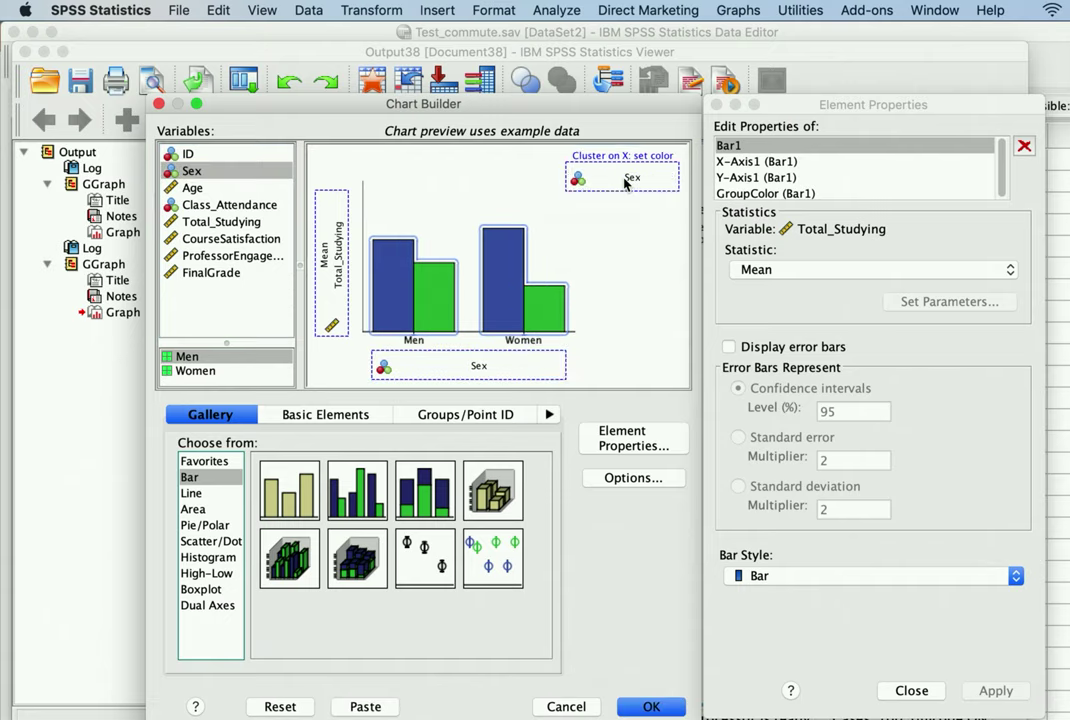
pyautogui.click(652, 706)
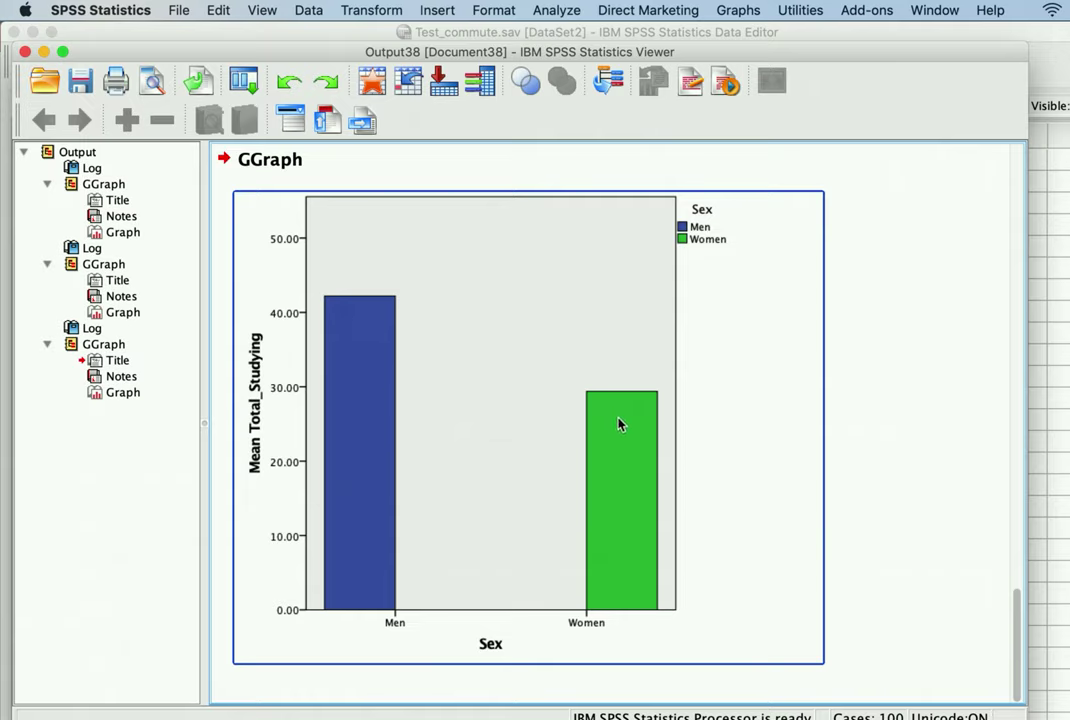
# Open the Total_Studying by Sex chart in the Chart Editor, close the editor, and close the output document.
pyautogui.doubleClick(487, 282)
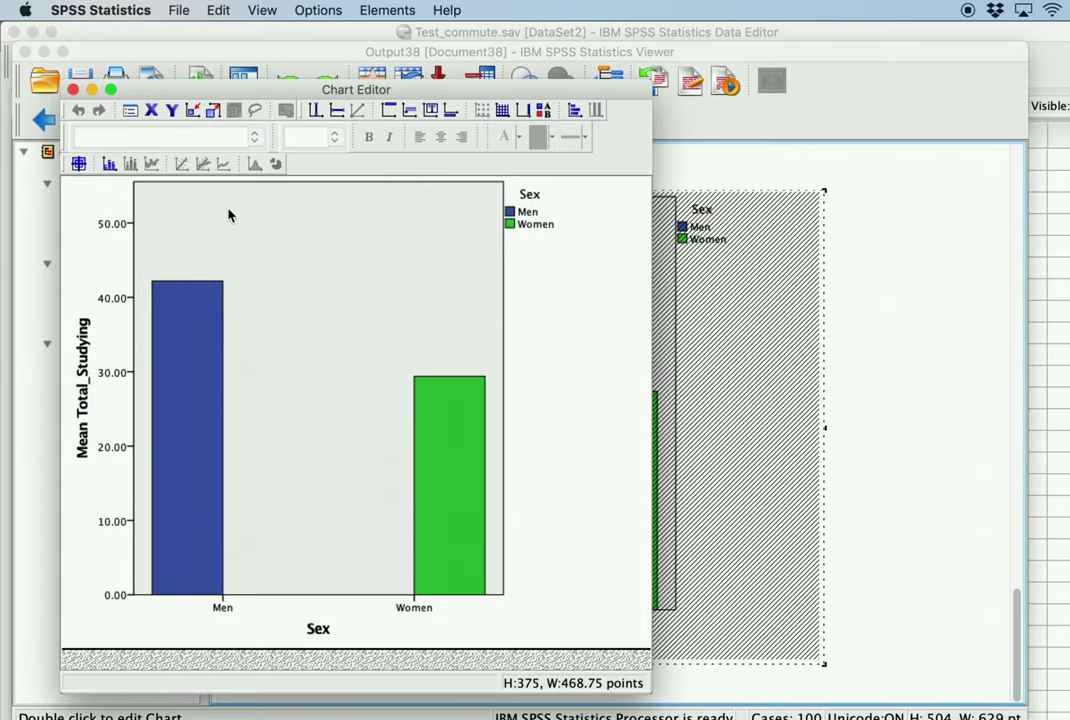
pyautogui.click(73, 90)
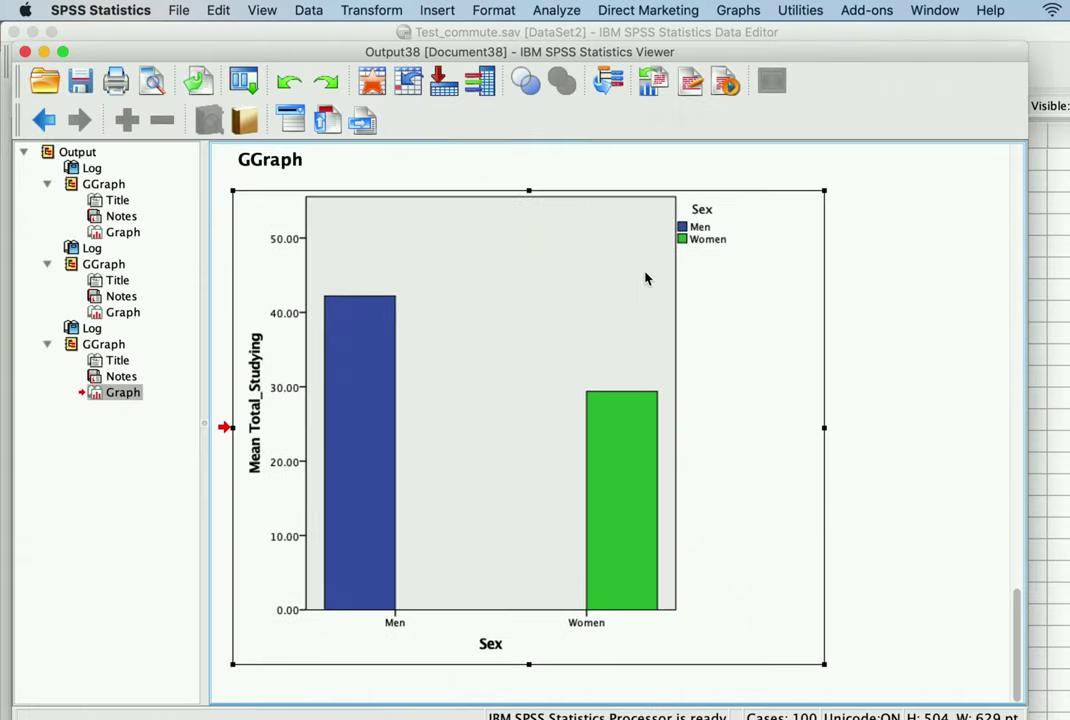
pyautogui.click(25, 51)
pyautogui.click(674, 433)
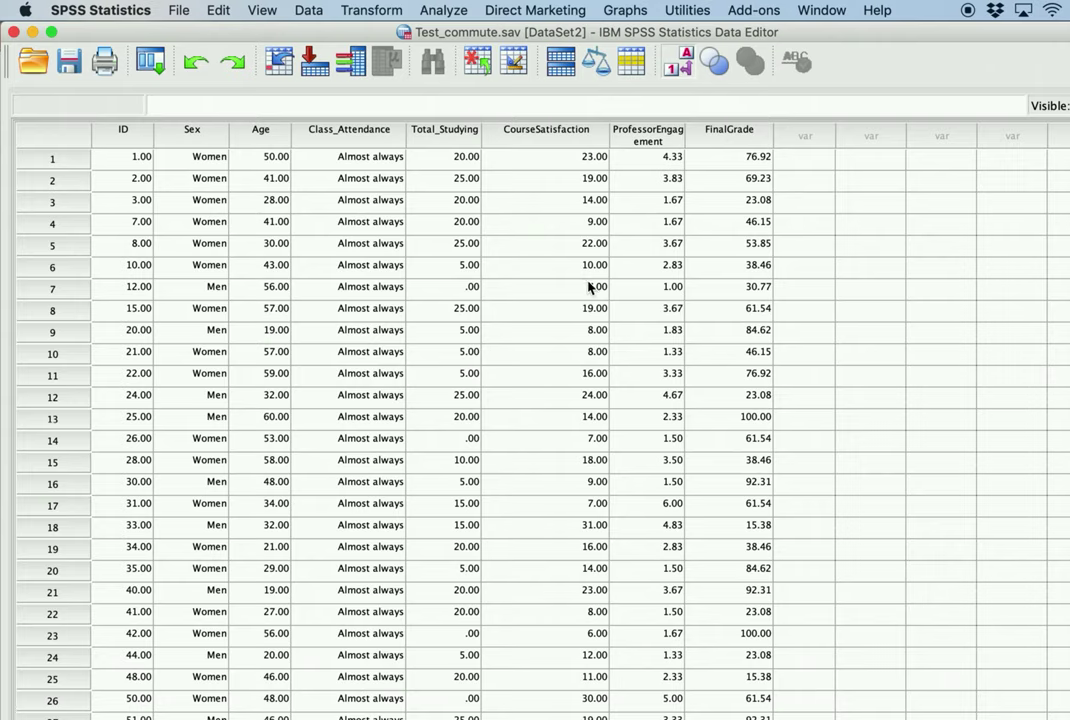
# Reopen the Chart Builder, replace the x-axis variable with Class_Attendance, and generate the mean Total_Studying chart clustered by Sex.
pyautogui.click(442, 10)
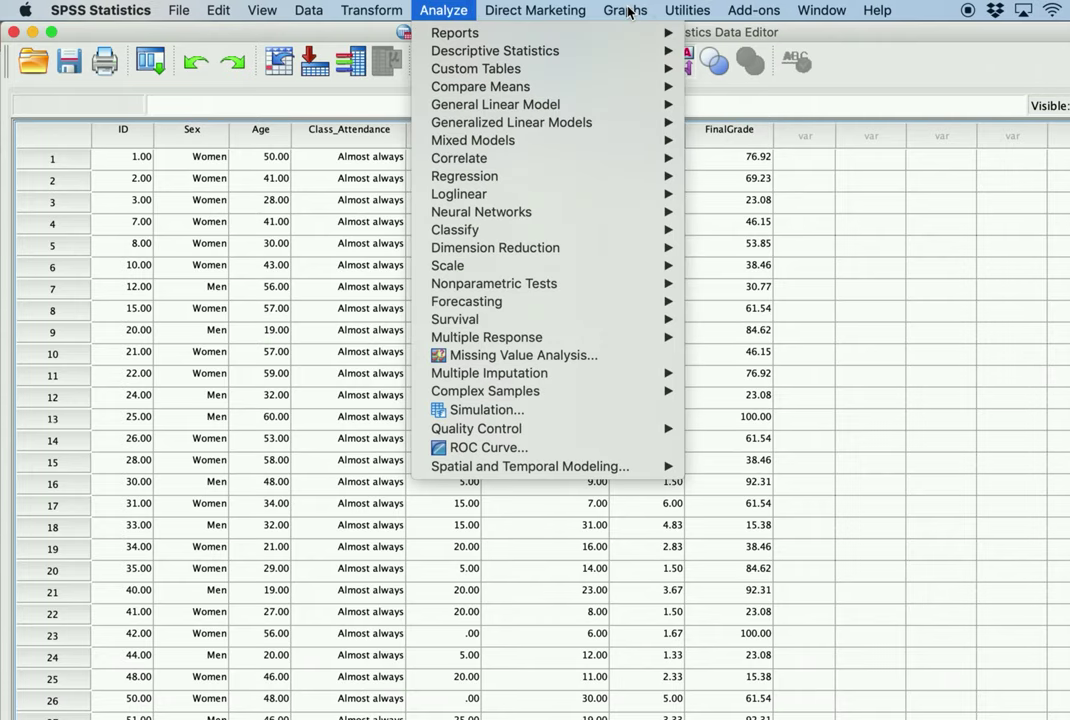
pyautogui.click(627, 12)
pyautogui.click(643, 36)
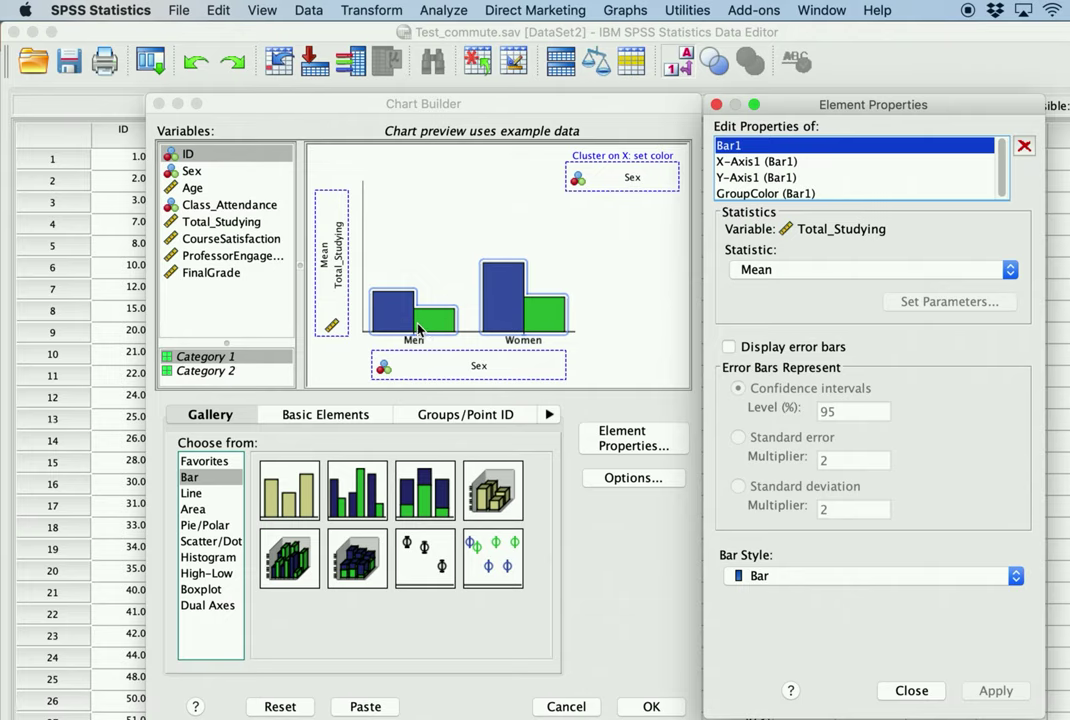
pyautogui.click(199, 205)
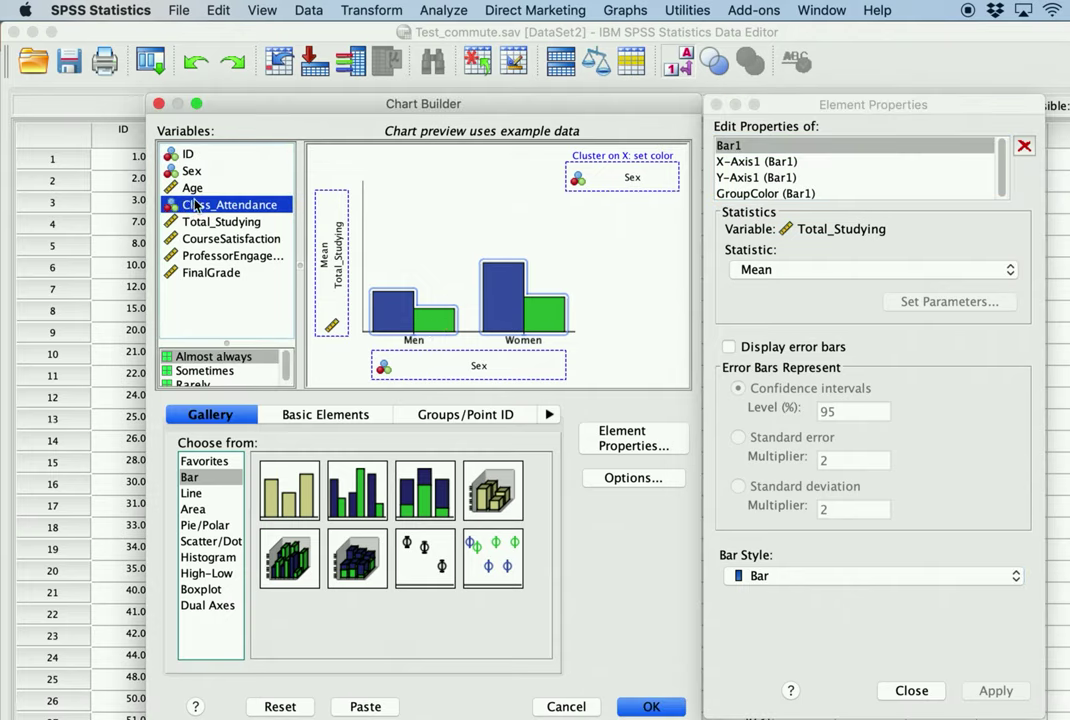
pyautogui.moveTo(190, 204); pyautogui.dragTo(478, 362)
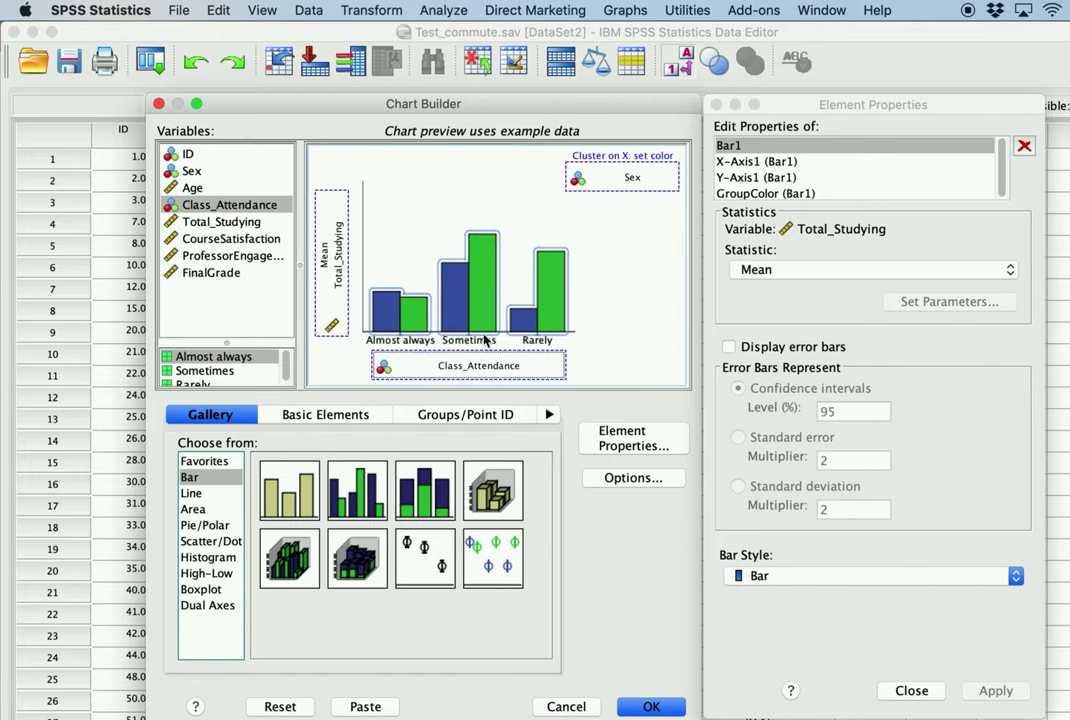
pyautogui.click(652, 706)
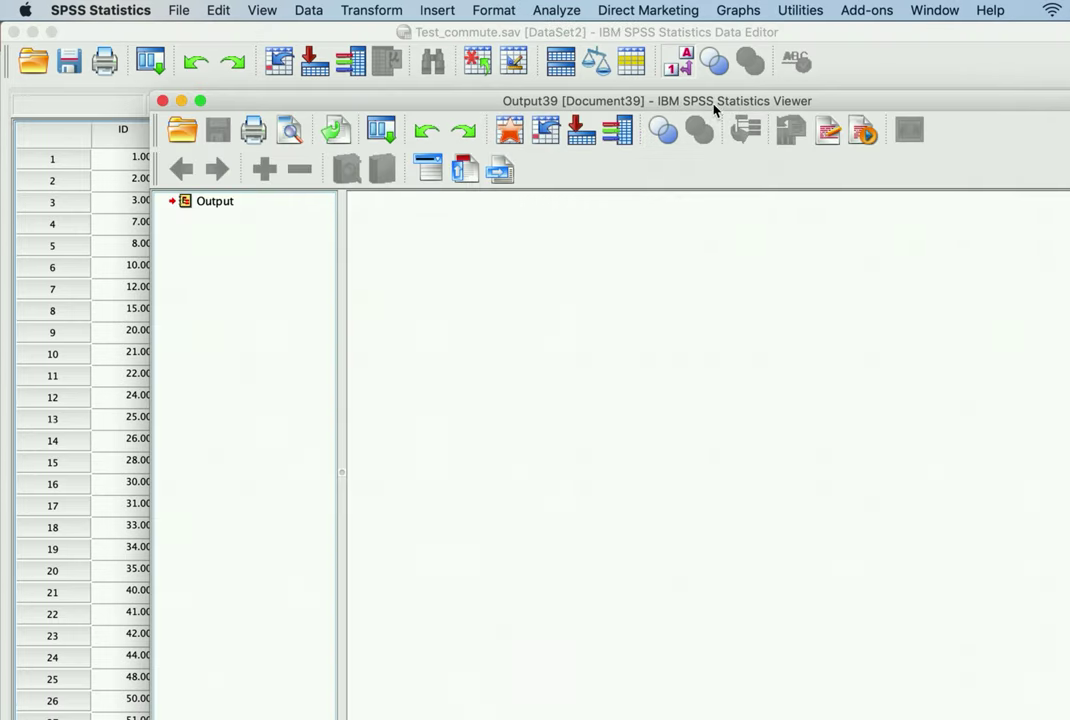
pyautogui.moveTo(714, 108); pyautogui.dragTo(588, 81)
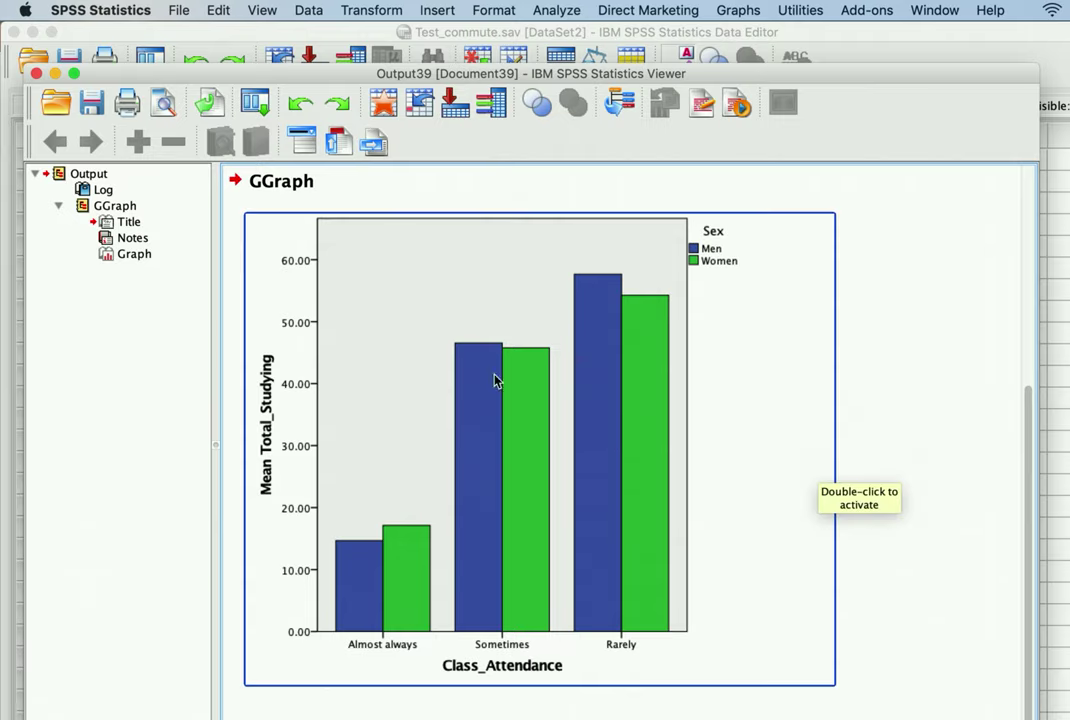
pyautogui.click(1002, 460)
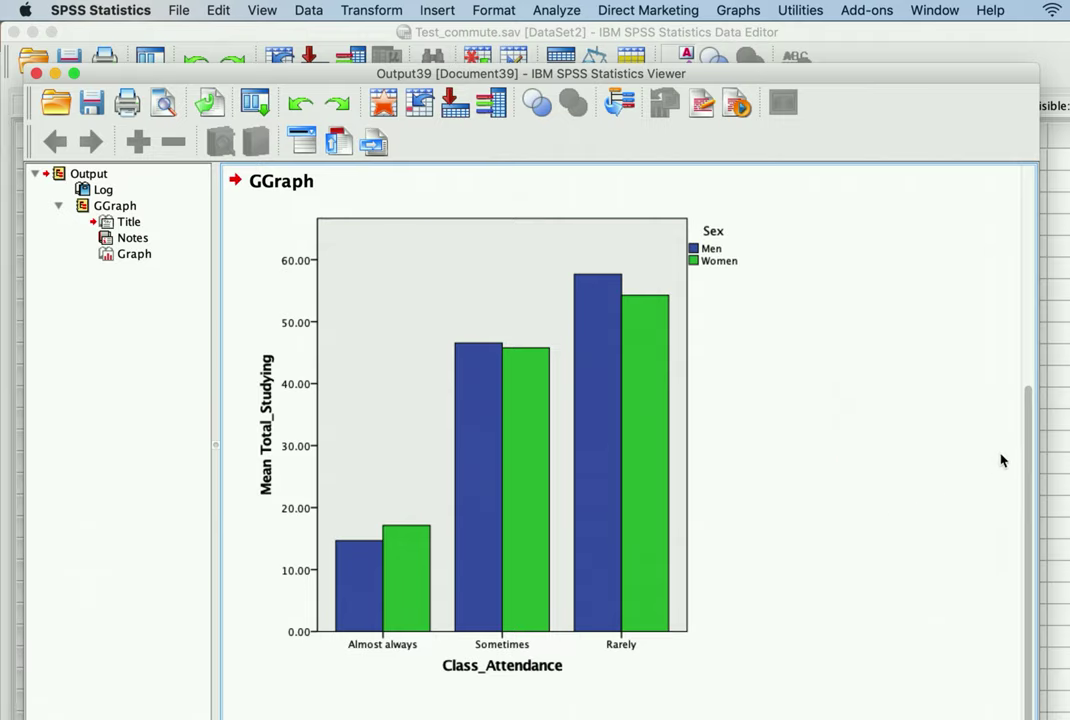
# Reopen the Chart Builder and apply Maximum as the bar statistic for Total_Studying.
pyautogui.click(558, 12)
pyautogui.moveTo(738, 10)
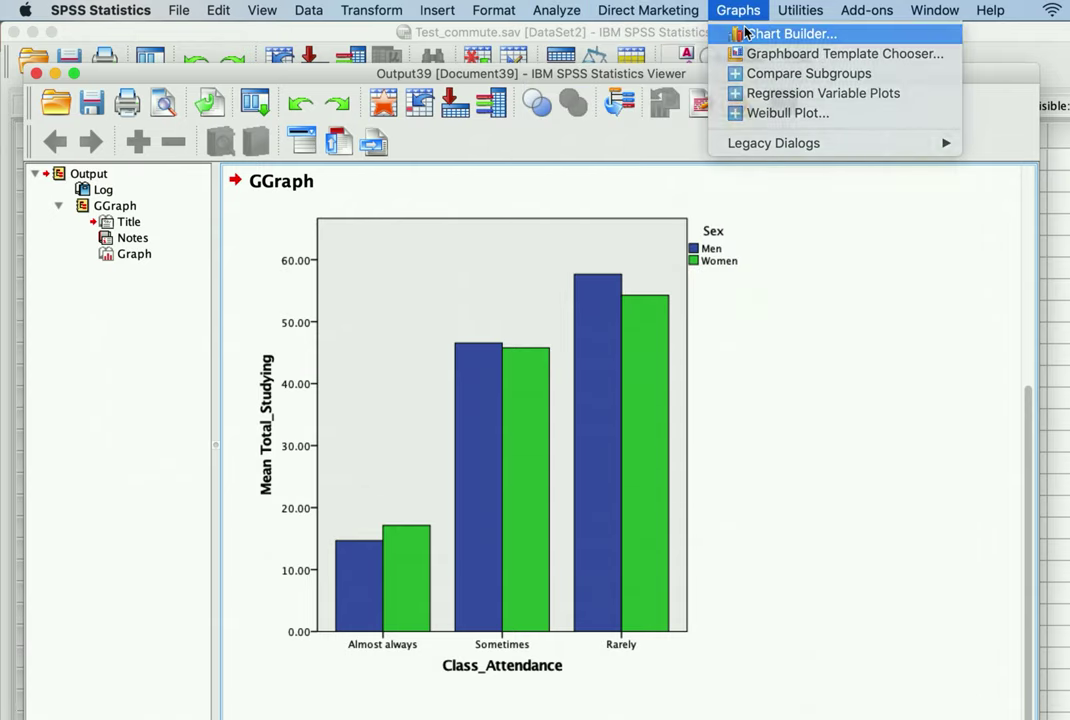
pyautogui.click(744, 33)
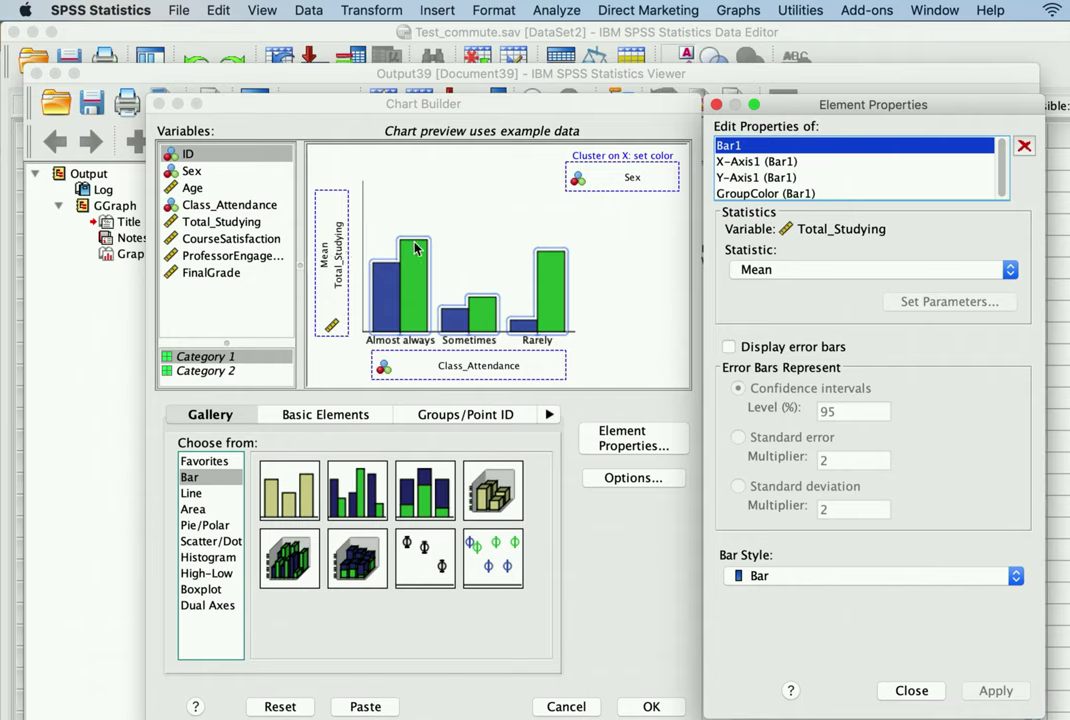
pyautogui.click(777, 270)
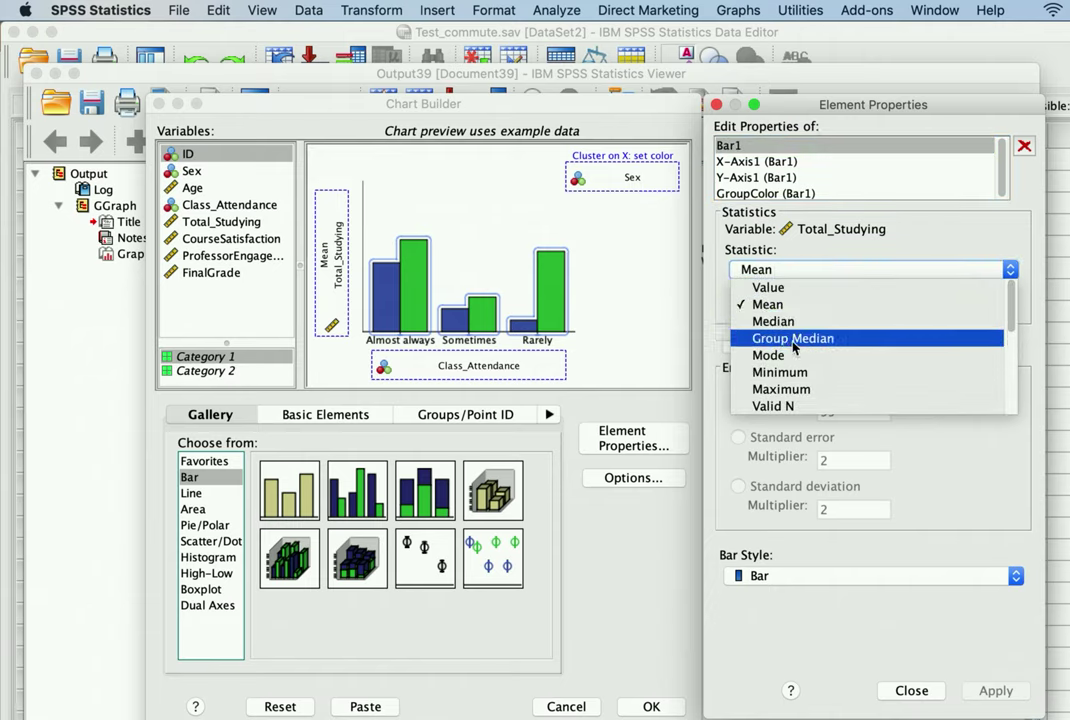
pyautogui.scroll(-3, 790, 367)
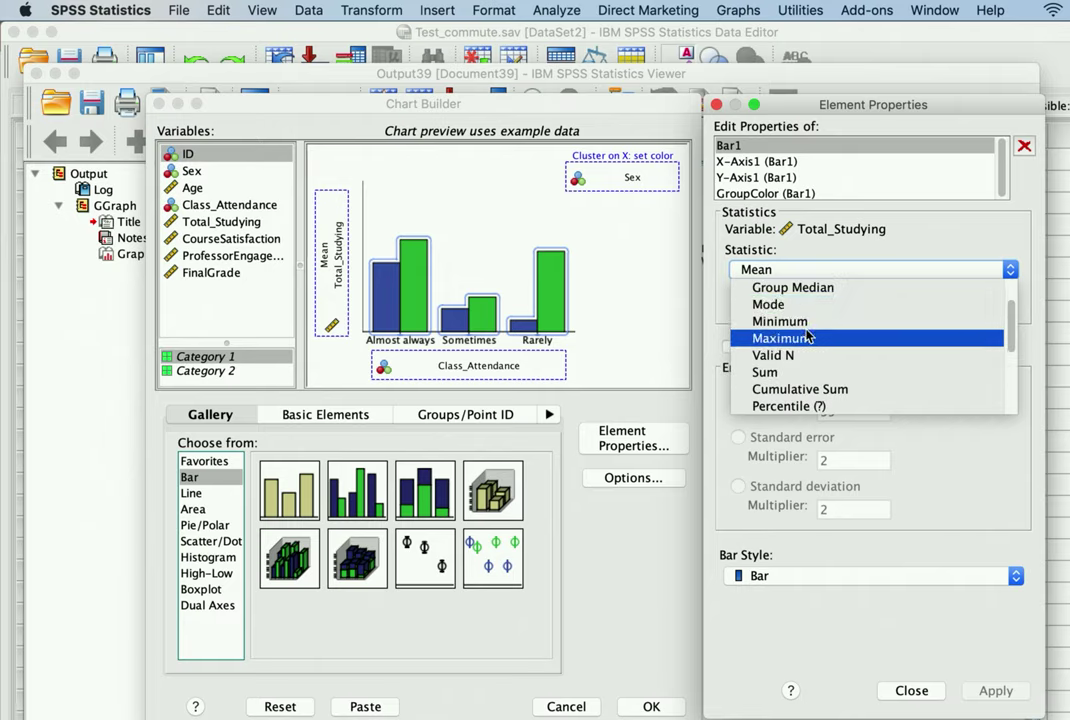
pyautogui.scroll(-1, 802, 364)
pyautogui.scroll(-2, 802, 364)
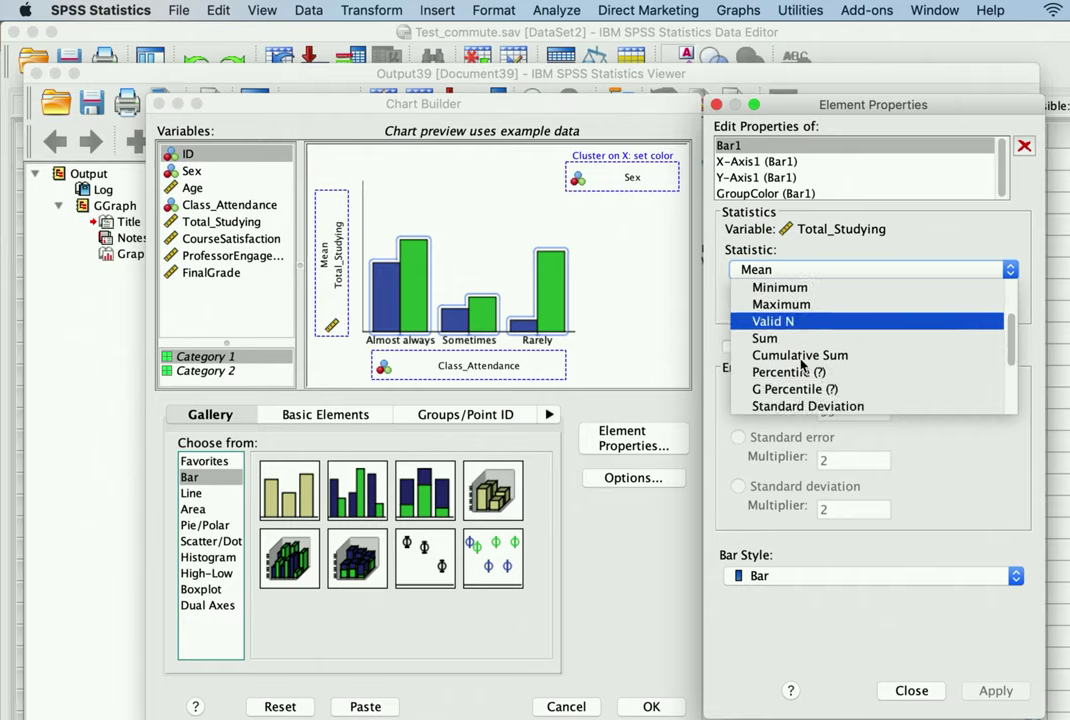
pyautogui.scroll(-2, 800, 372)
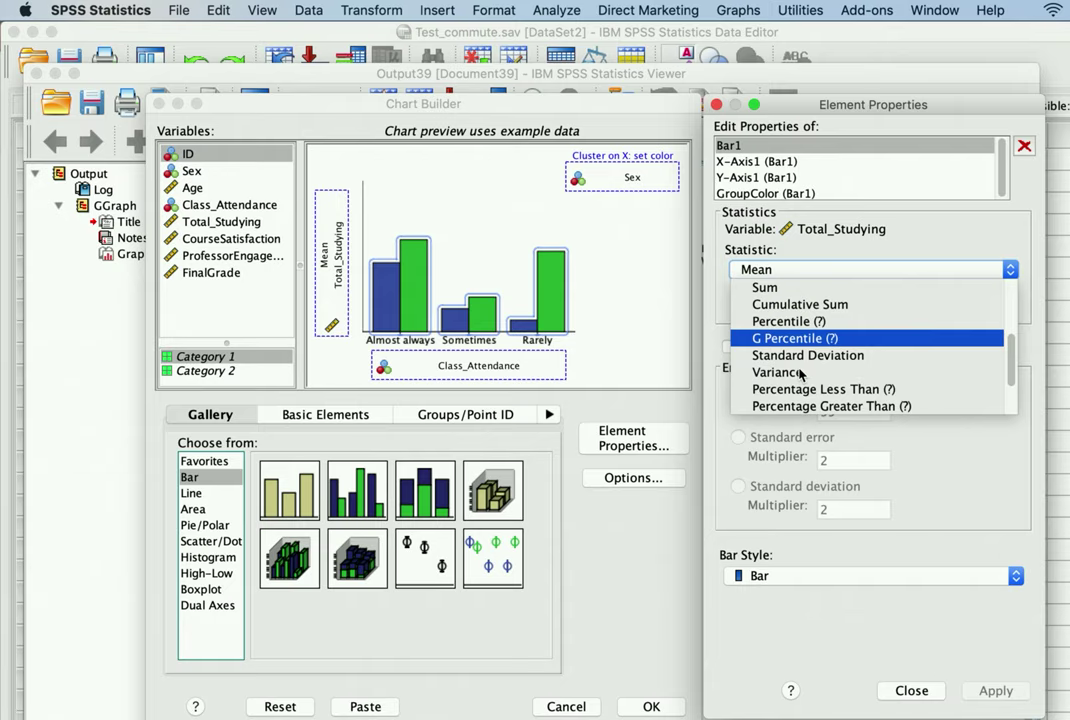
pyautogui.scroll(-4, 800, 373)
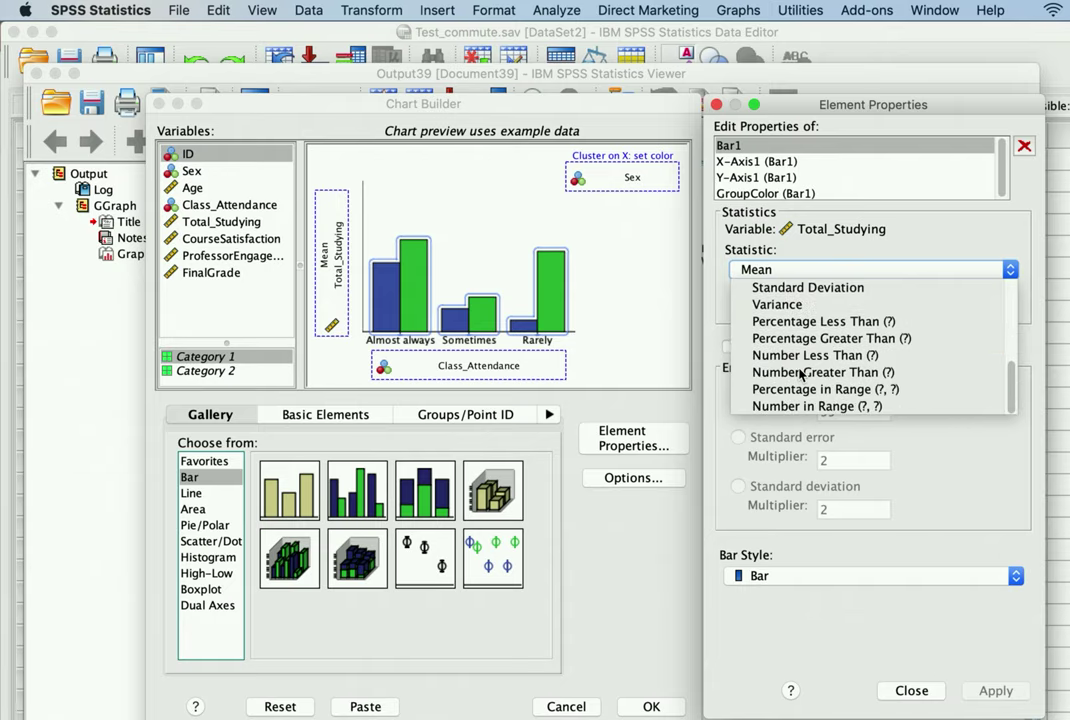
pyautogui.scroll(12, 800, 373)
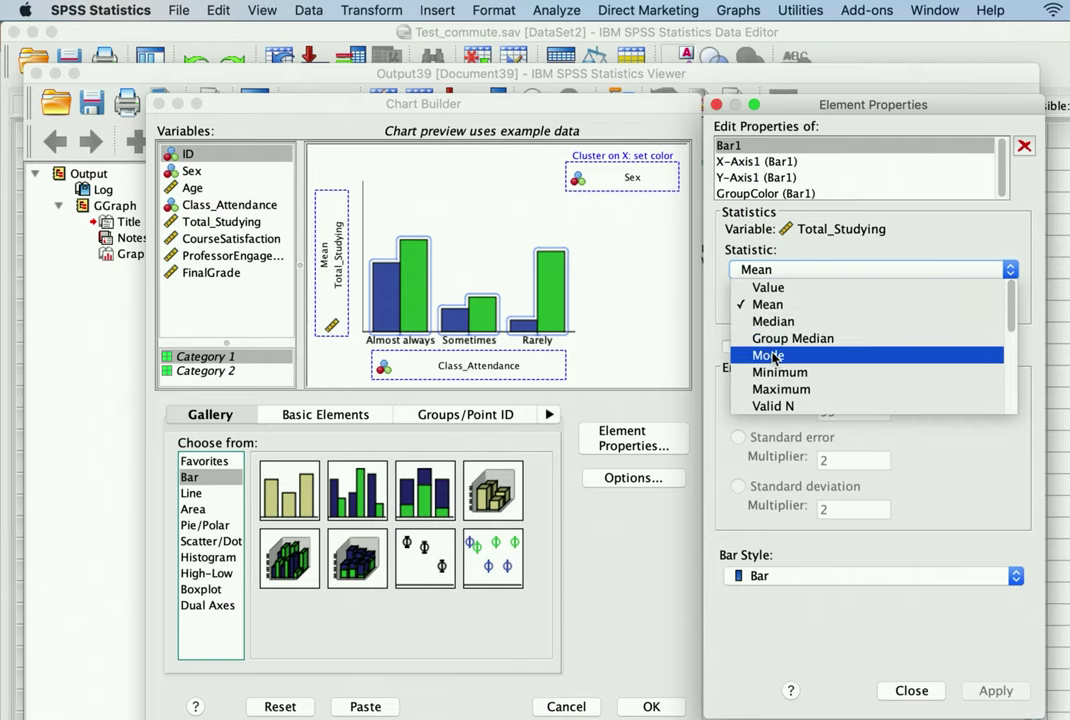
pyautogui.click(785, 395)
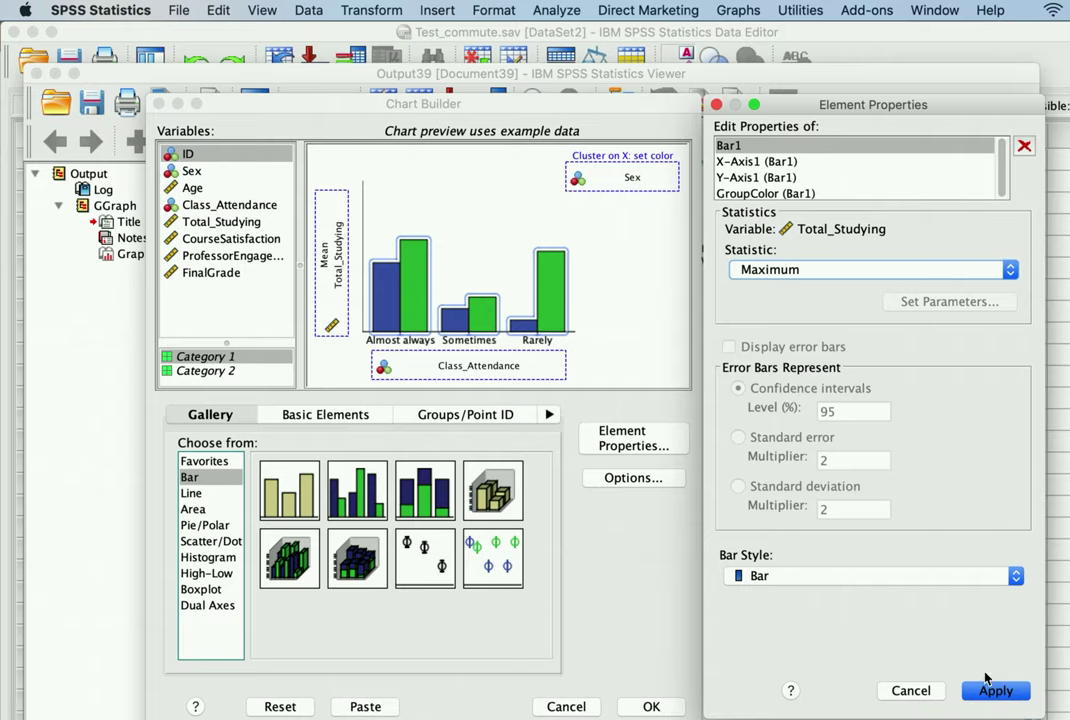
pyautogui.click(996, 689)
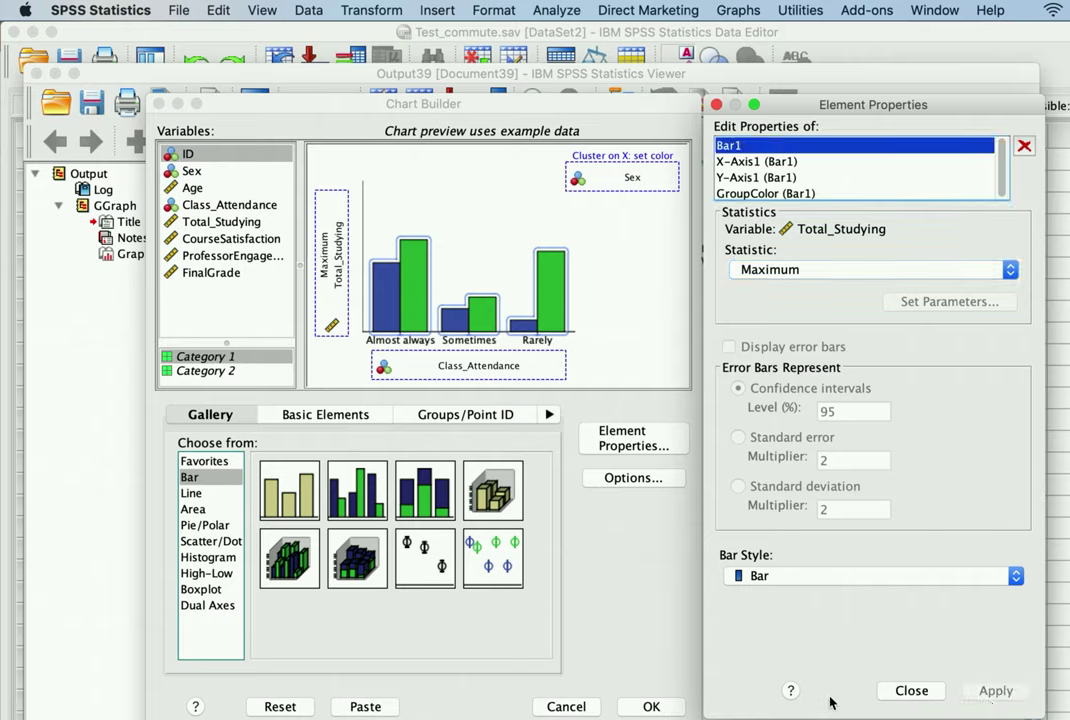
# Generate the clustered bar chart of maximum Total_Studying and compare it with the mean Total_Studying chart.
pyautogui.click(651, 706)
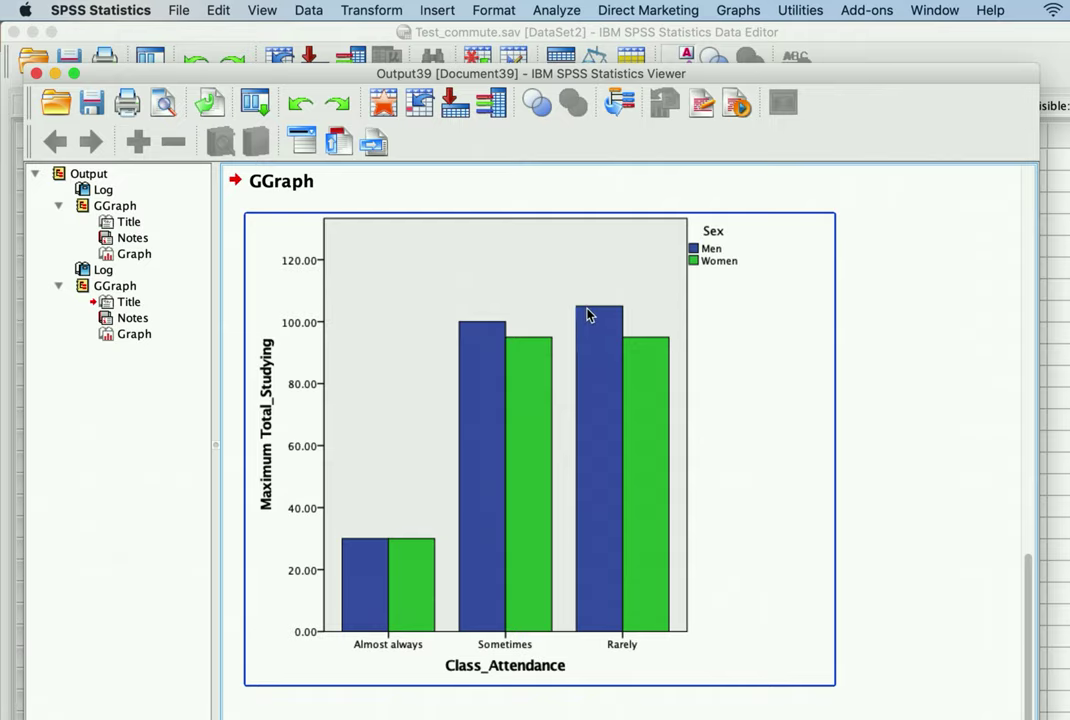
pyautogui.scroll(10, 610, 497)
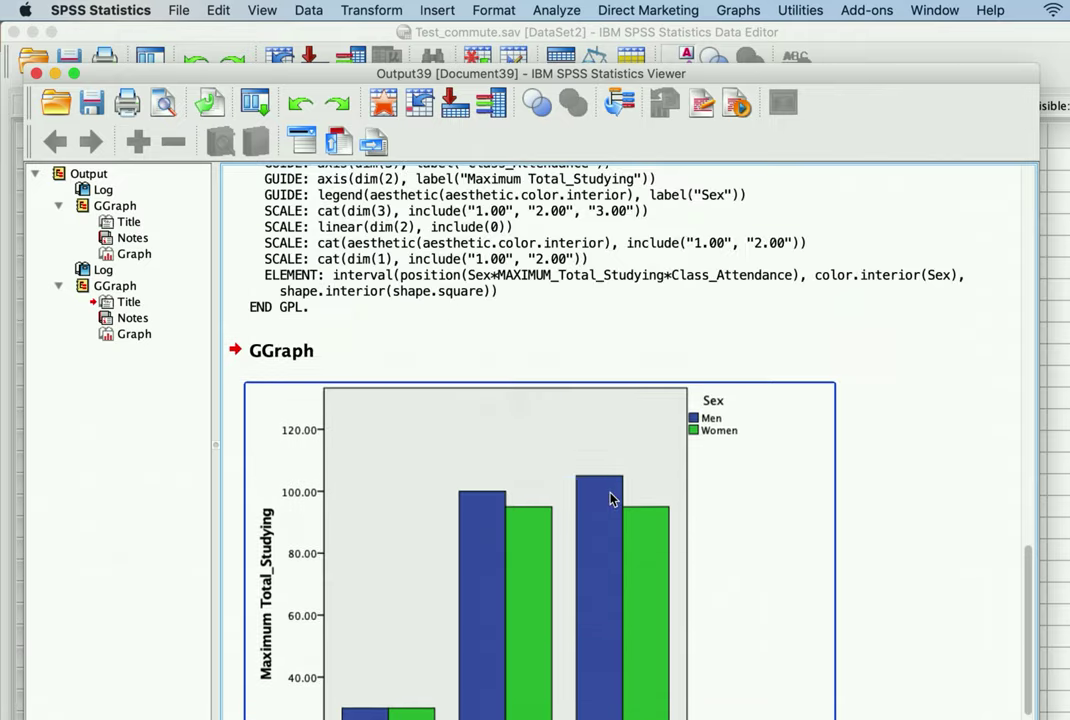
pyautogui.scroll(-10, 610, 497)
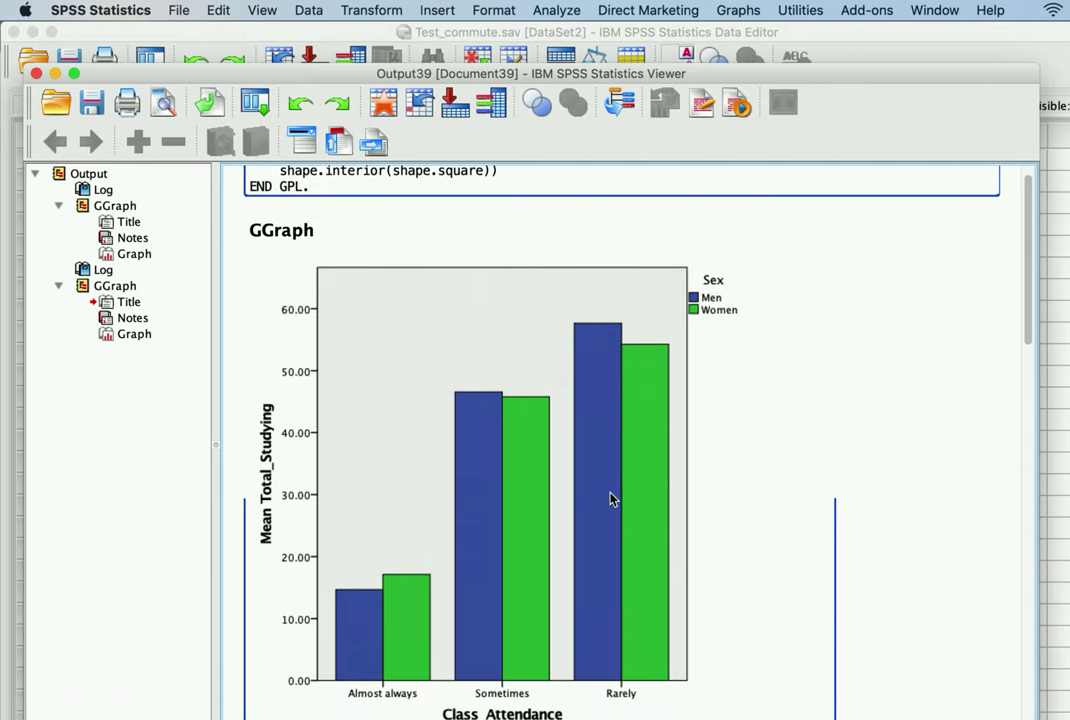
pyautogui.scroll(8, 480, 331)
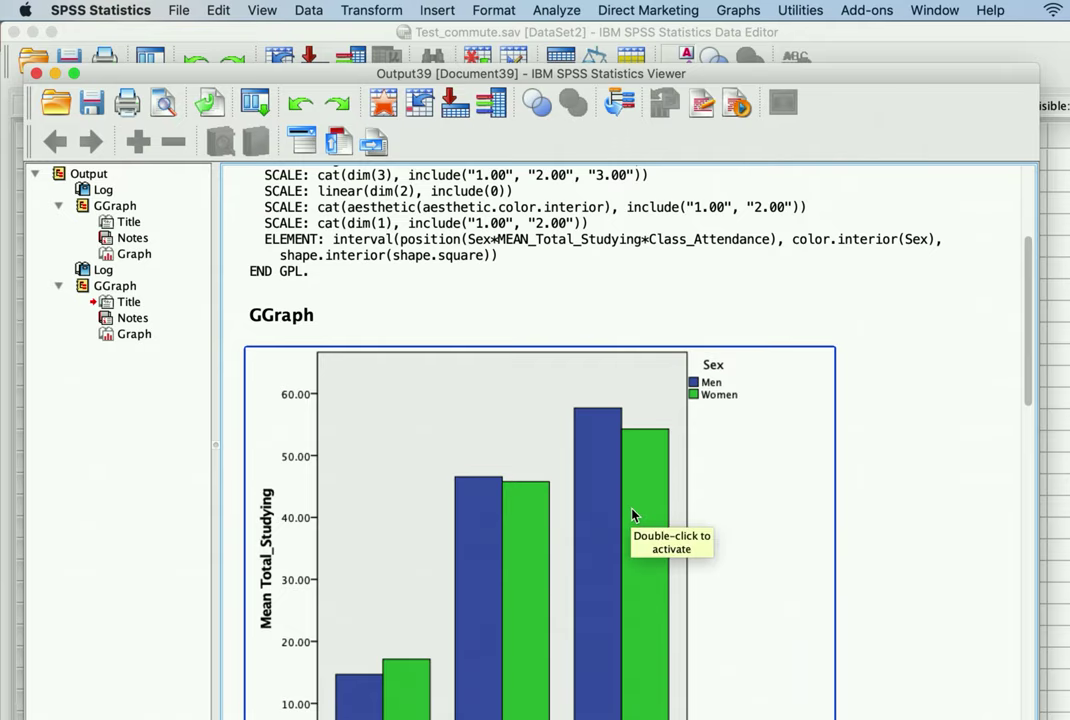
pyautogui.scroll(-10, 632, 515)
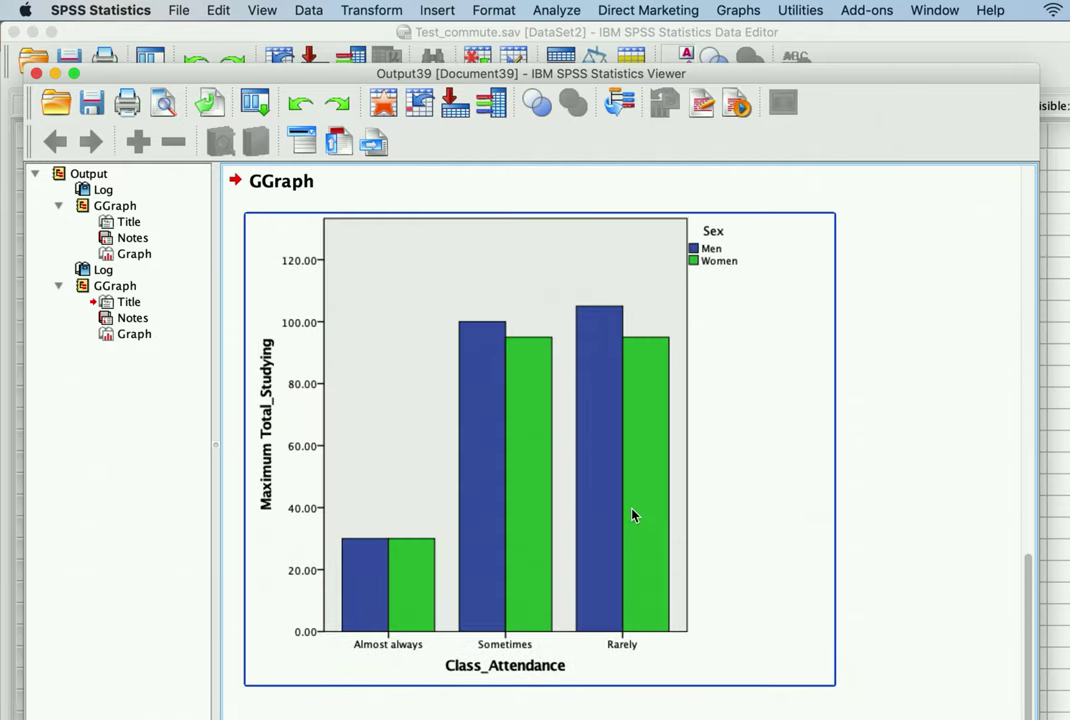
# Open the maximum Total_Studying chart in the Chart Editor and set the y-axis minimum to 60.
pyautogui.click(313, 325)
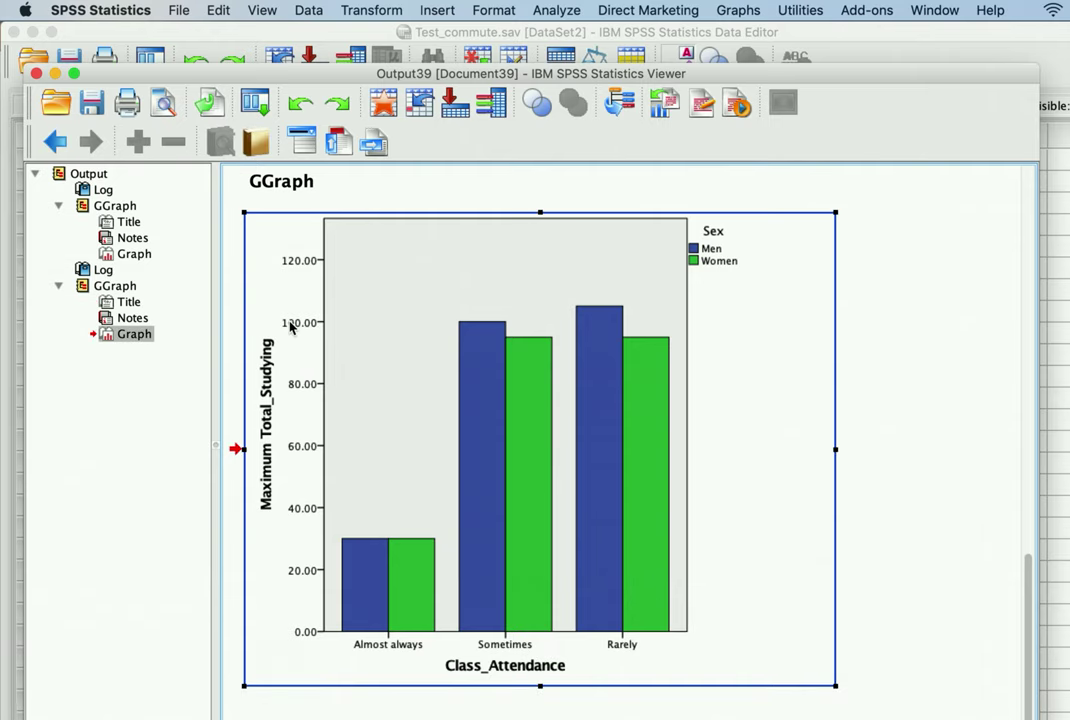
pyautogui.doubleClick(313, 325)
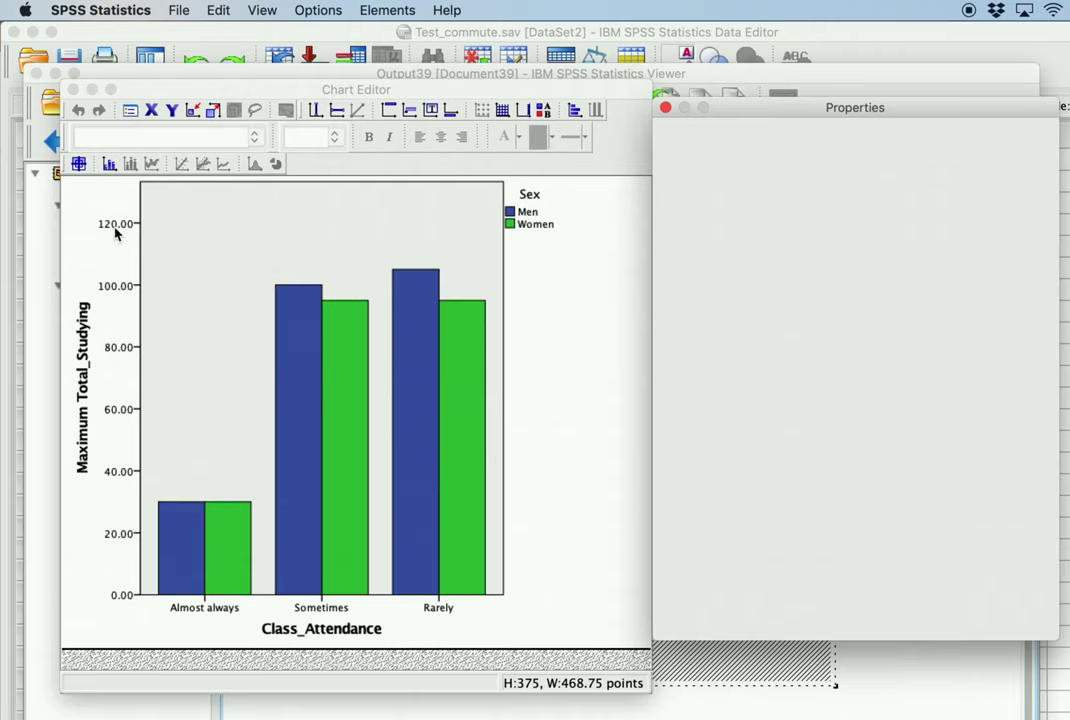
pyautogui.click(115, 230)
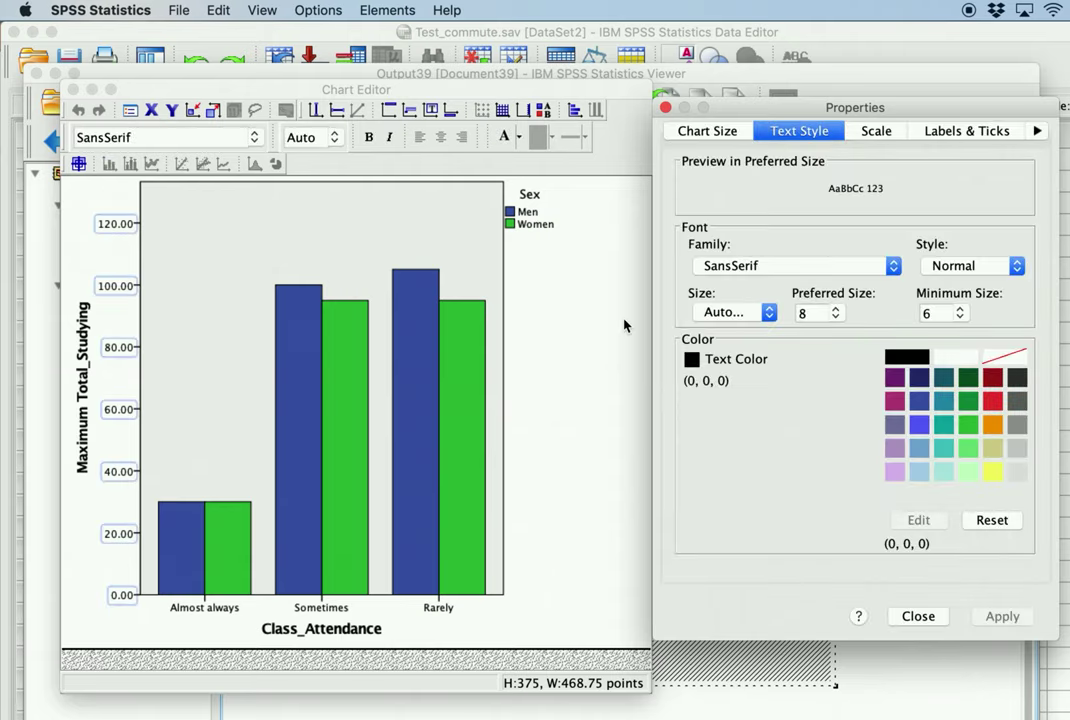
pyautogui.click(876, 131)
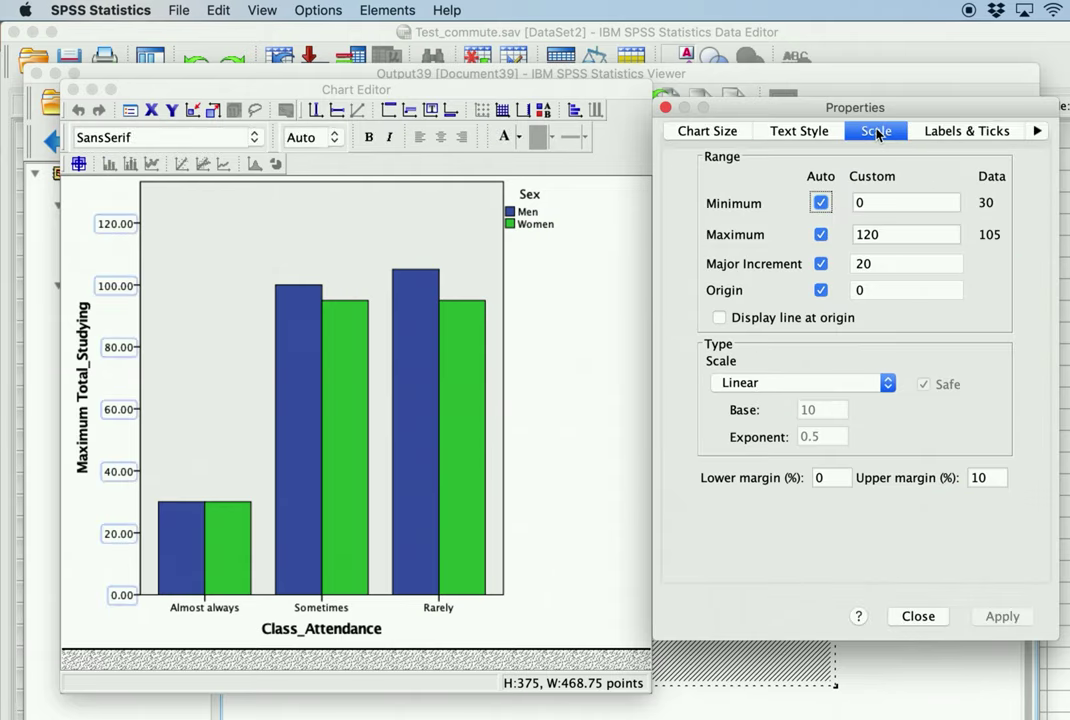
pyautogui.click(897, 205)
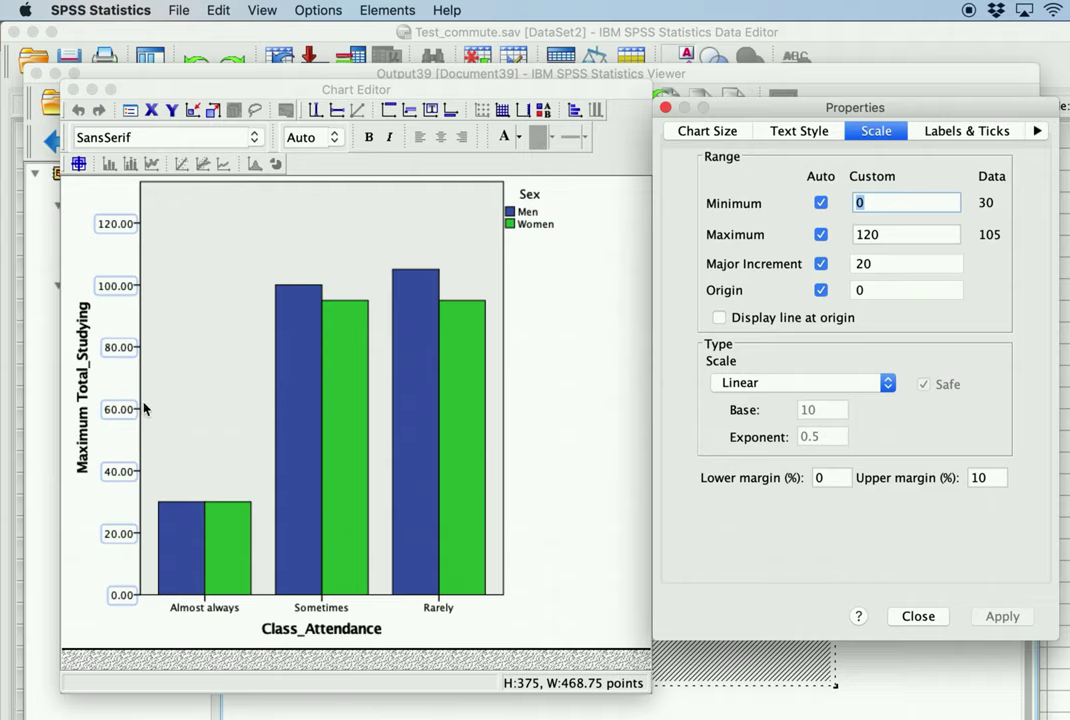
pyautogui.write('60')
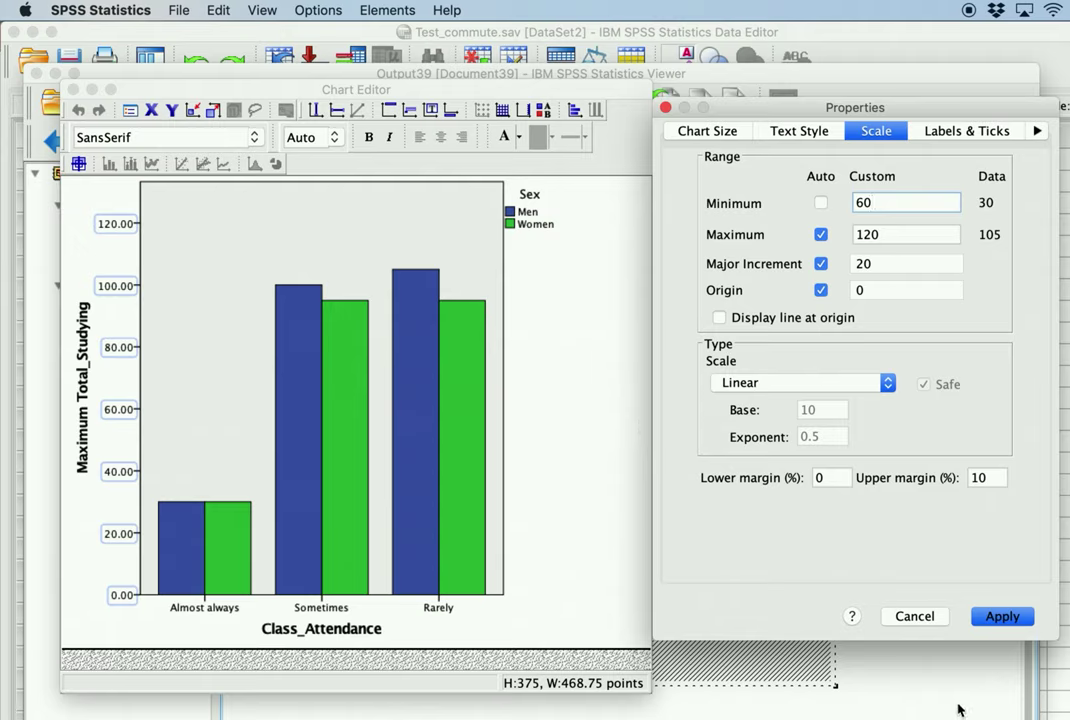
pyautogui.click(1000, 616)
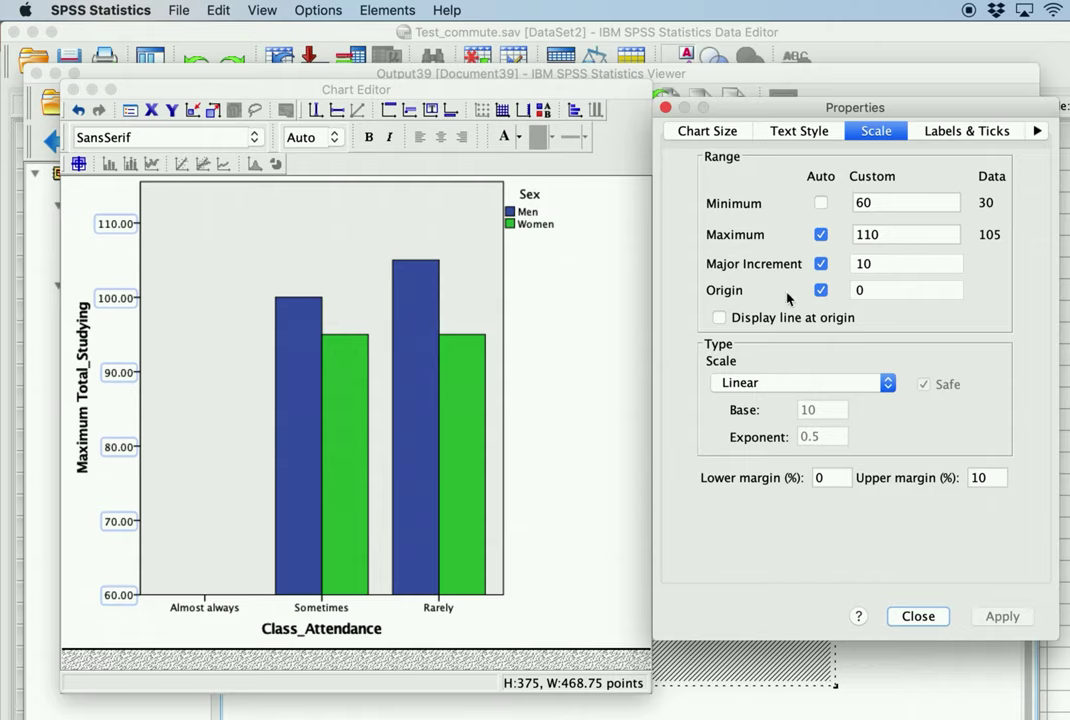
# Raise the y-axis minimum of the maximum Total_Studying chart to 90.
pyautogui.doubleClick(879, 204)
pyautogui.write('90')
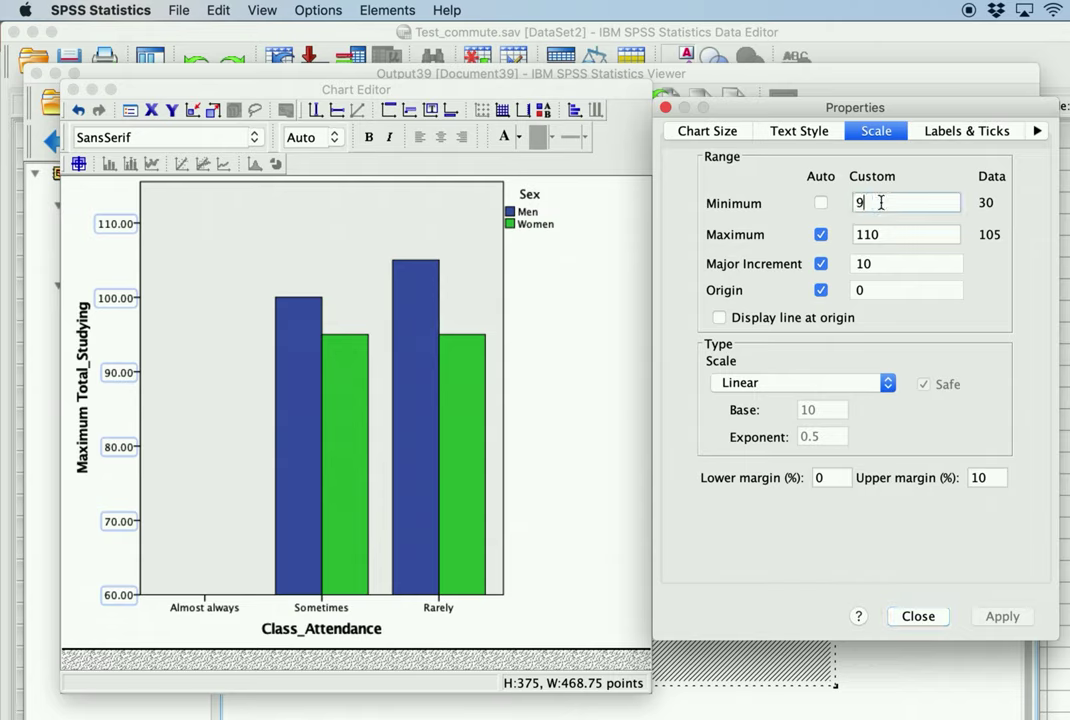
pyautogui.click(995, 617)
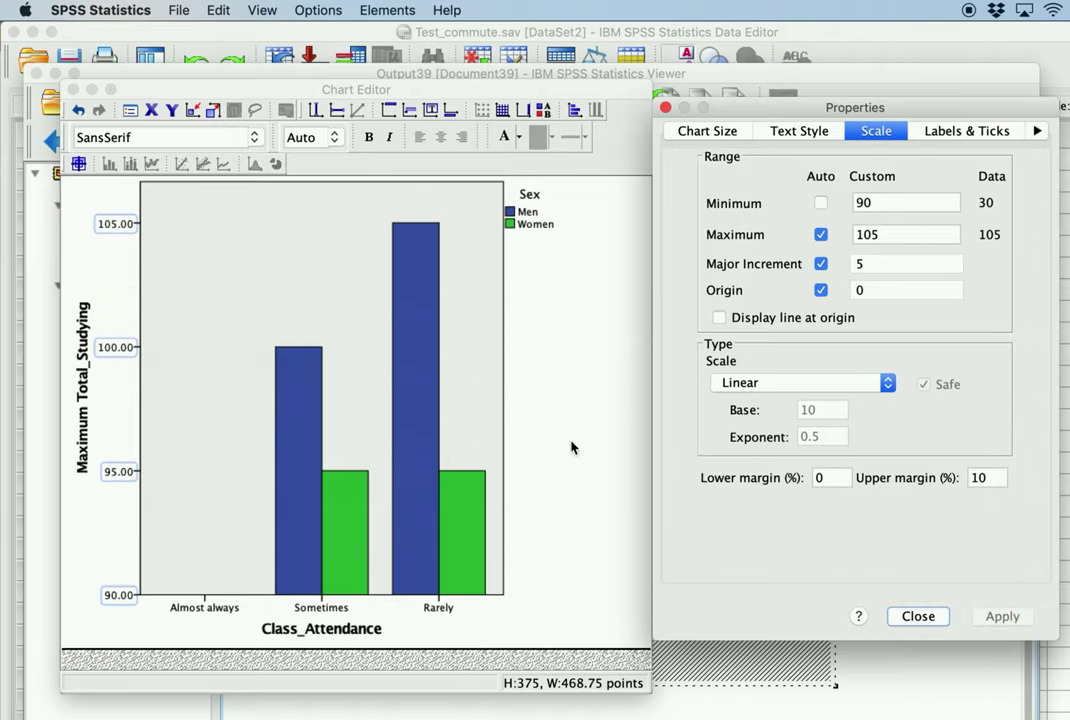
# Set the y-axis major increment to 1 and close the Chart Editor.
pyautogui.click(880, 264)
pyautogui.press('BackSpace')
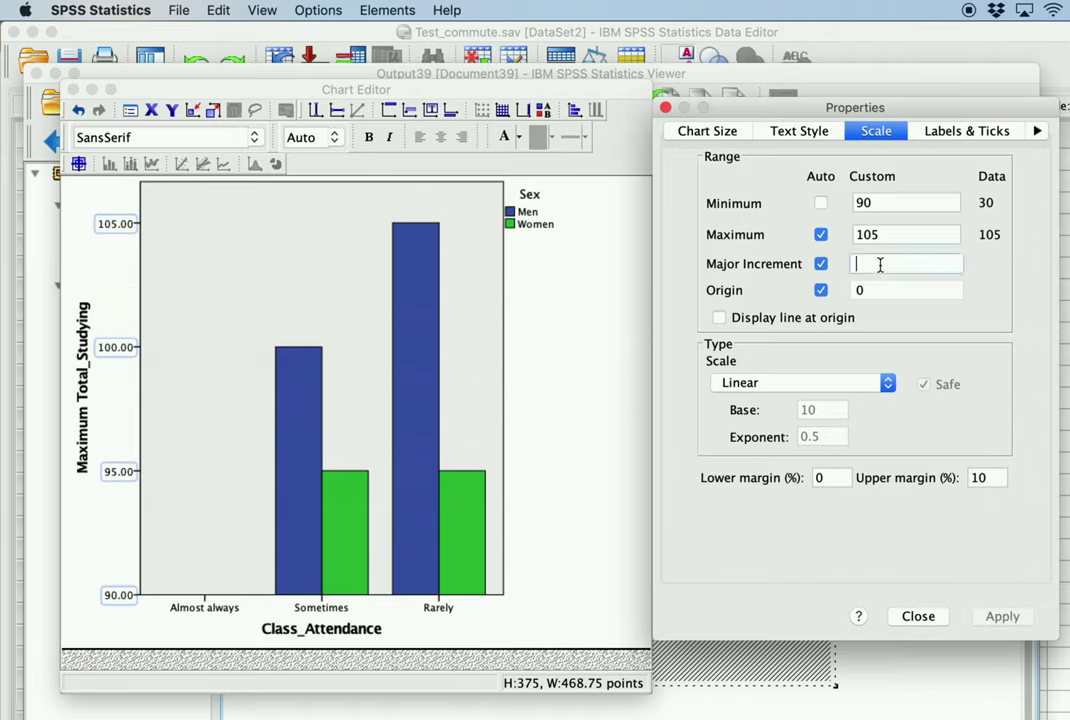
pyautogui.write('1')
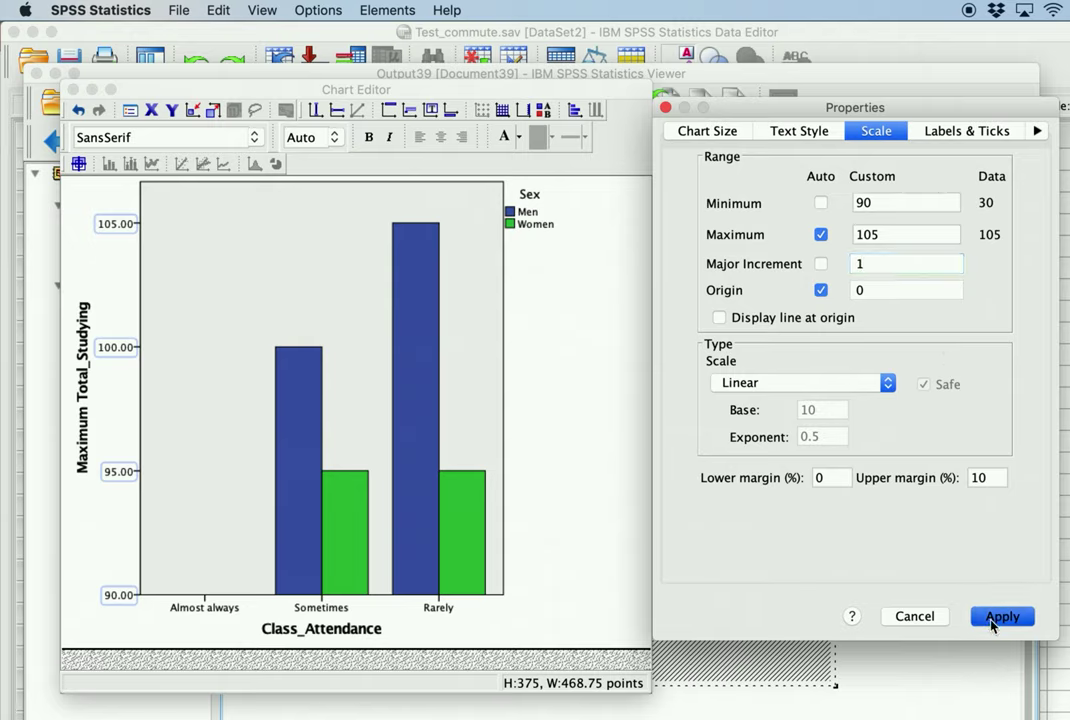
pyautogui.click(993, 615)
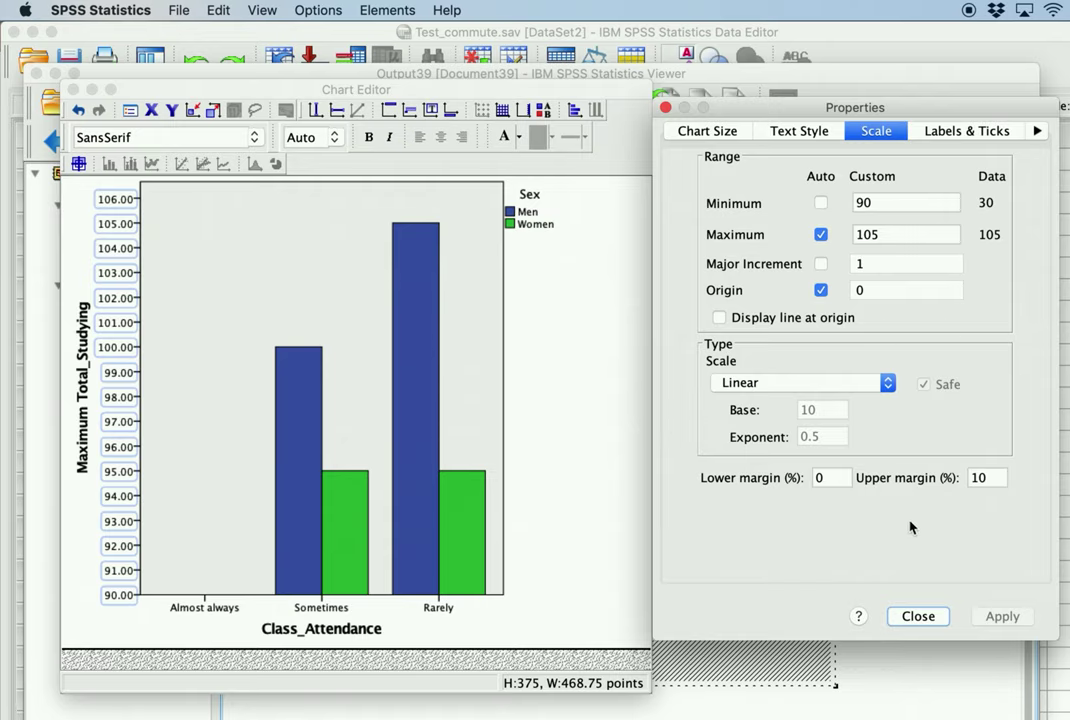
pyautogui.click(916, 616)
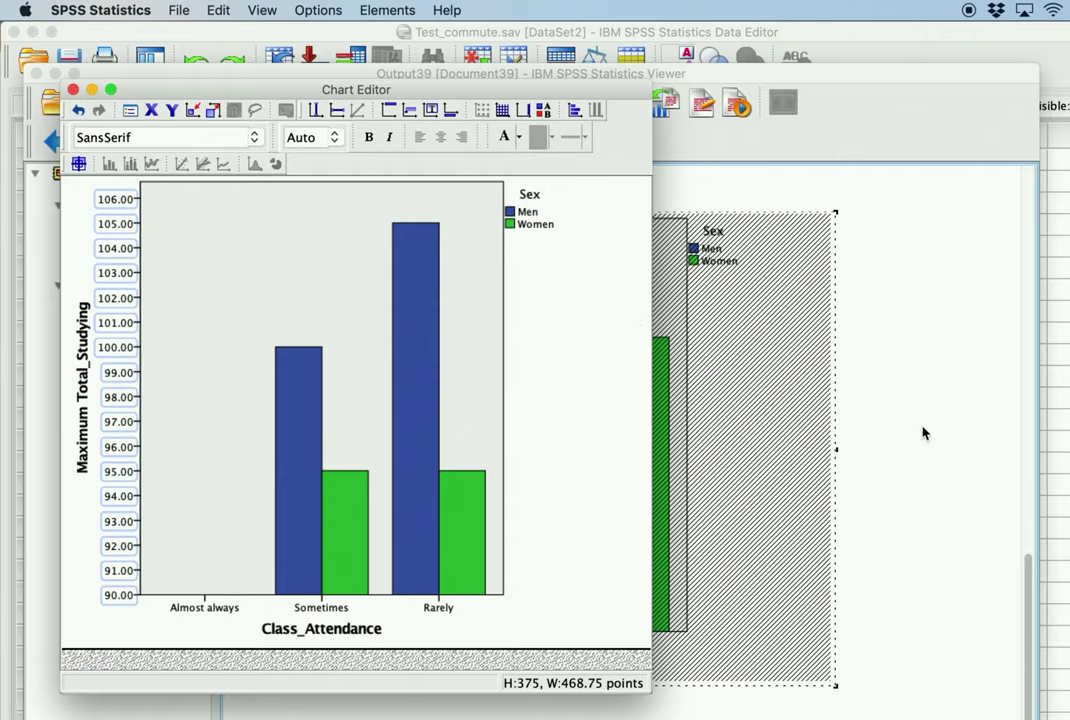
pyautogui.press('super+w')
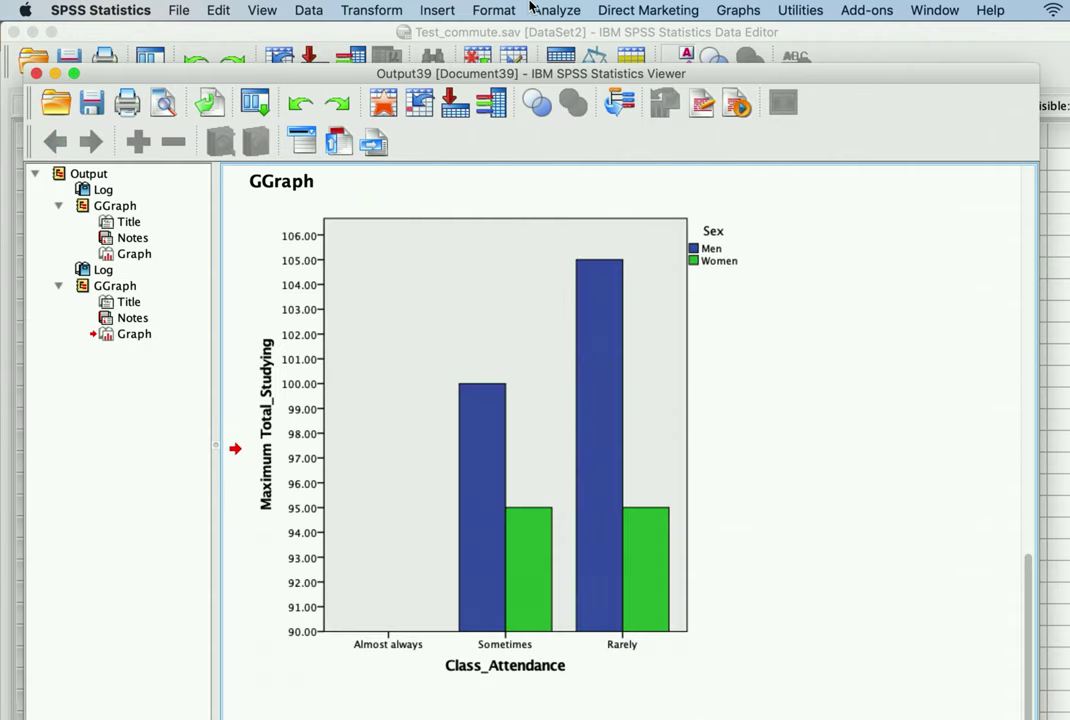
pyautogui.click(550, 10)
pyautogui.moveTo(573, 55)
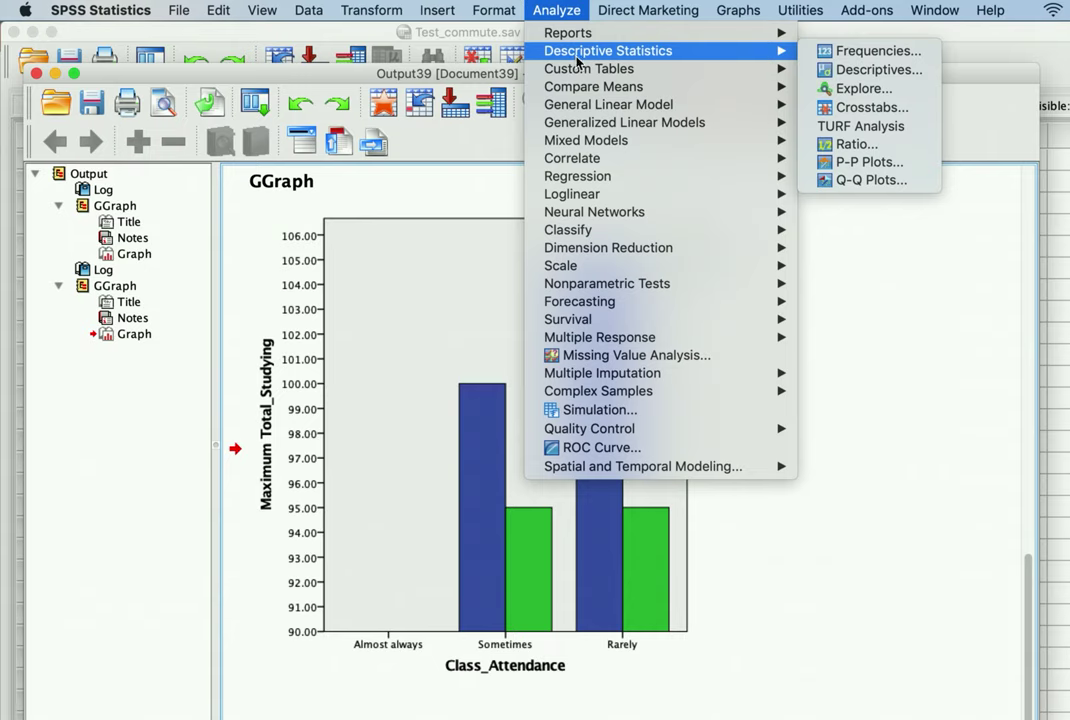
pyautogui.moveTo(650, 10)
pyautogui.click(841, 395)
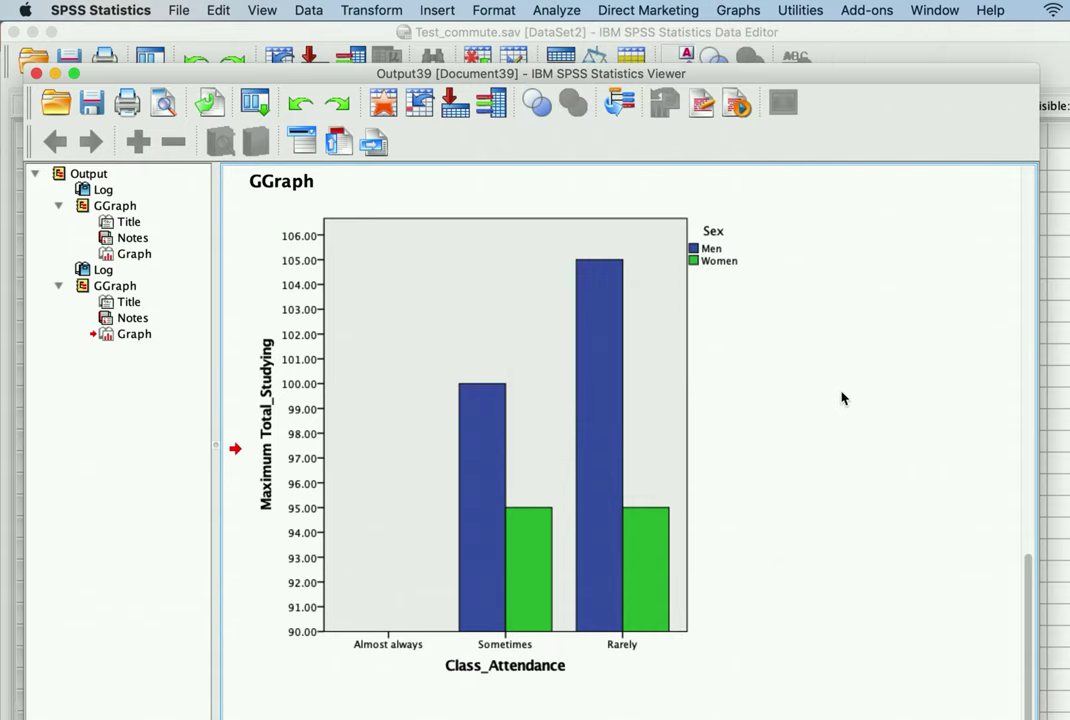
pyautogui.scroll(10, 841, 395)
pyautogui.scroll(-10, 841, 398)
pyautogui.click(767, 484)
pyautogui.click(872, 534)
pyautogui.click(492, 425)
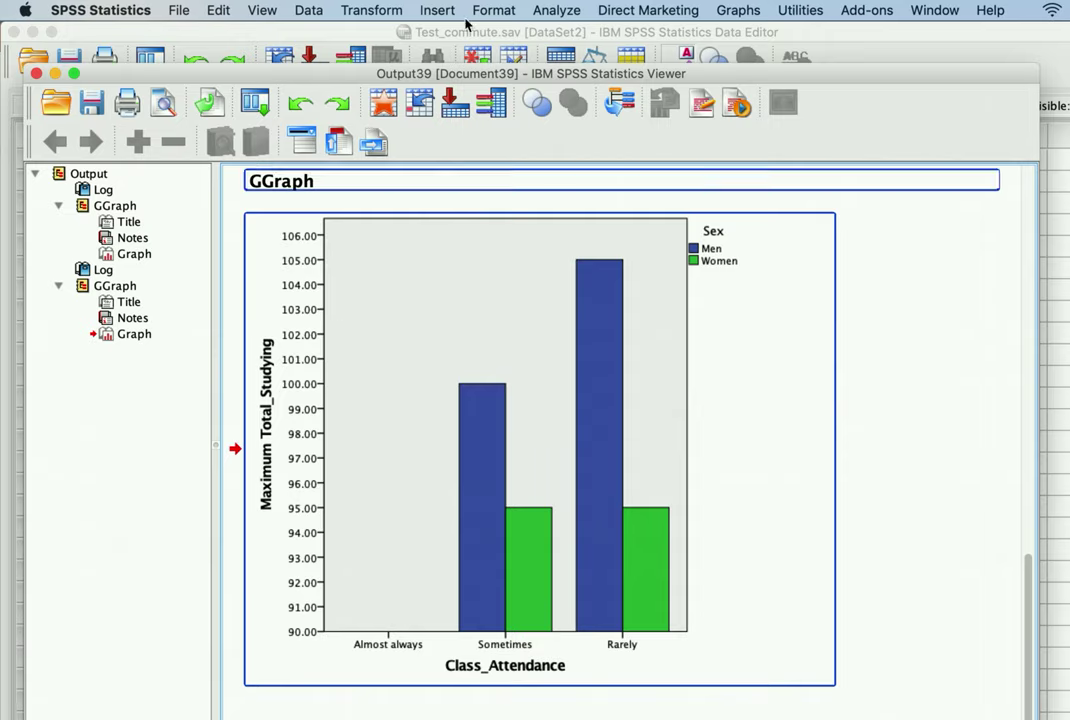
# Reopen the Chart Builder and apply Mean as the bar statistic for Total_Studying.
pyautogui.click(556, 10)
pyautogui.moveTo(627, 11)
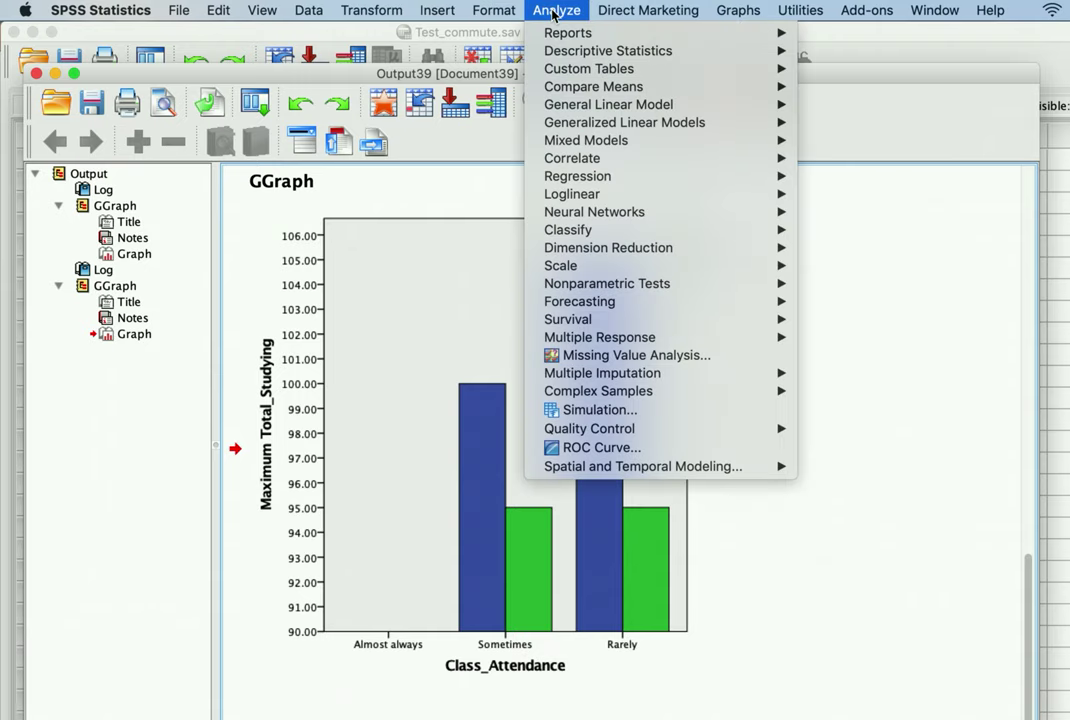
pyautogui.click(743, 33)
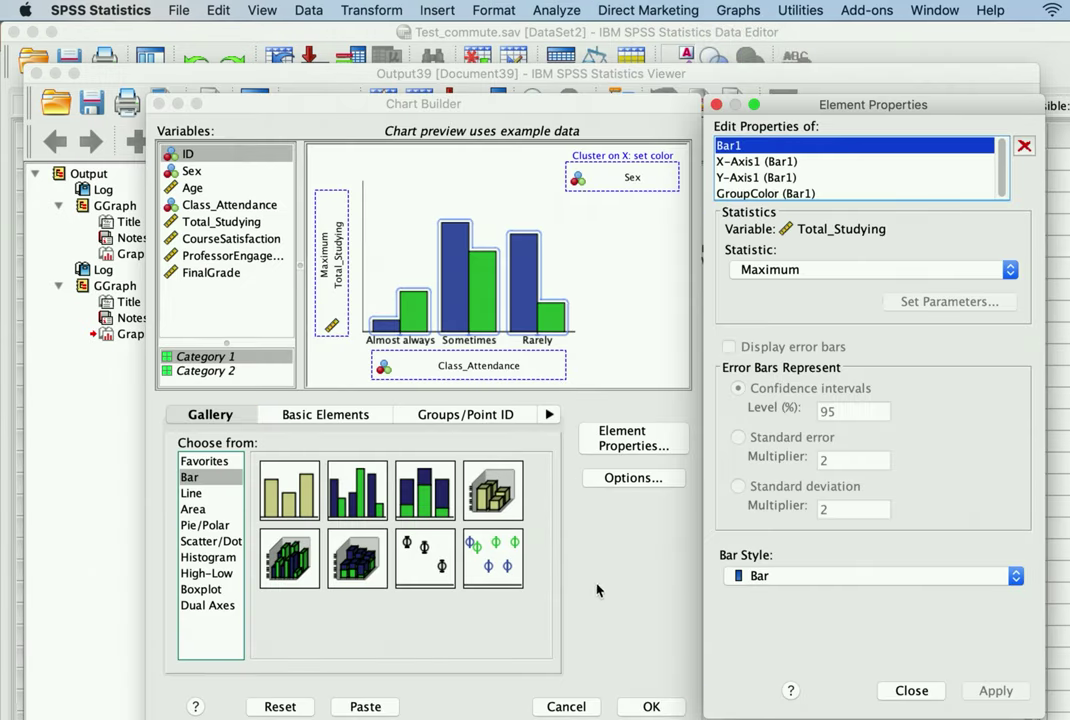
pyautogui.click(688, 616)
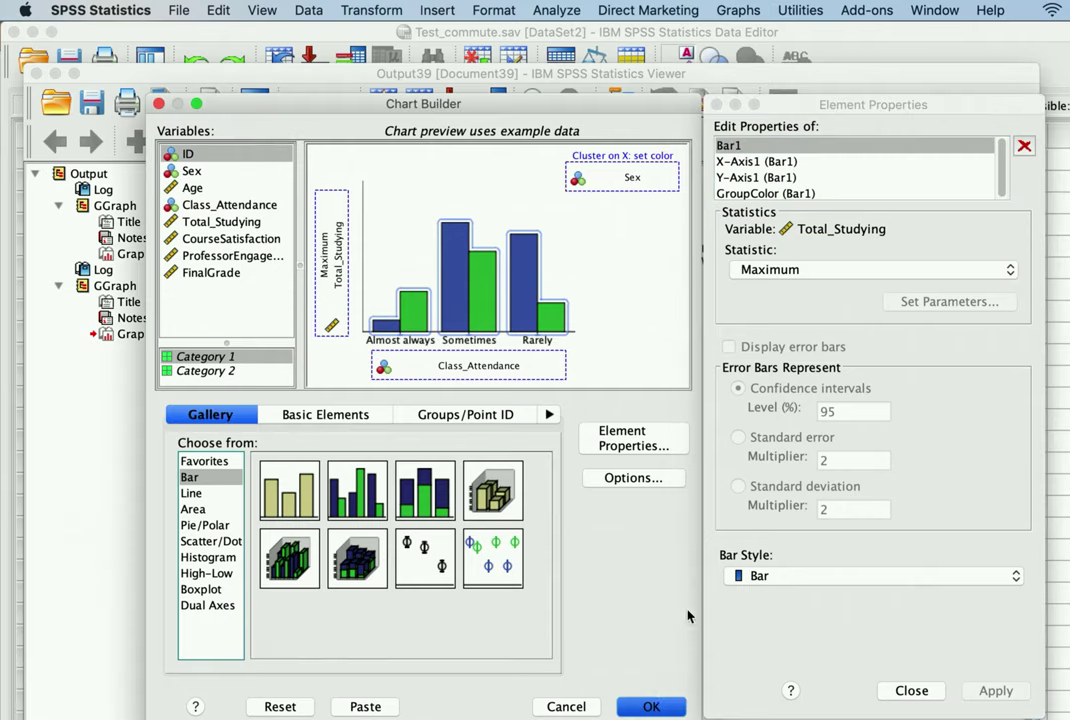
pyautogui.click(779, 270)
pyautogui.click(779, 272)
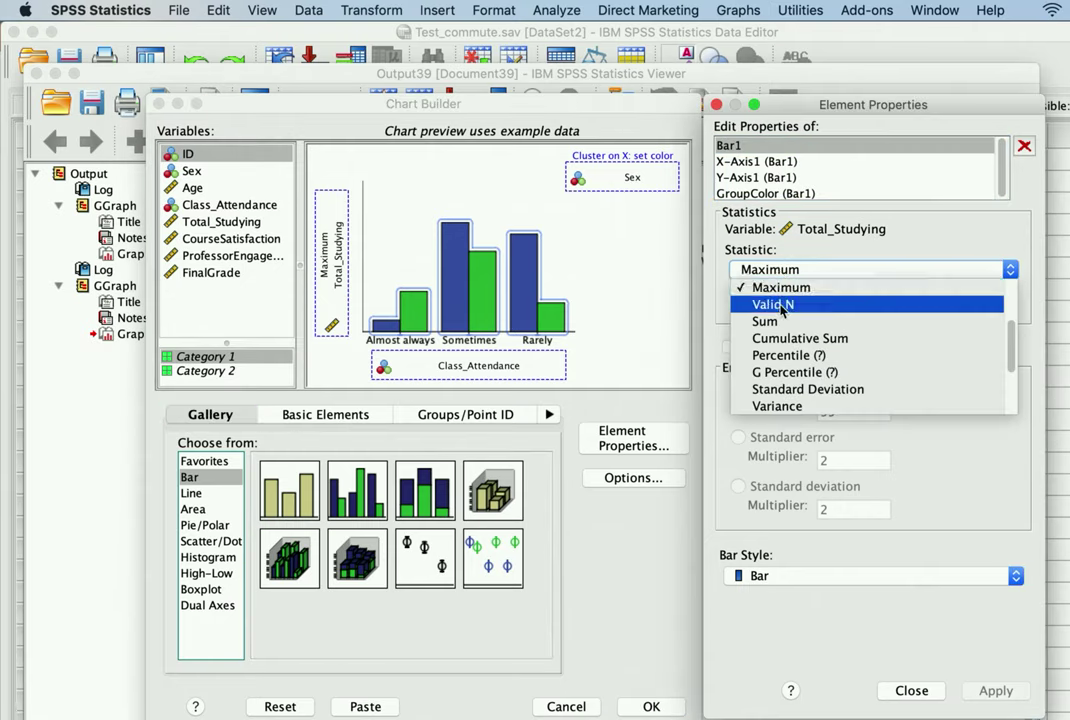
pyautogui.scroll(3, 785, 318)
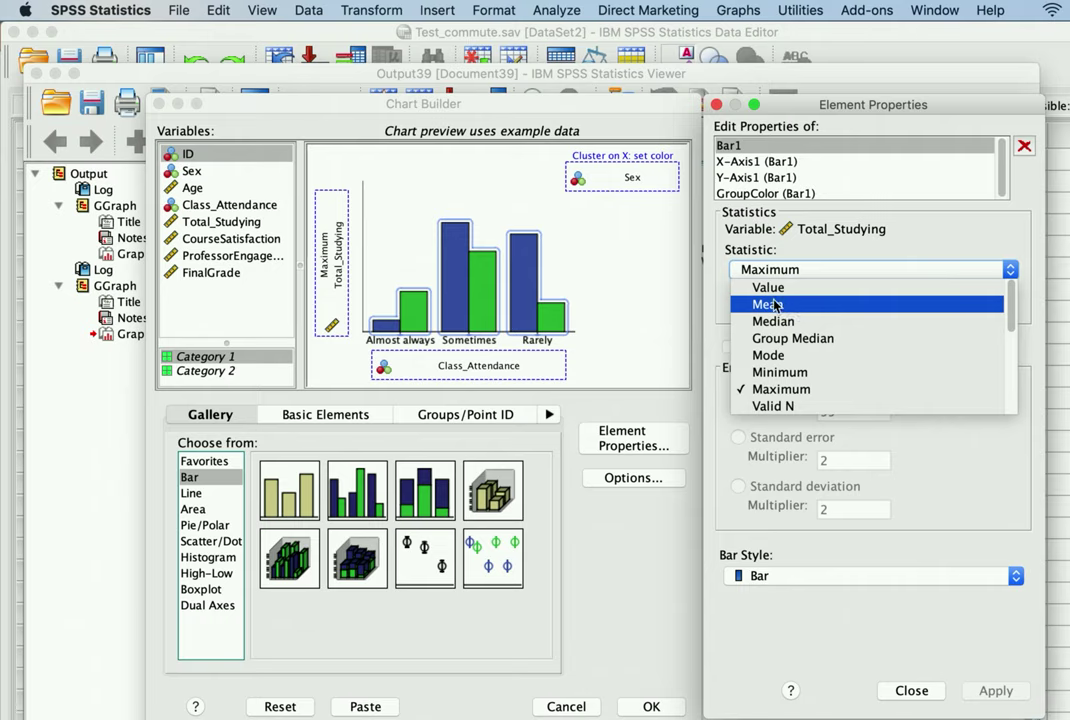
pyautogui.click(790, 305)
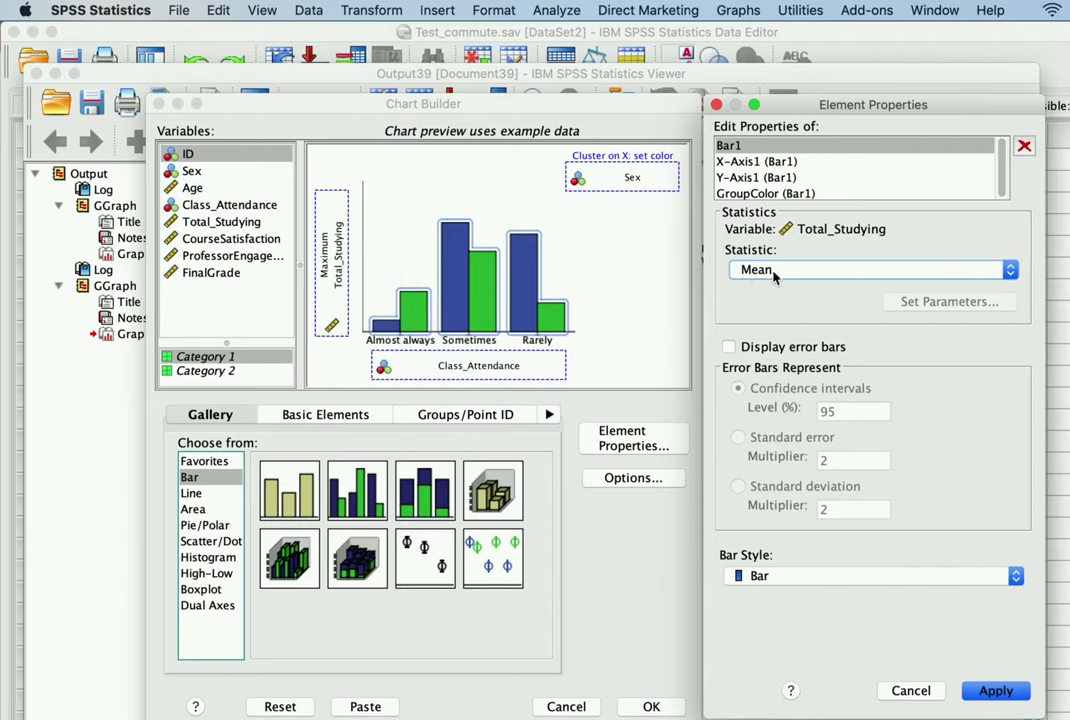
pyautogui.click(992, 695)
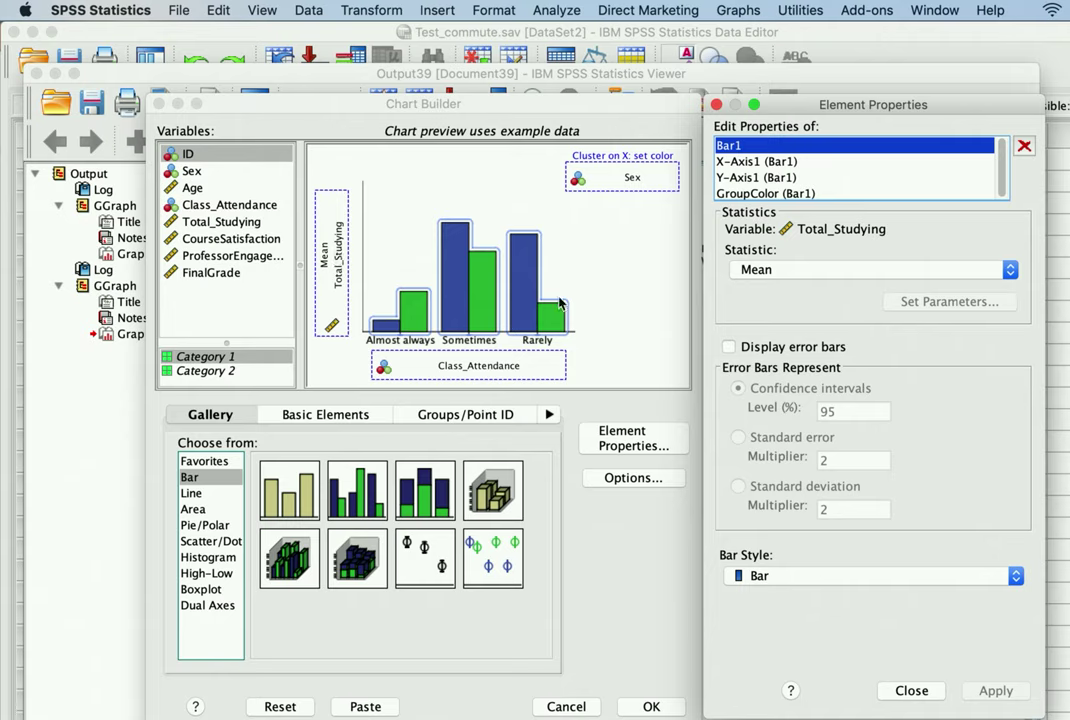
# Display error bars representing 95% confidence intervals on the clustered bars, keeping the Bar style.
pyautogui.click(729, 347)
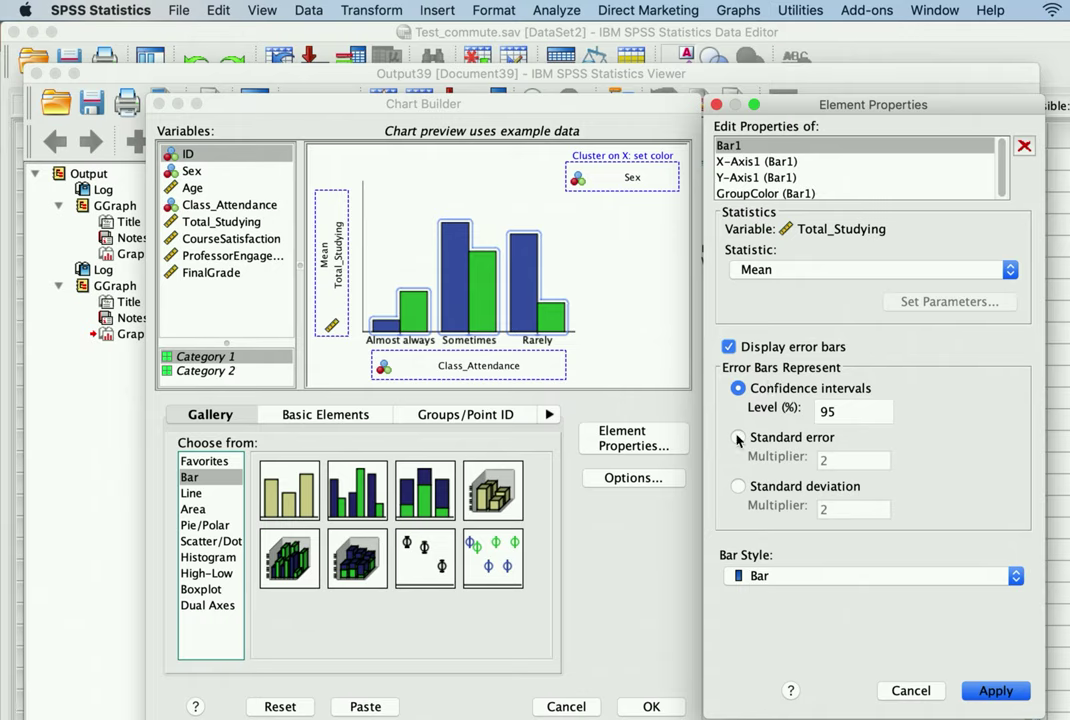
pyautogui.click(779, 441)
pyautogui.click(780, 487)
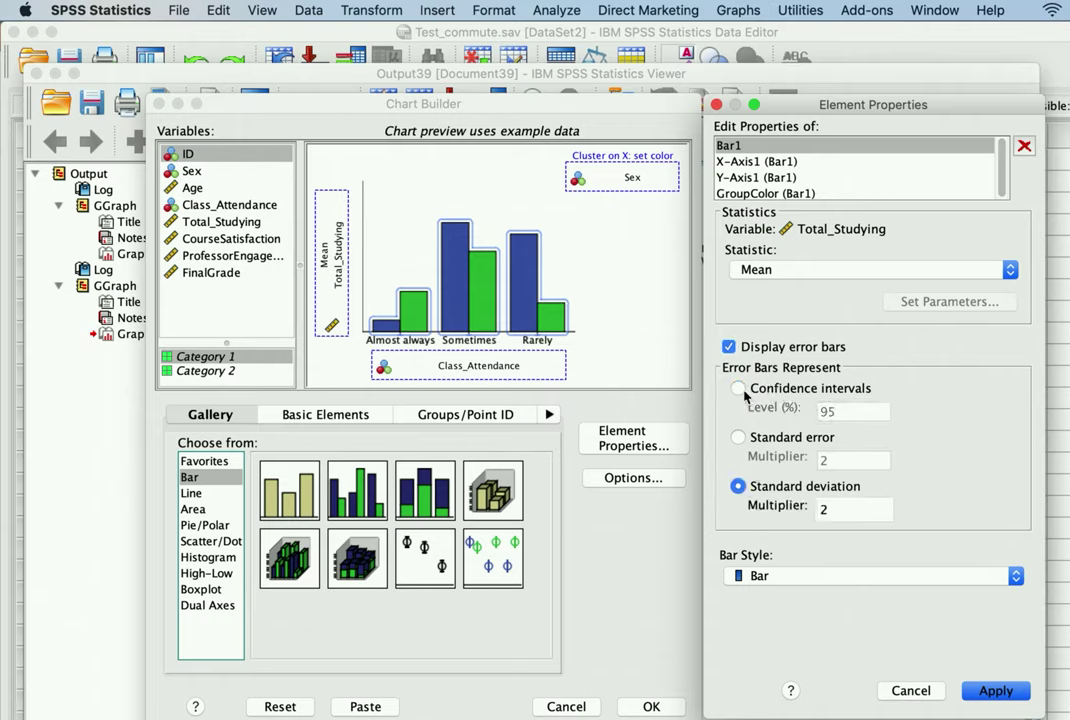
pyautogui.click(786, 388)
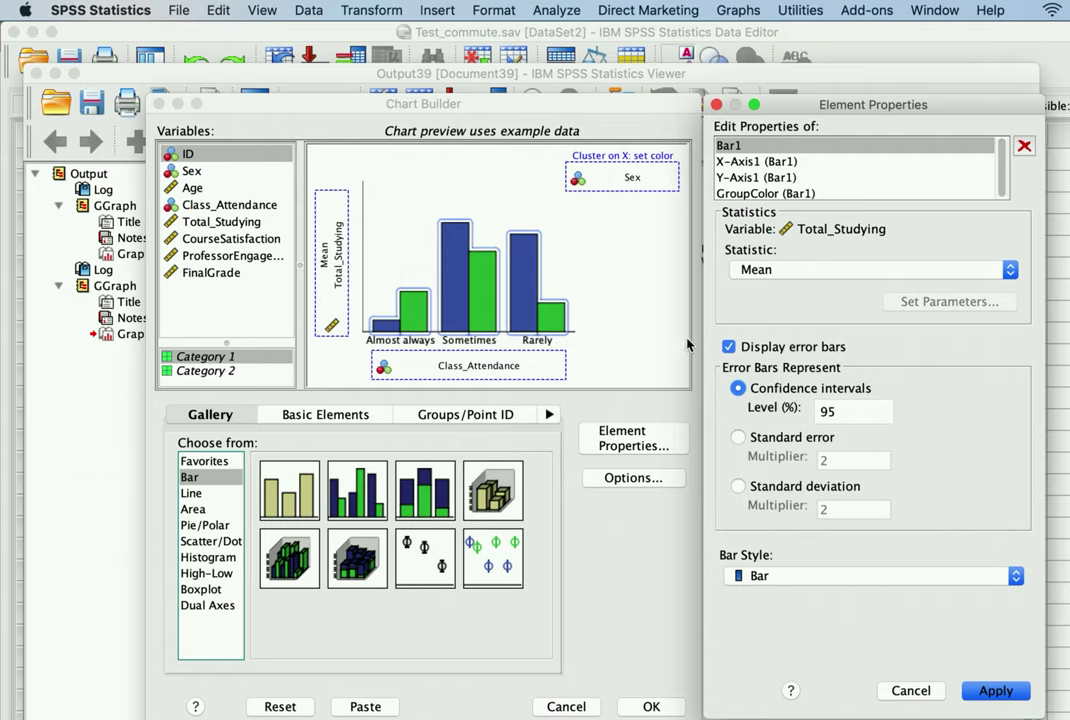
pyautogui.click(898, 577)
pyautogui.click(988, 550)
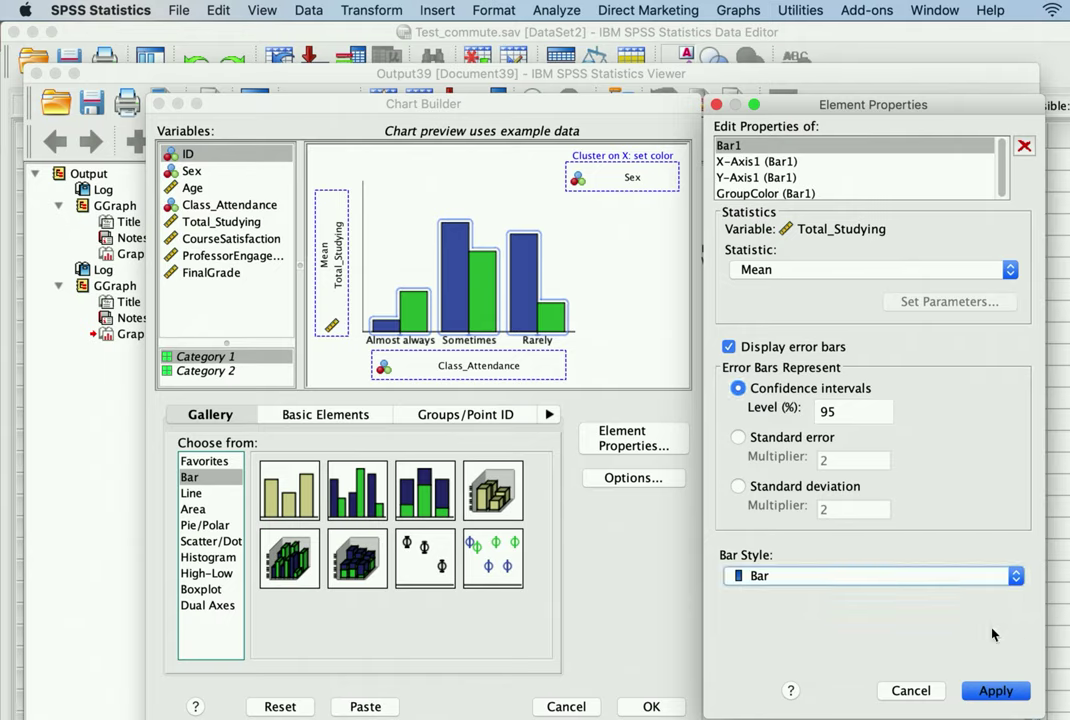
pyautogui.click(1016, 700)
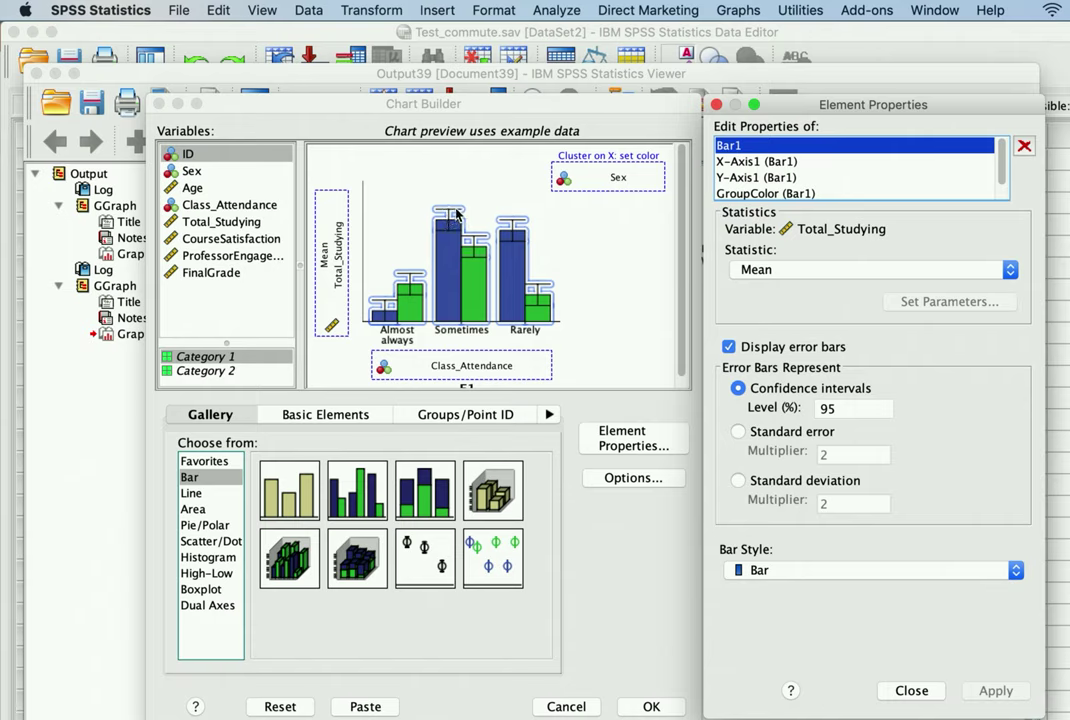
# Generate the clustered bar chart of mean Total_Studying by Class_Attendance and Sex with error bars.
pyautogui.click(651, 707)
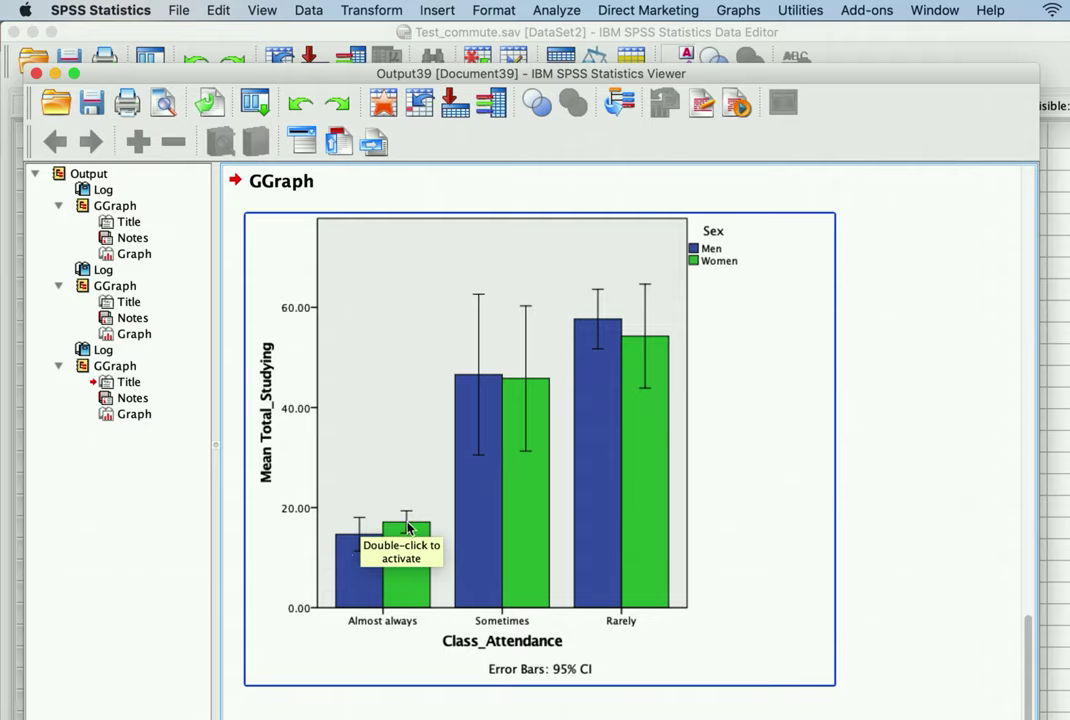
pyautogui.click(840, 584)
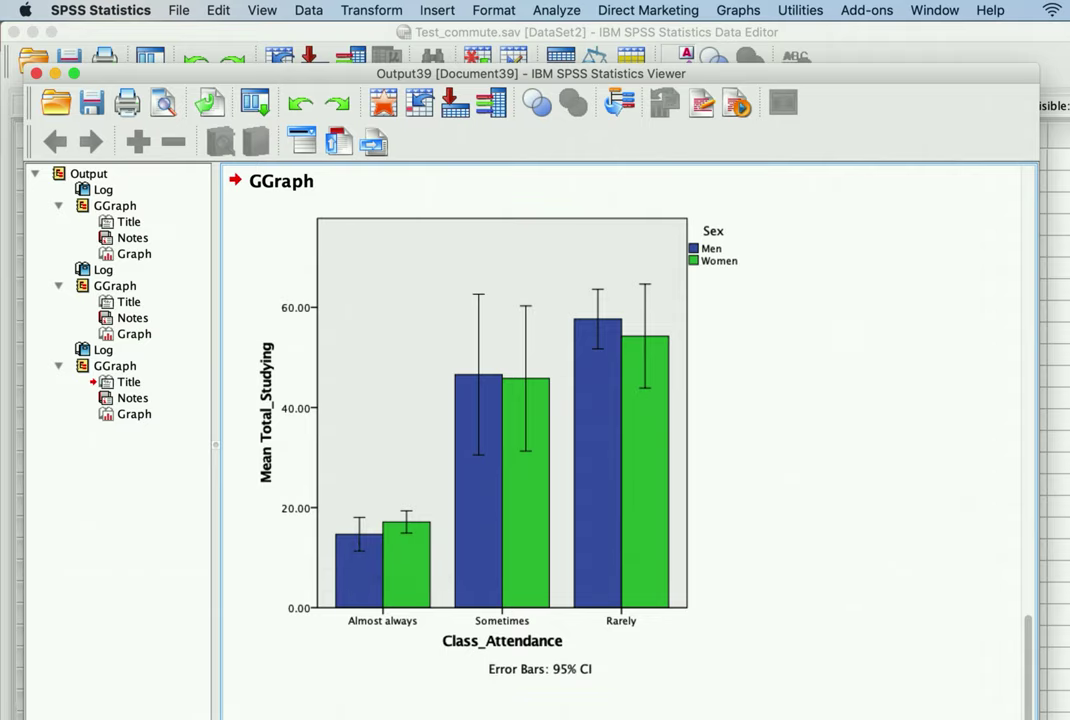
pyautogui.click(828, 585)
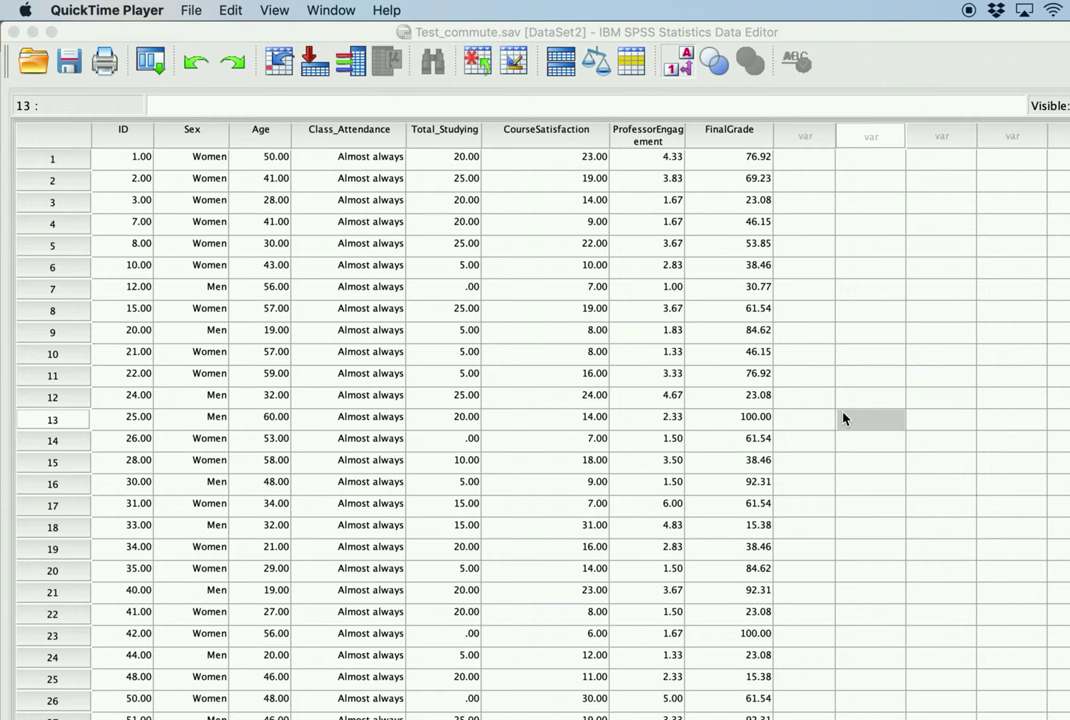
# Reopen the Chart Builder and reset it to clear the previous clustered bar chart setup.
pyautogui.click(788, 33)
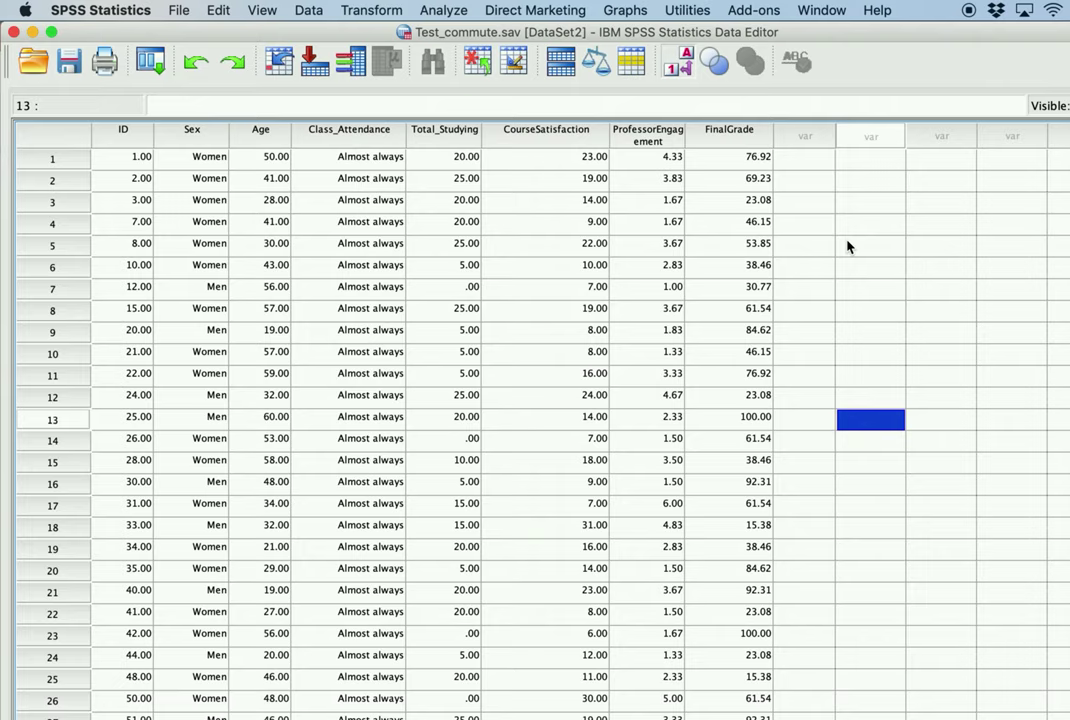
pyautogui.click(625, 10)
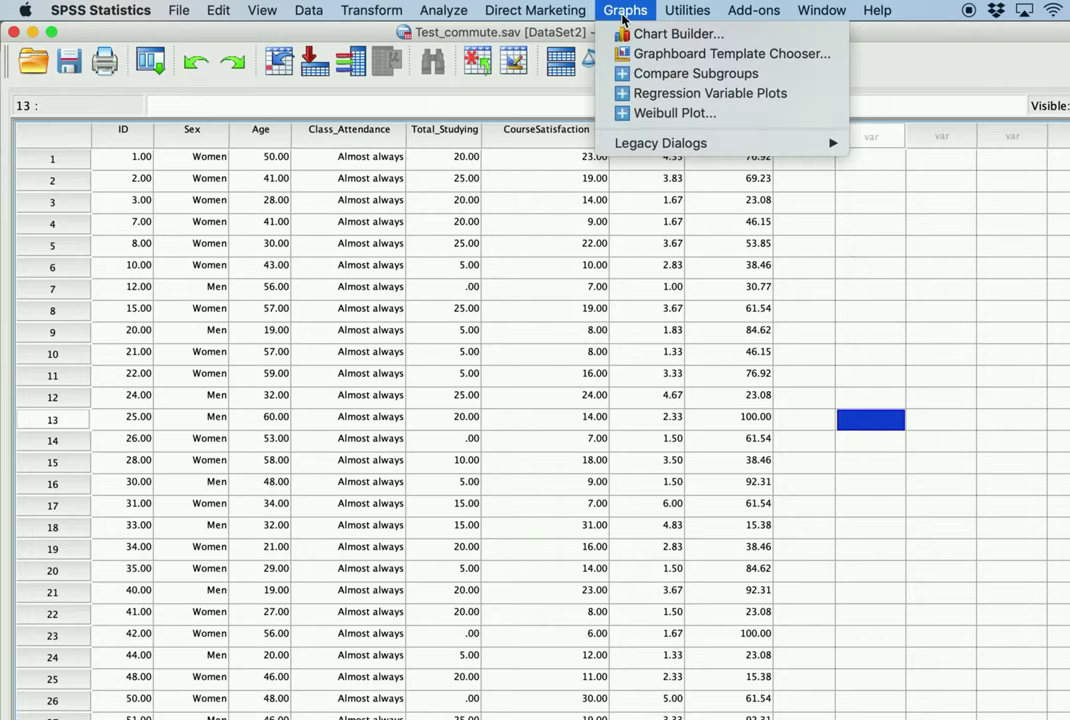
pyautogui.click(631, 35)
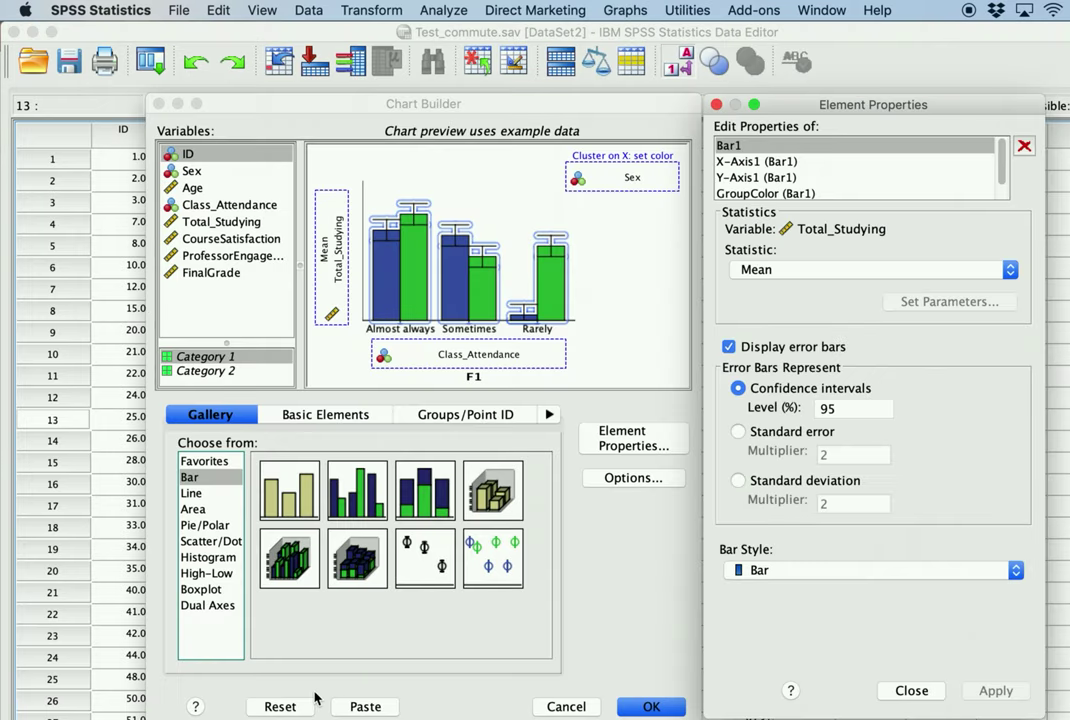
pyautogui.click(280, 705)
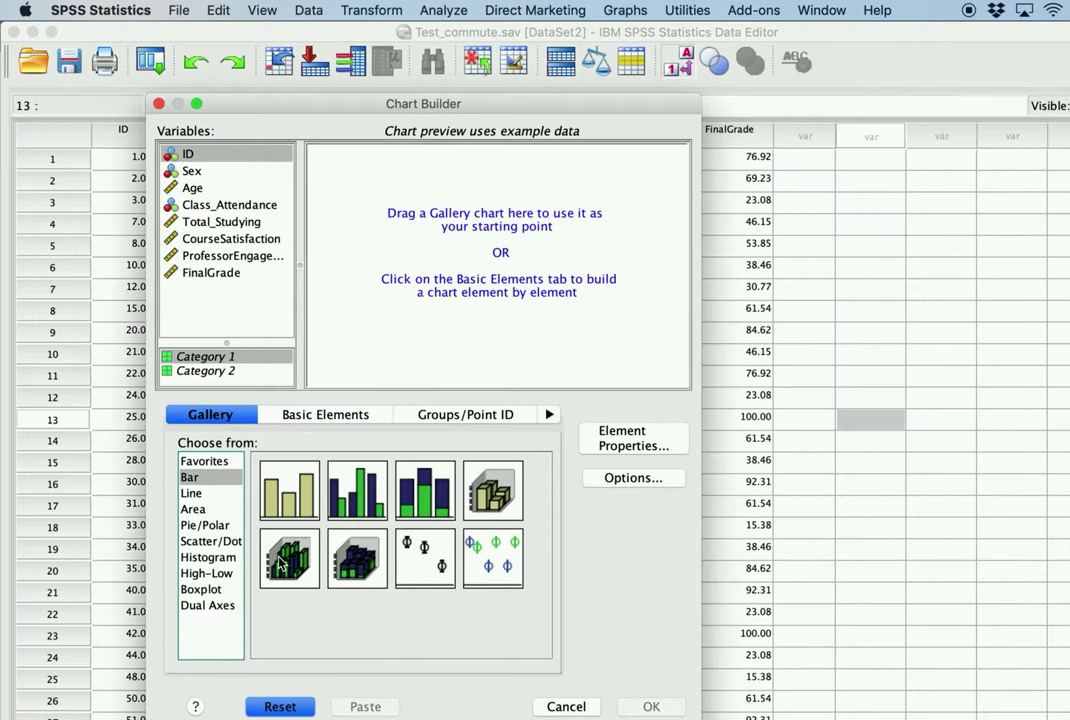
# Choose a simple scatterplot from the Scatter/Dot gallery and place it in the chart preview.
pyautogui.click(214, 541)
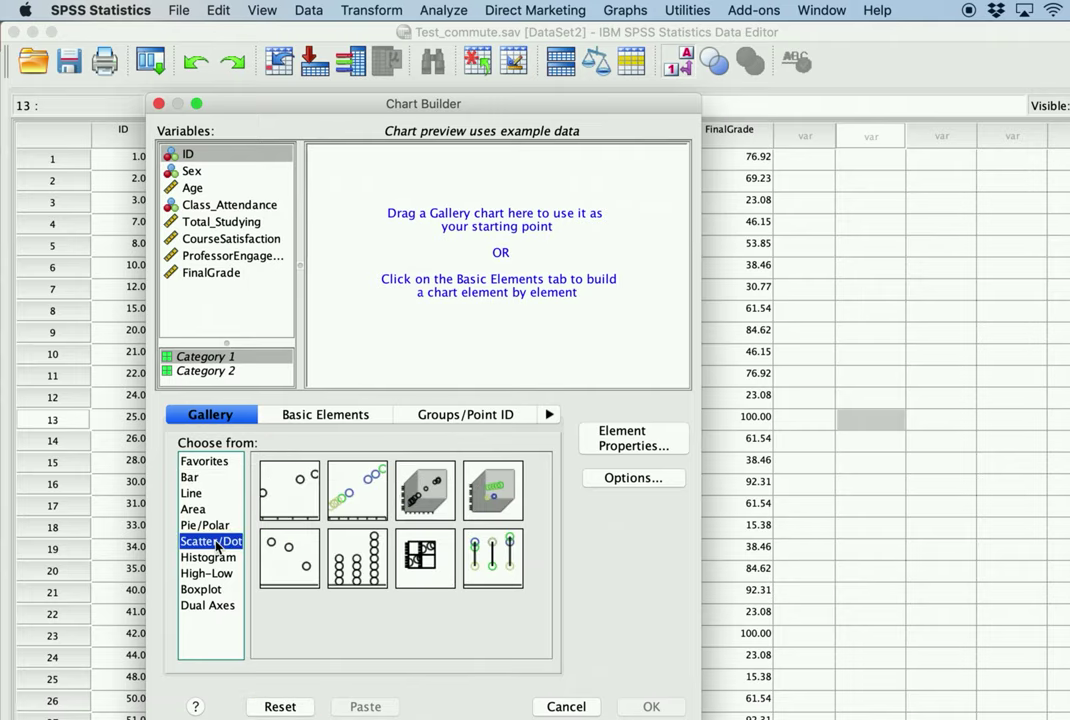
pyautogui.click(279, 486)
pyautogui.moveTo(269, 497); pyautogui.dragTo(432, 279)
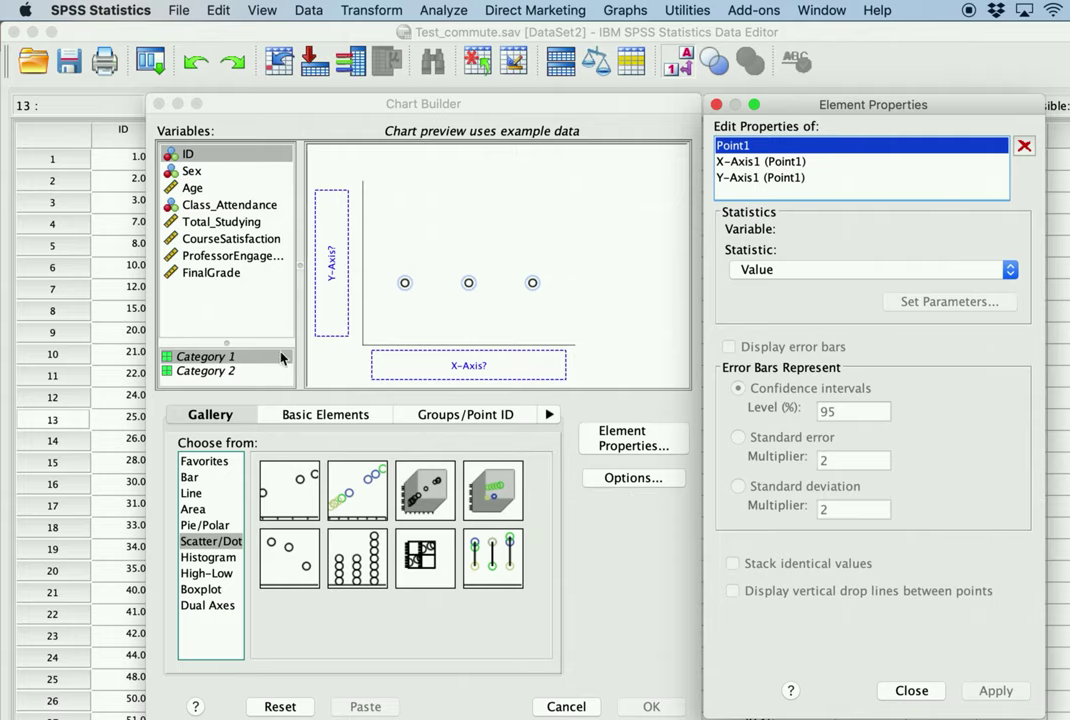
# Assign CourseSatisfaction to the scatterplot's x-axis and ProfessorEngagement to its y-axis.
pyautogui.click(281, 357)
pyautogui.click(209, 241)
pyautogui.moveTo(209, 241); pyautogui.dragTo(410, 365)
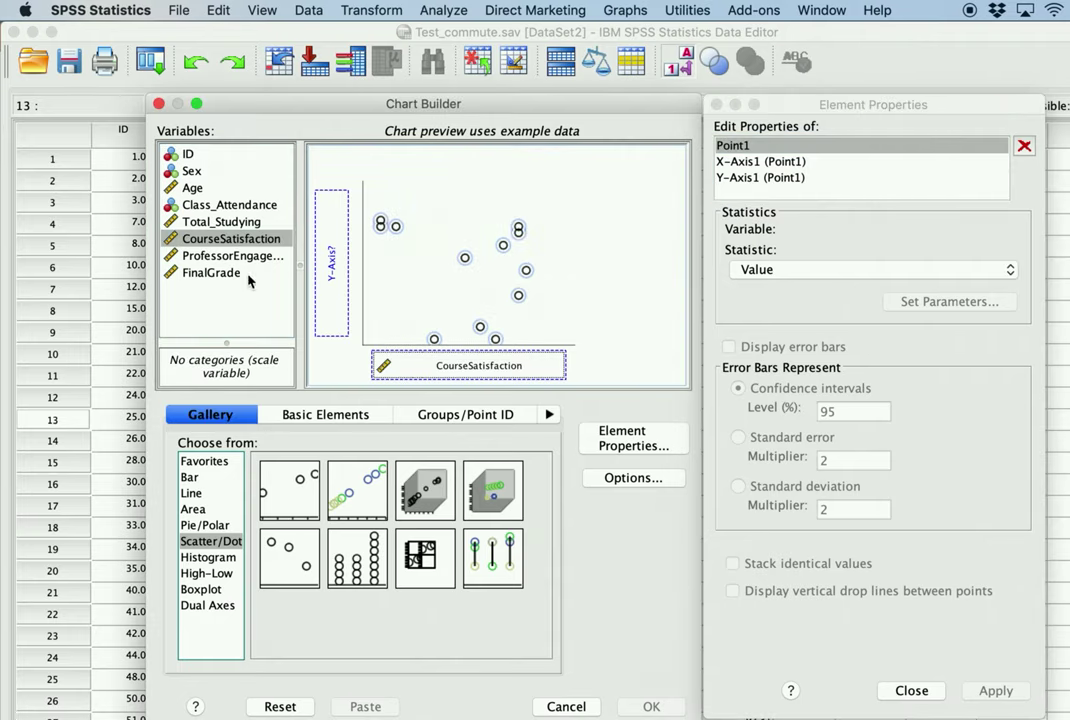
pyautogui.click(215, 257)
pyautogui.moveTo(215, 257); pyautogui.dragTo(343, 269)
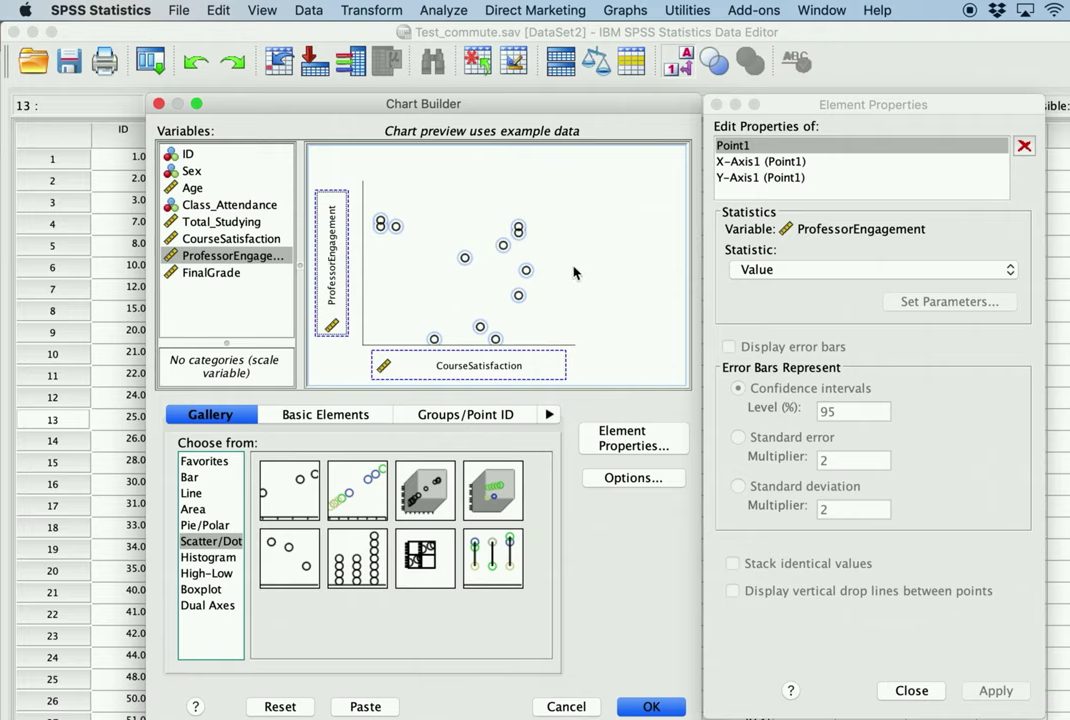
# Keep Value as the statistic for ProfessorEngagement and generate the scatterplot.
pyautogui.click(820, 270)
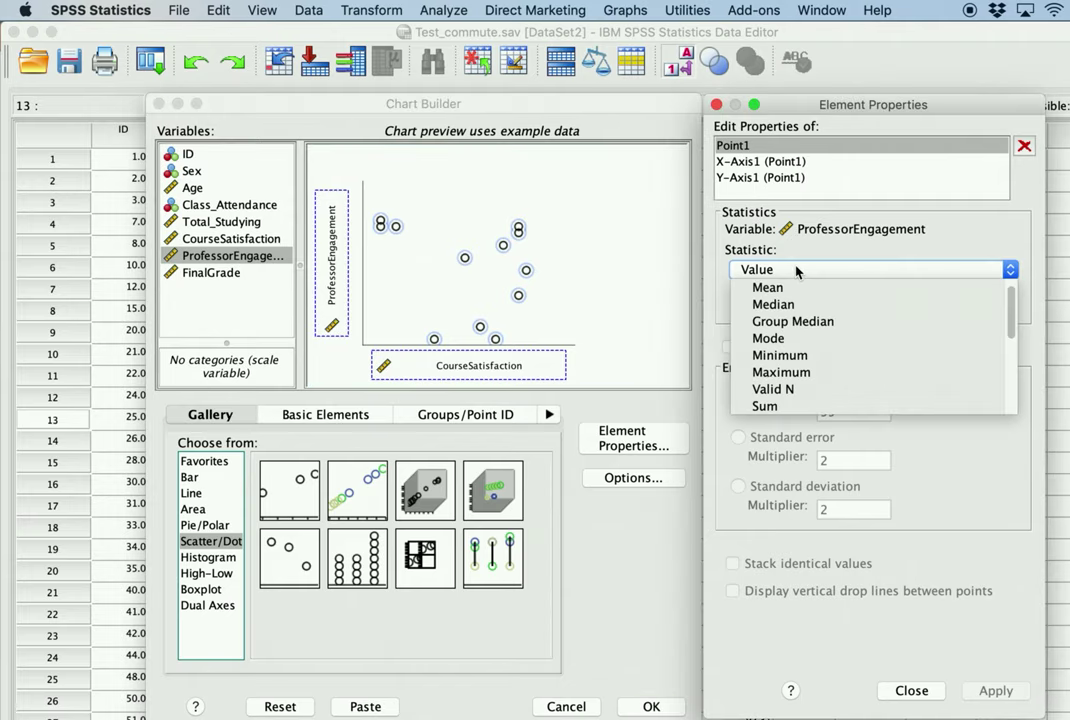
pyautogui.click(720, 273)
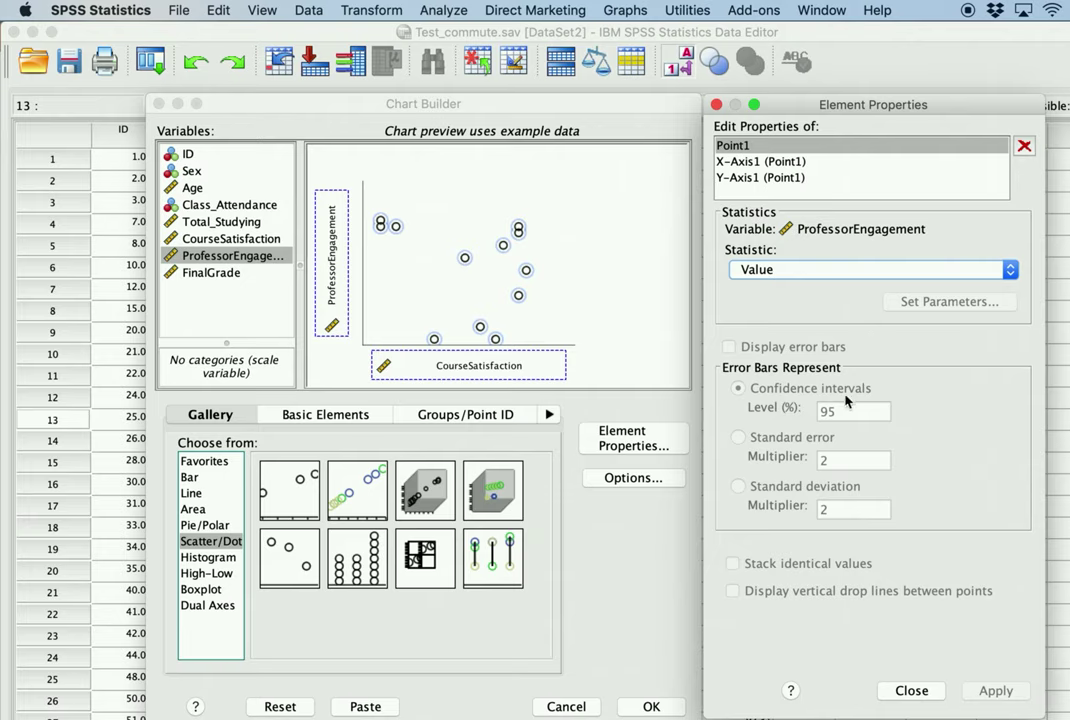
pyautogui.click(627, 704)
pyautogui.click(640, 705)
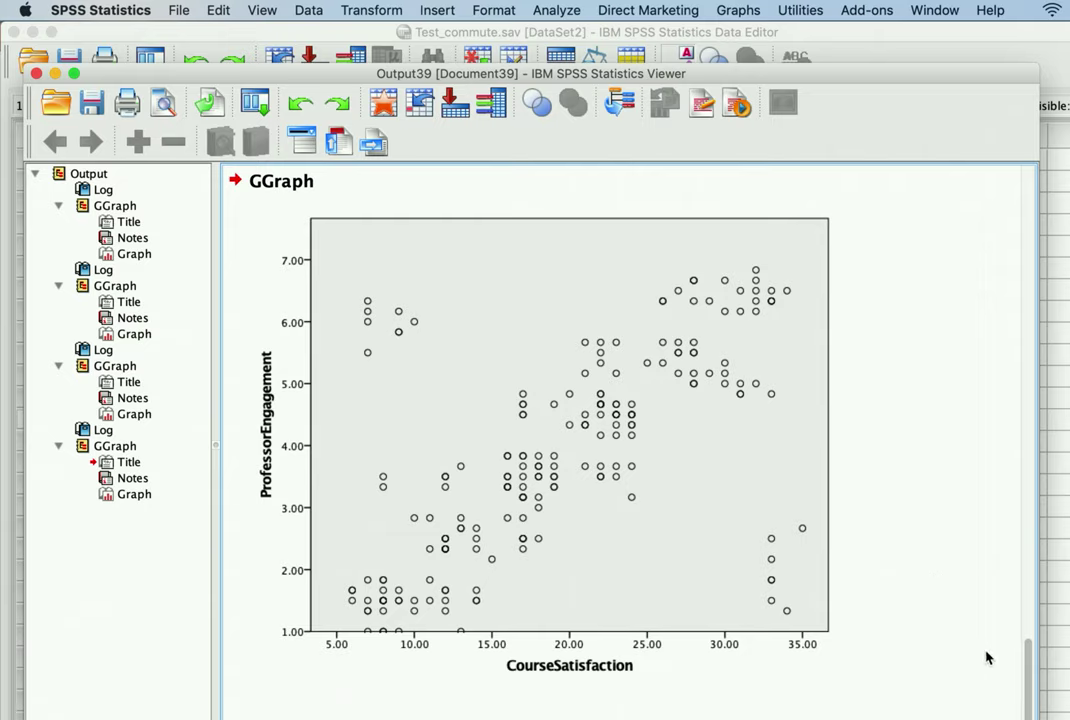
# Open the scatterplot in the Chart Editor and add a linear fit line with no confidence intervals.
pyautogui.click(738, 636)
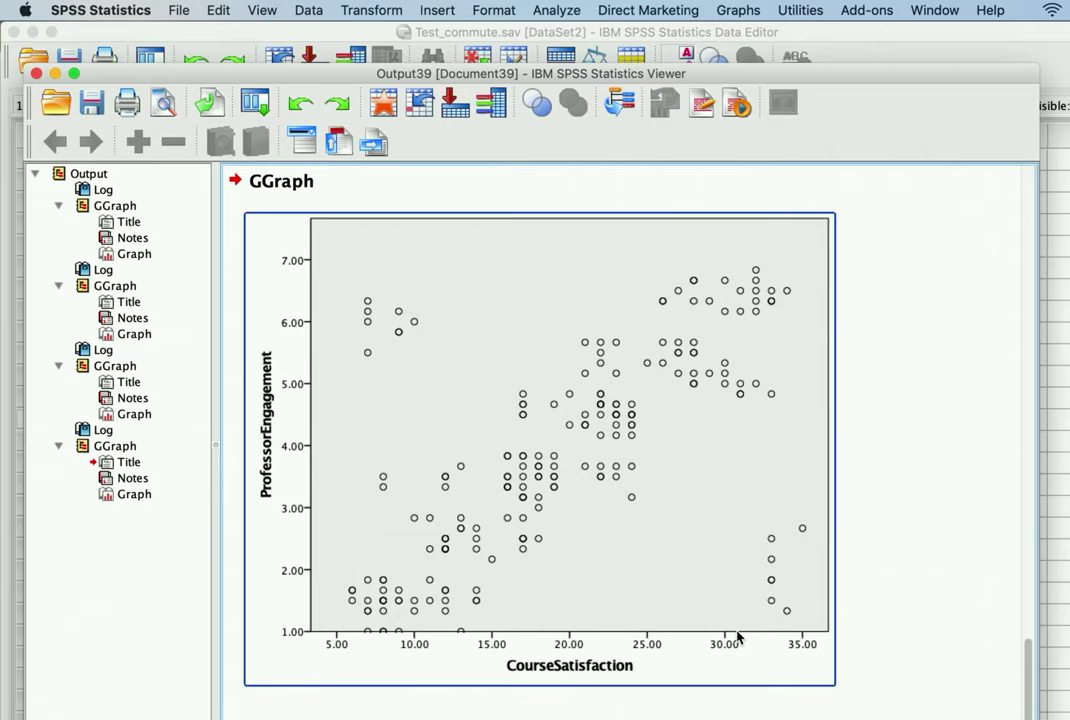
pyautogui.doubleClick(725, 392)
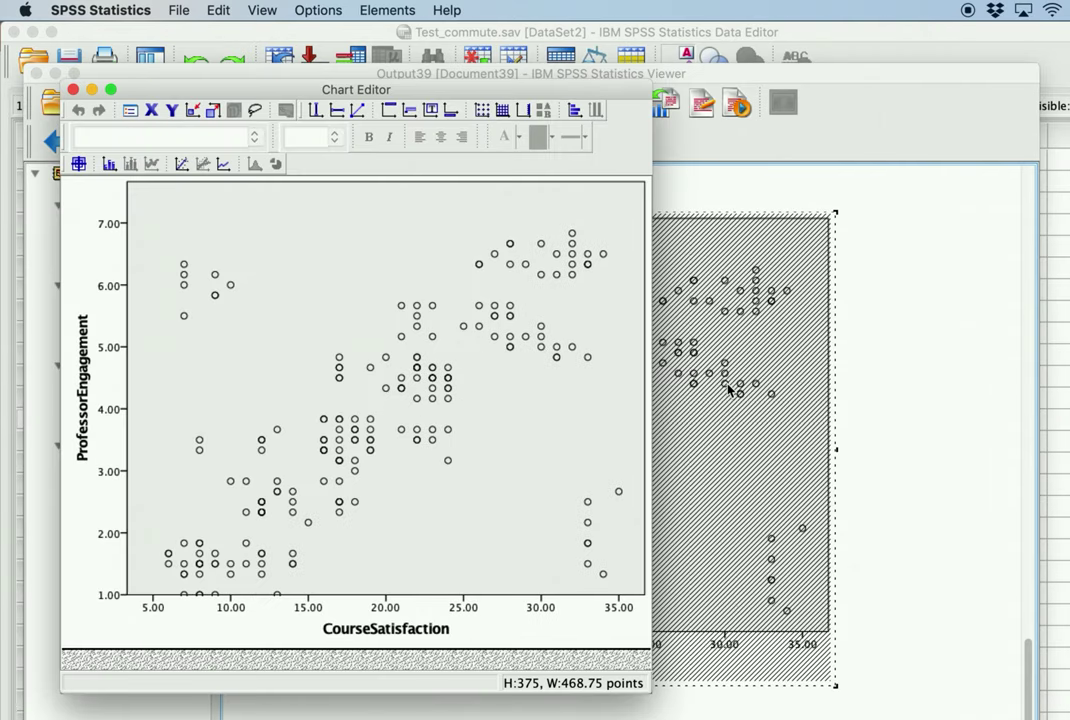
pyautogui.click(513, 352)
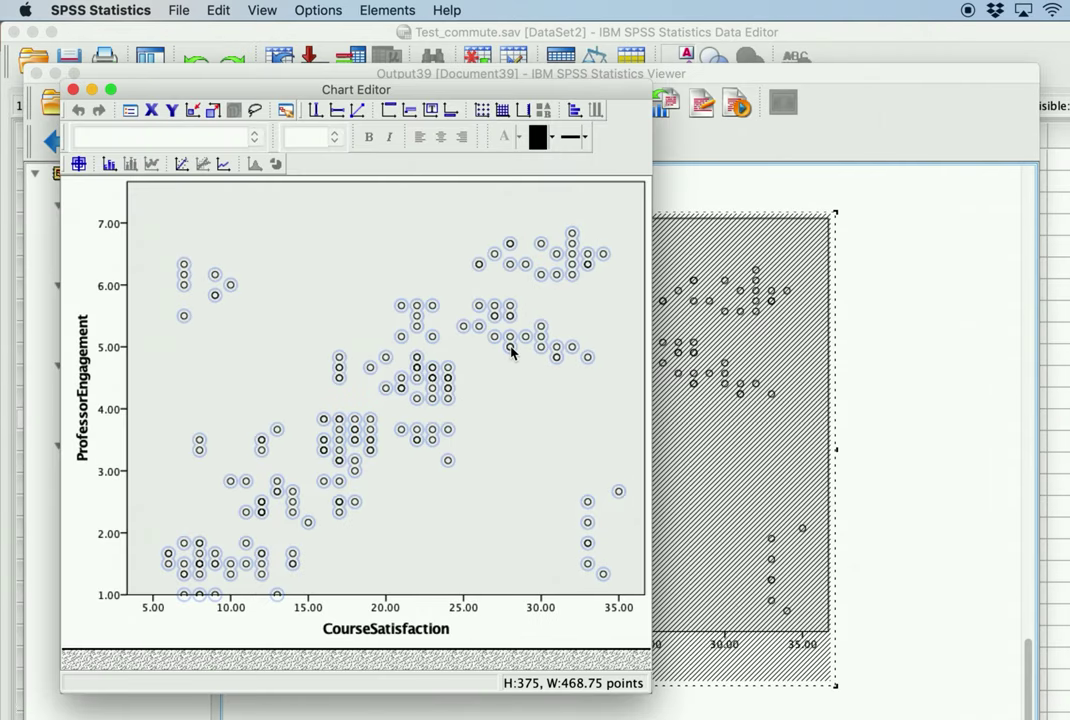
pyautogui.click(511, 349)
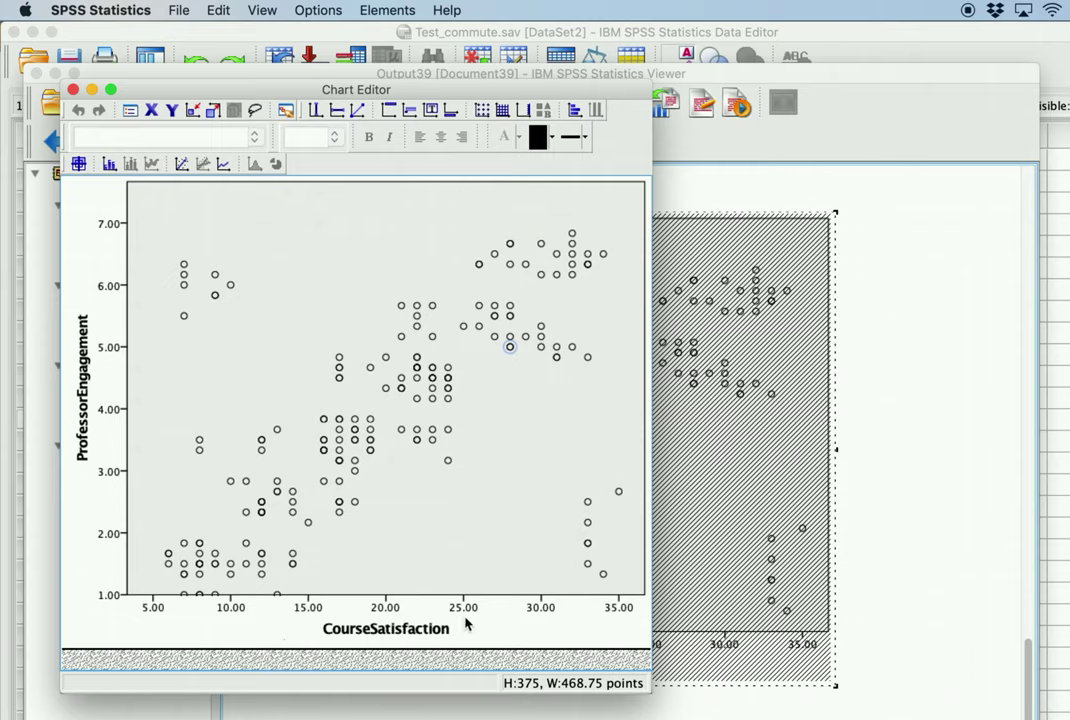
pyautogui.click(401, 305)
pyautogui.click(182, 172)
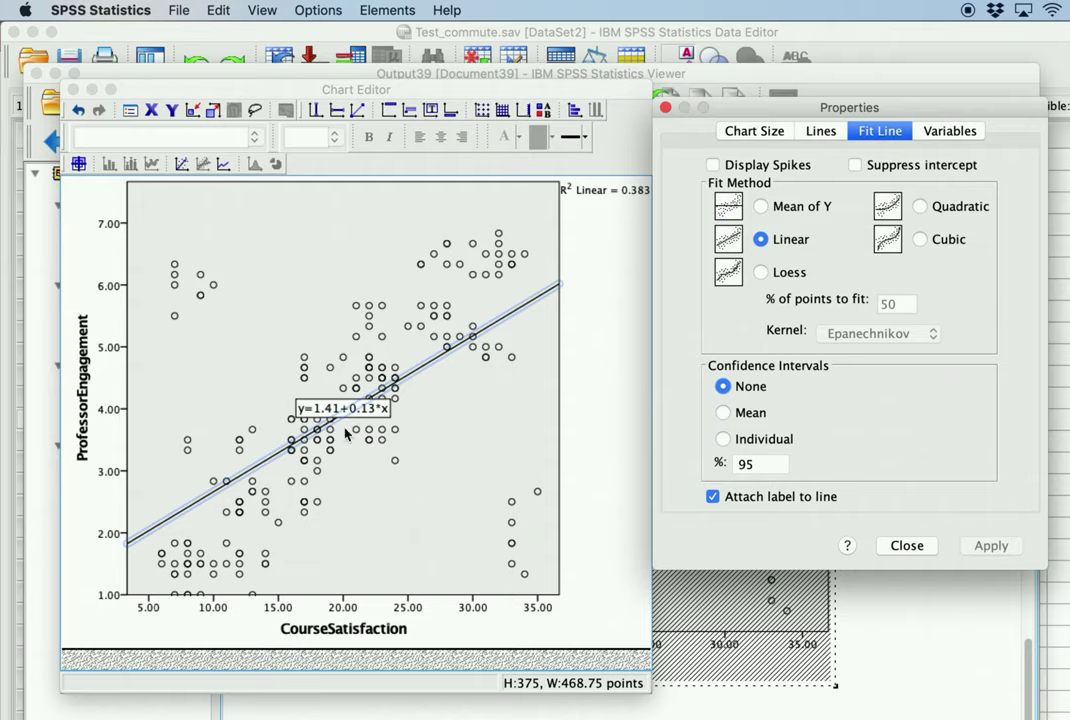
pyautogui.click(604, 400)
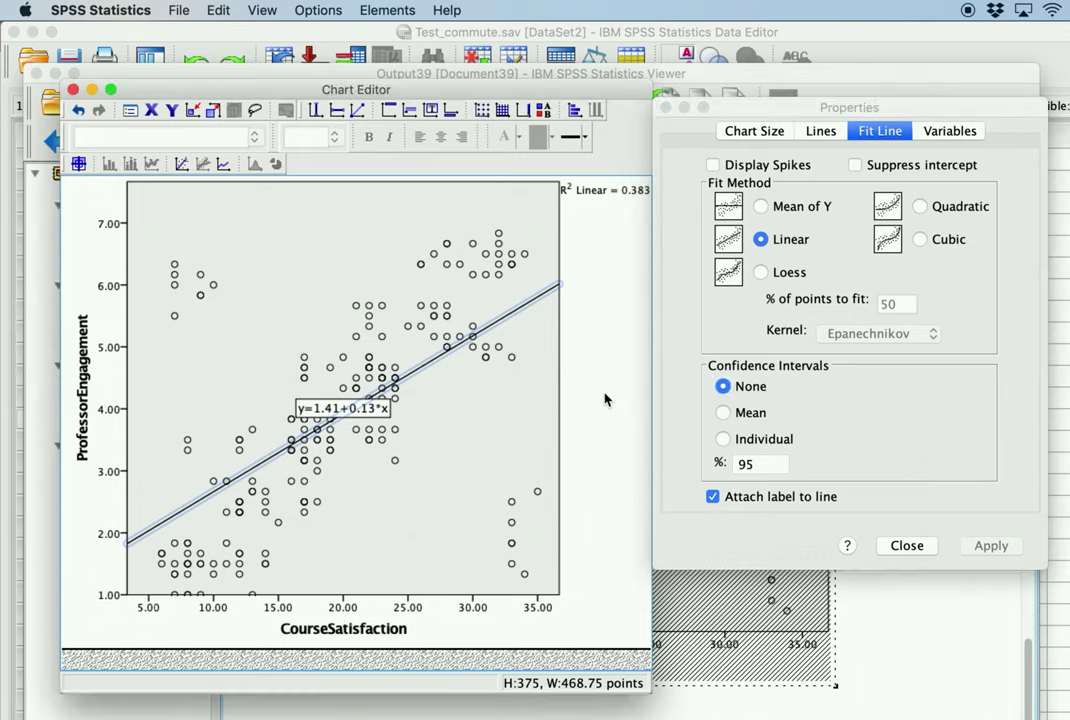
# Remove the equation label from the fit line by turning off its attachment to the line, and close the Properties dialog.
pyautogui.click(318, 406)
pyautogui.click(318, 406)
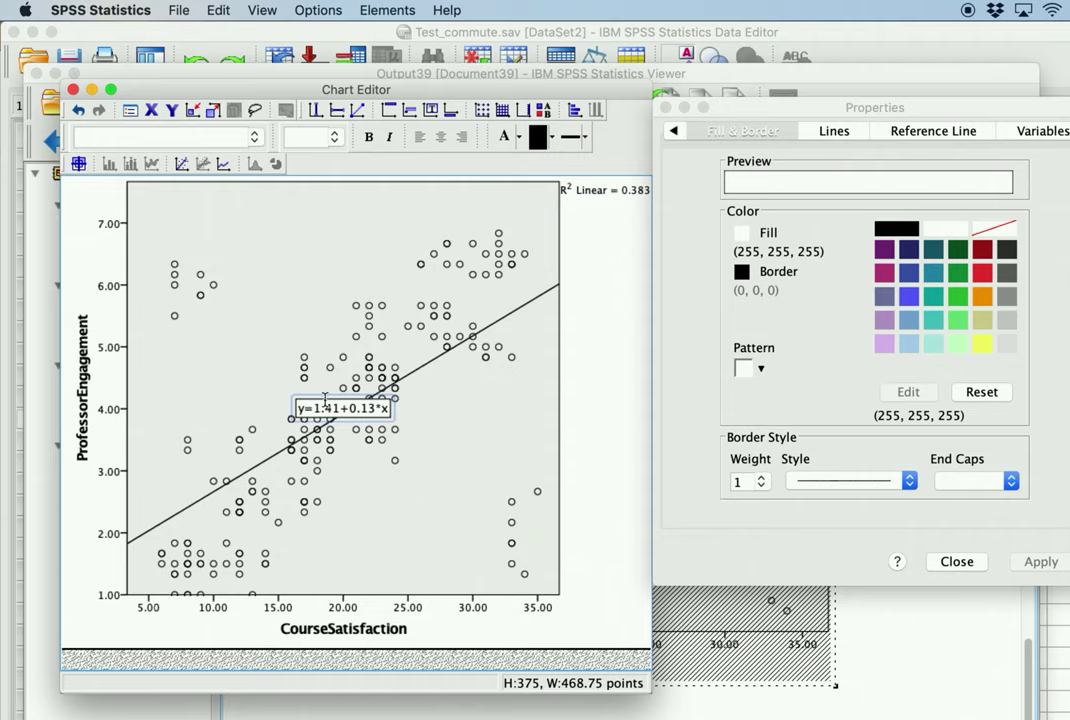
pyautogui.click(832, 135)
pyautogui.click(832, 133)
pyautogui.click(921, 133)
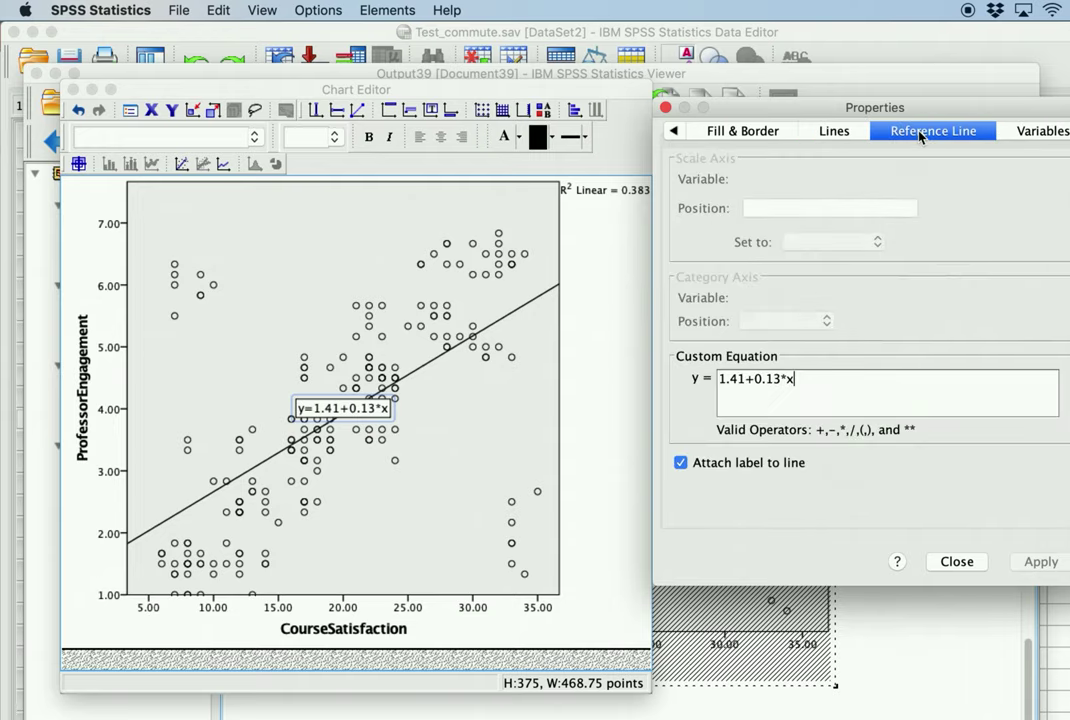
pyautogui.moveTo(792, 378); pyautogui.dragTo(709, 381)
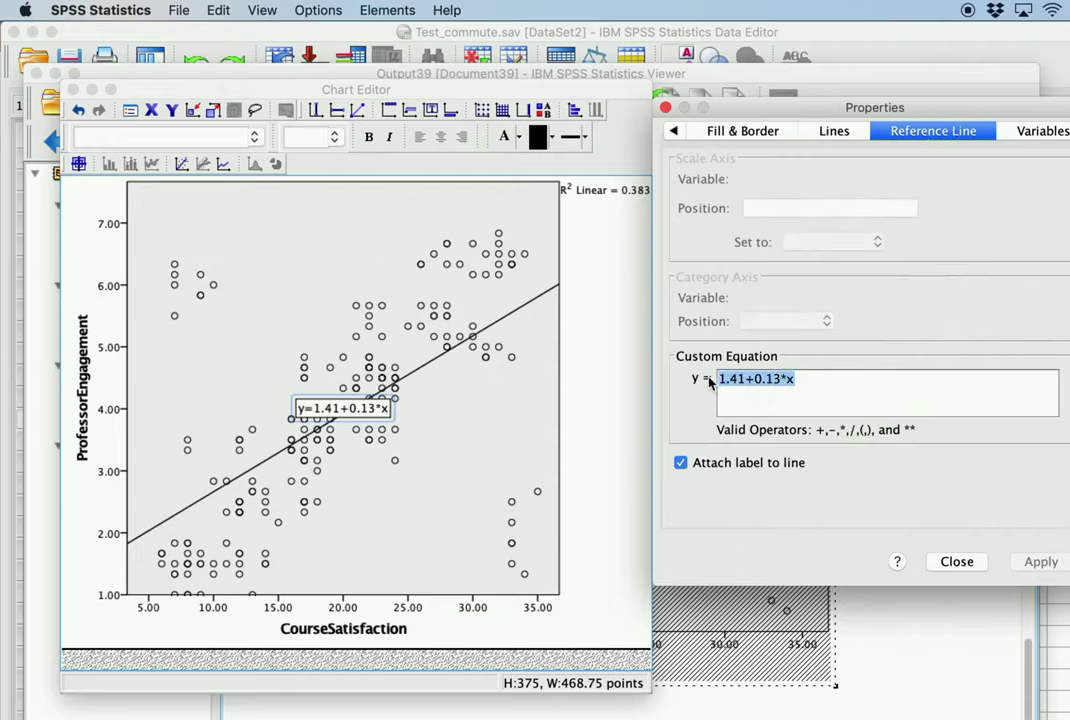
pyautogui.press('BackSpace')
pyautogui.click(680, 463)
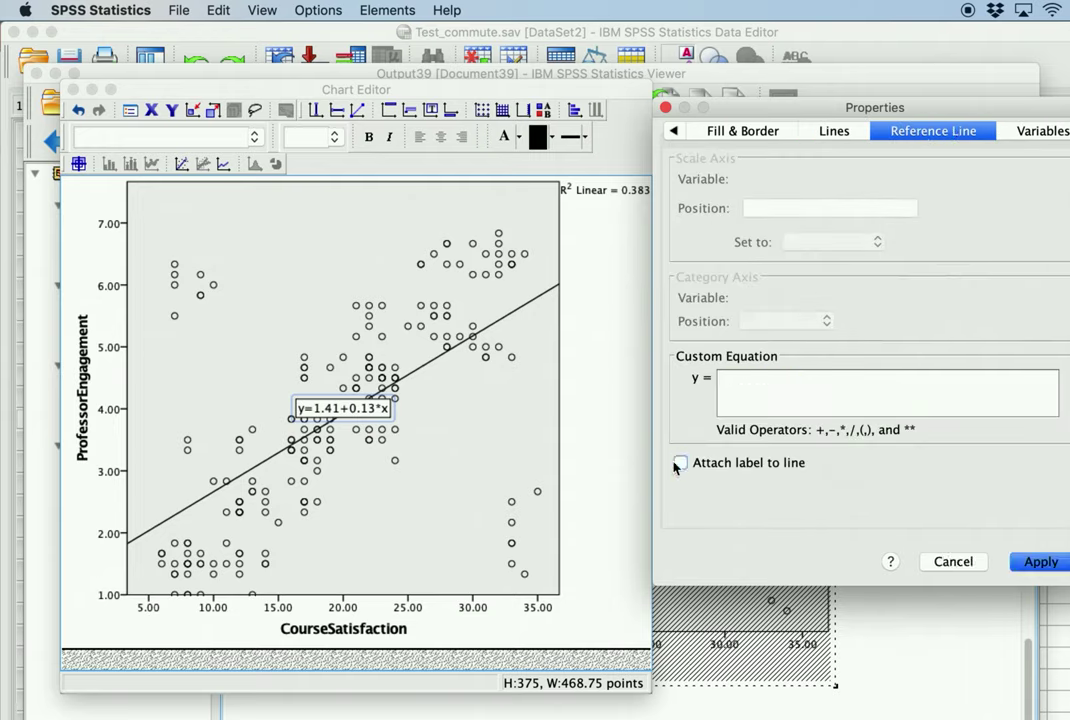
pyautogui.click(1033, 562)
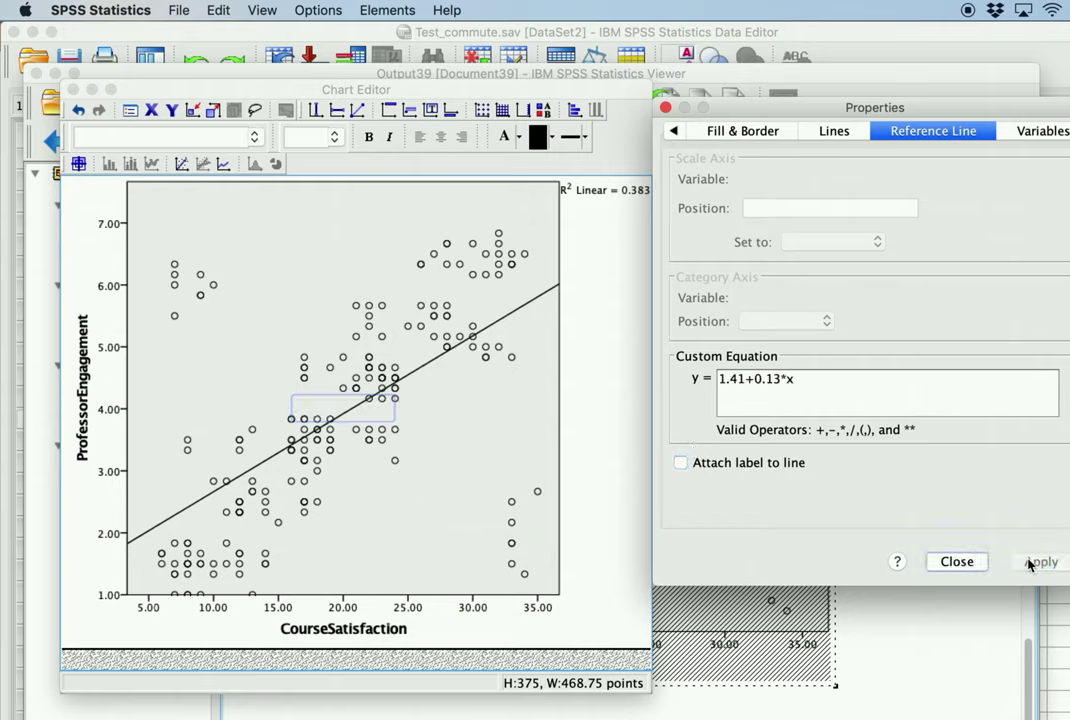
pyautogui.click(593, 335)
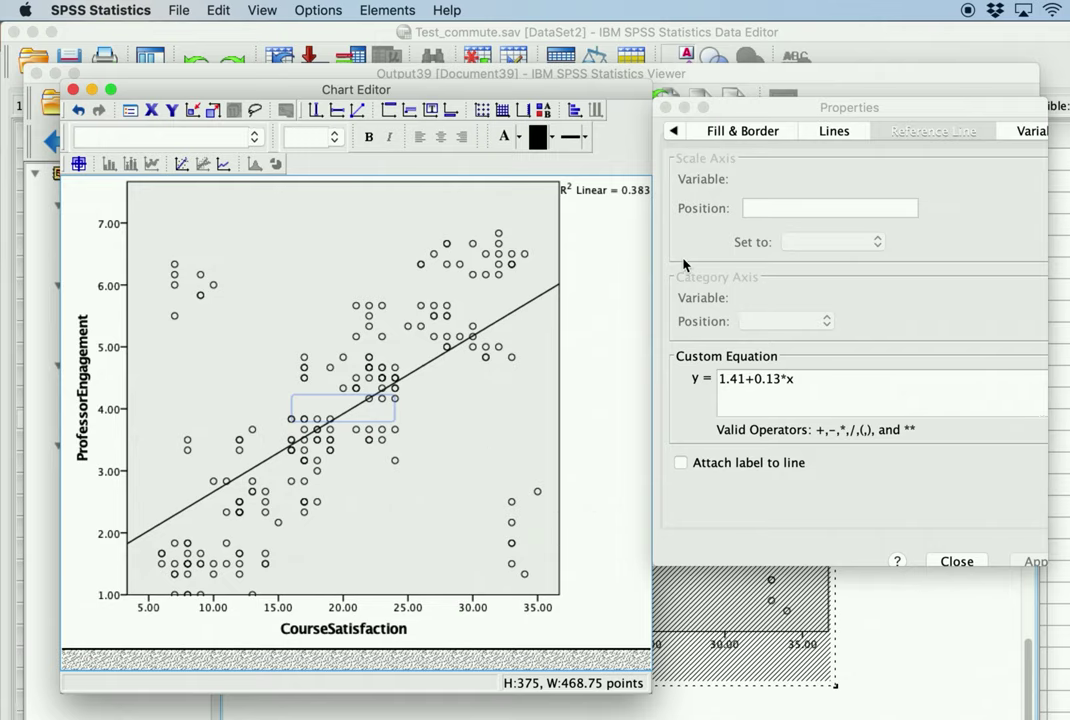
pyautogui.click(630, 300)
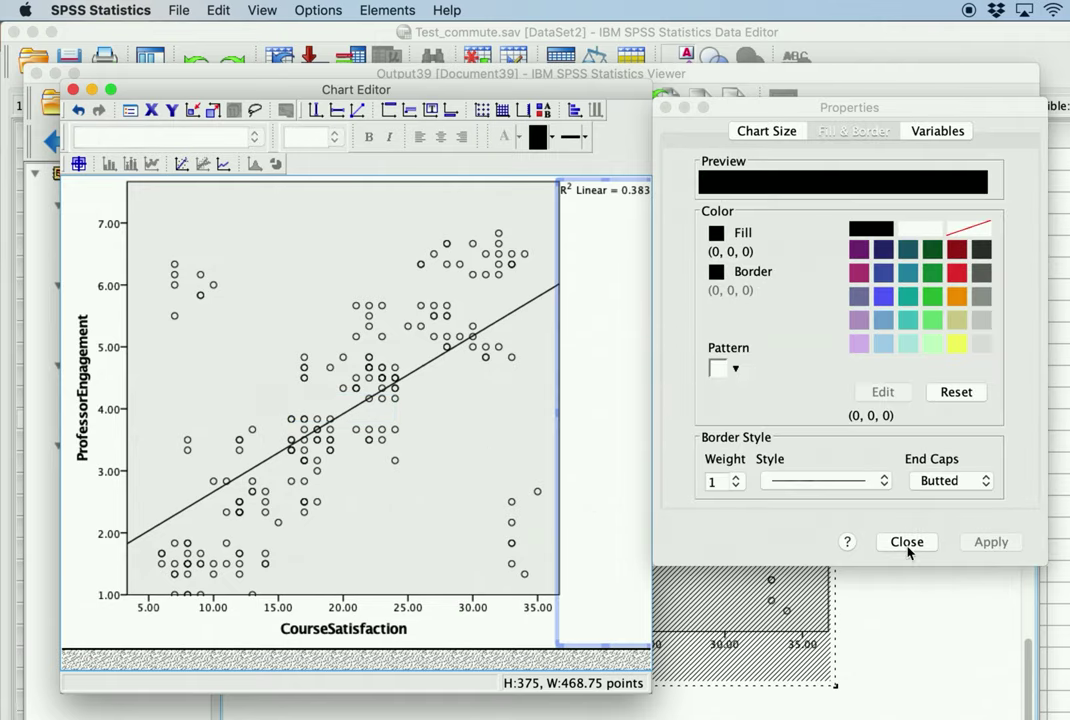
pyautogui.click(463, 416)
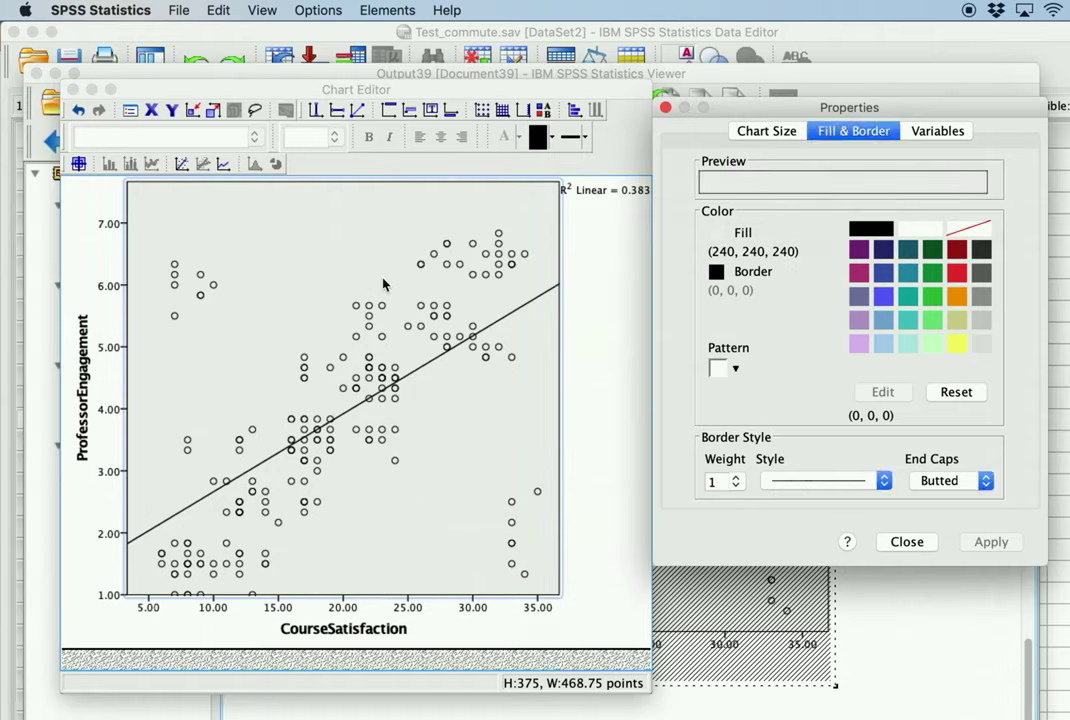
pyautogui.click(667, 107)
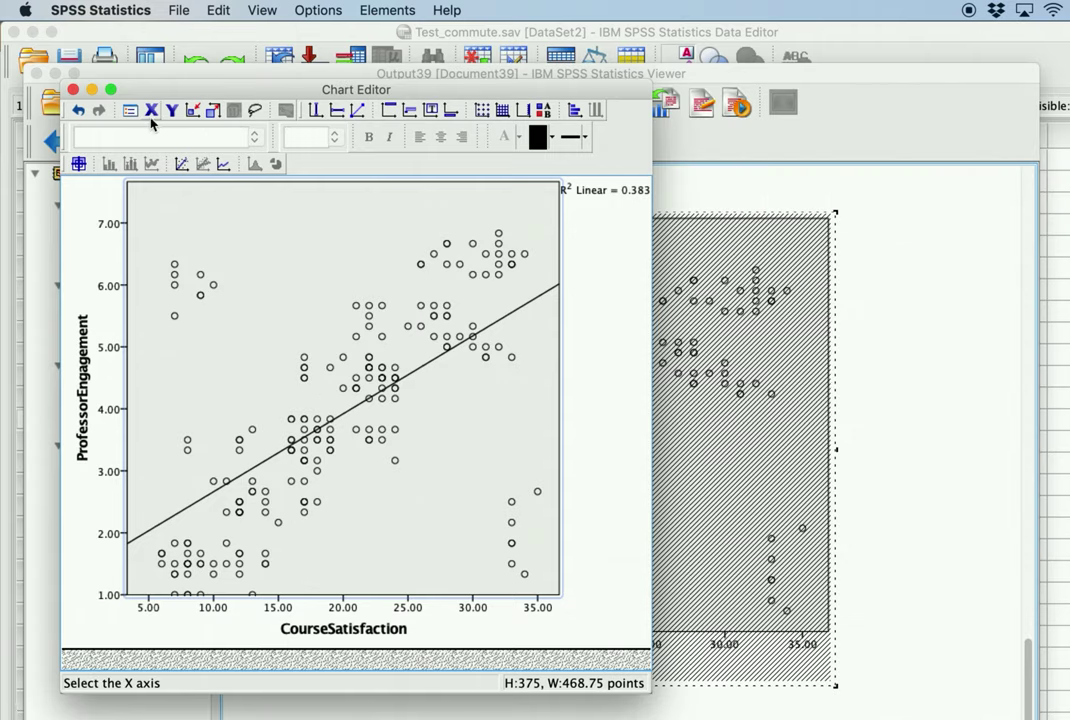
# Set the major increment of the ProfessorEngagement y-axis to 0.5 and apply it.
pyautogui.doubleClick(104, 291)
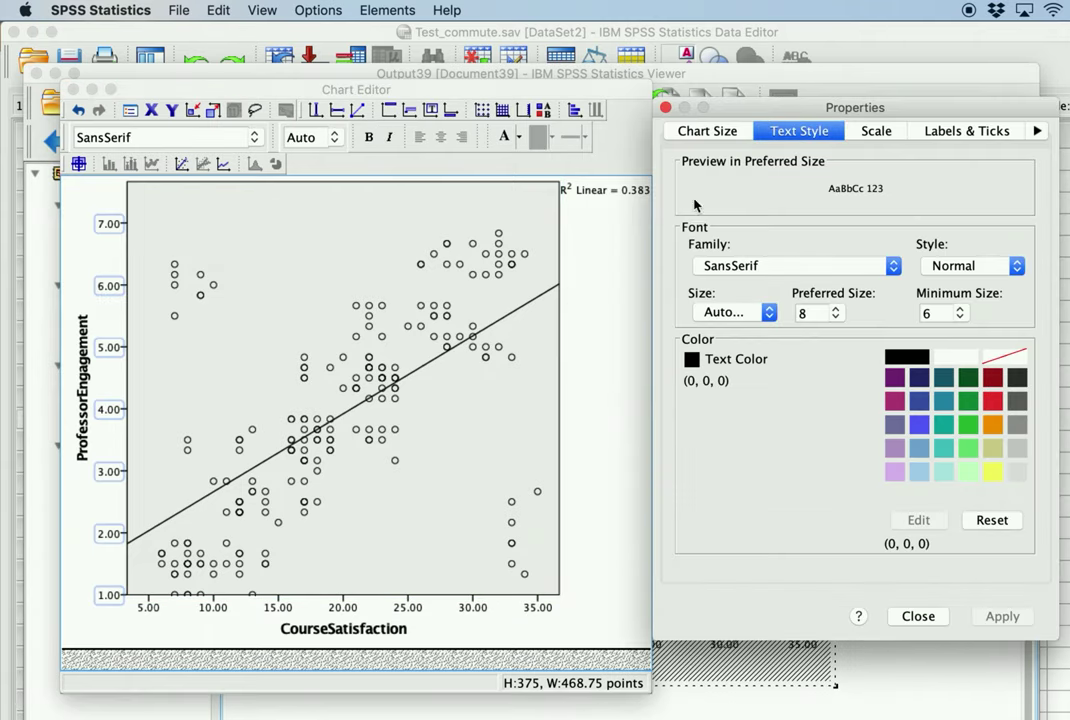
pyautogui.click(874, 131)
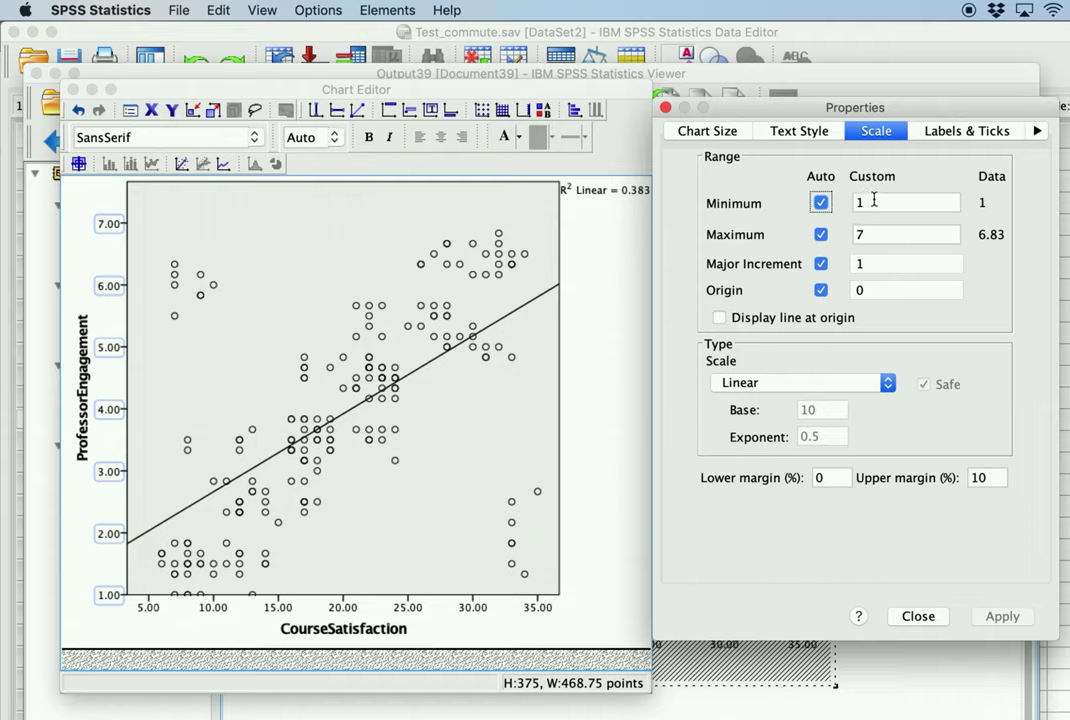
pyautogui.click(885, 263)
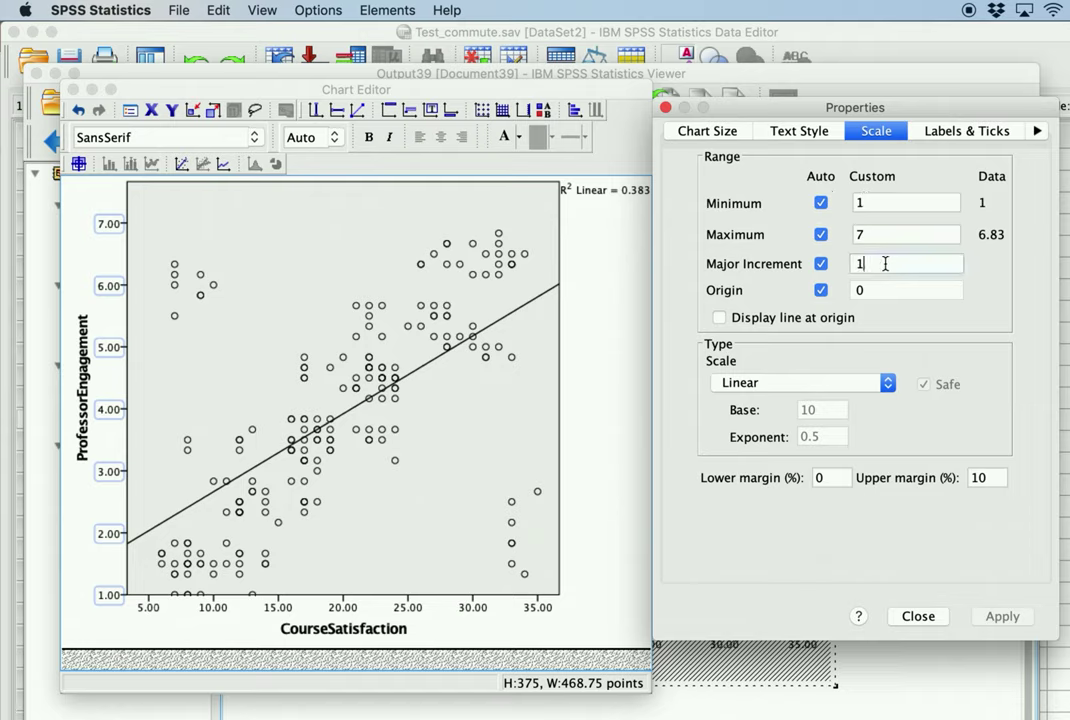
pyautogui.press('BackSpace')
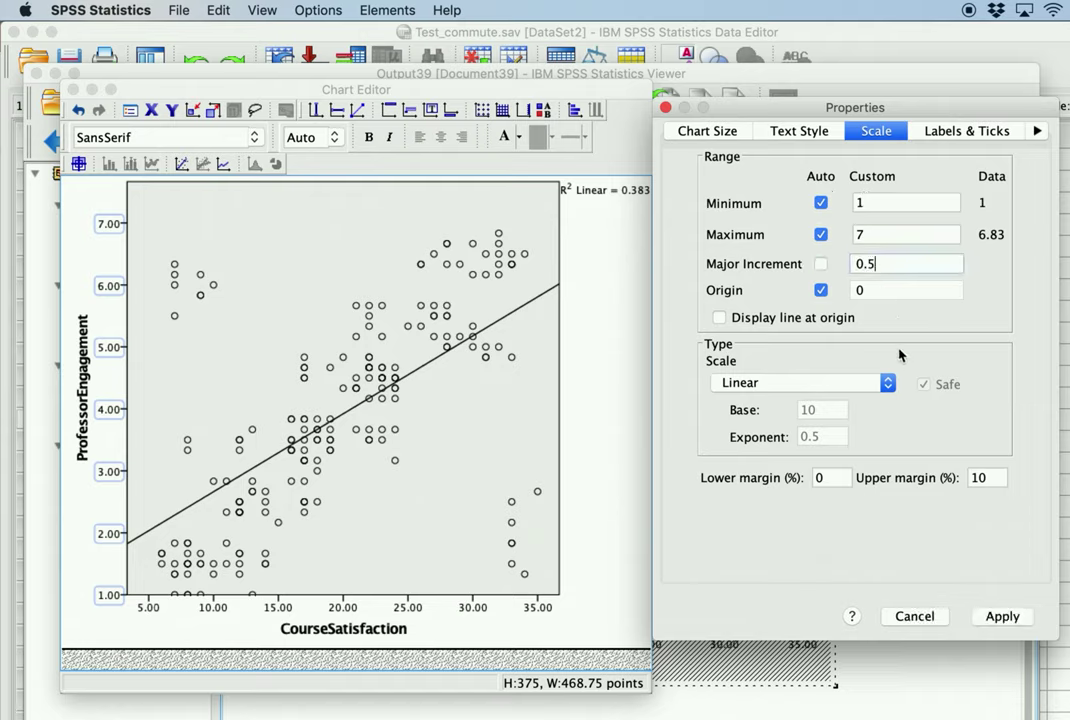
pyautogui.click(1001, 617)
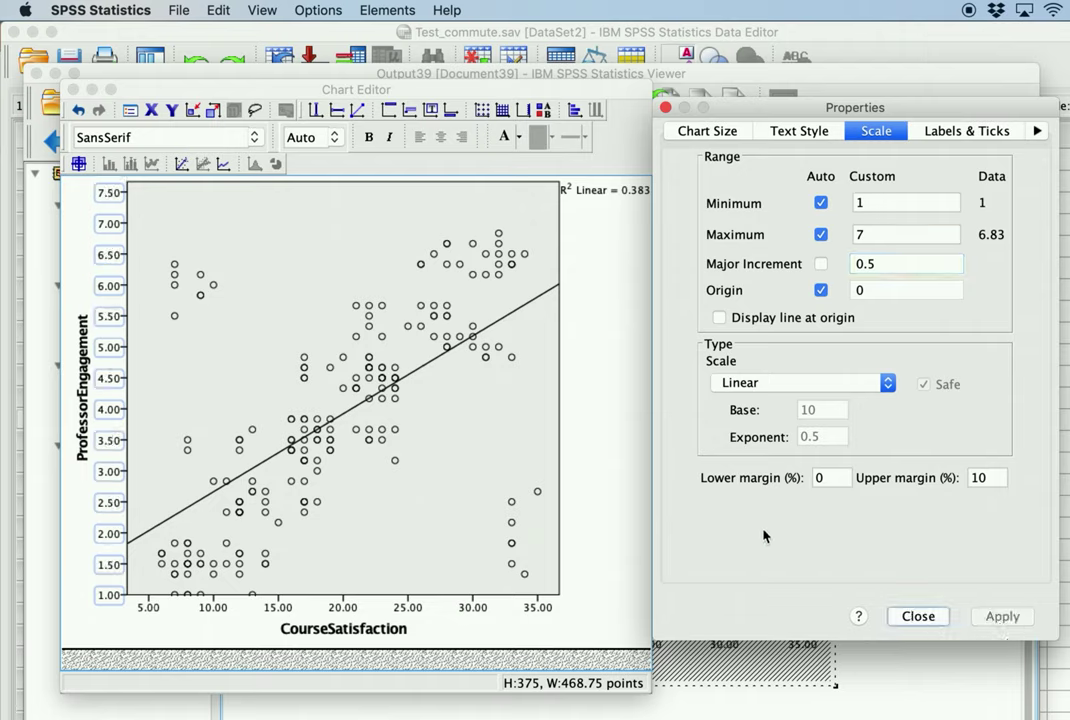
# Set the CourseSatisfaction x-axis to a custom minimum of 5 and a major increment of 2.5, apply it, and close the Properties dialog.
pyautogui.click(410, 606)
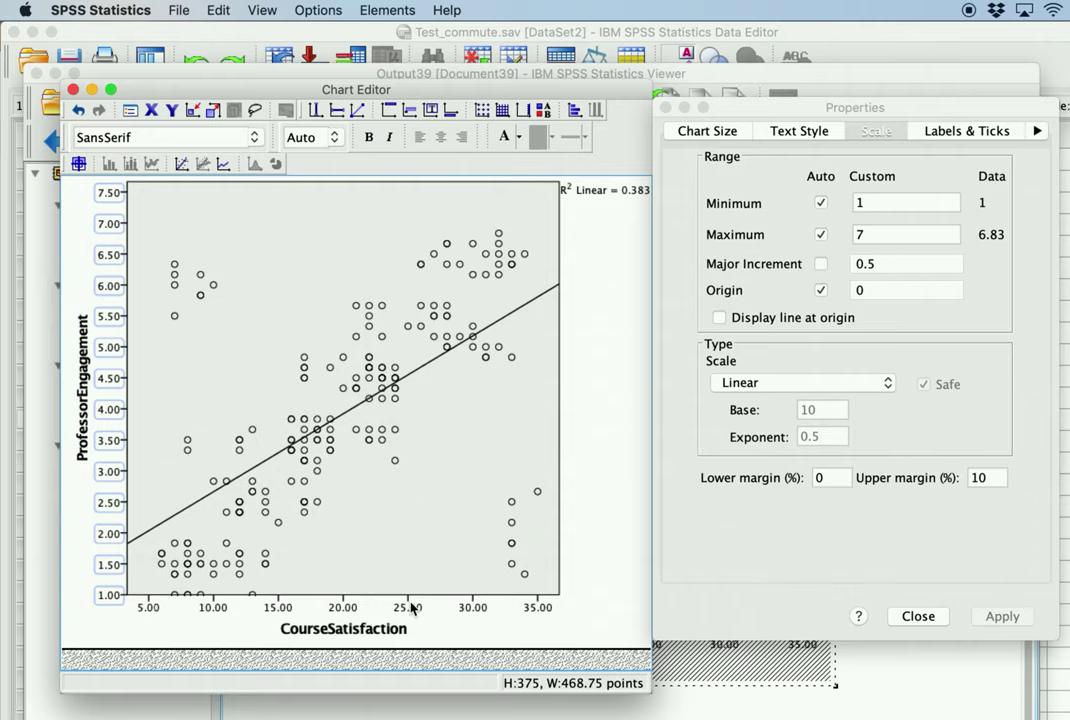
pyautogui.click(410, 606)
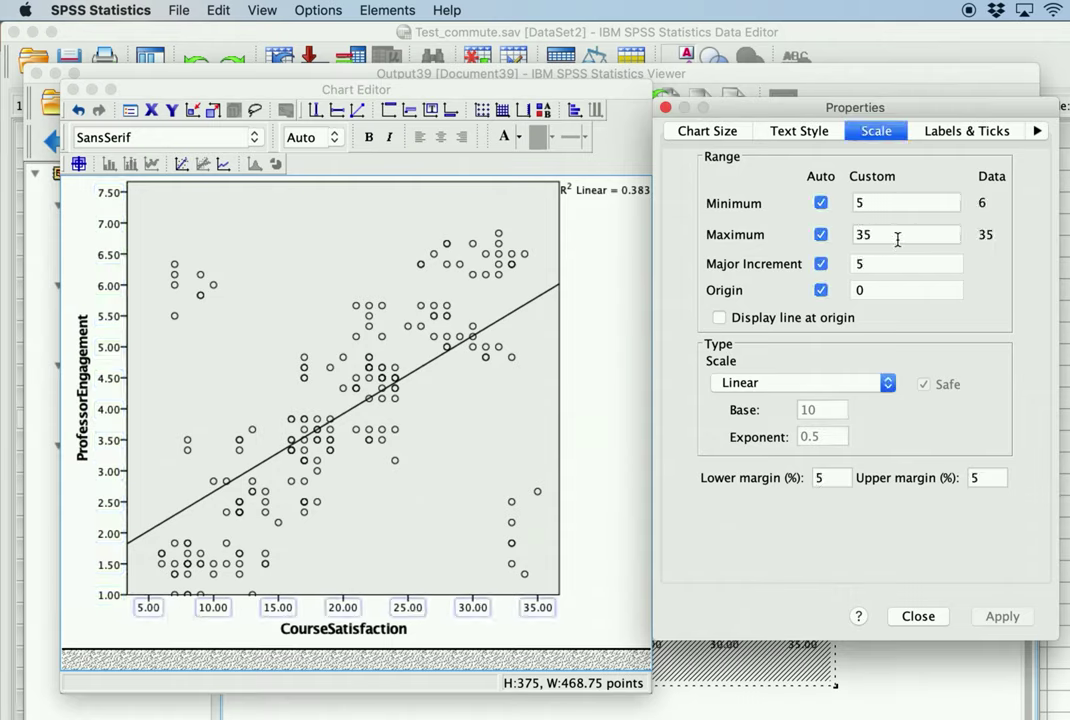
pyautogui.doubleClick(893, 205)
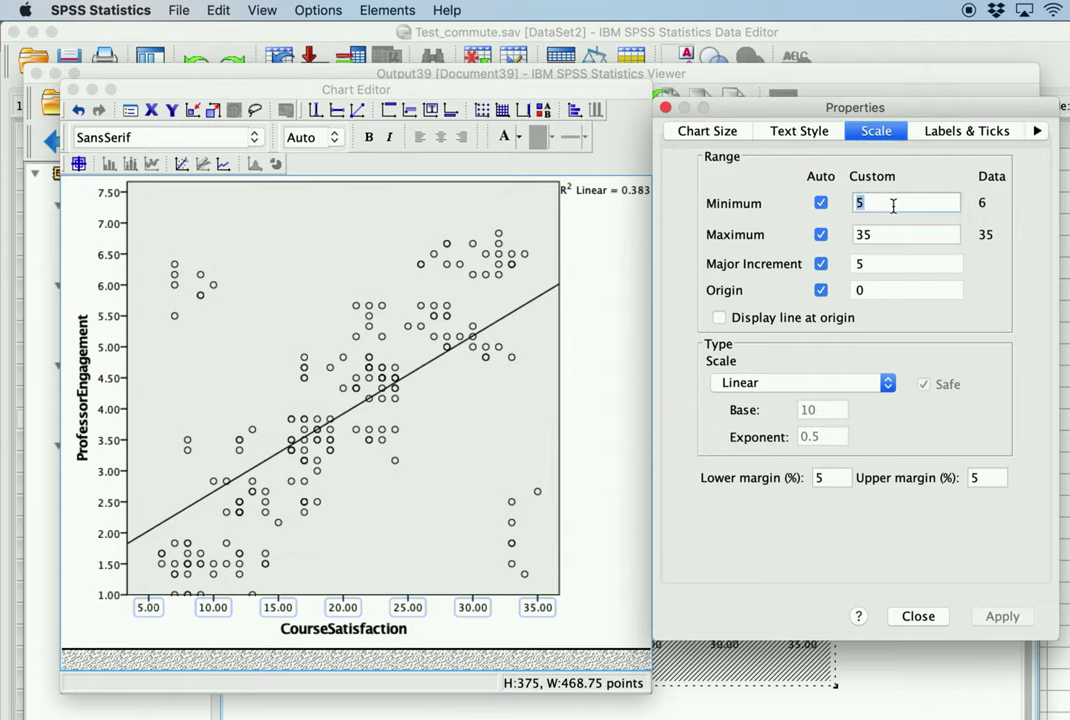
pyautogui.write('2.5')
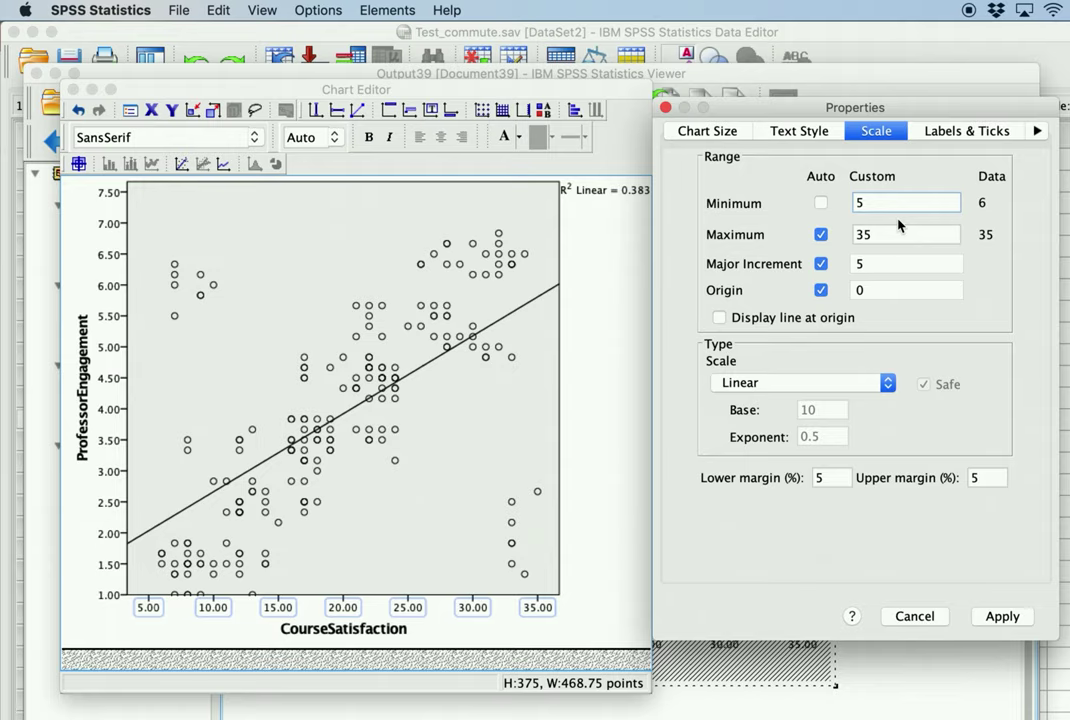
pyautogui.doubleClick(886, 263)
pyautogui.write('2.')
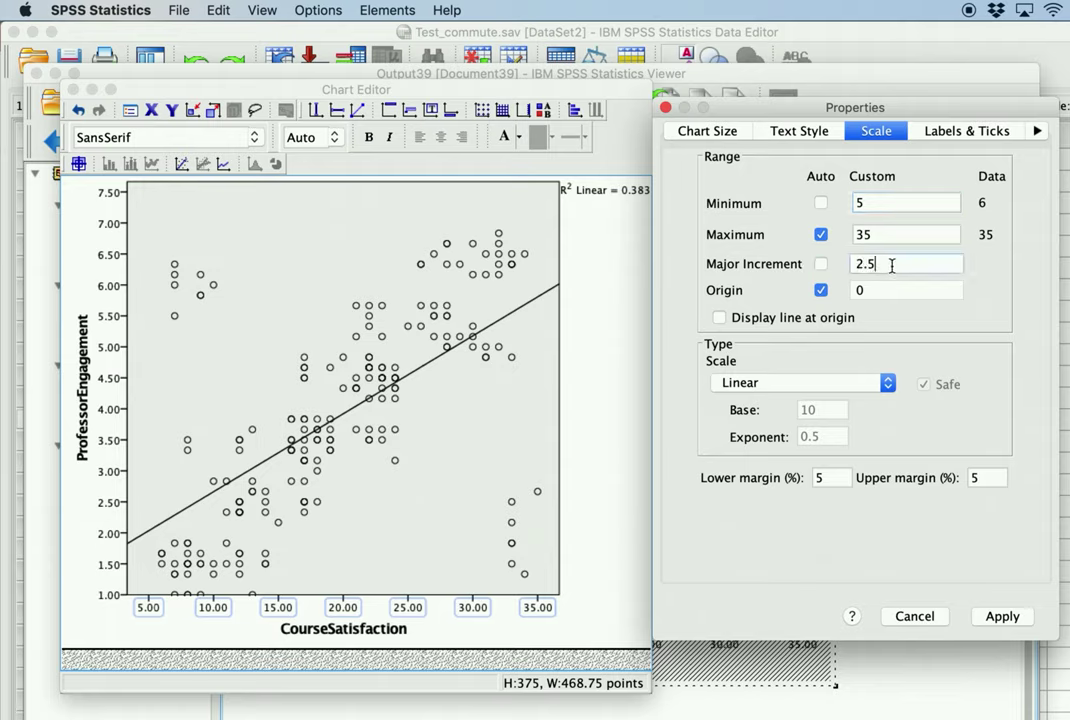
pyautogui.click(1001, 616)
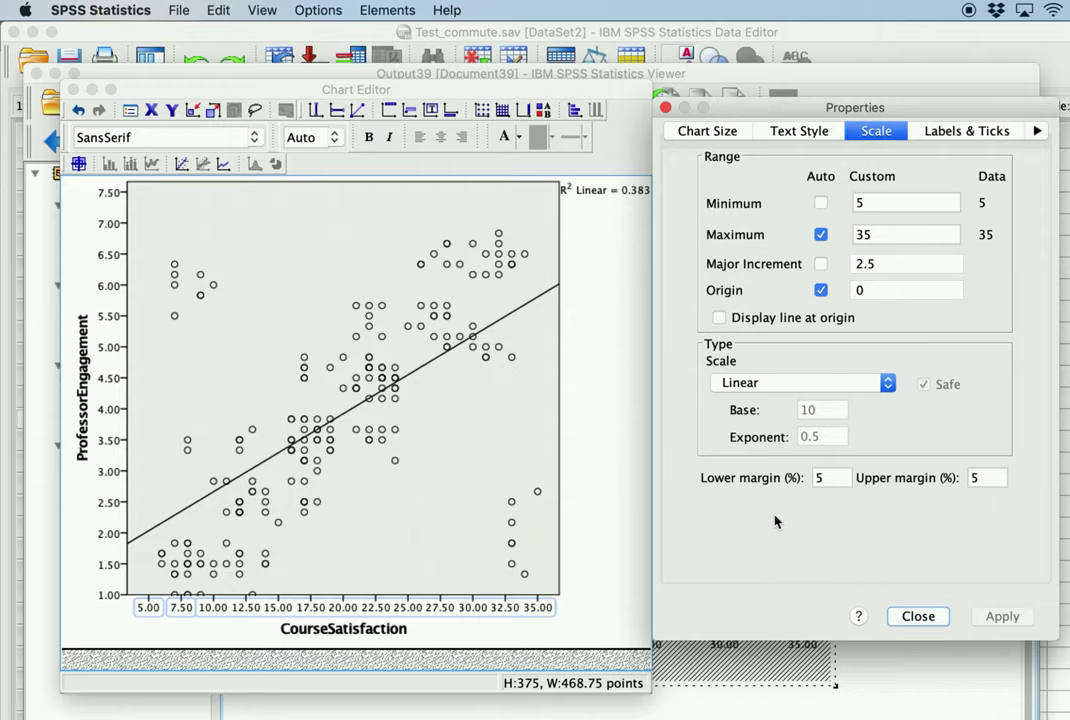
pyautogui.click(914, 620)
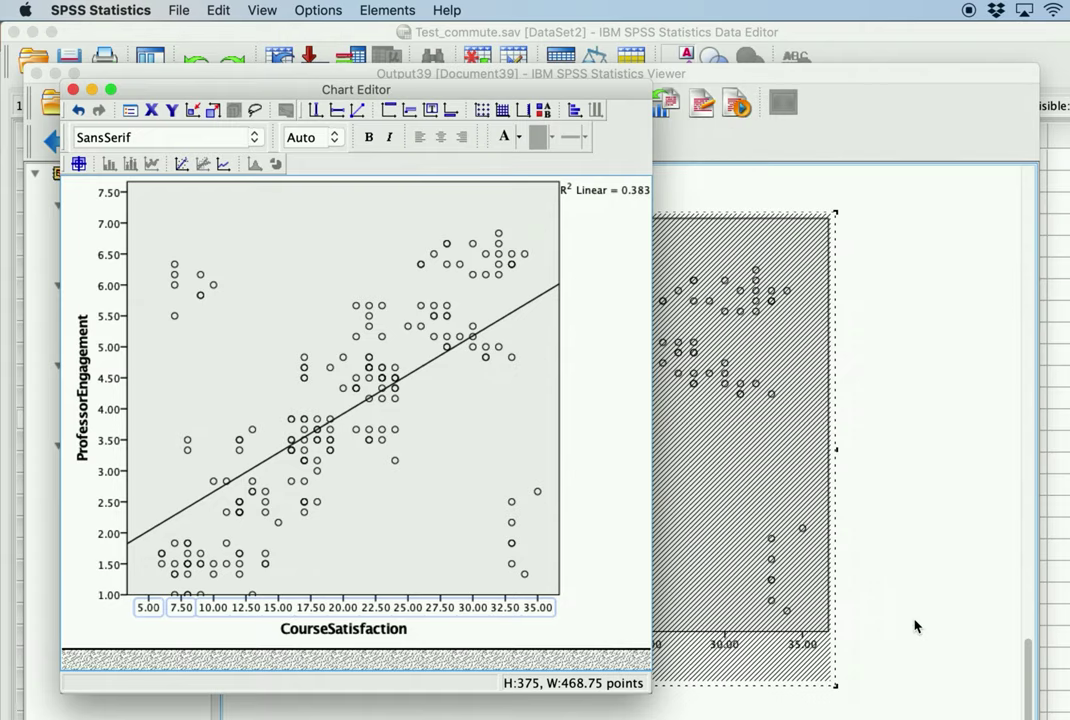
# Transpose the scatterplot so CourseSatisfaction is on the y-axis and ProfessorEngagement on the x-axis, and close the Chart Editor.
pyautogui.moveTo(510, 83); pyautogui.dragTo(727, 92)
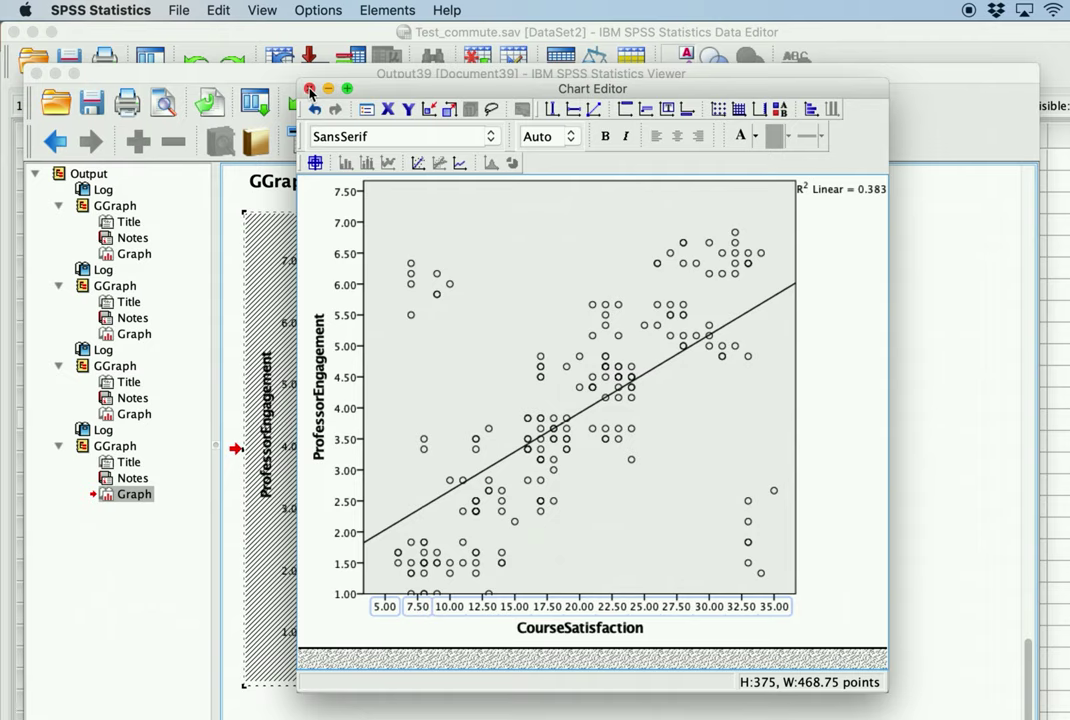
pyautogui.click(815, 110)
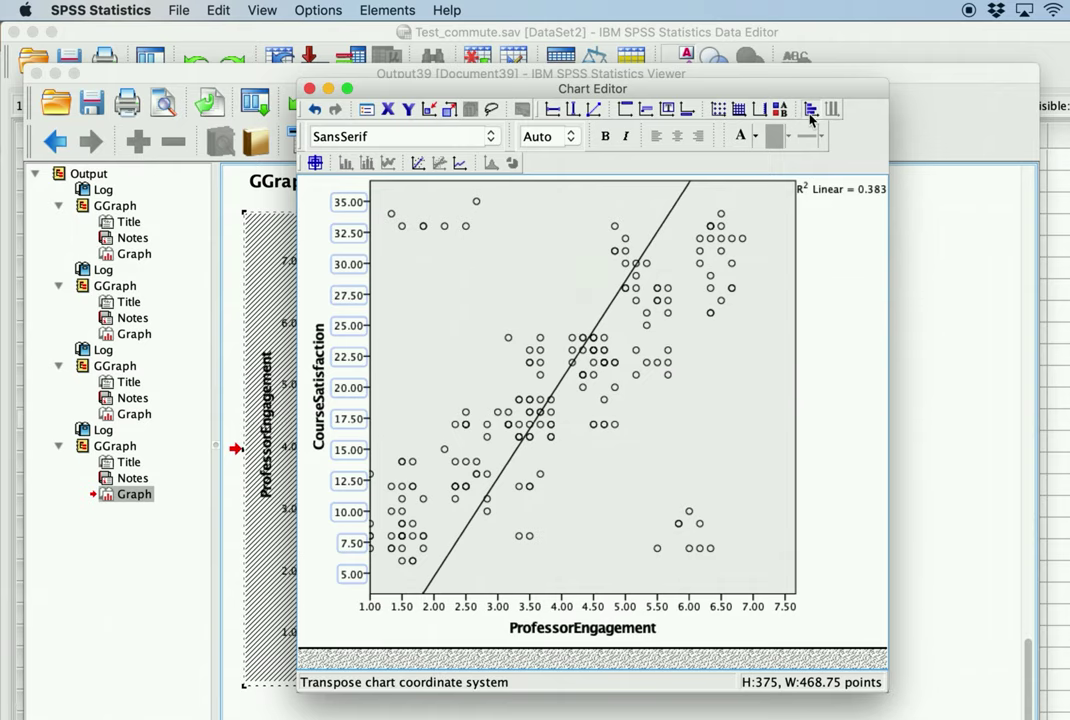
pyautogui.click(811, 110)
pyautogui.click(812, 112)
pyautogui.click(812, 112)
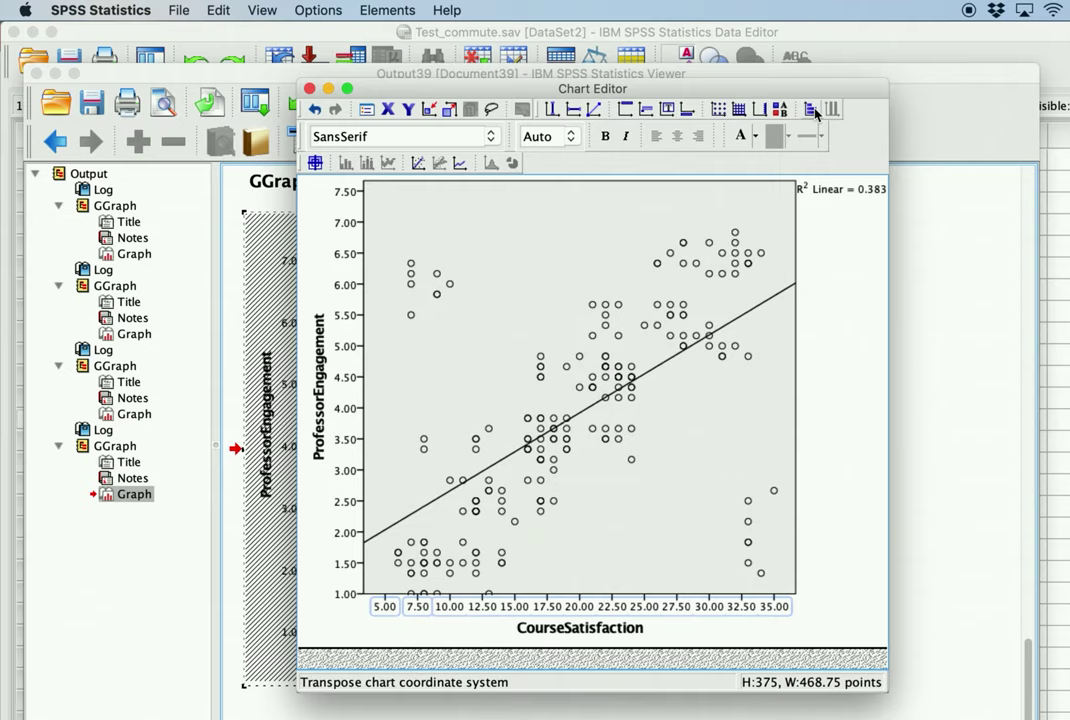
pyautogui.click(685, 109)
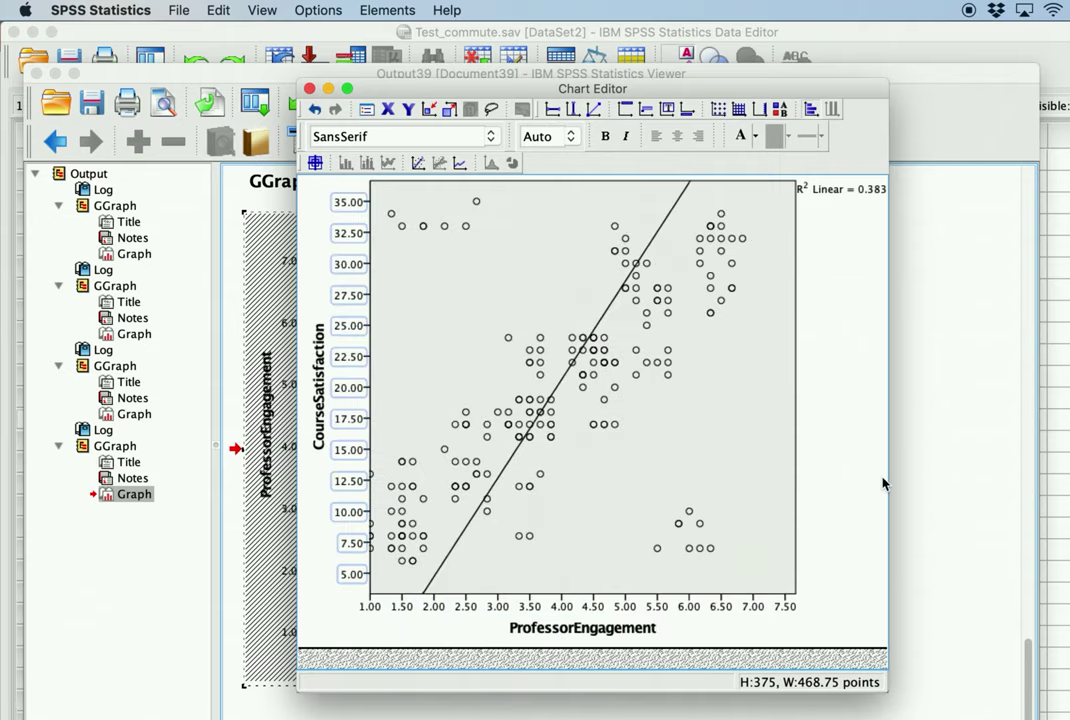
pyautogui.press('super+w')
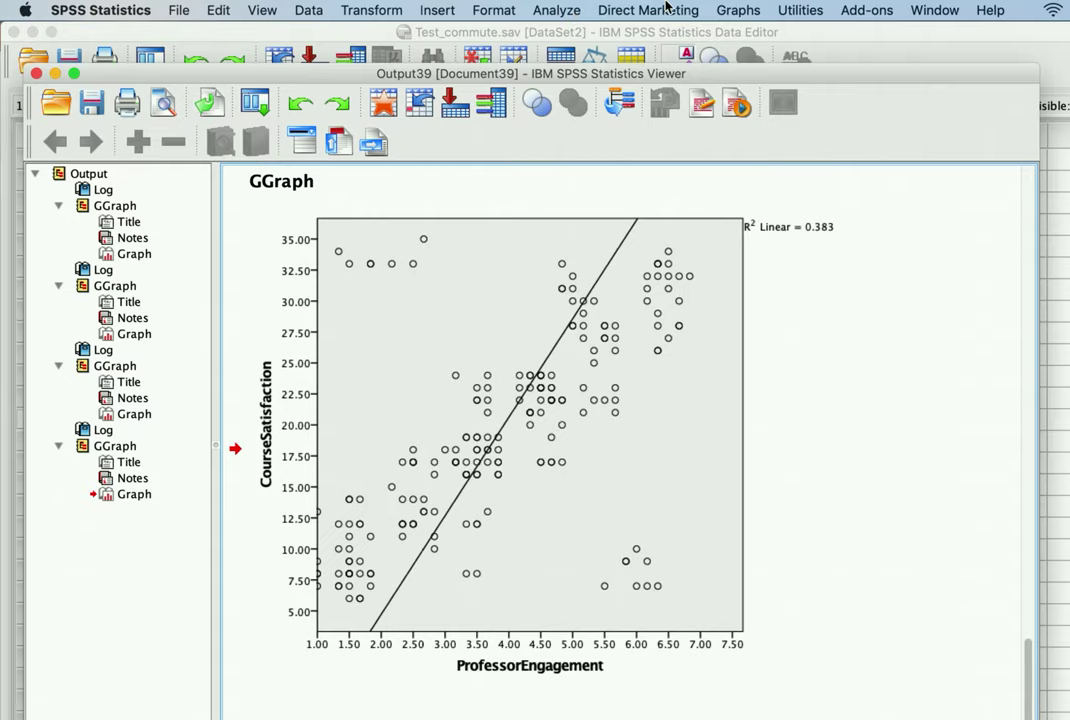
# Build a grouped scatterplot of ProfessorEngagement by CourseSatisfaction with Class_Attendance as the colour variable, and generate it.
pyautogui.click(740, 11)
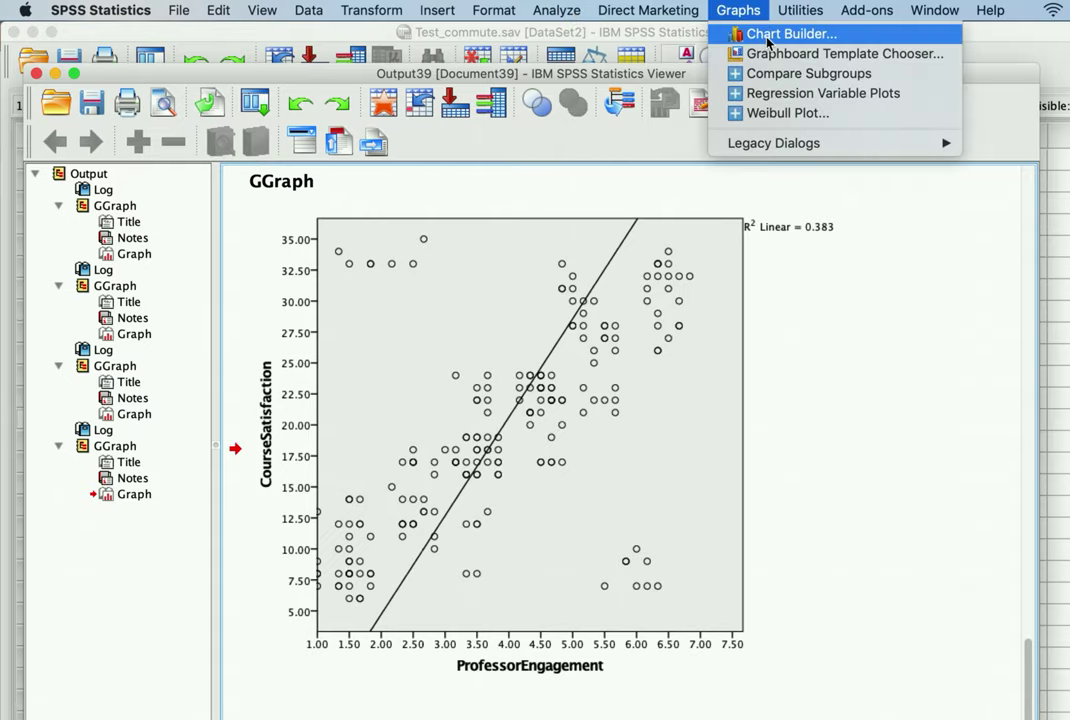
pyautogui.click(768, 36)
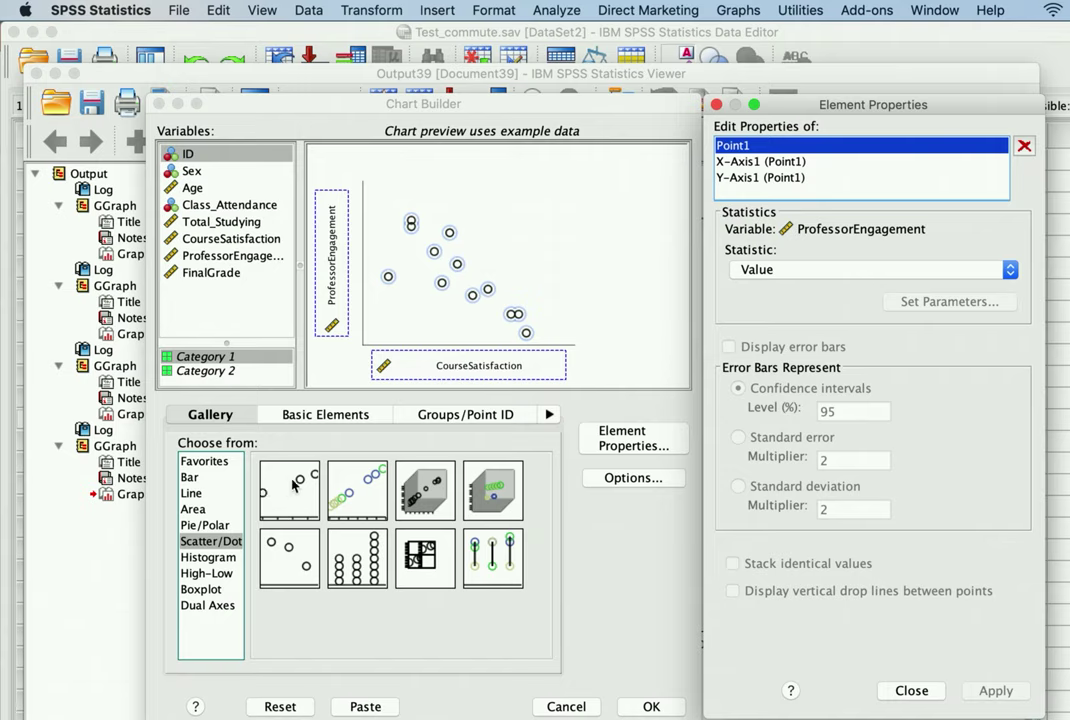
pyautogui.click(368, 490)
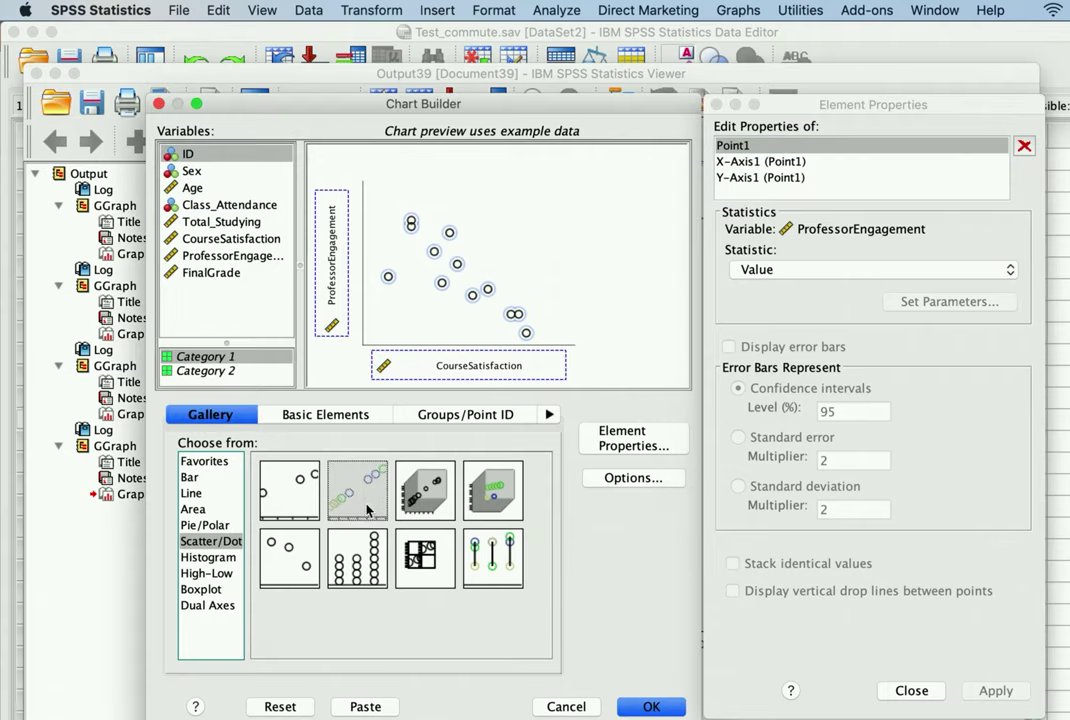
pyautogui.moveTo(368, 502); pyautogui.dragTo(388, 290)
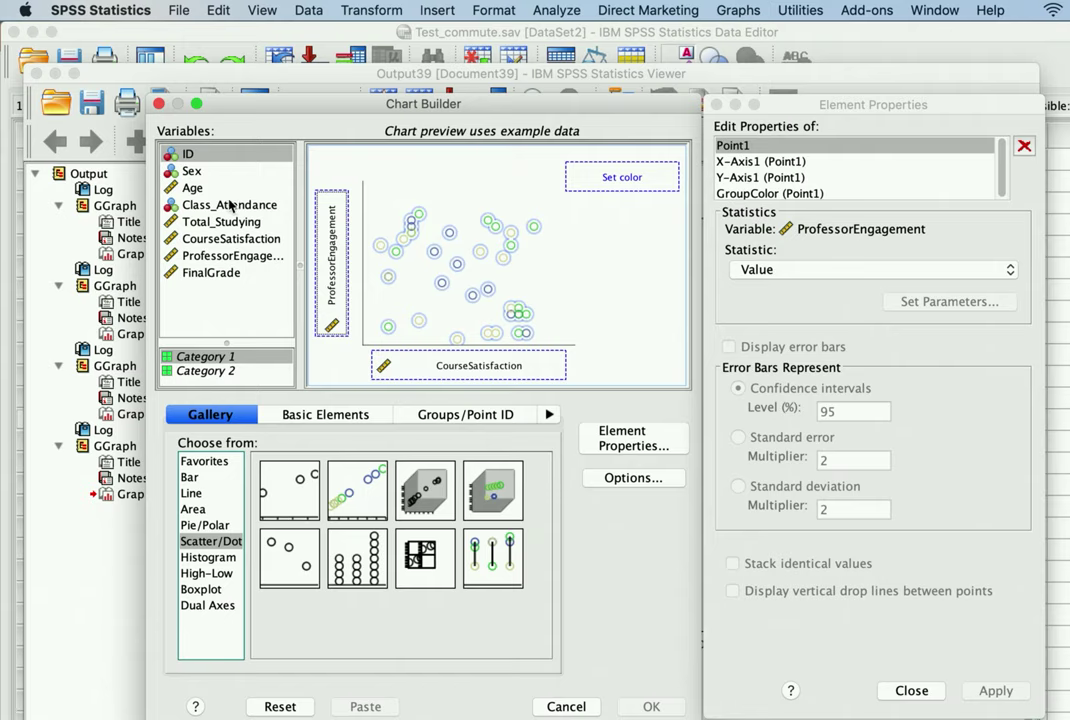
pyautogui.click(201, 205)
pyautogui.moveTo(201, 205); pyautogui.dragTo(598, 183)
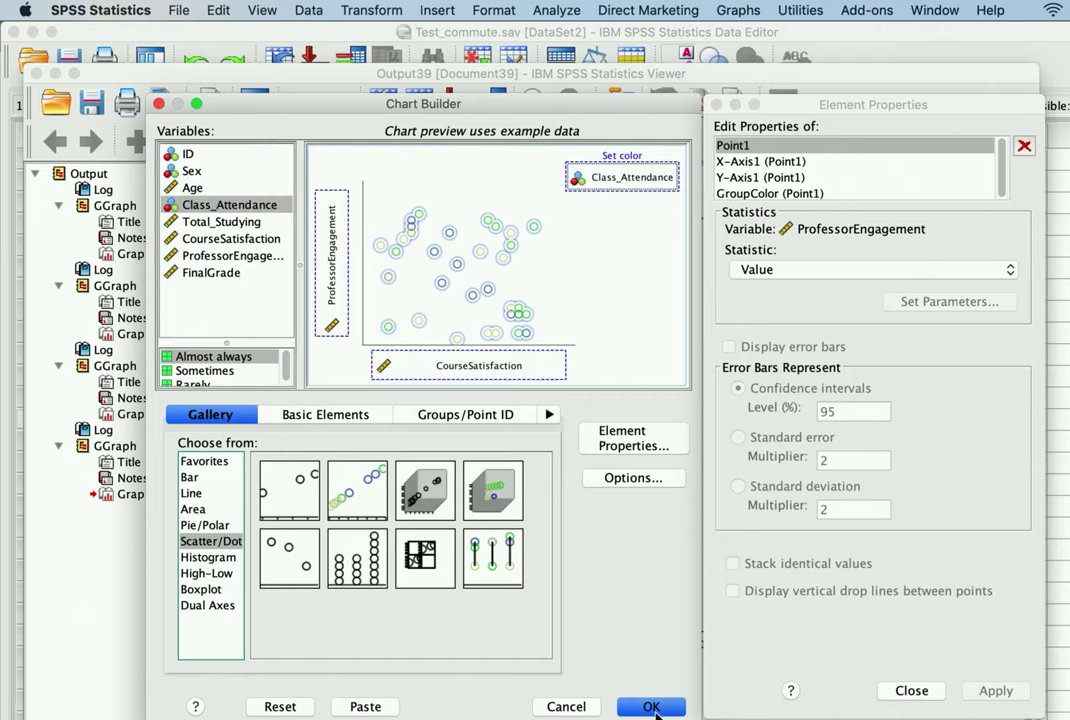
pyautogui.click(651, 707)
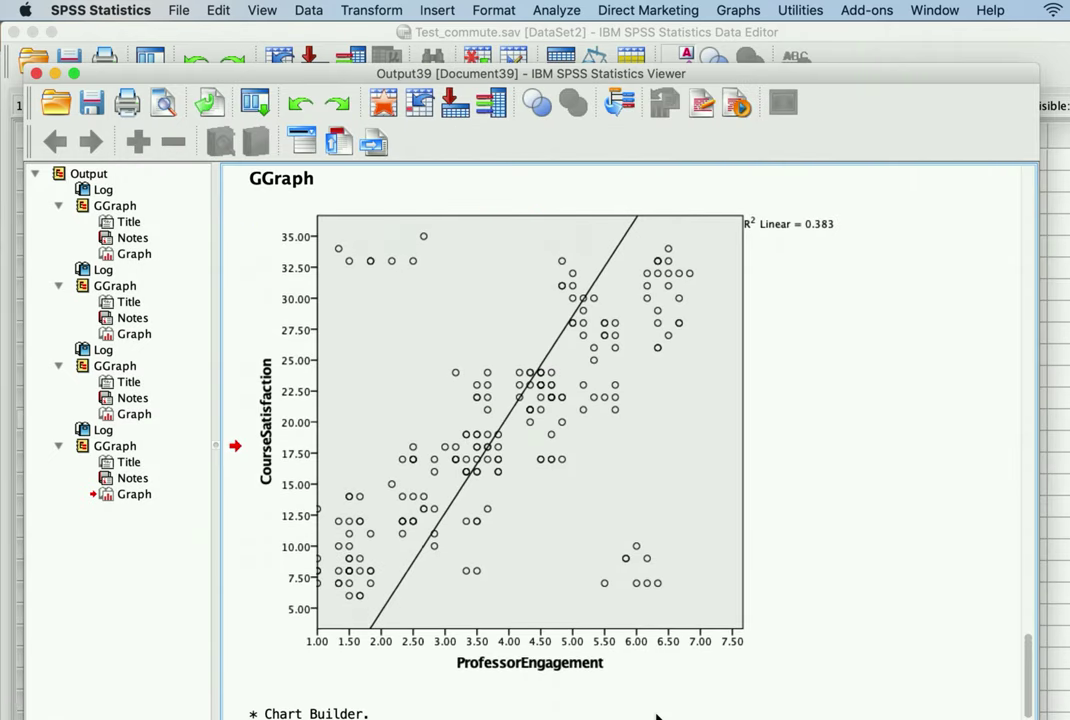
# Locate the scatterplot coloured by Class_Attendance in the output and open it in the Chart Editor.
pyautogui.scroll(-10, 955, 503)
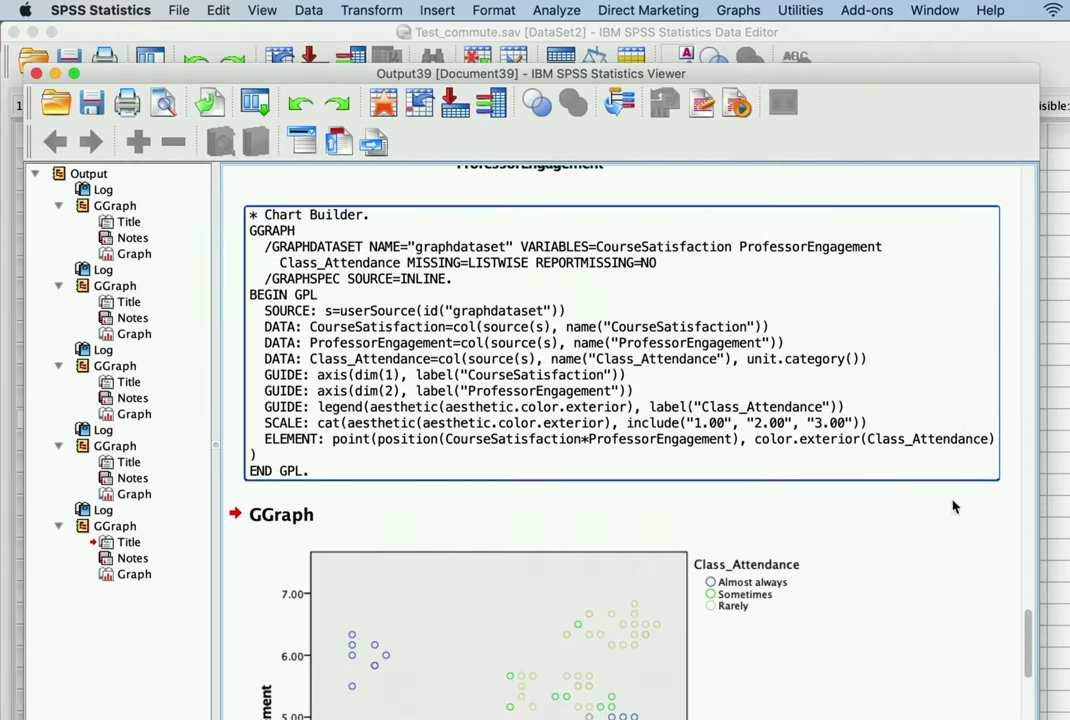
pyautogui.scroll(3, 871, 551)
pyautogui.scroll(15, 871, 551)
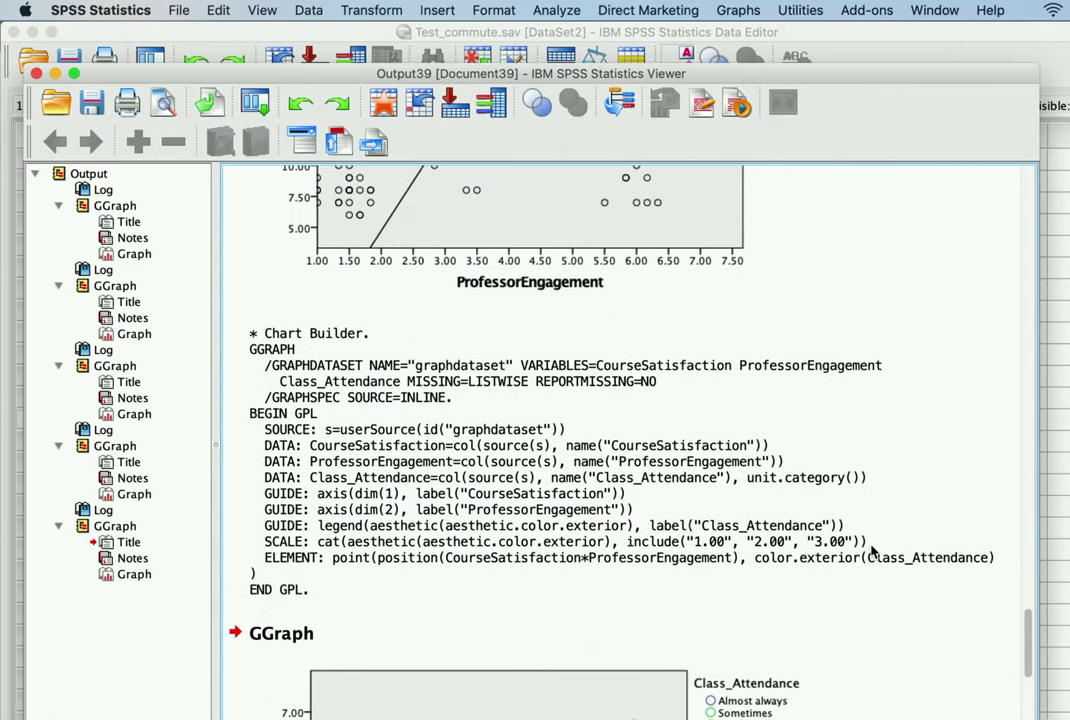
pyautogui.scroll(15, 871, 551)
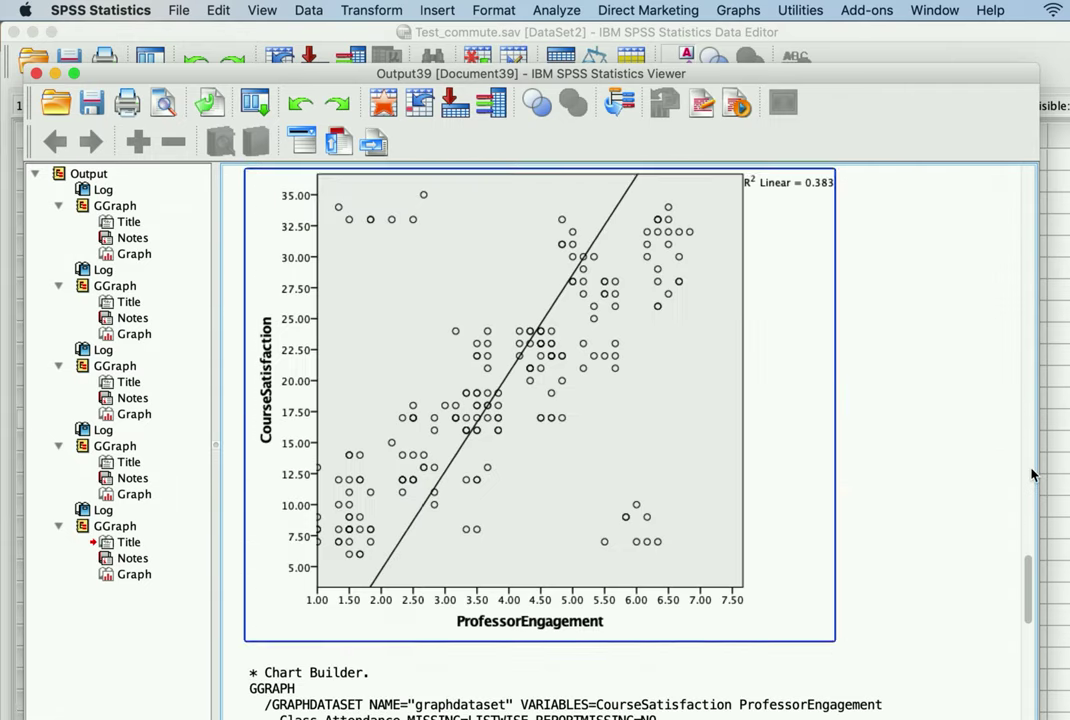
pyautogui.click(1019, 543)
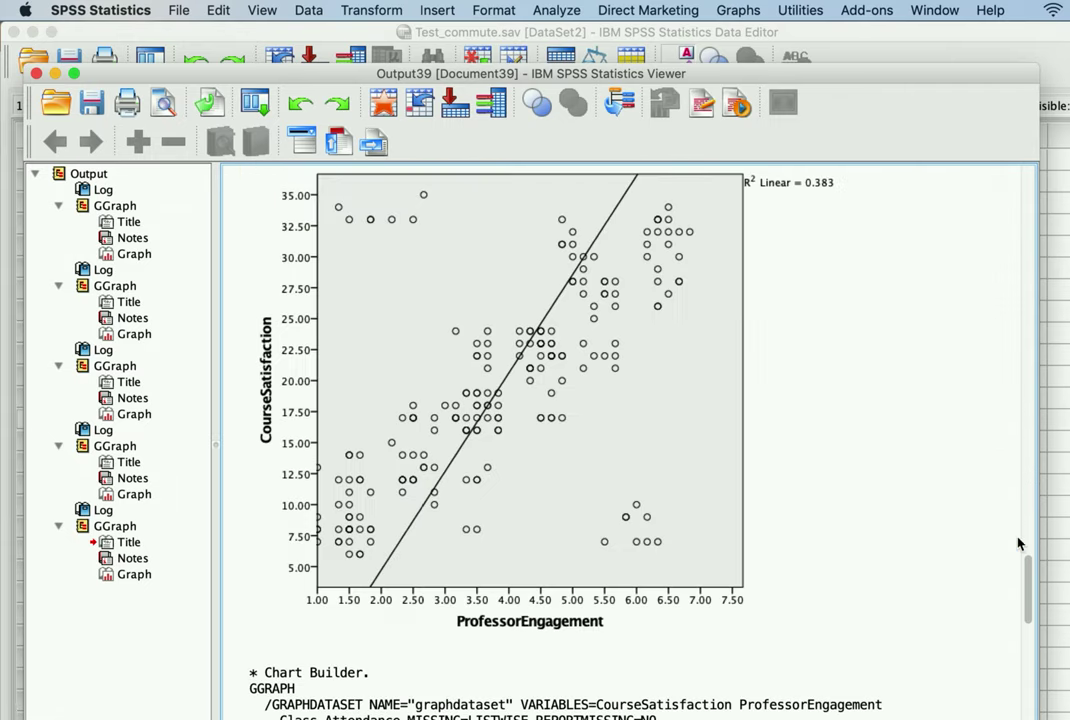
pyautogui.moveTo(1027, 572); pyautogui.dragTo(1035, 668)
pyautogui.click(759, 353)
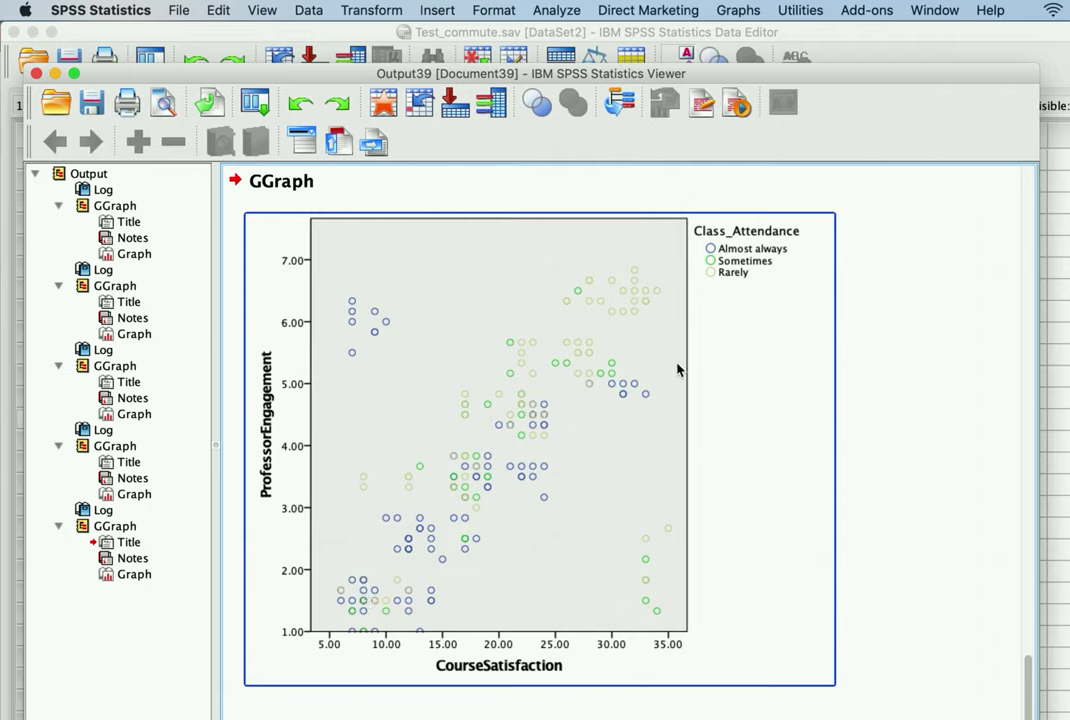
pyautogui.doubleClick(620, 258)
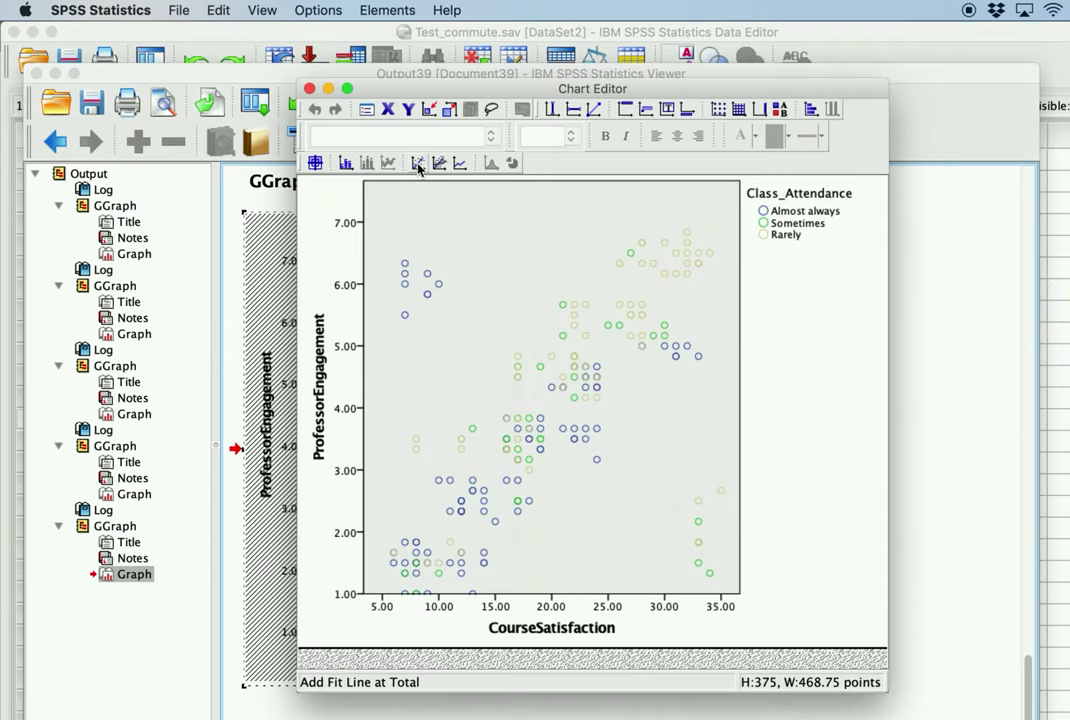
# Try a single linear fit line across all attendance groups and undo it.
pyautogui.click(420, 168)
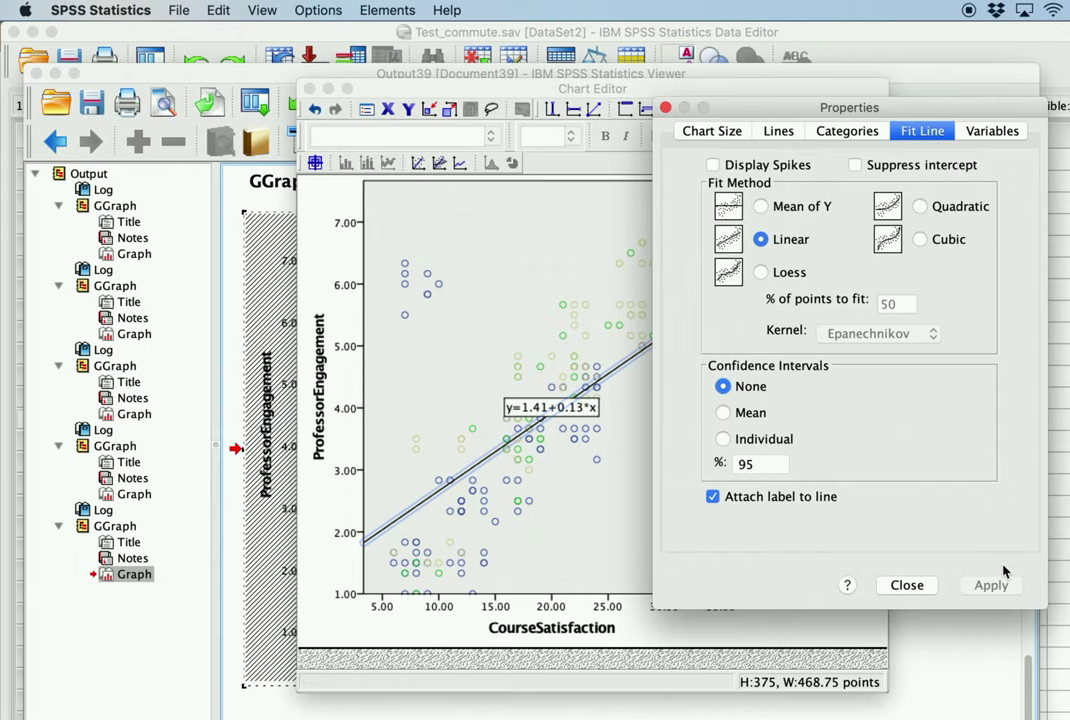
pyautogui.moveTo(906, 113); pyautogui.dragTo(985, 100)
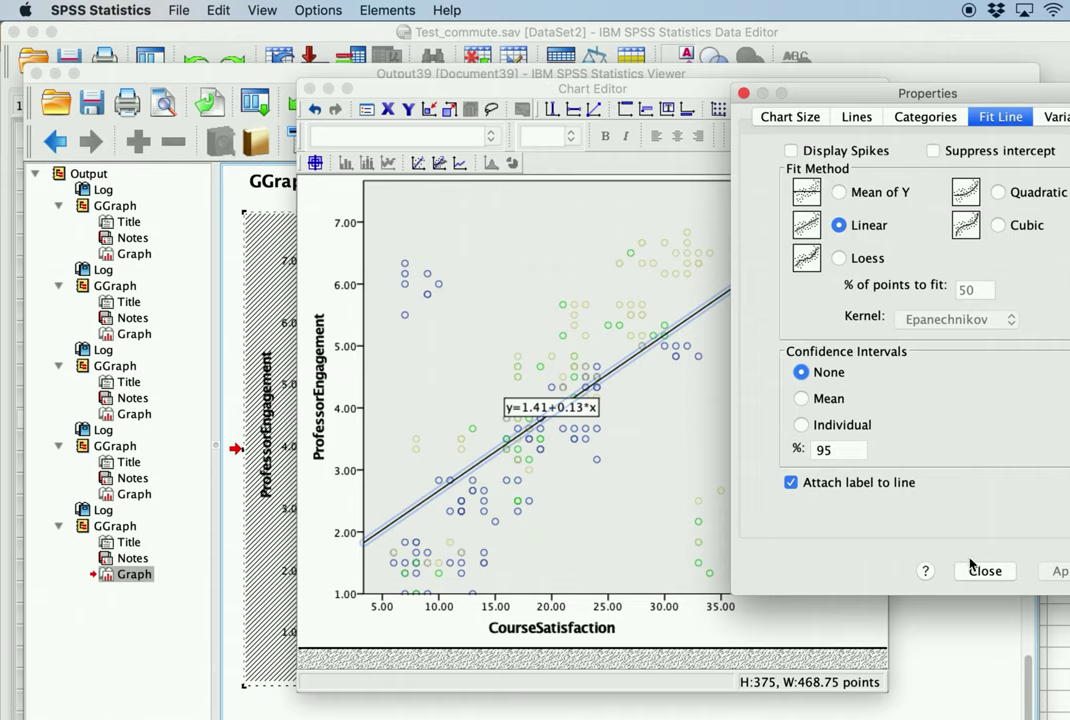
pyautogui.click(313, 110)
pyautogui.click(313, 110)
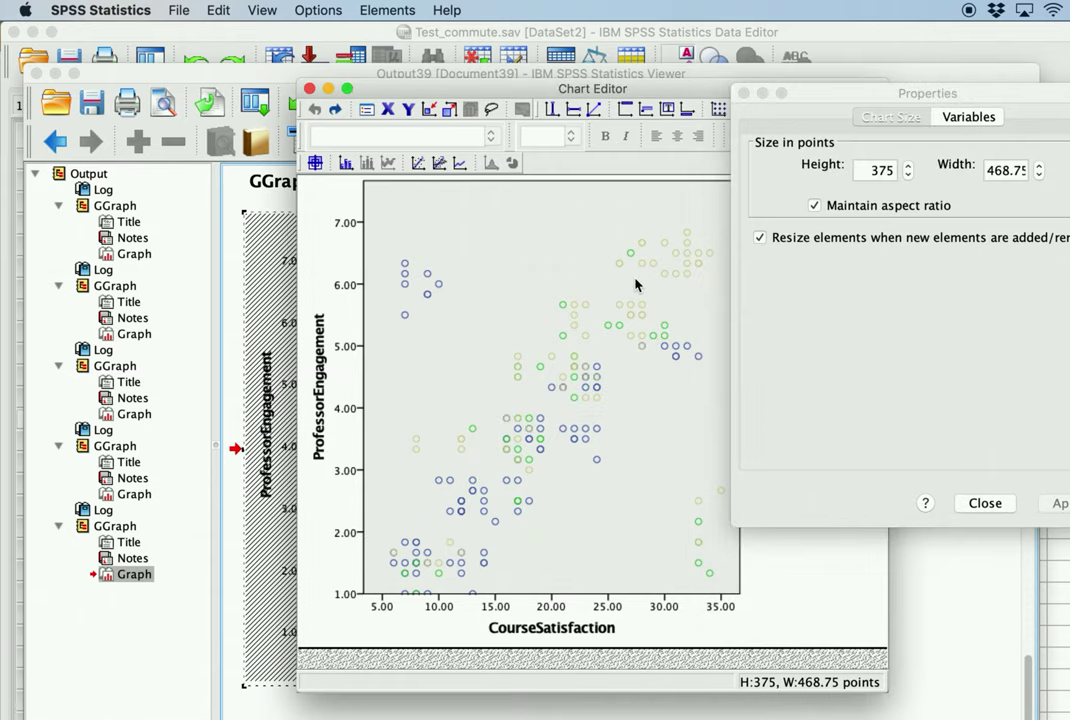
# Add a linear fit line for each Class_Attendance subgroup, turn off the attached line labels, and close the Properties dialog.
pyautogui.click(440, 168)
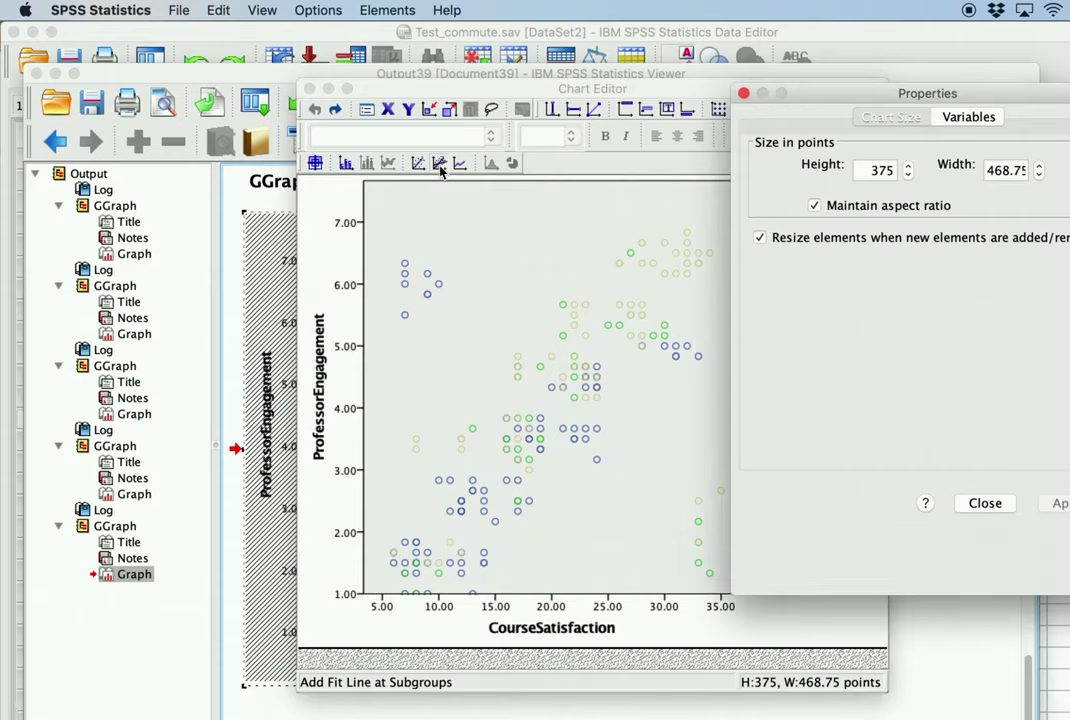
pyautogui.moveTo(840, 93); pyautogui.dragTo(1018, 120)
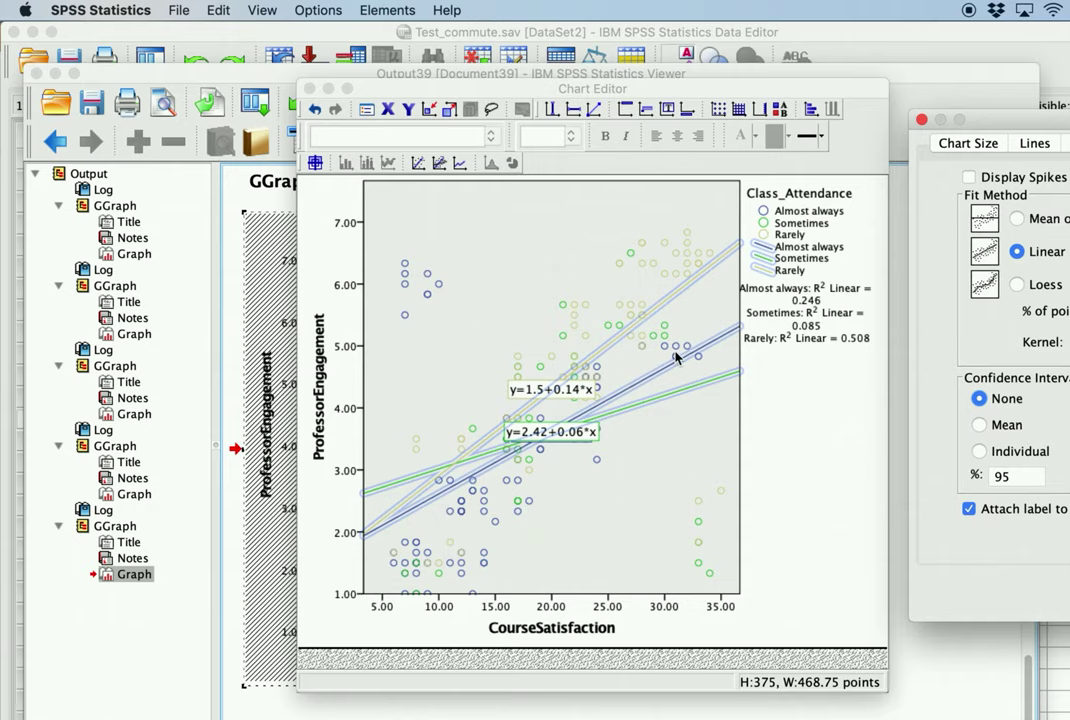
pyautogui.moveTo(1022, 124); pyautogui.dragTo(863, 106)
pyautogui.click(810, 491)
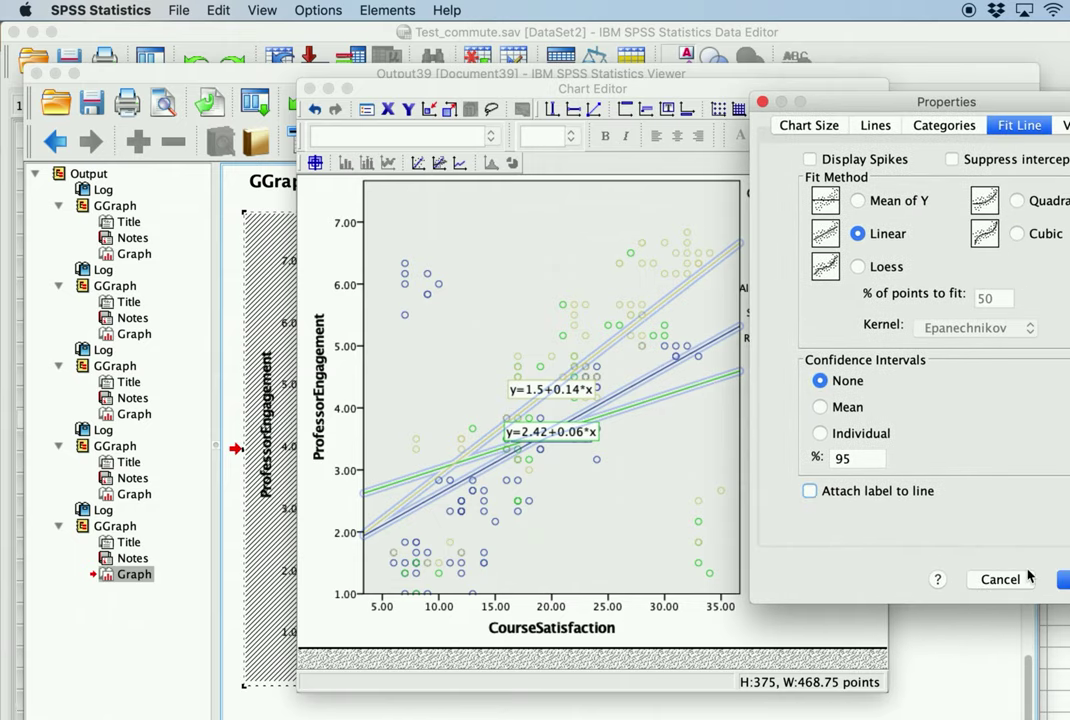
pyautogui.click(1064, 582)
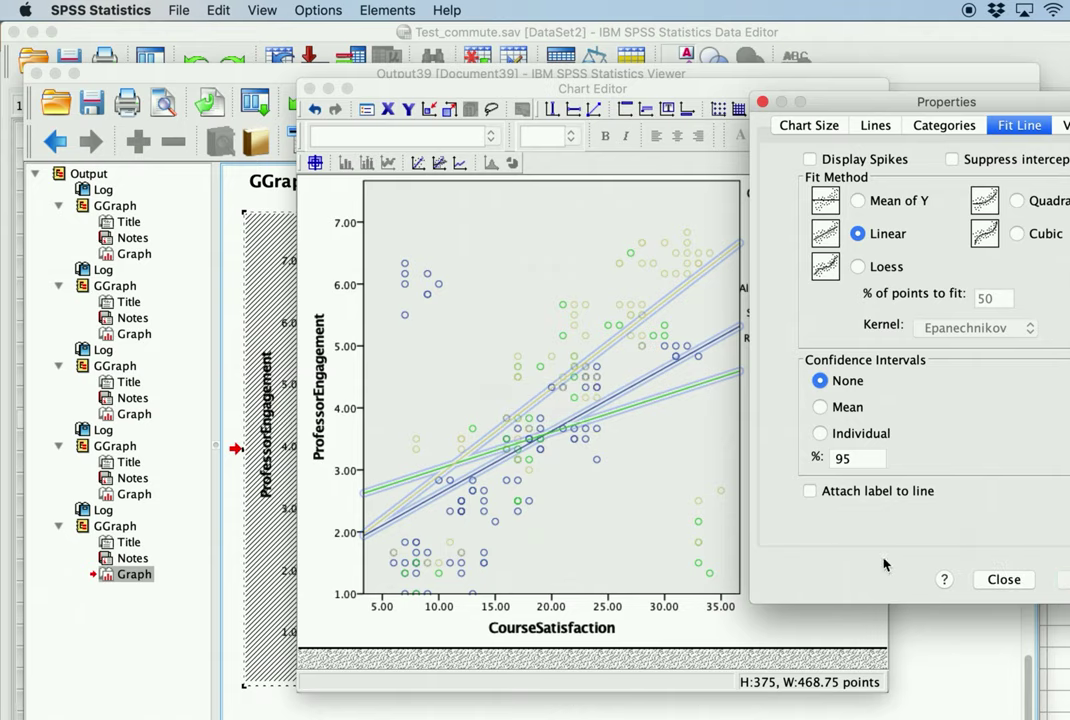
pyautogui.click(685, 318)
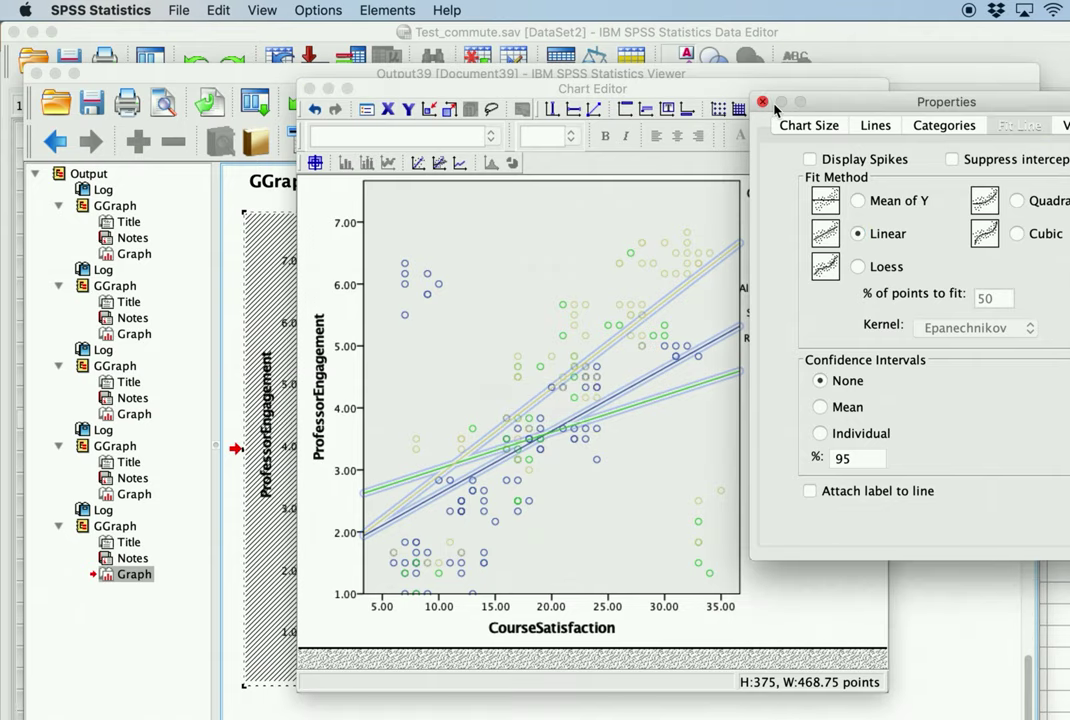
pyautogui.click(764, 102)
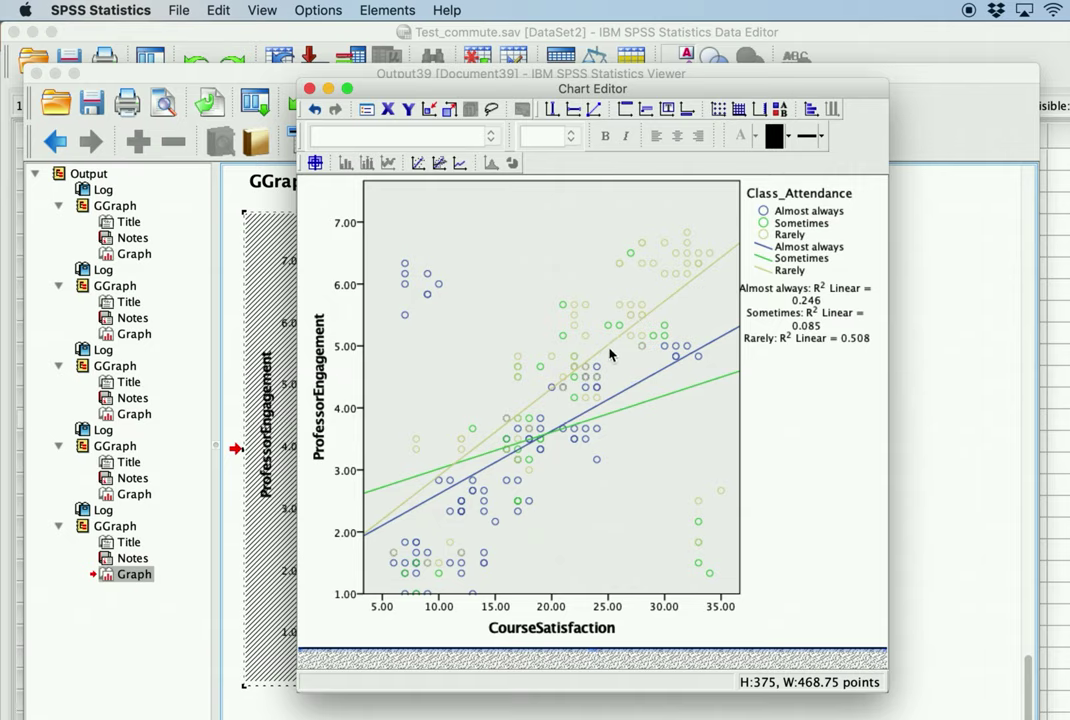
# Try transposing the axes of the grouped scatterplot and switch them back.
pyautogui.click(816, 111)
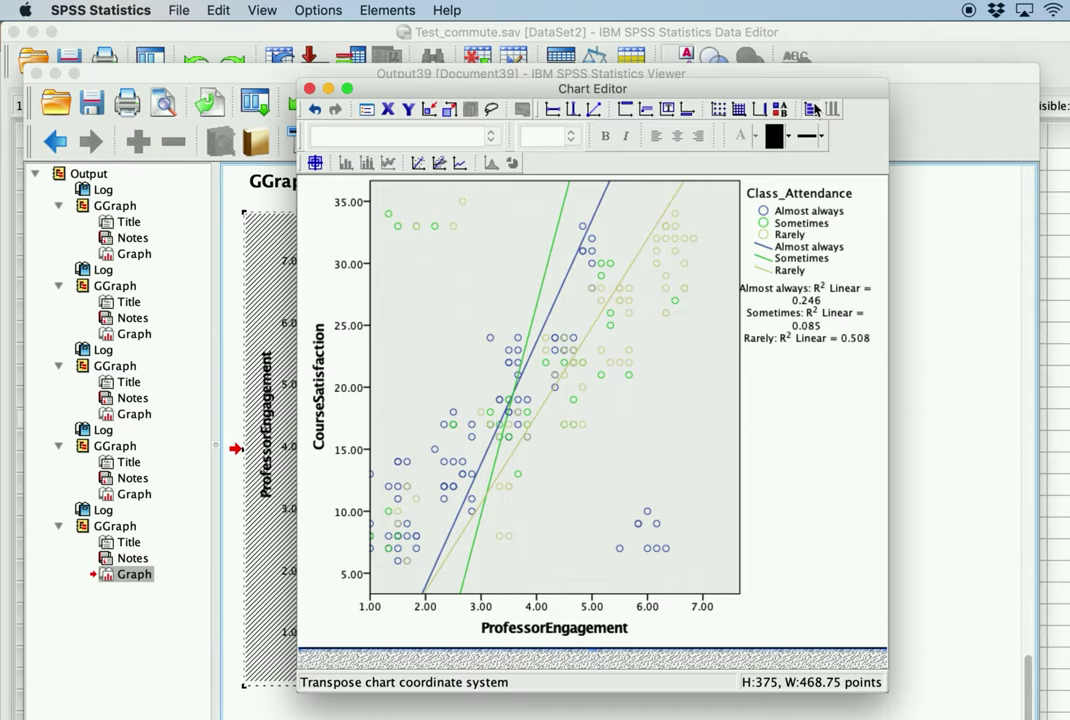
pyautogui.click(816, 110)
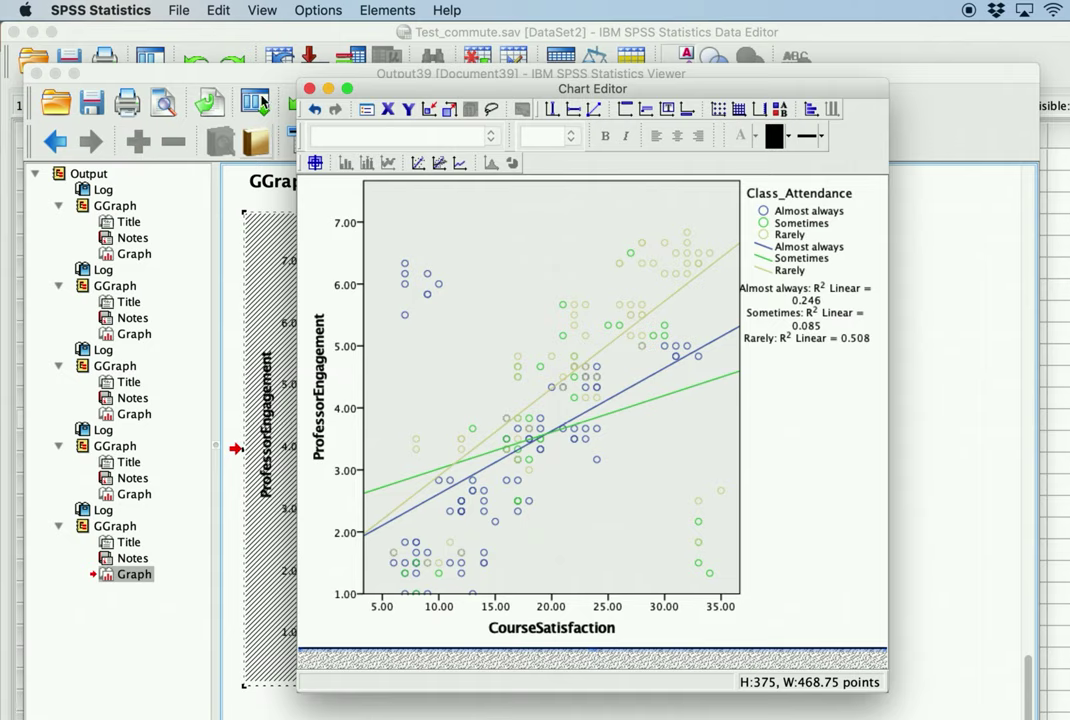
# Transpose the clustered bar chart of mean Total_Studying by Class_Attendance and Sex to horizontal bars, and close the Chart Editor.
pyautogui.click(313, 92)
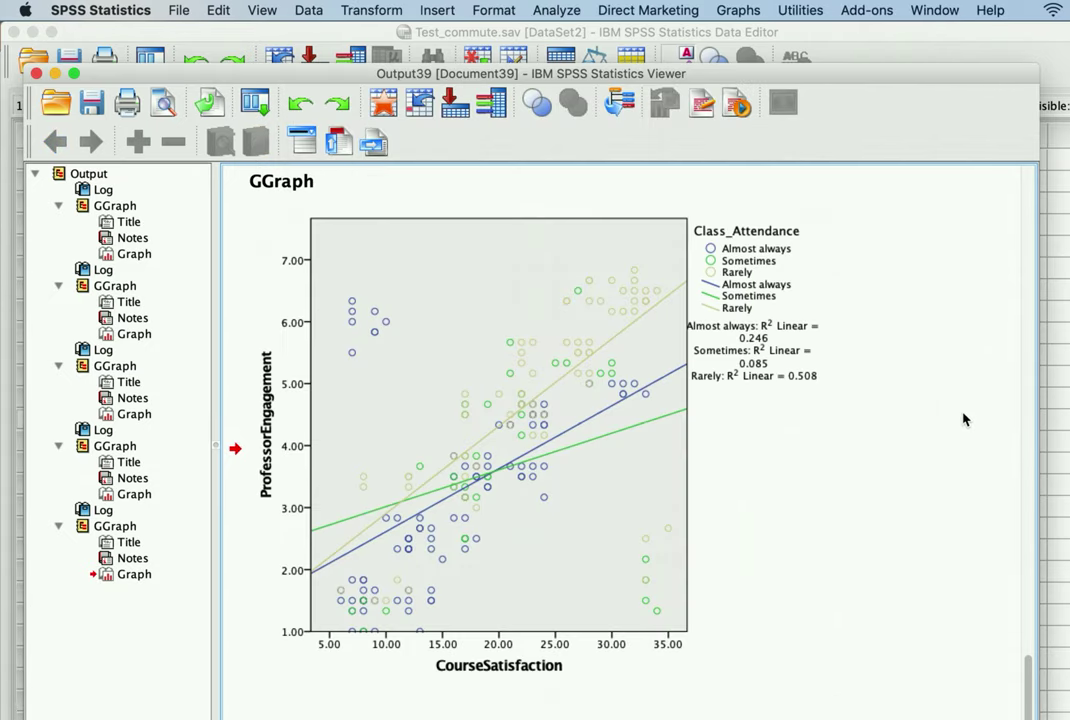
pyautogui.scroll(15, 963, 419)
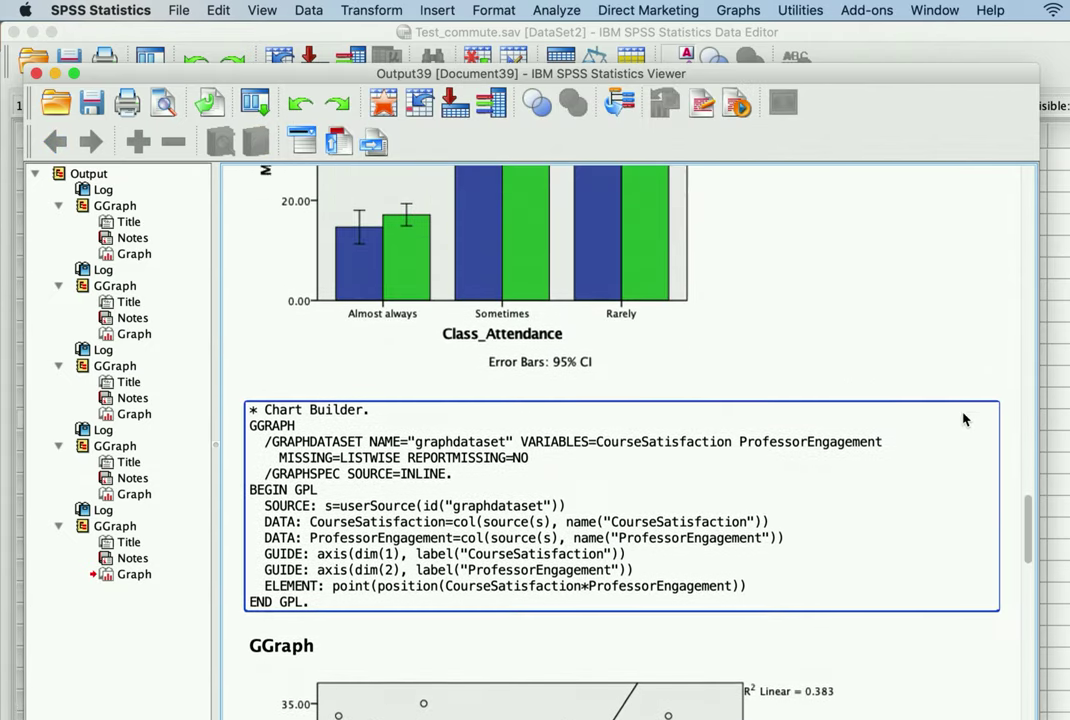
pyautogui.scroll(10, 963, 419)
pyautogui.scroll(-2, 963, 419)
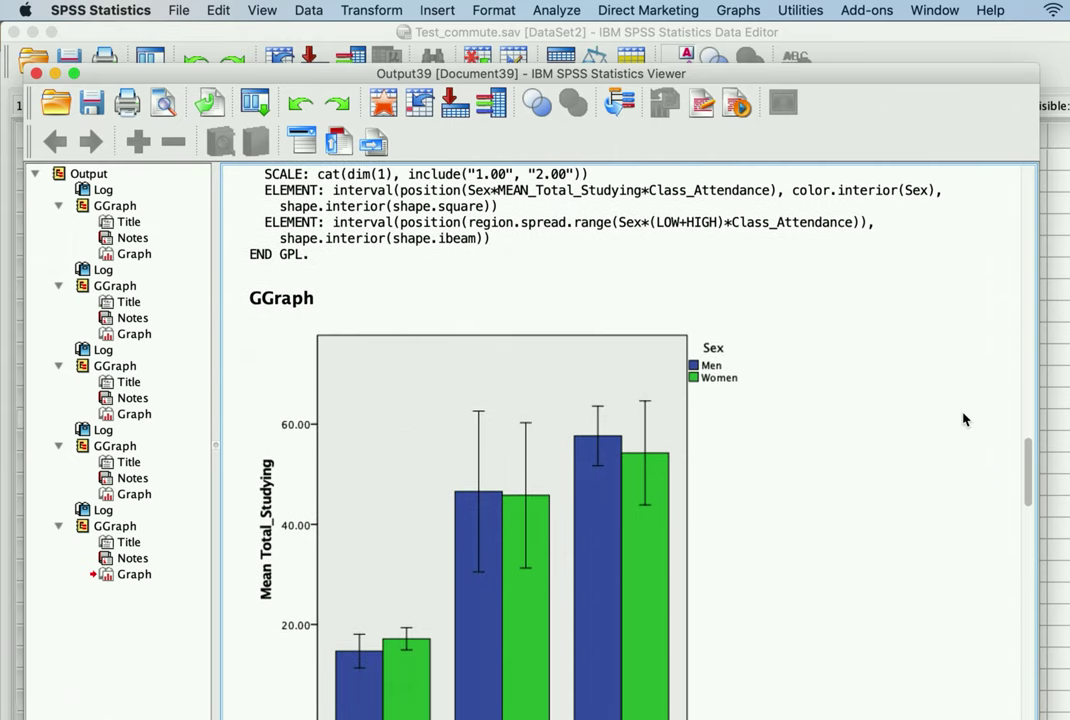
pyautogui.click(548, 369)
pyautogui.doubleClick(548, 369)
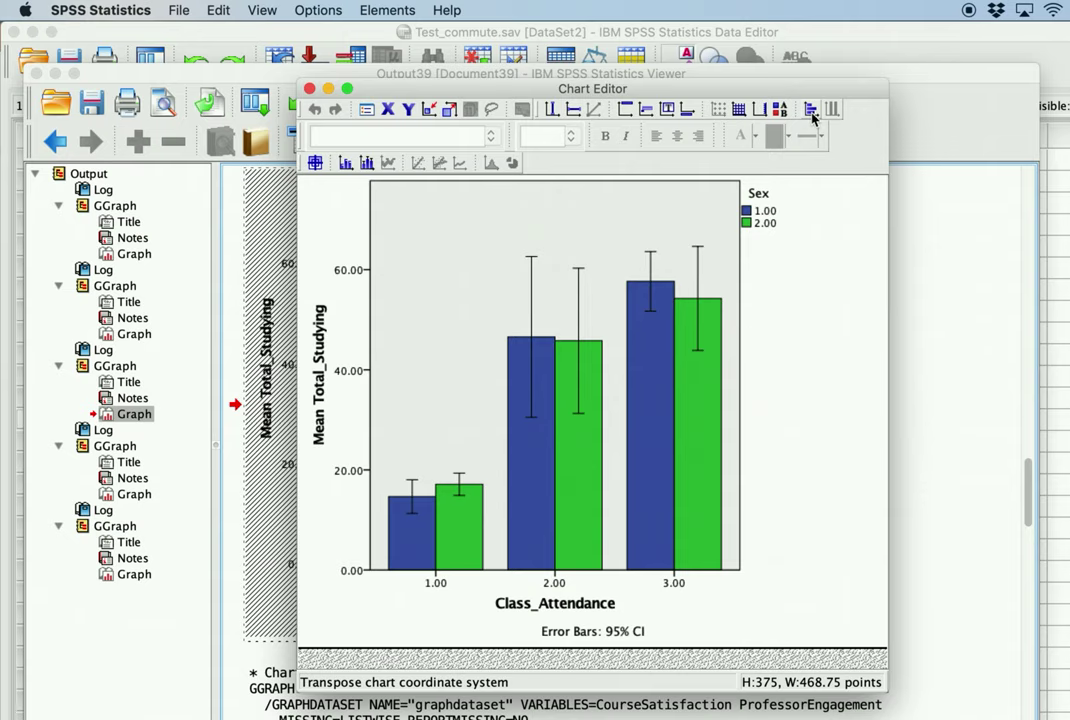
pyautogui.click(811, 111)
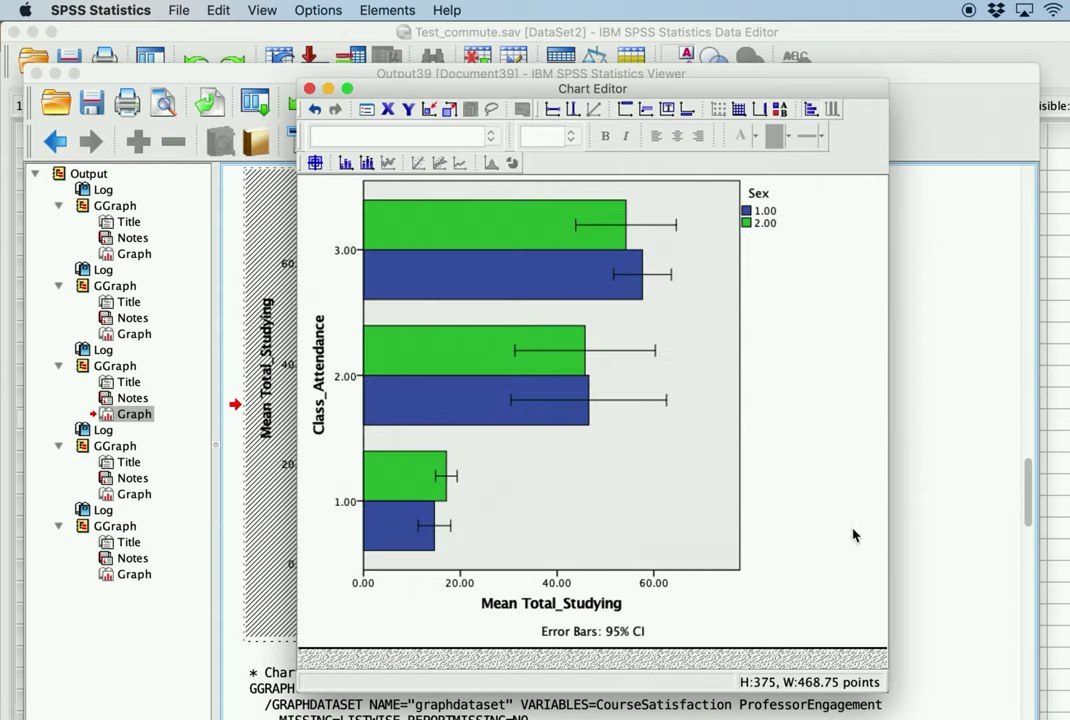
pyautogui.press('super+w')
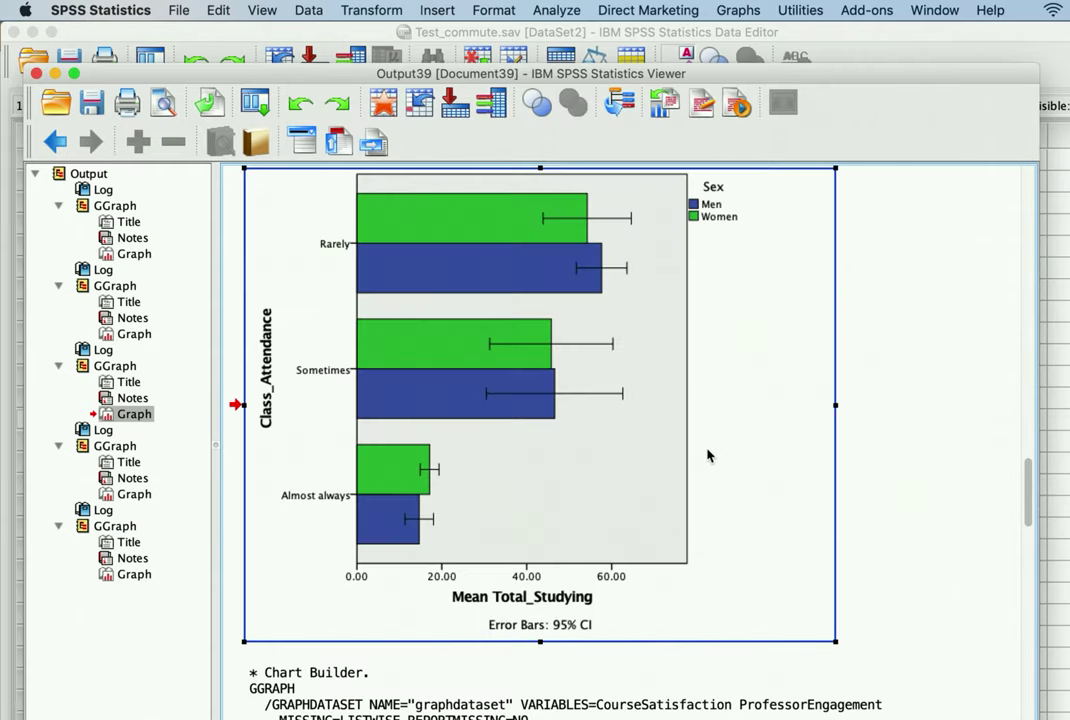
pyautogui.scroll(-15, 648, 428)
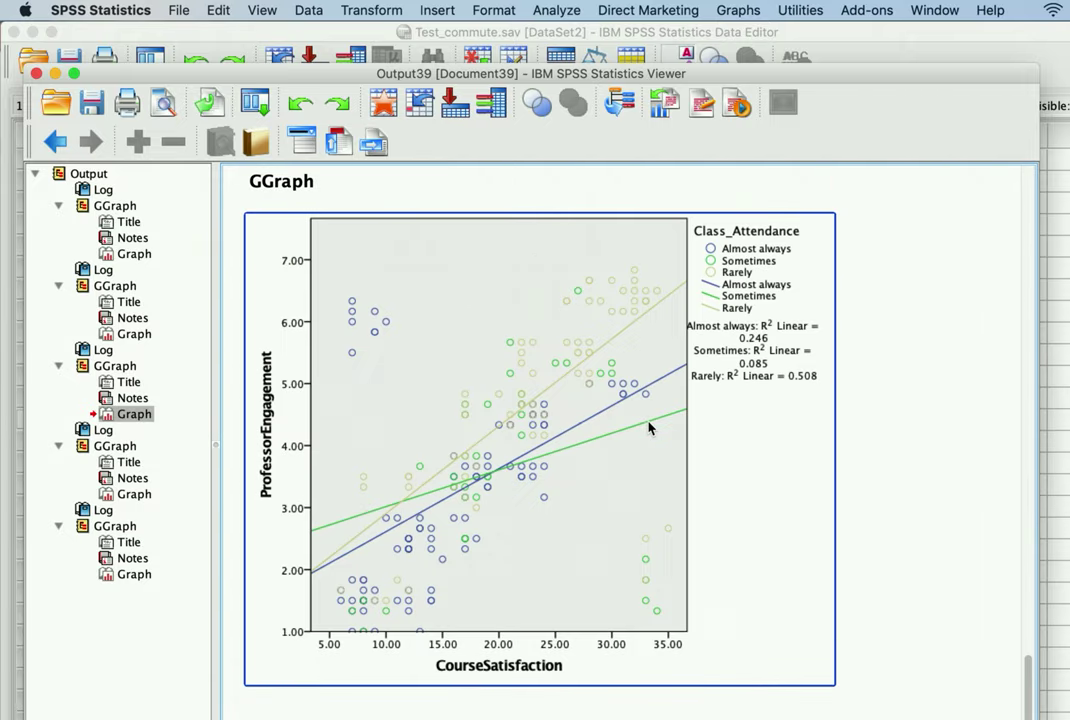
pyautogui.click(929, 488)
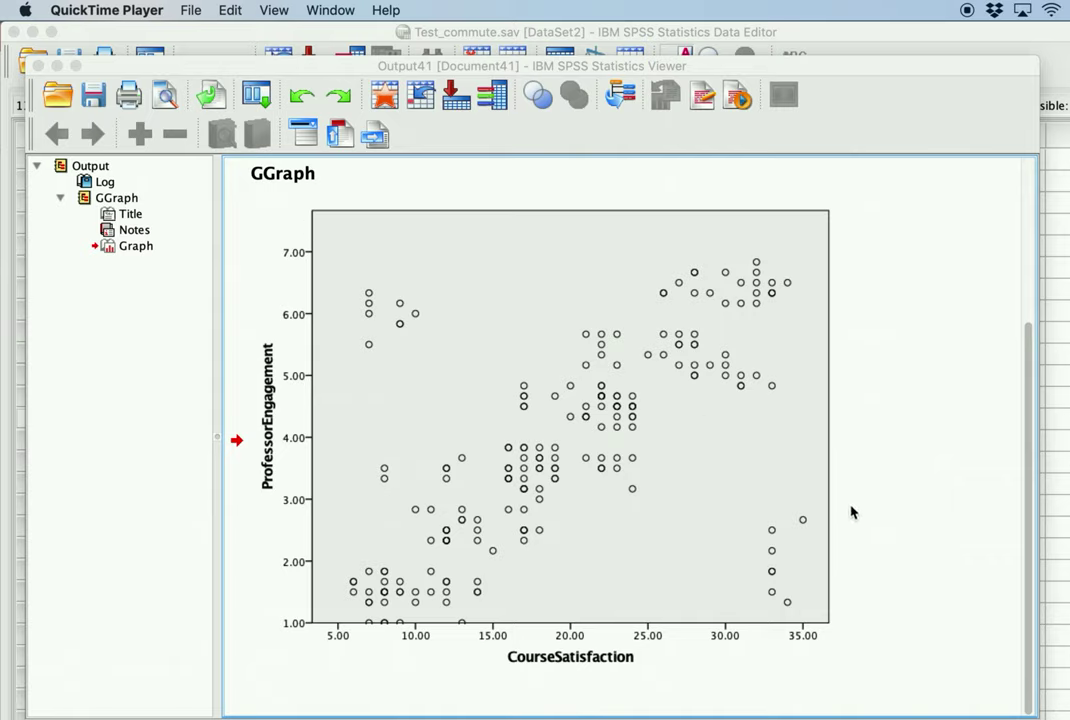
# Take a screenshot of the region around the ungrouped CourseSatisfaction and ProfessorEngagement scatterplot, about 646 by 518 pixels.
pyautogui.press('super+shift+4')
pyautogui.moveTo(241, 202); pyautogui.dragTo(850, 682)
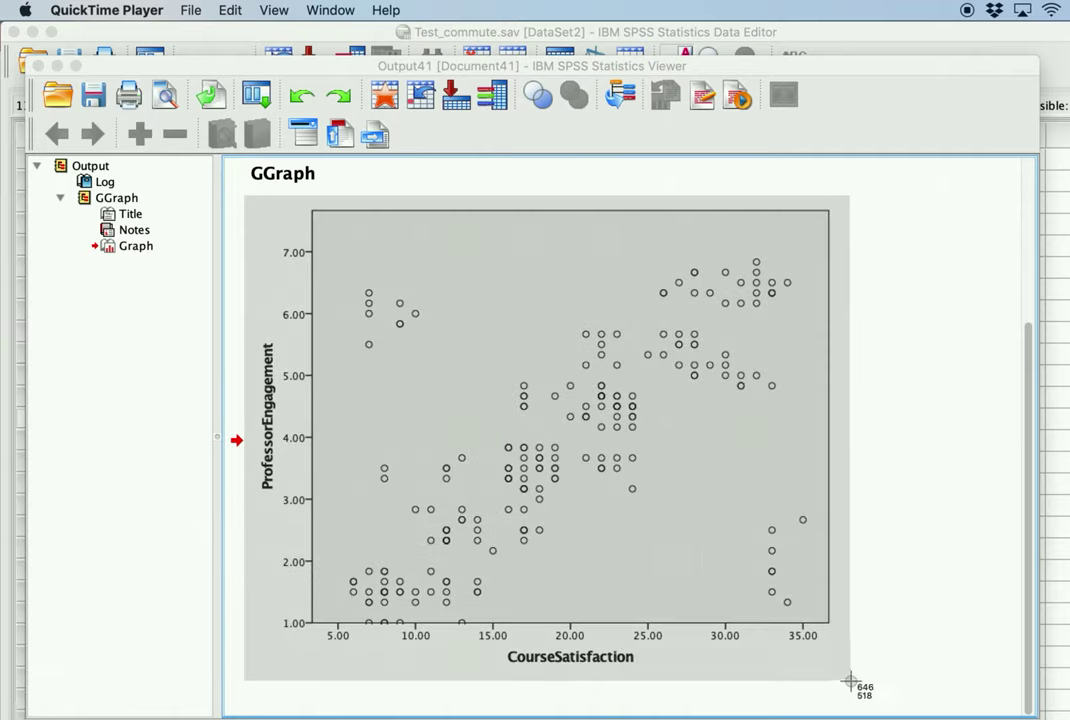
pyautogui.moveTo(850, 682); pyautogui.dragTo(850, 682)
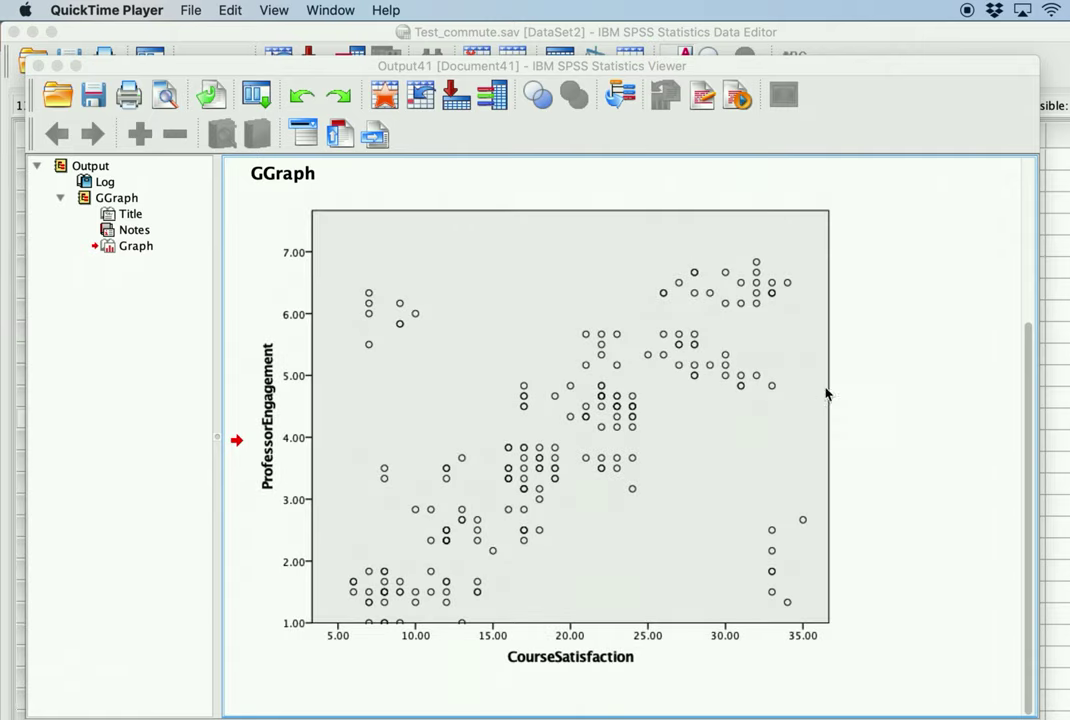
pyautogui.click(855, 411)
pyautogui.click(660, 292)
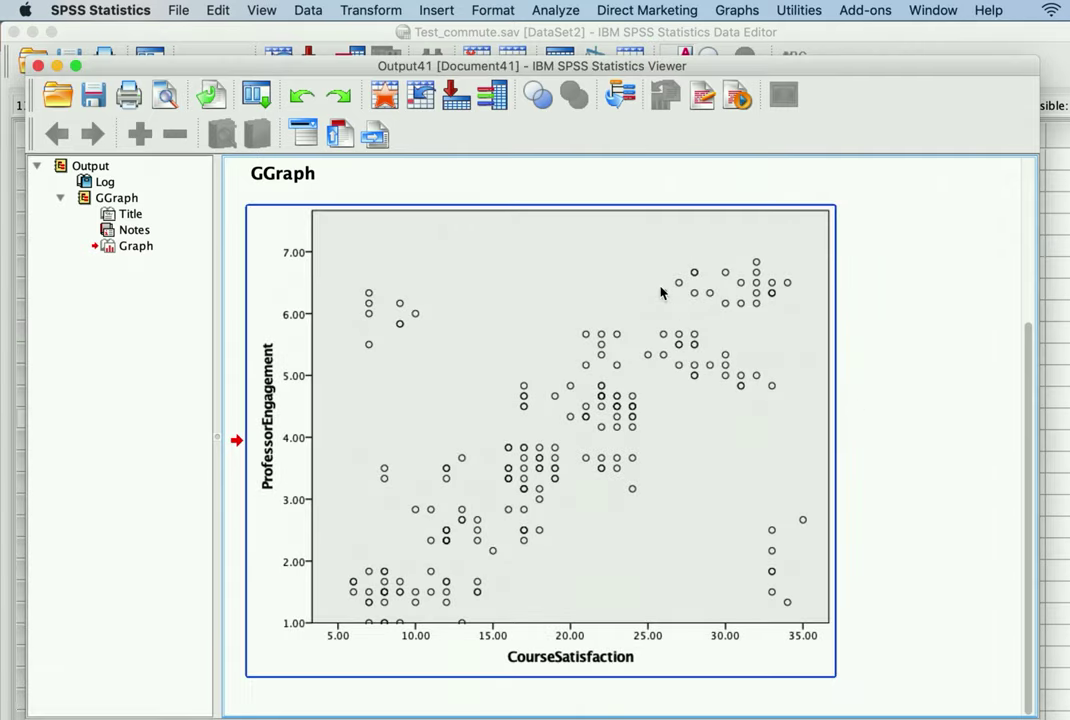
pyautogui.click(575, 262)
pyautogui.doubleClick(575, 262)
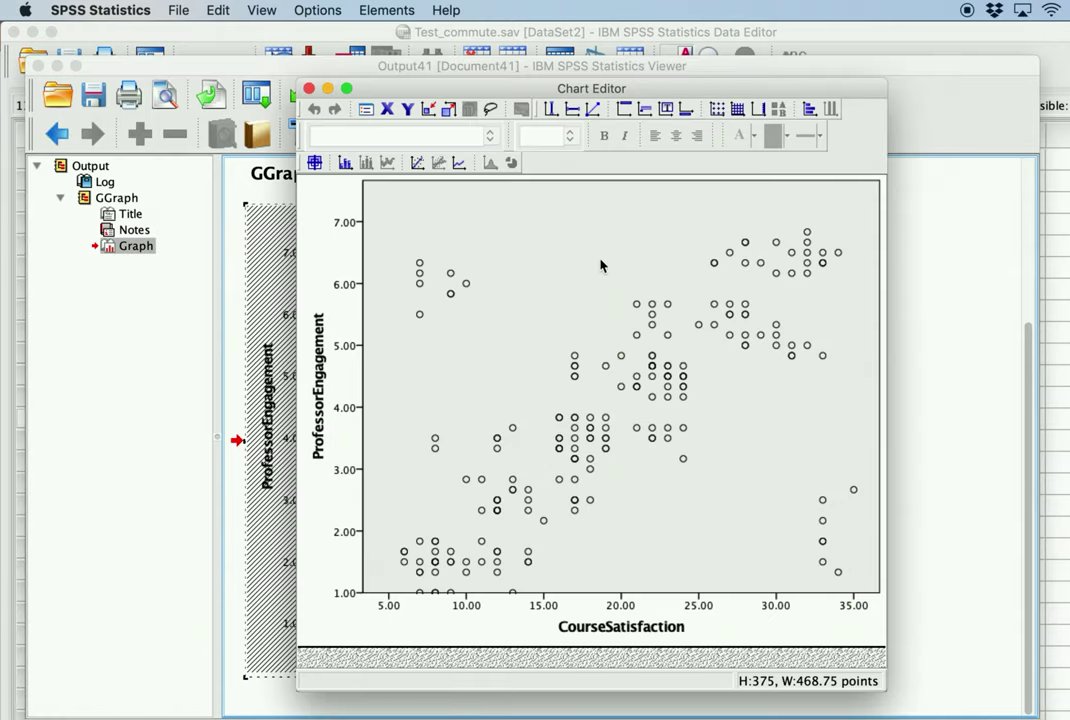
pyautogui.click(312, 91)
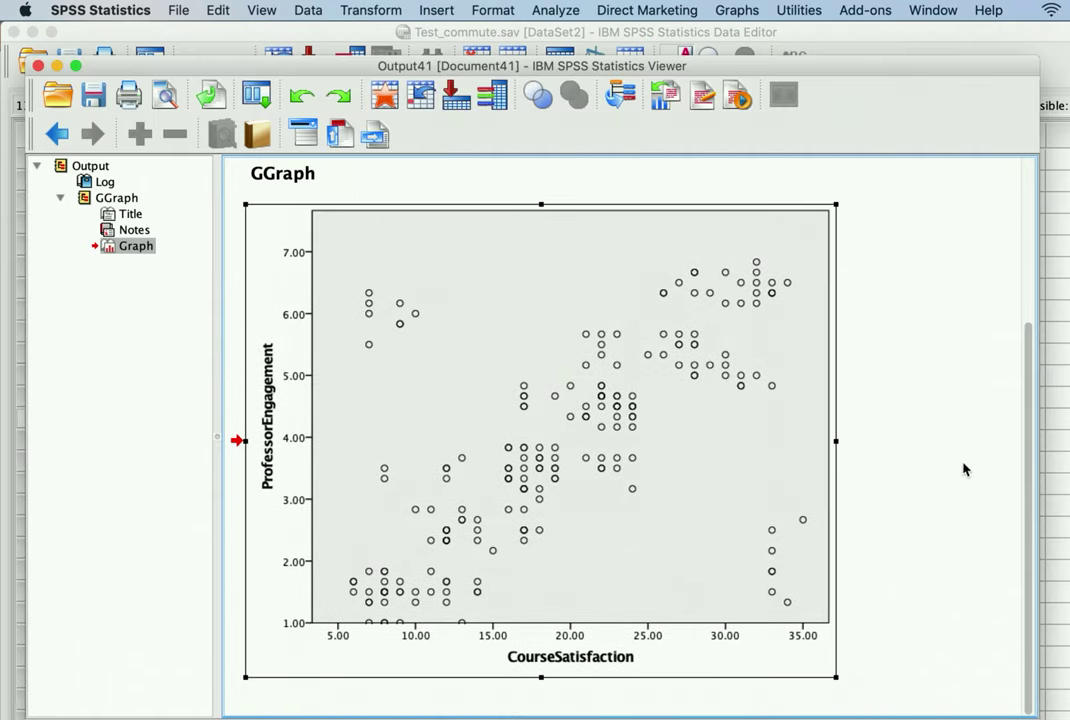
# Open the ungrouped scatterplot in the Chart Editor and show Case Number data labels on its points.
pyautogui.doubleClick(790, 311)
pyautogui.moveTo(705, 90); pyautogui.dragTo(607, 90)
pyautogui.click(238, 168)
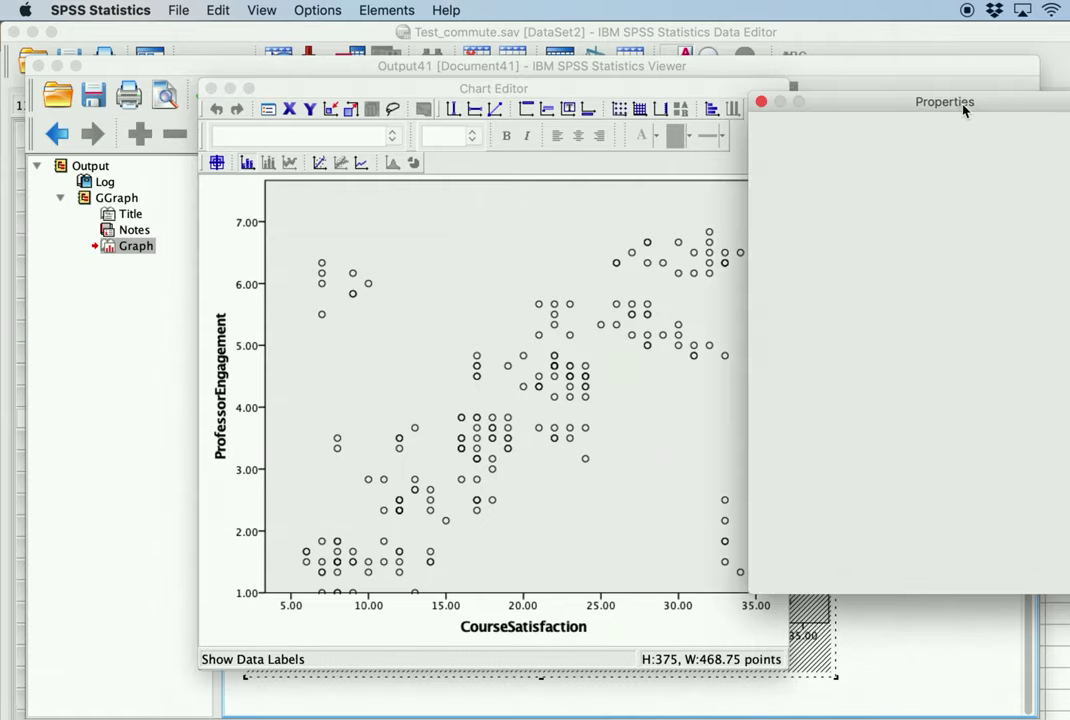
pyautogui.moveTo(962, 108); pyautogui.dragTo(856, 75)
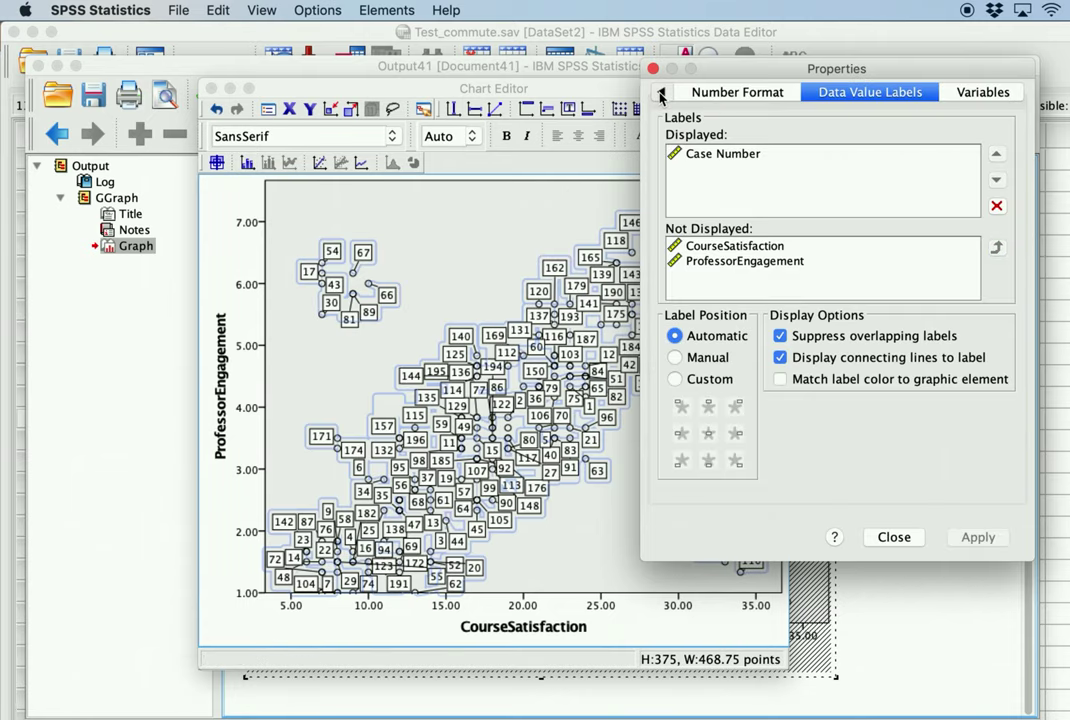
# Enlarge the labelled scatterplot to 855 points high and 1,068.75 points wide, with its aspect ratio maintained.
pyautogui.click(660, 93)
pyautogui.click(660, 93)
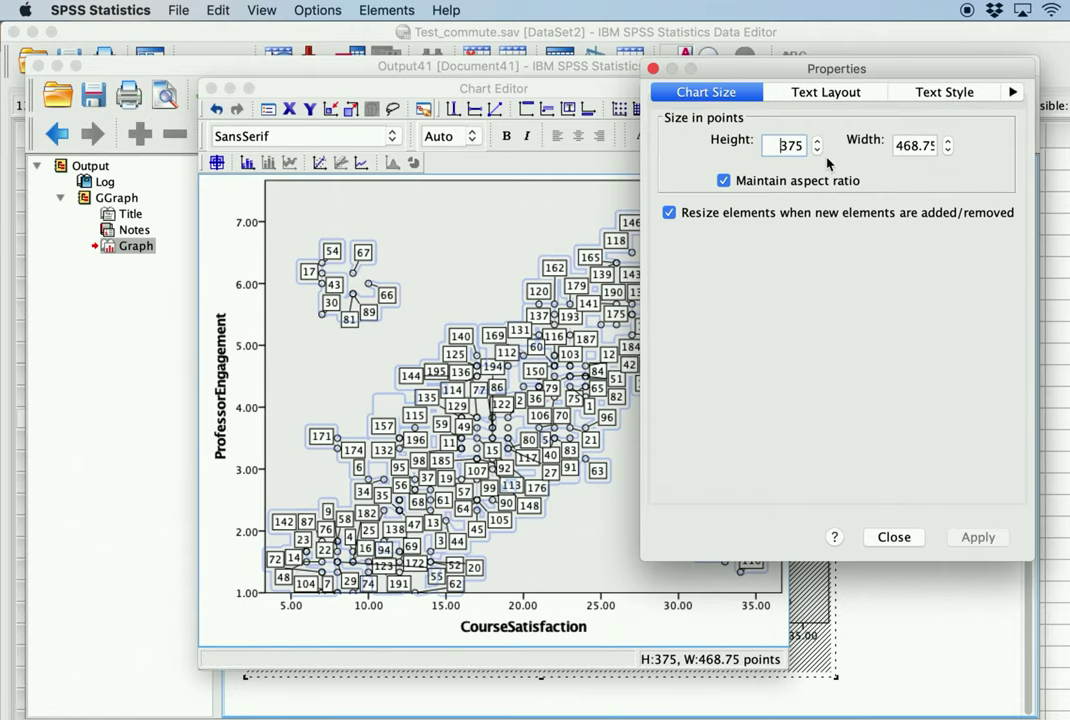
pyautogui.moveTo(817, 145); pyautogui.dragTo(814, 146)
pyautogui.click(970, 539)
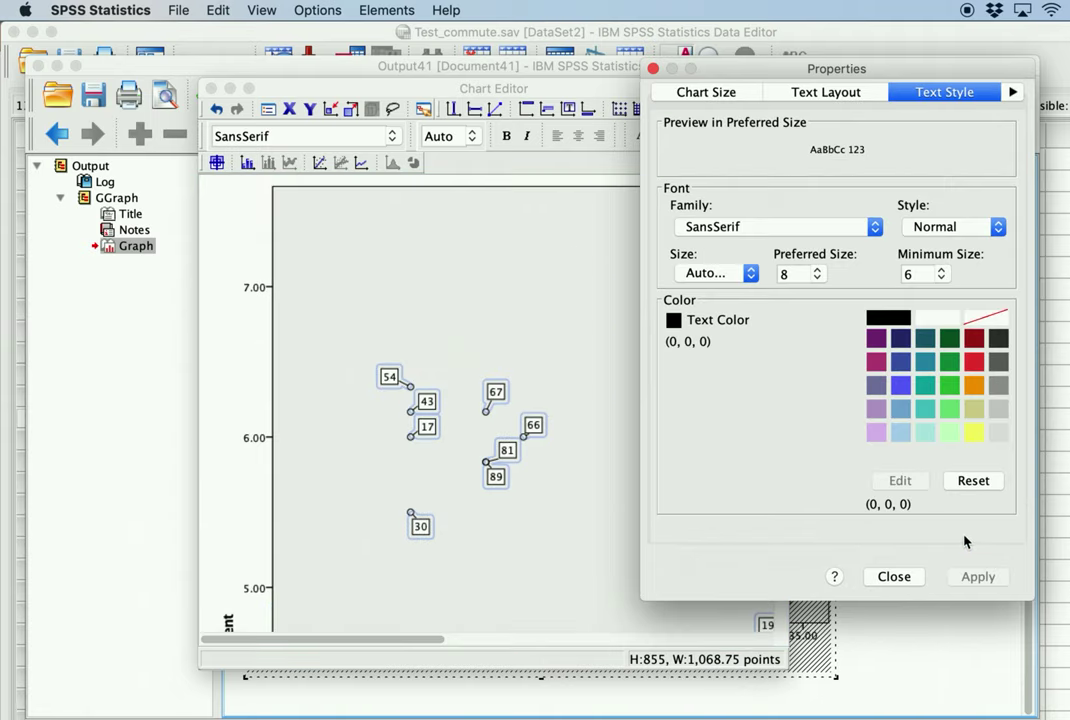
# Select the data label of case 54 alone, and close the Properties dialog and the Chart Editor.
pyautogui.click(386, 374)
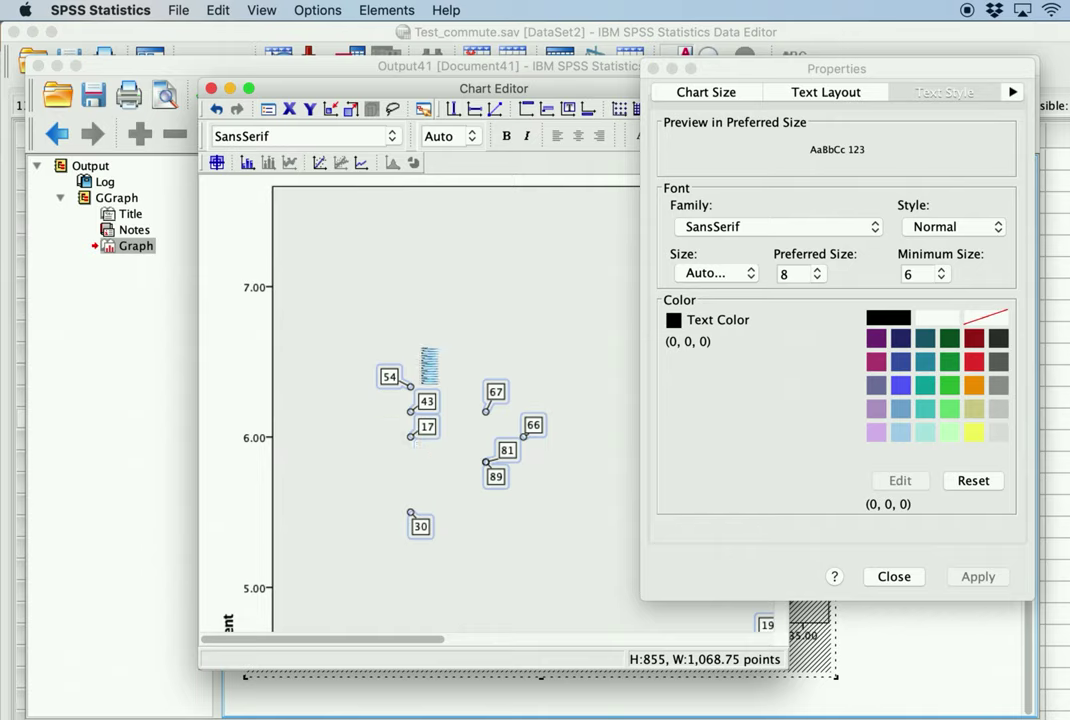
pyautogui.click(401, 372)
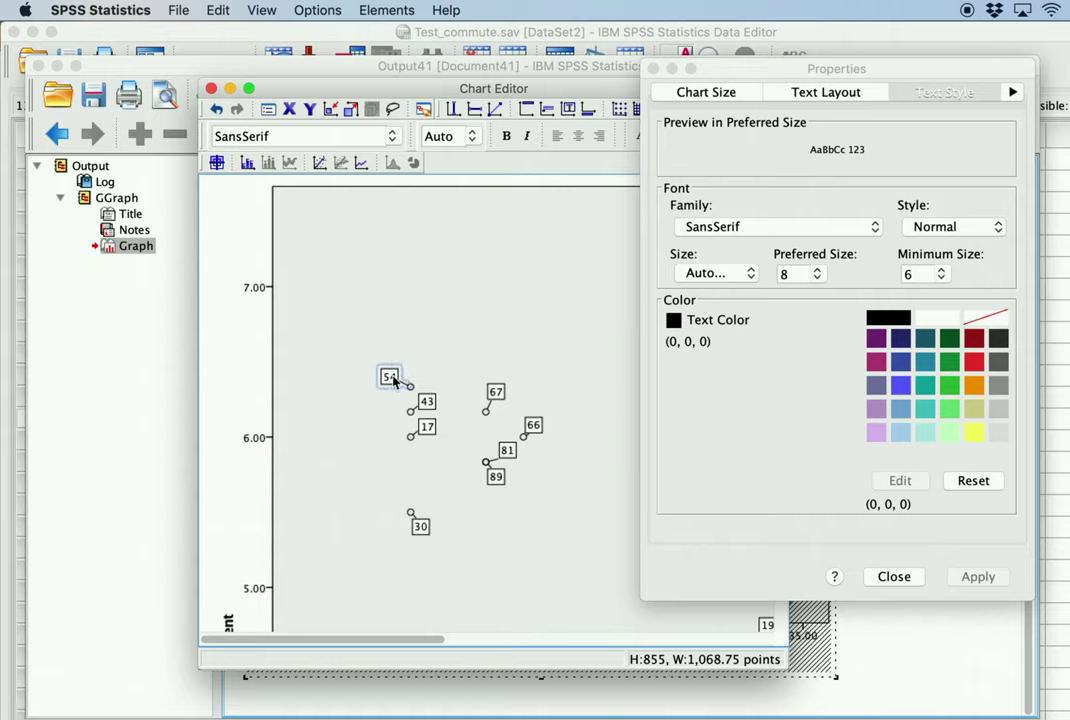
pyautogui.click(897, 580)
pyautogui.click(897, 578)
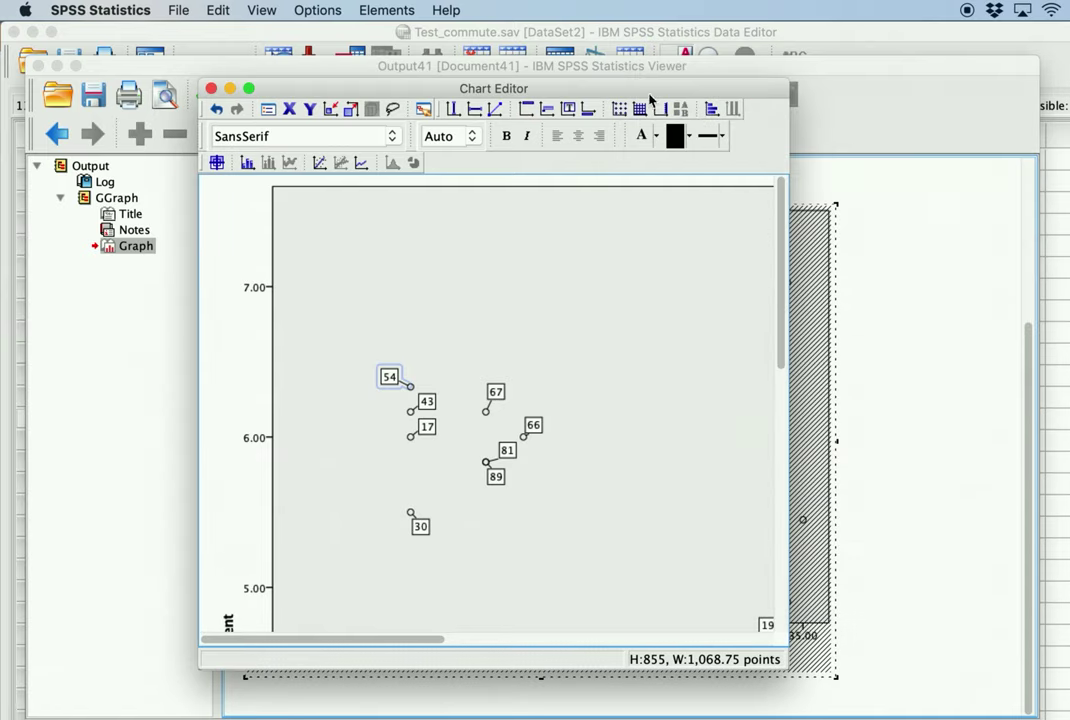
pyautogui.click(212, 89)
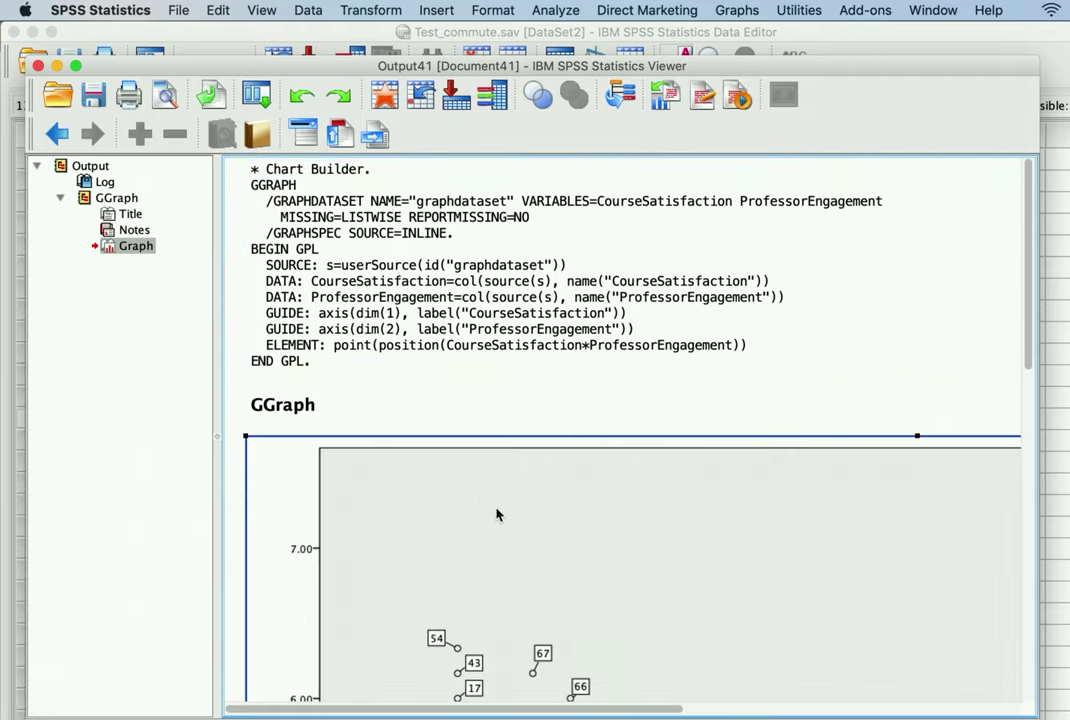
# Examine the case-number labels across the enlarged scatterplot in the output, including the outlying group of points with low CourseSatisfaction.
pyautogui.scroll(-12, 545, 528)
pyautogui.scroll(-5, 540, 528)
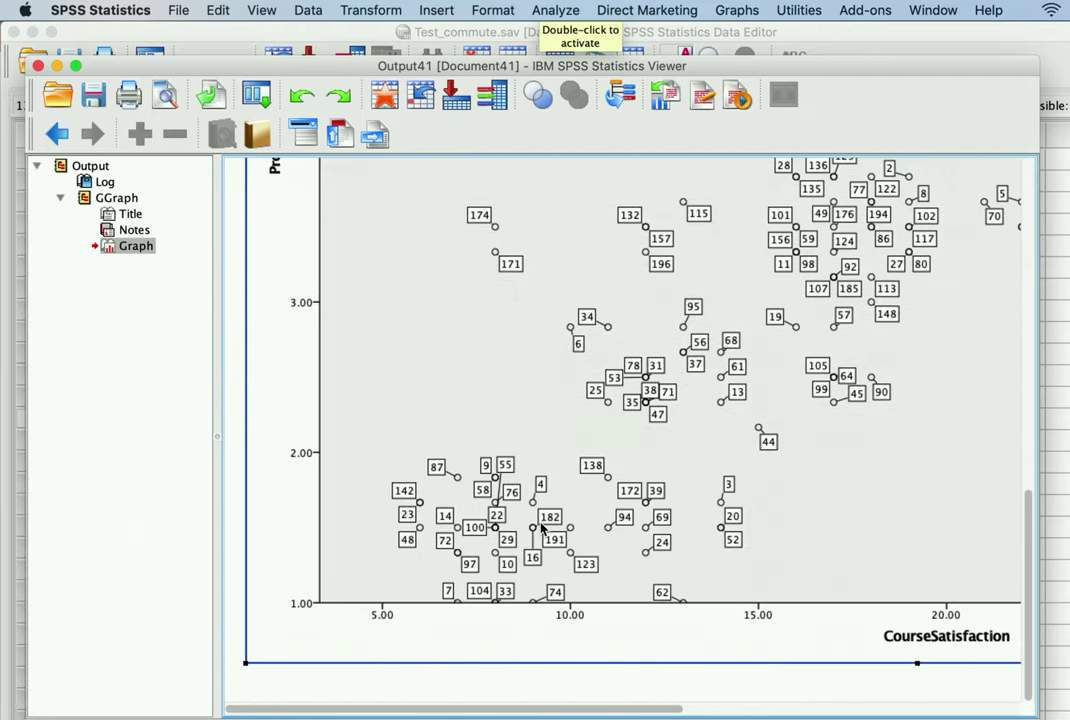
pyautogui.hscroll(10, 540, 528)
pyautogui.scroll(8, 540, 528)
pyautogui.scroll(10, 540, 528)
pyautogui.hscroll(-10, 540, 528)
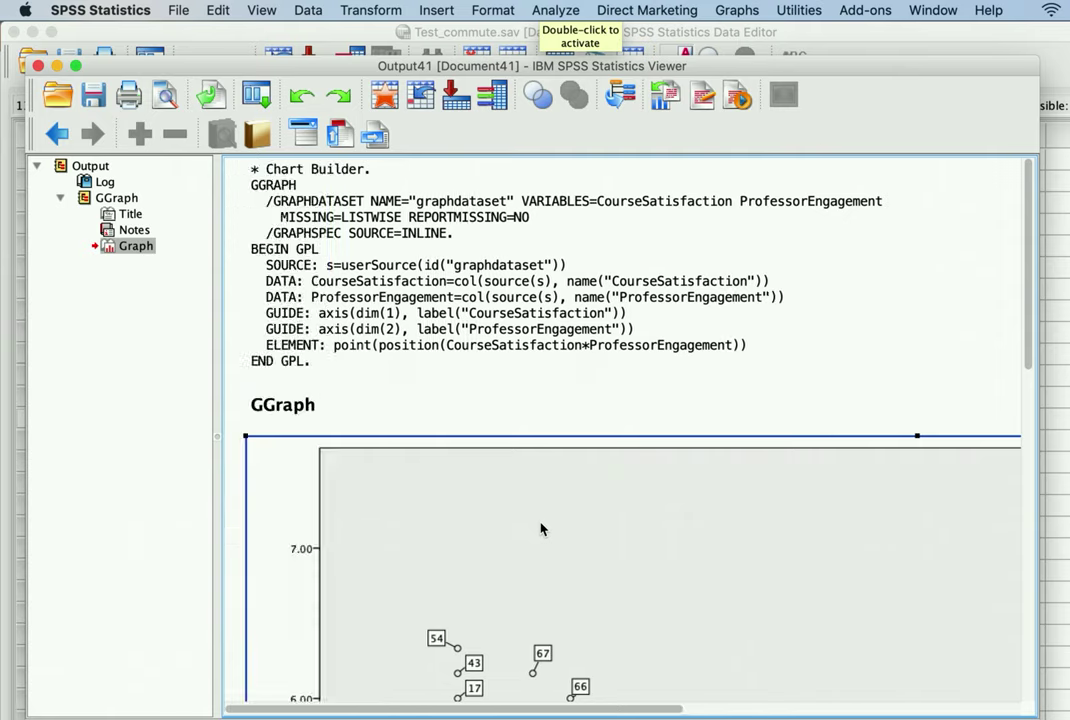
pyautogui.scroll(-3, 541, 529)
pyautogui.scroll(-1, 536, 345)
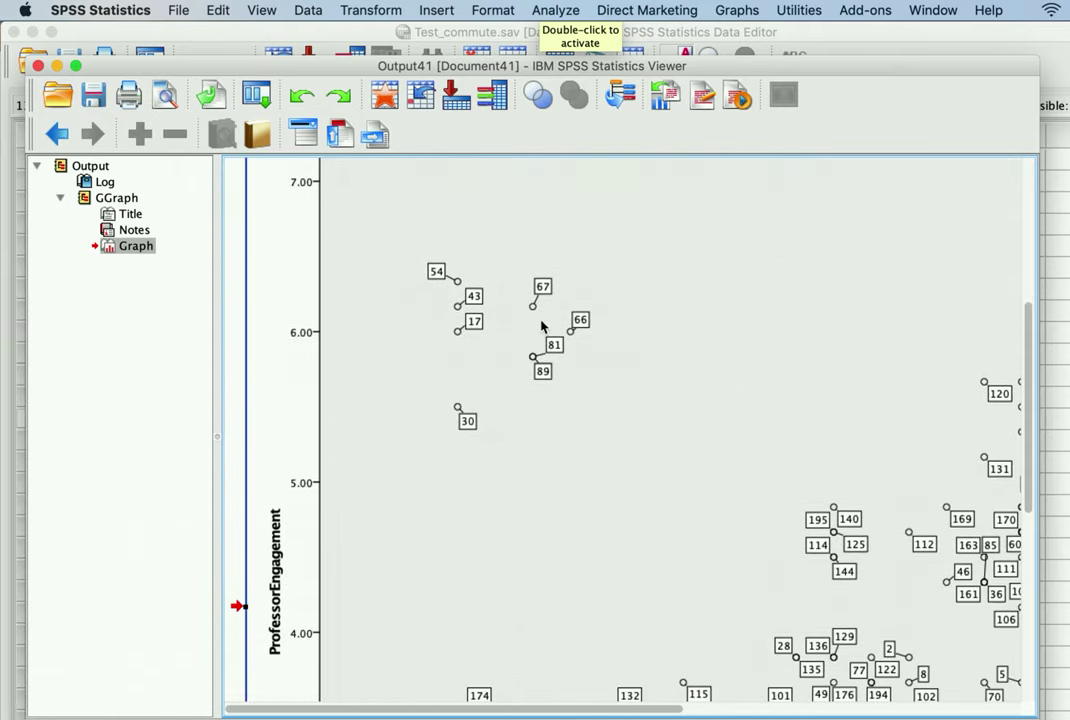
# Open the Export Output dialog from the enlarged scatterplot and look through the available document types.
pyautogui.rightClick(522, 393)
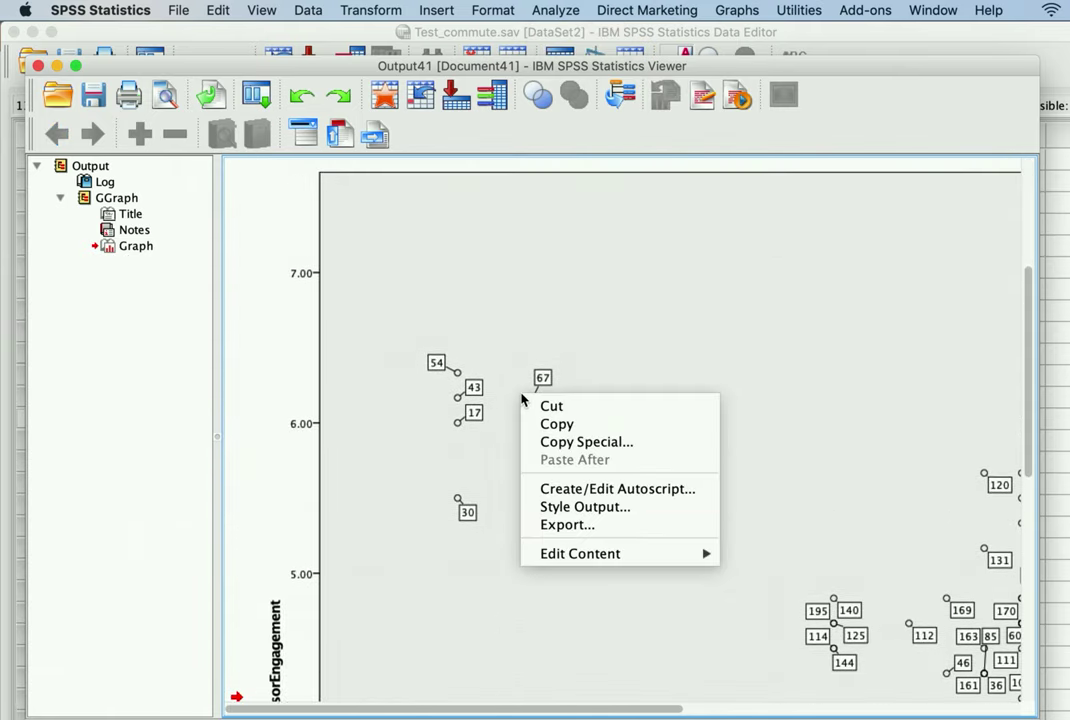
pyautogui.click(567, 524)
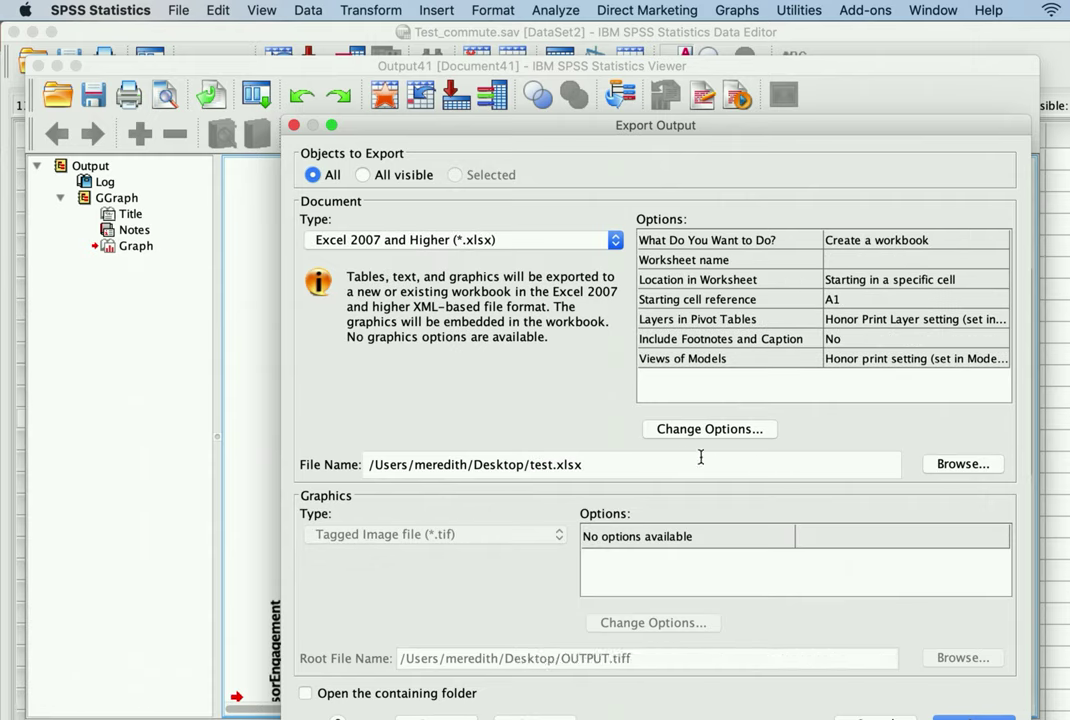
pyautogui.click(545, 240)
pyautogui.scroll(2, 614, 291)
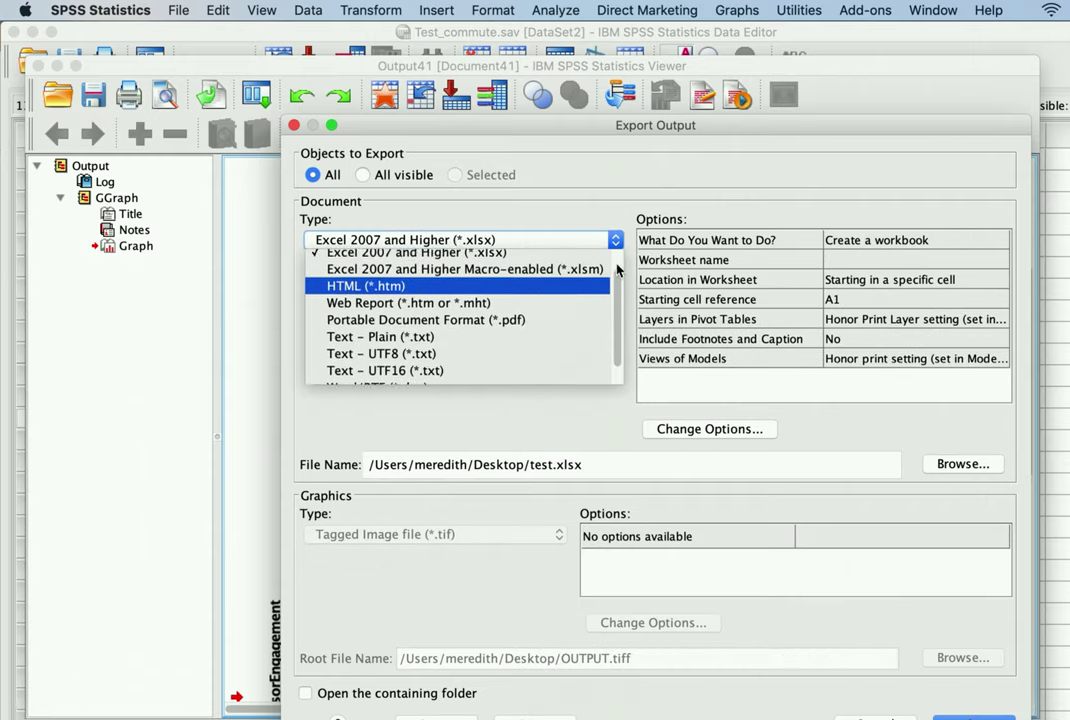
pyautogui.scroll(-3, 616, 305)
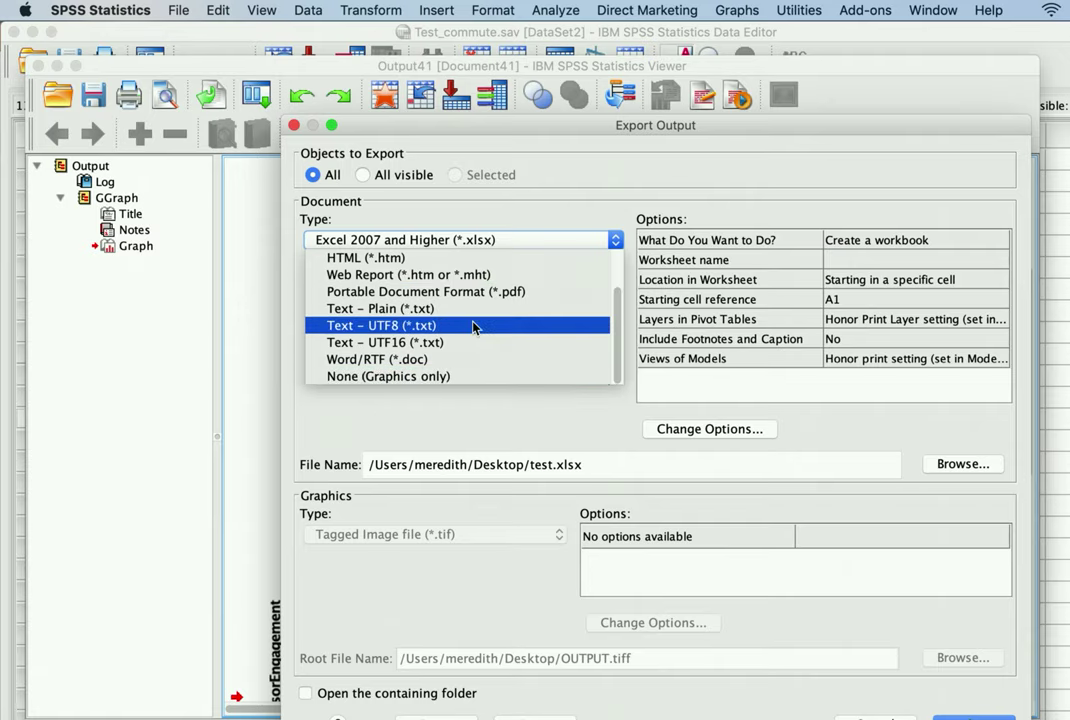
pyautogui.scroll(3, 476, 325)
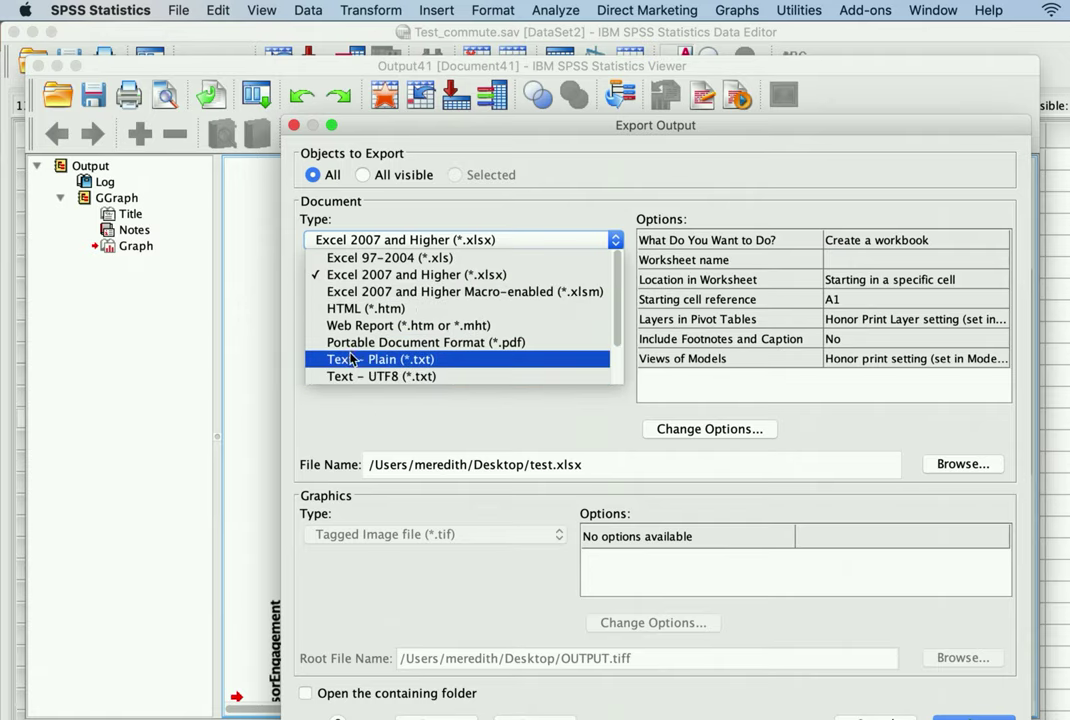
pyautogui.scroll(-3, 355, 352)
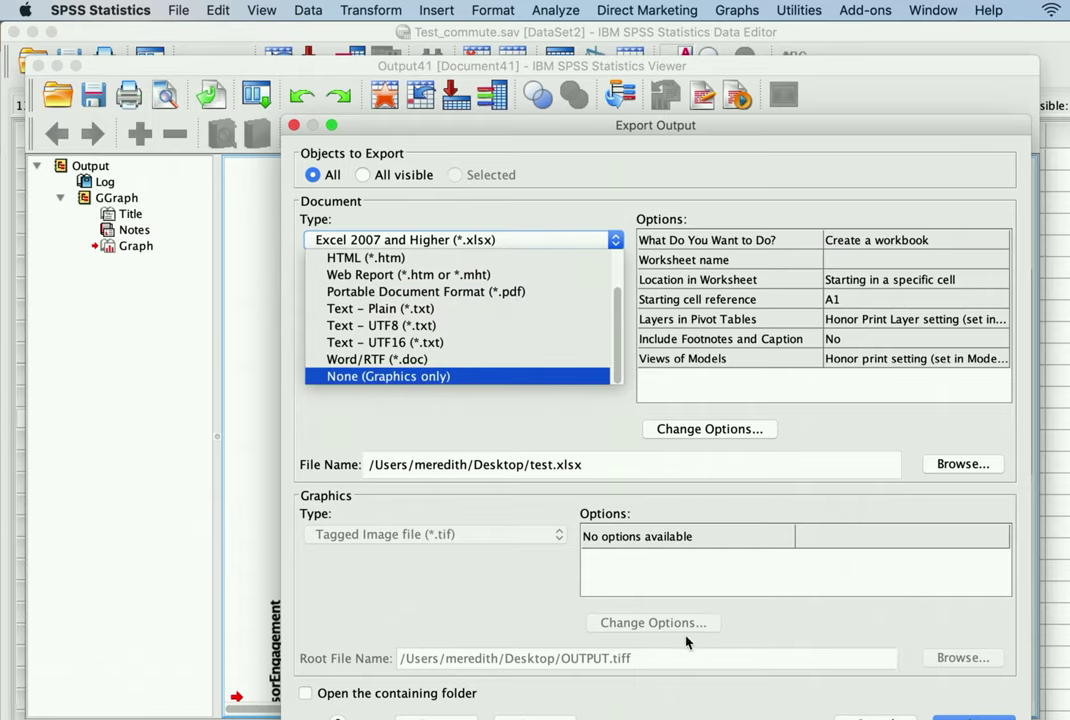
pyautogui.click(731, 577)
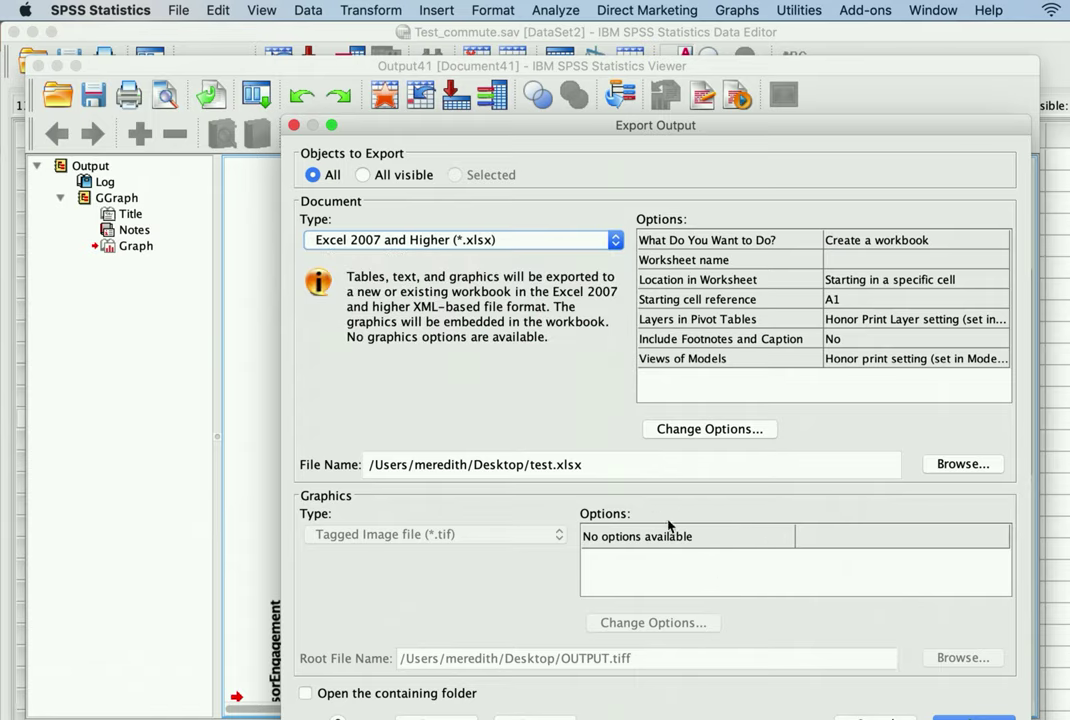
# Set the export document type to None (Graphics only).
pyautogui.click(480, 240)
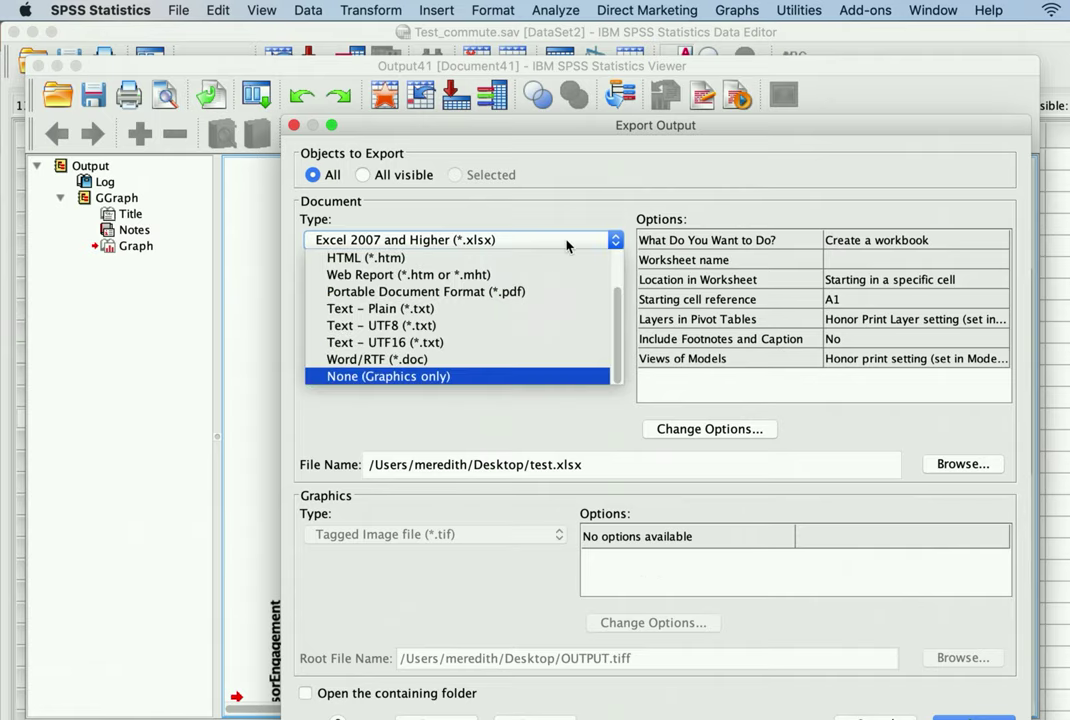
pyautogui.scroll(2, 468, 380)
pyautogui.scroll(-2, 468, 380)
pyautogui.press('Escape')
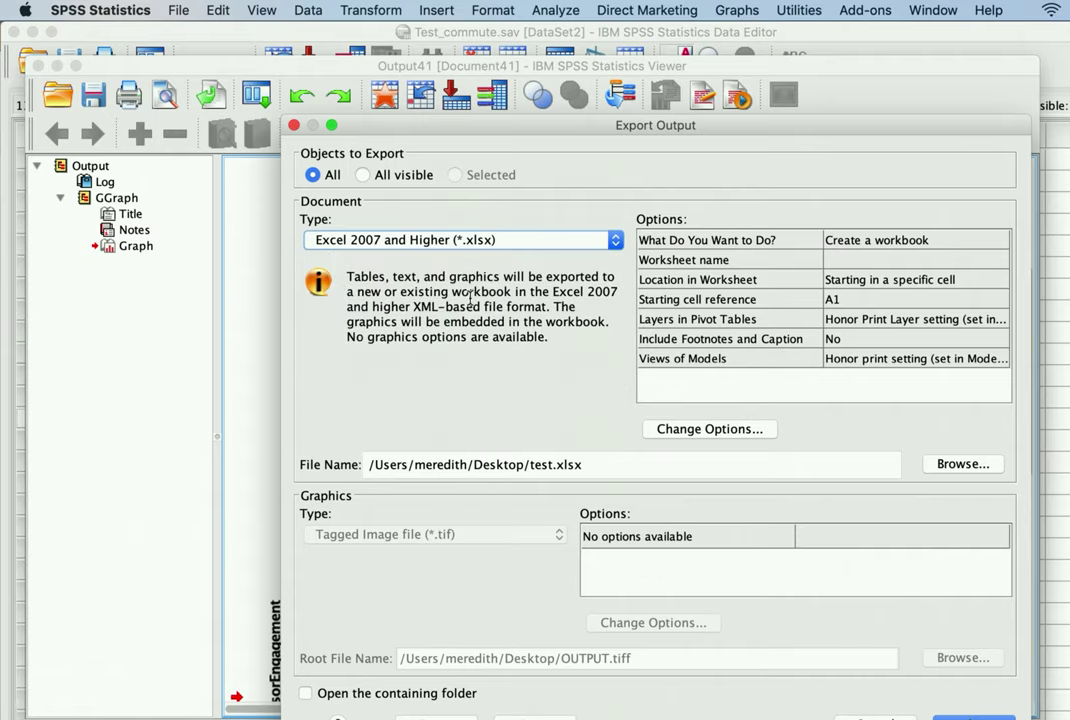
pyautogui.click(470, 240)
pyautogui.scroll(-2, 500, 360)
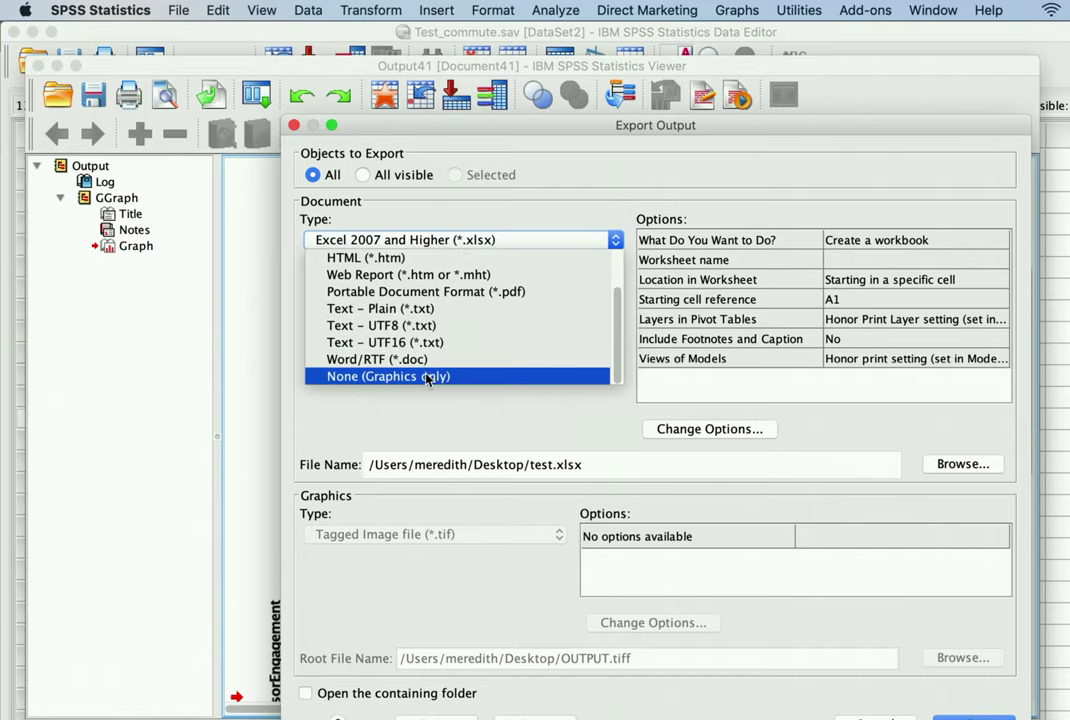
pyautogui.click(427, 377)
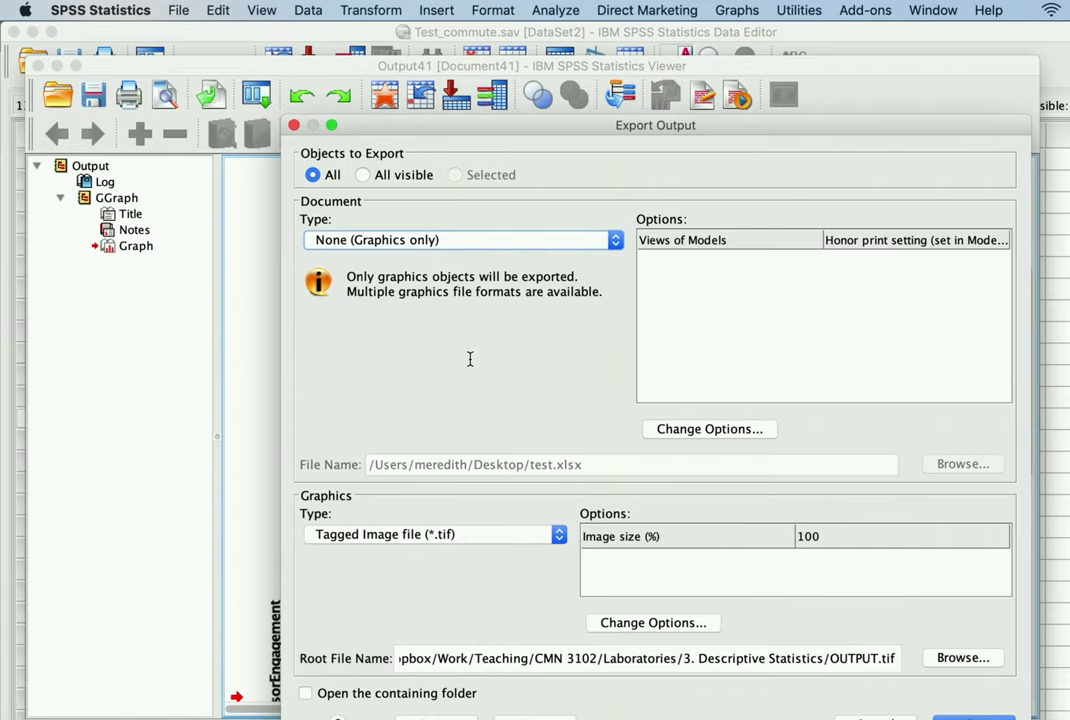
# Review the available graphics file types and the TIFF image size option for the export, and choose Tagged Image file (*.tif).
pyautogui.click(463, 534)
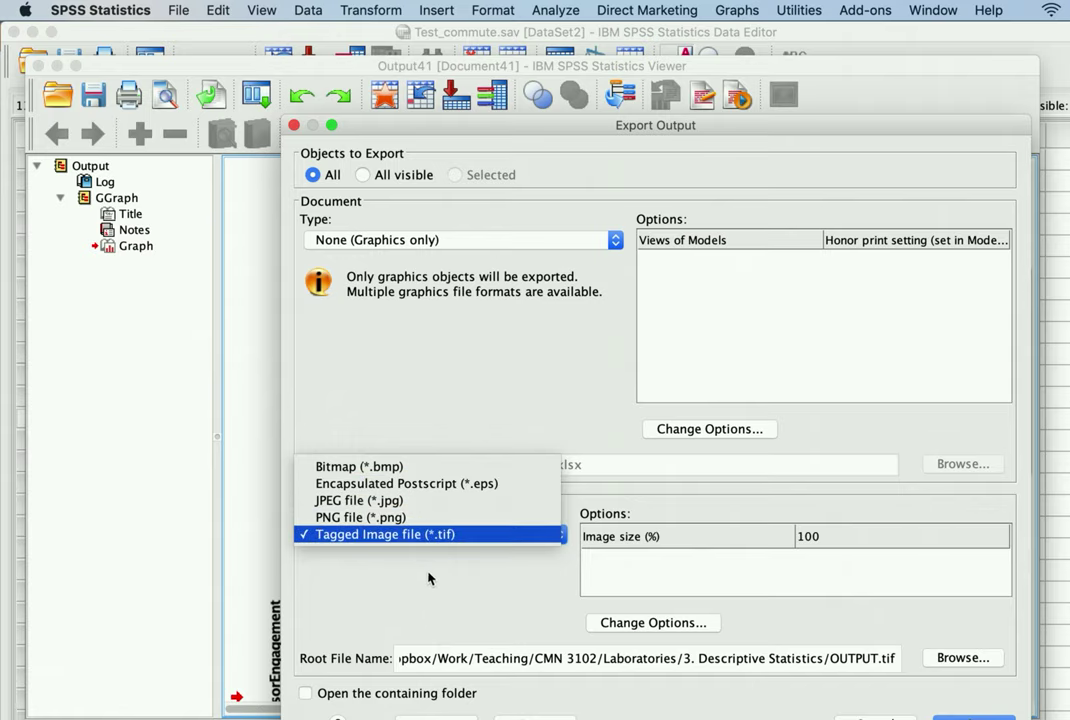
pyautogui.click(429, 606)
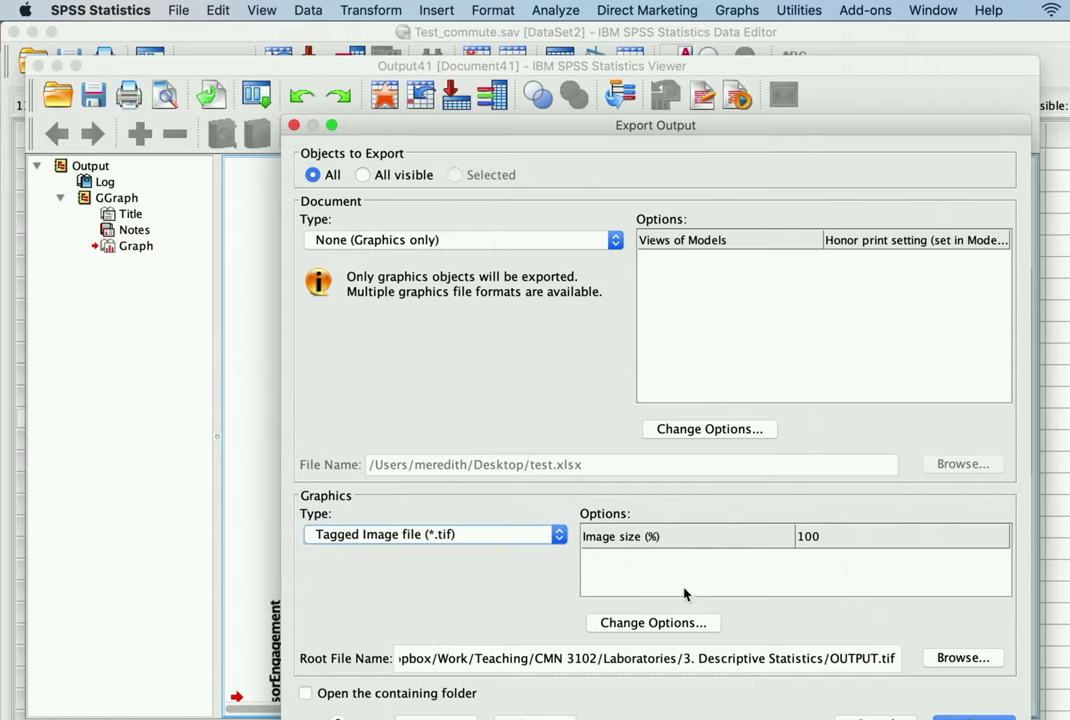
pyautogui.click(665, 621)
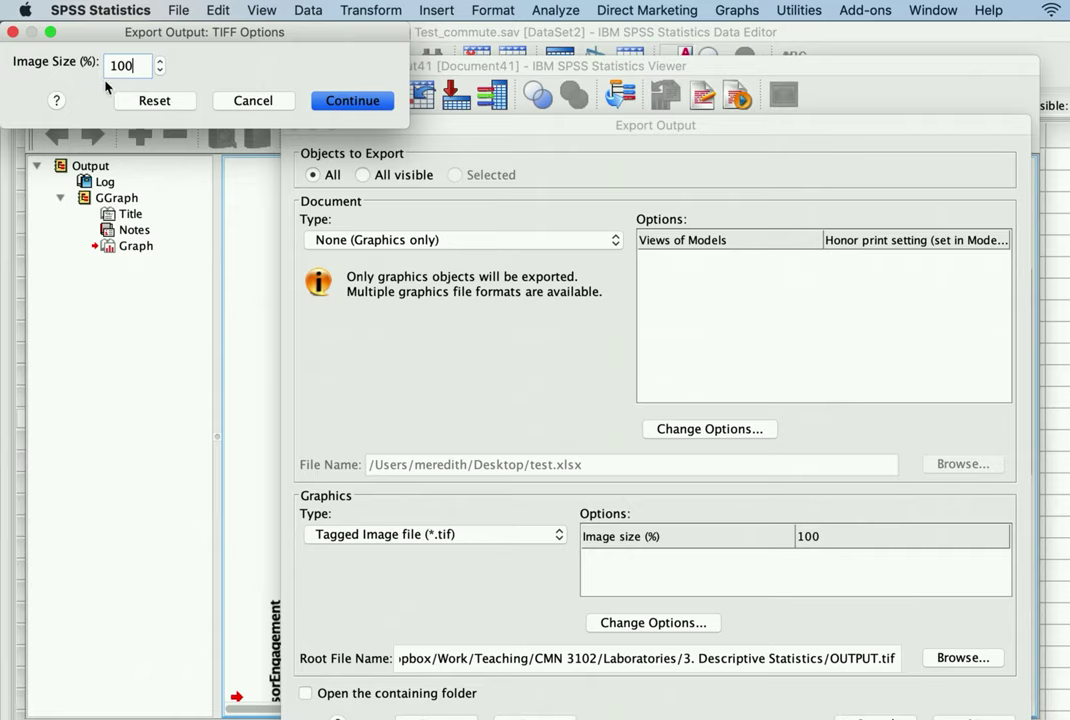
pyautogui.click(240, 103)
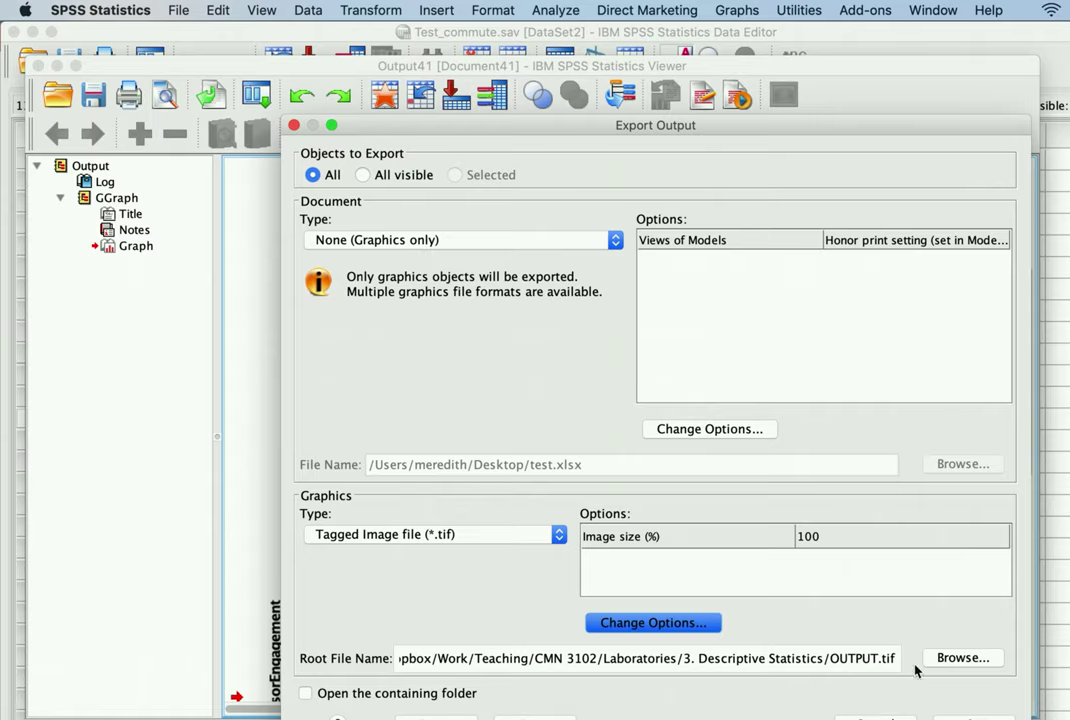
pyautogui.click(428, 538)
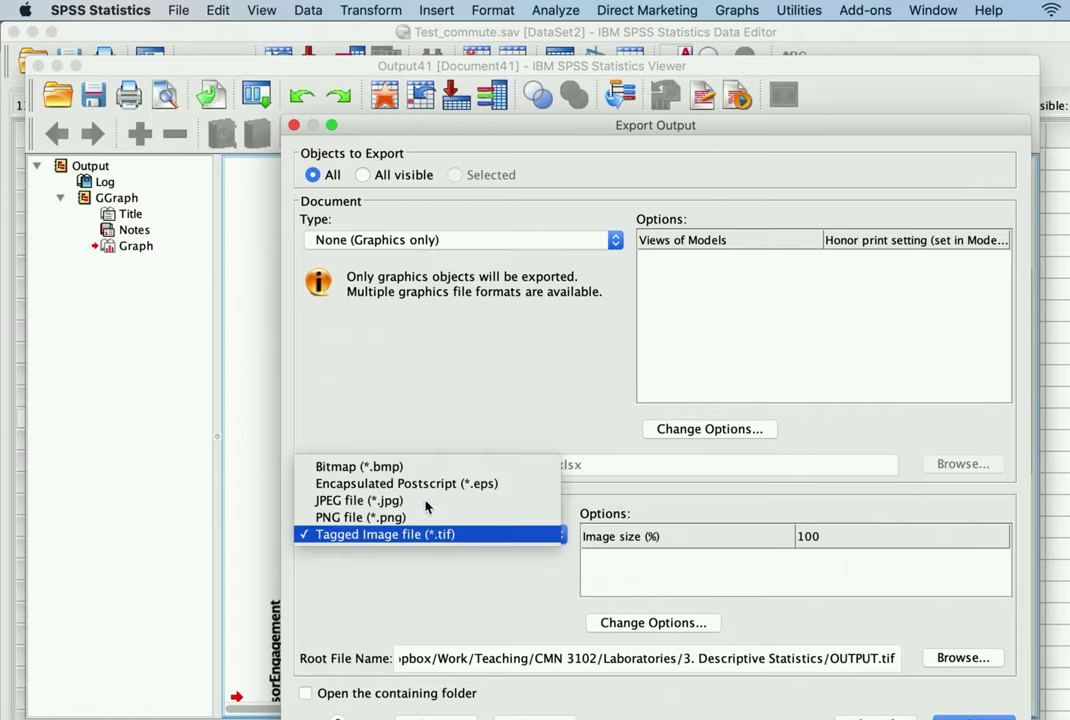
pyautogui.click(428, 536)
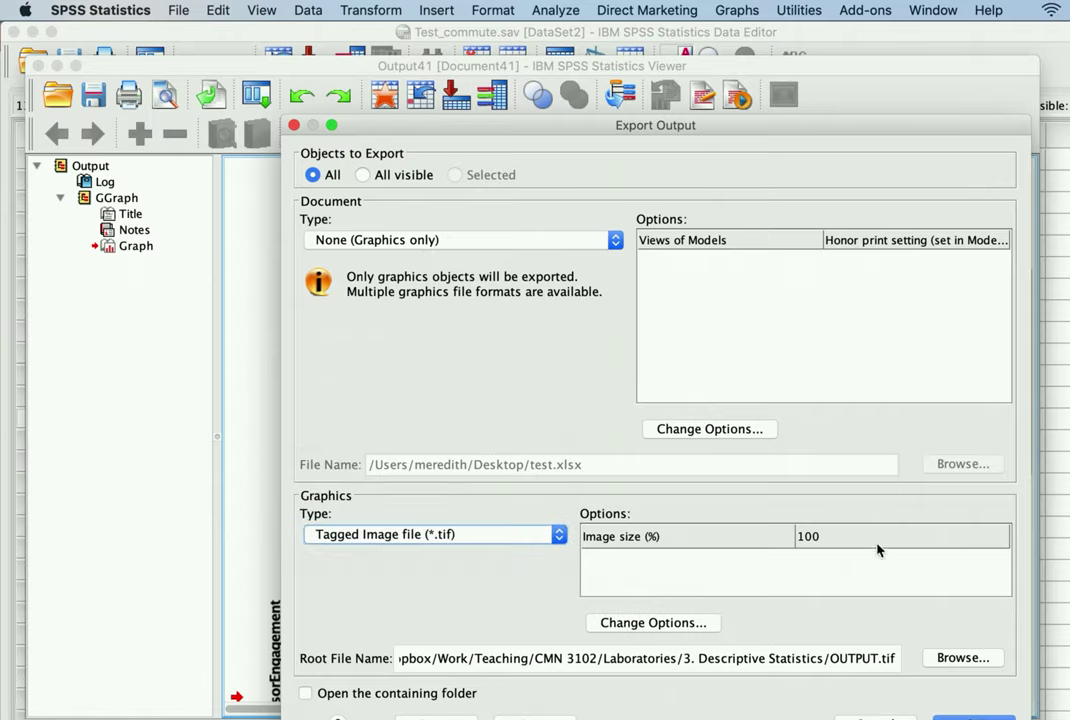